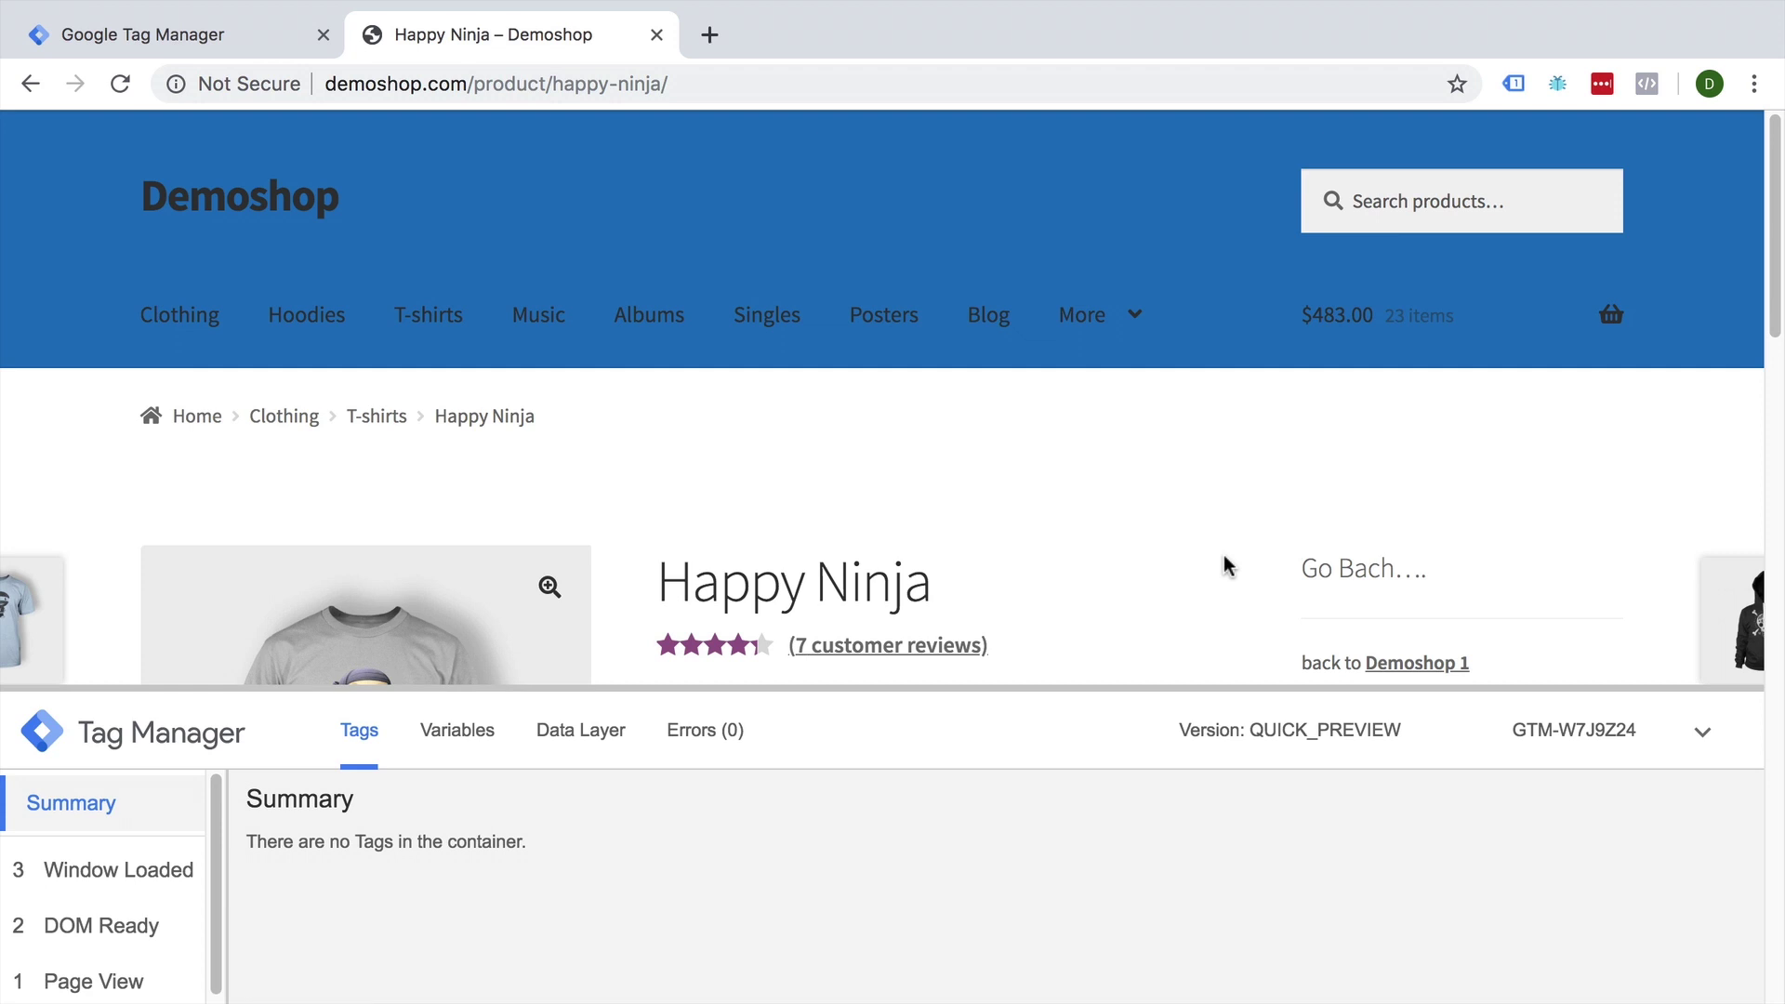
{"action": "scroll", "coordinate": [1226, 566], "scroll_direction": "down", "scroll_amount": 2}
{"action": "scroll", "coordinate": [1227, 566], "scroll_direction": "down", "scroll_amount": 1}
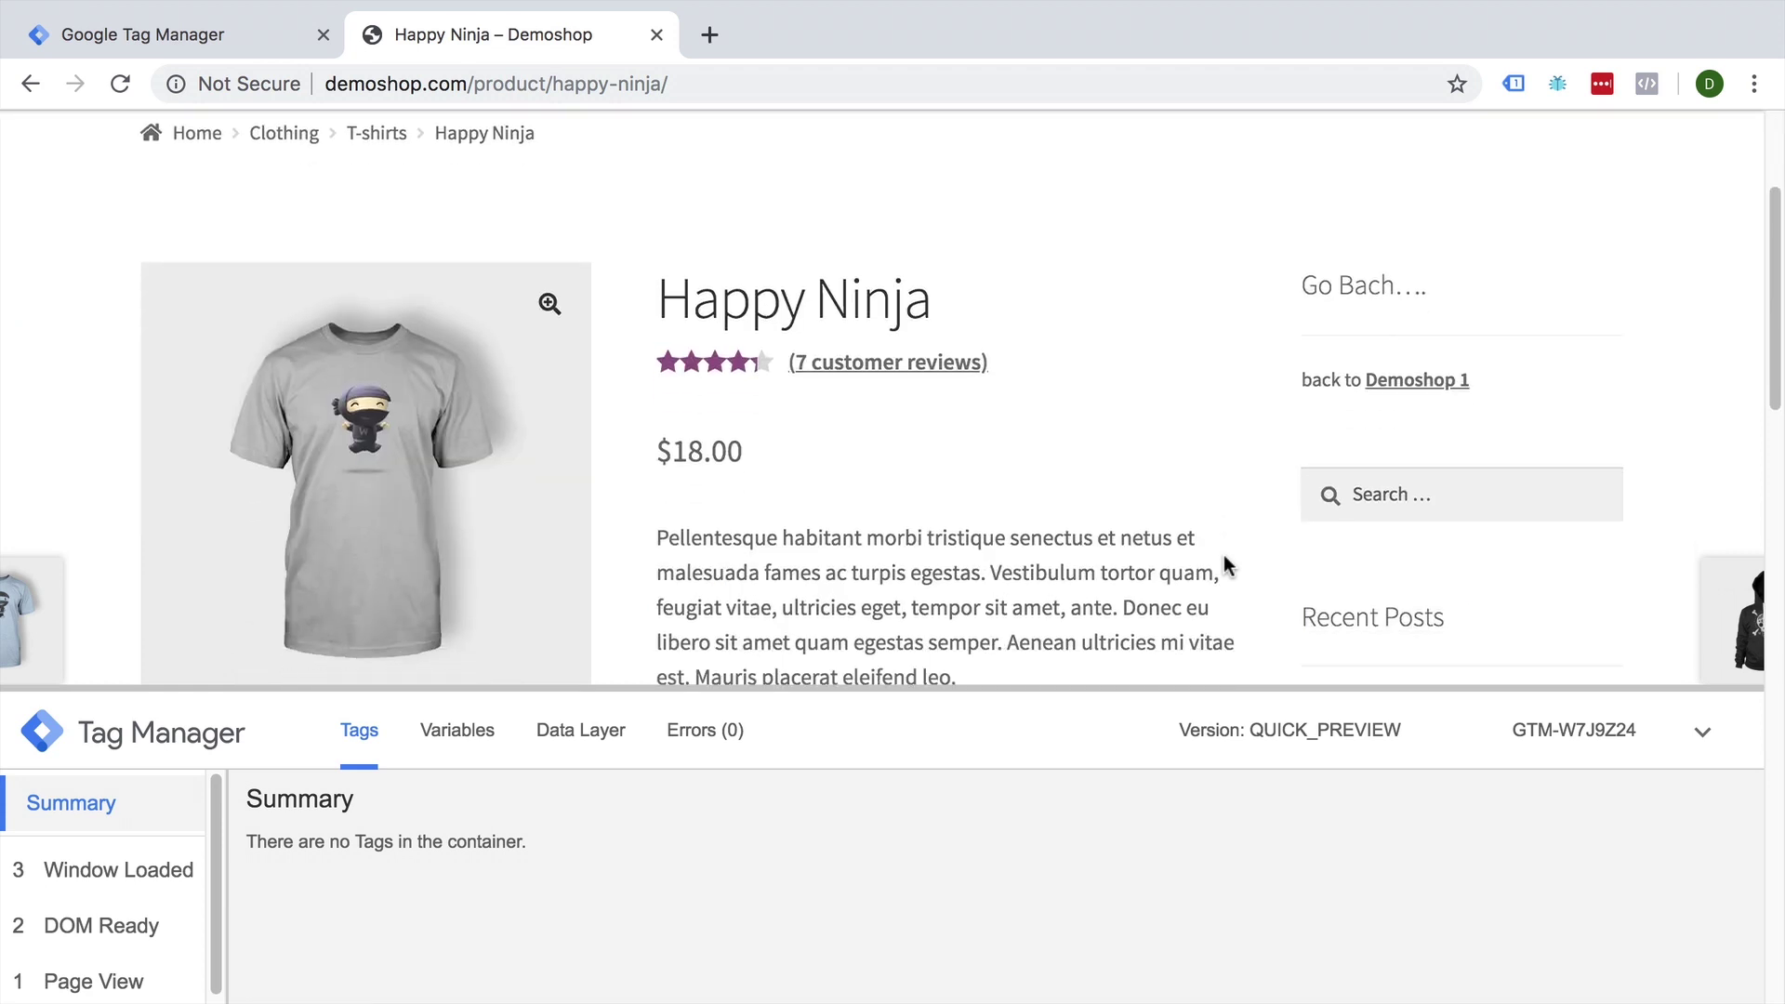
{"action": "scroll", "coordinate": [1226, 566], "scroll_direction": "down", "scroll_amount": 1}
{"action": "scroll", "coordinate": [1226, 564], "scroll_direction": "down", "scroll_amount": 1}
{"action": "scroll", "coordinate": [1226, 565], "scroll_direction": "down", "scroll_amount": 1}
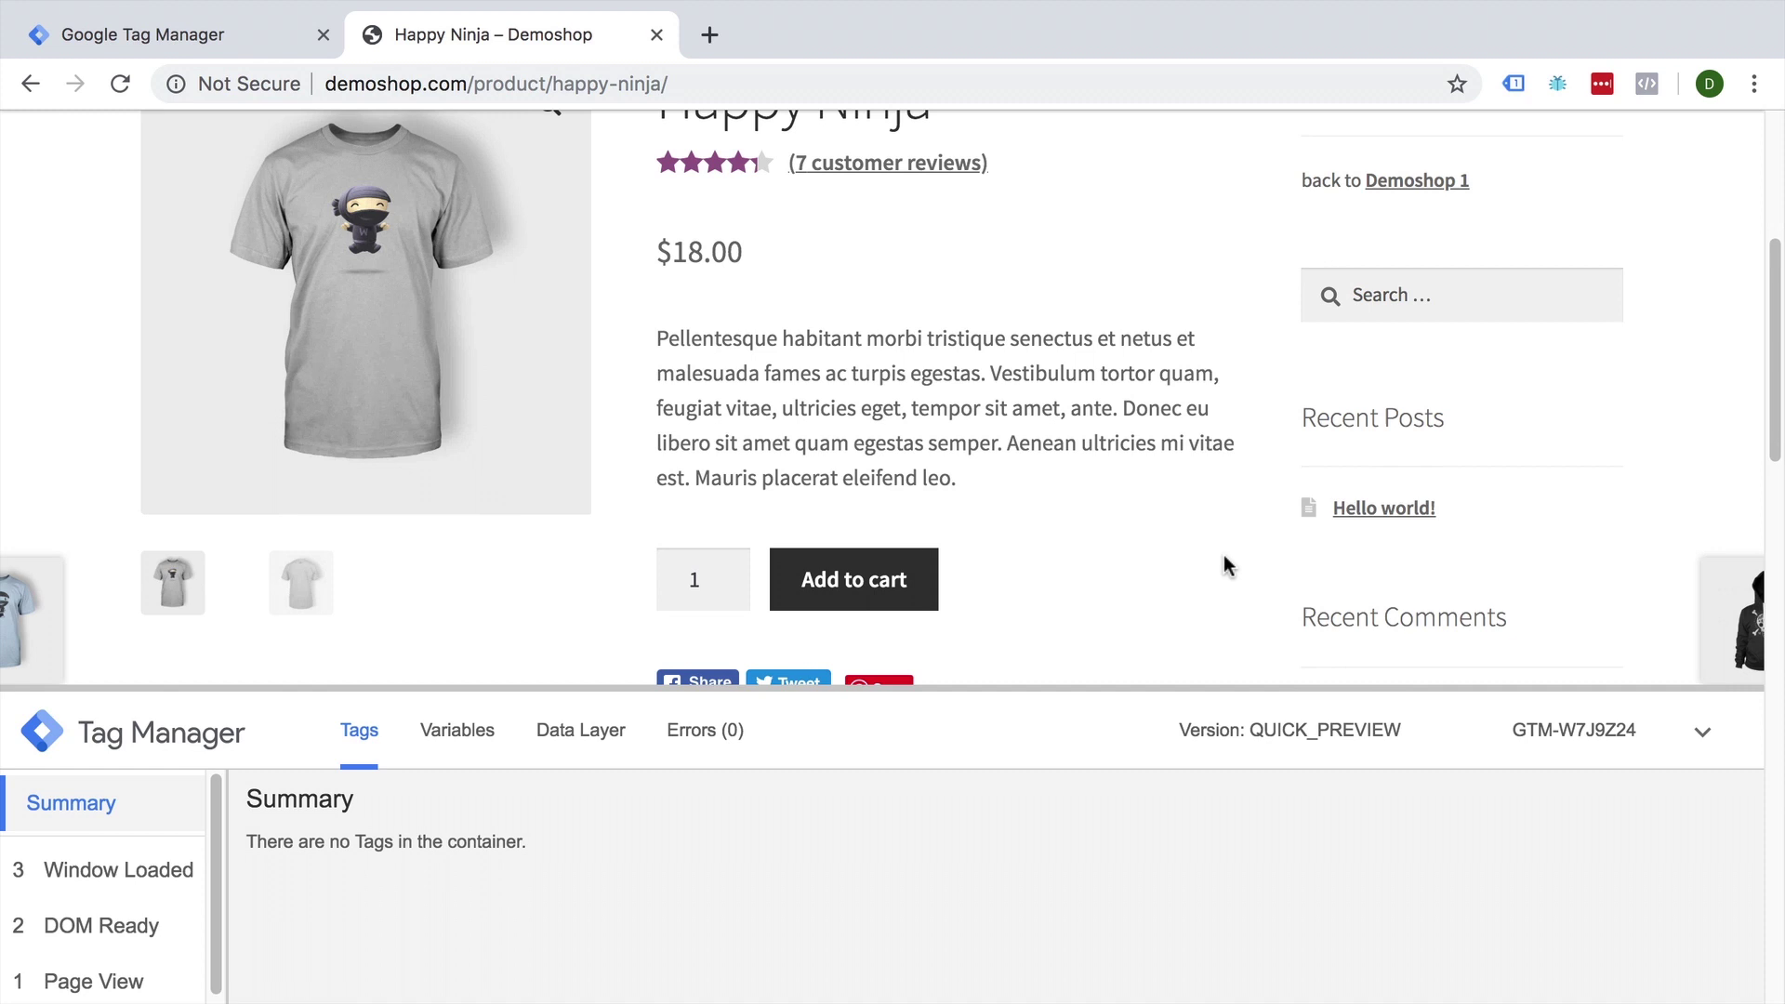
Add Happy Ninja to the cart and view the 4 Click event's variables, including Click Text.
{"action": "left_click", "coordinate": [872, 601]}
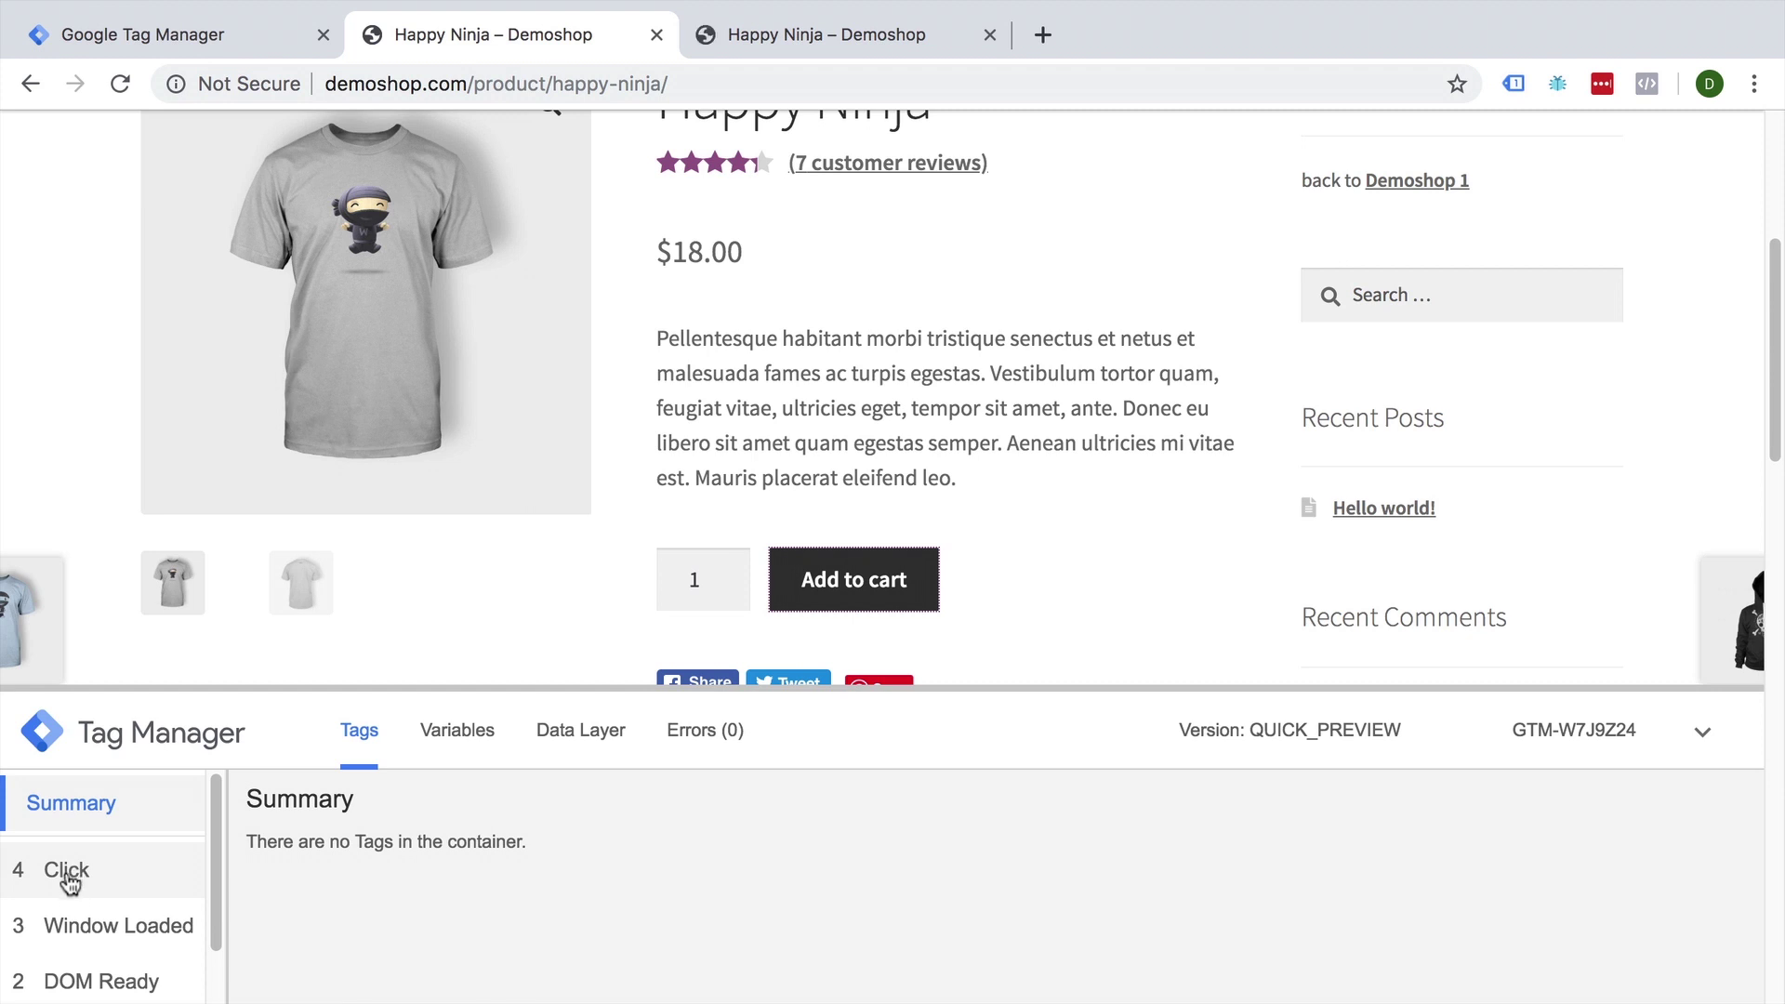
{"action": "left_click", "coordinate": [68, 879]}
{"action": "left_click", "coordinate": [449, 744]}
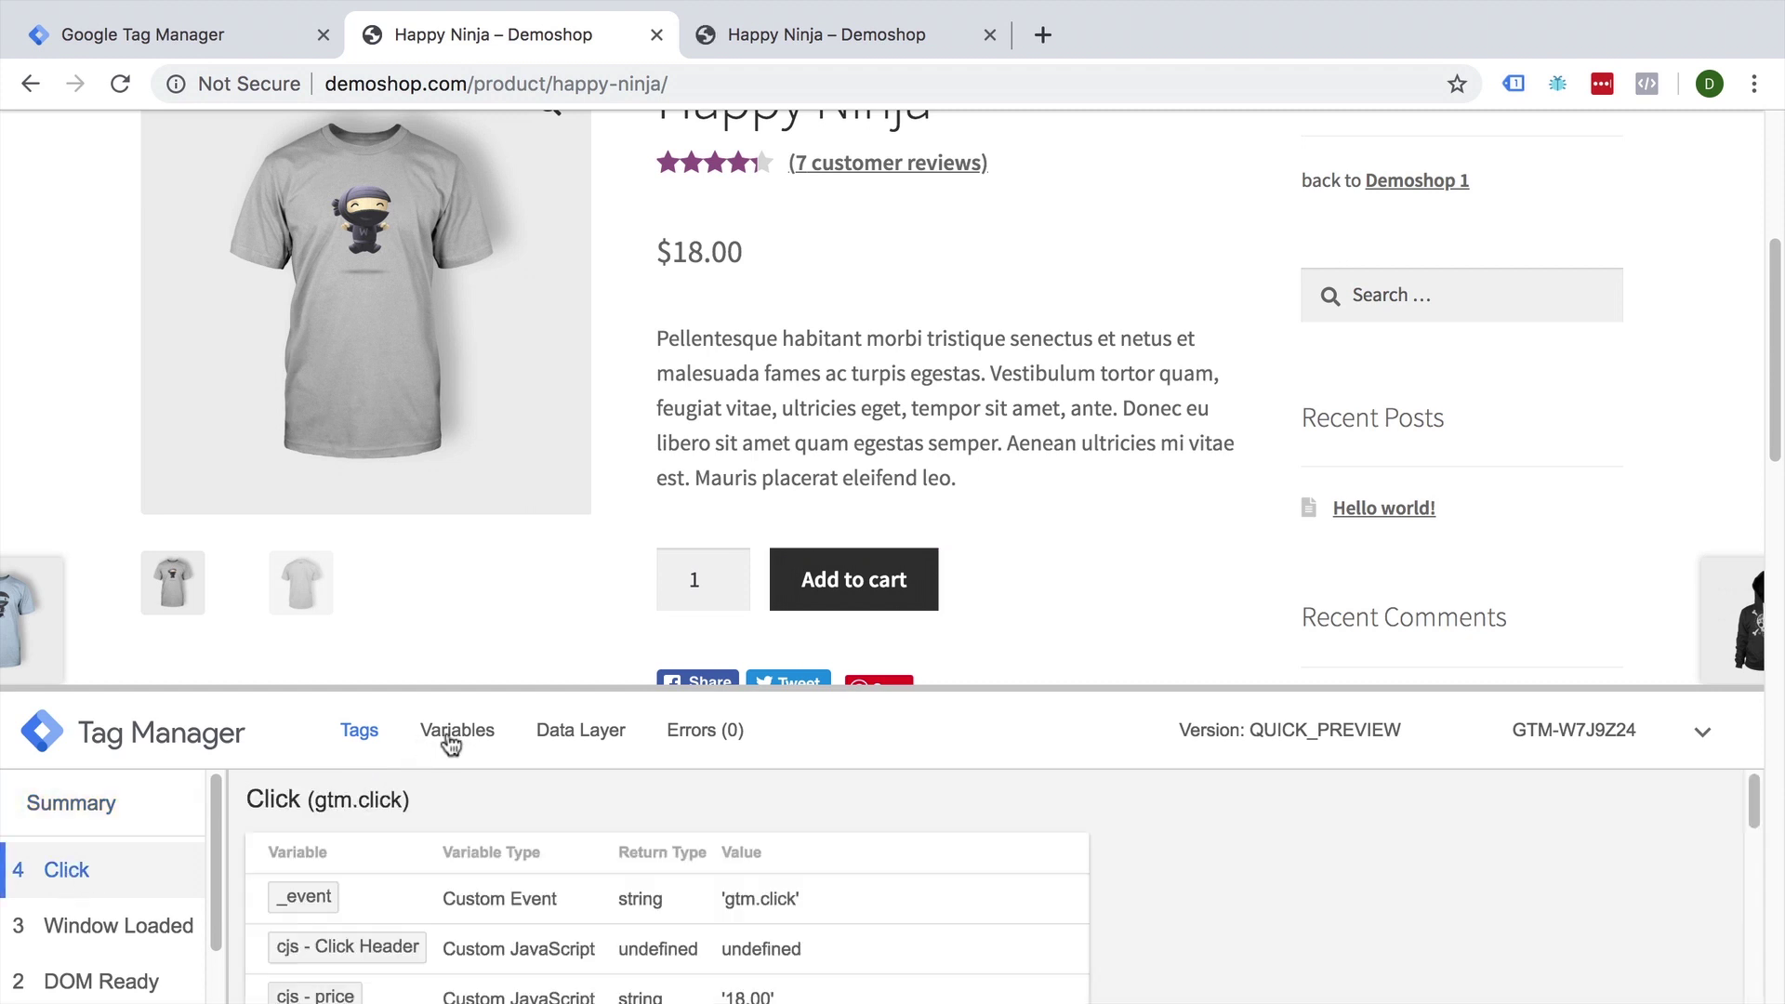
{"action": "scroll", "coordinate": [416, 857], "scroll_direction": "down", "scroll_amount": 2}
{"action": "scroll", "coordinate": [417, 858], "scroll_direction": "down", "scroll_amount": 1}
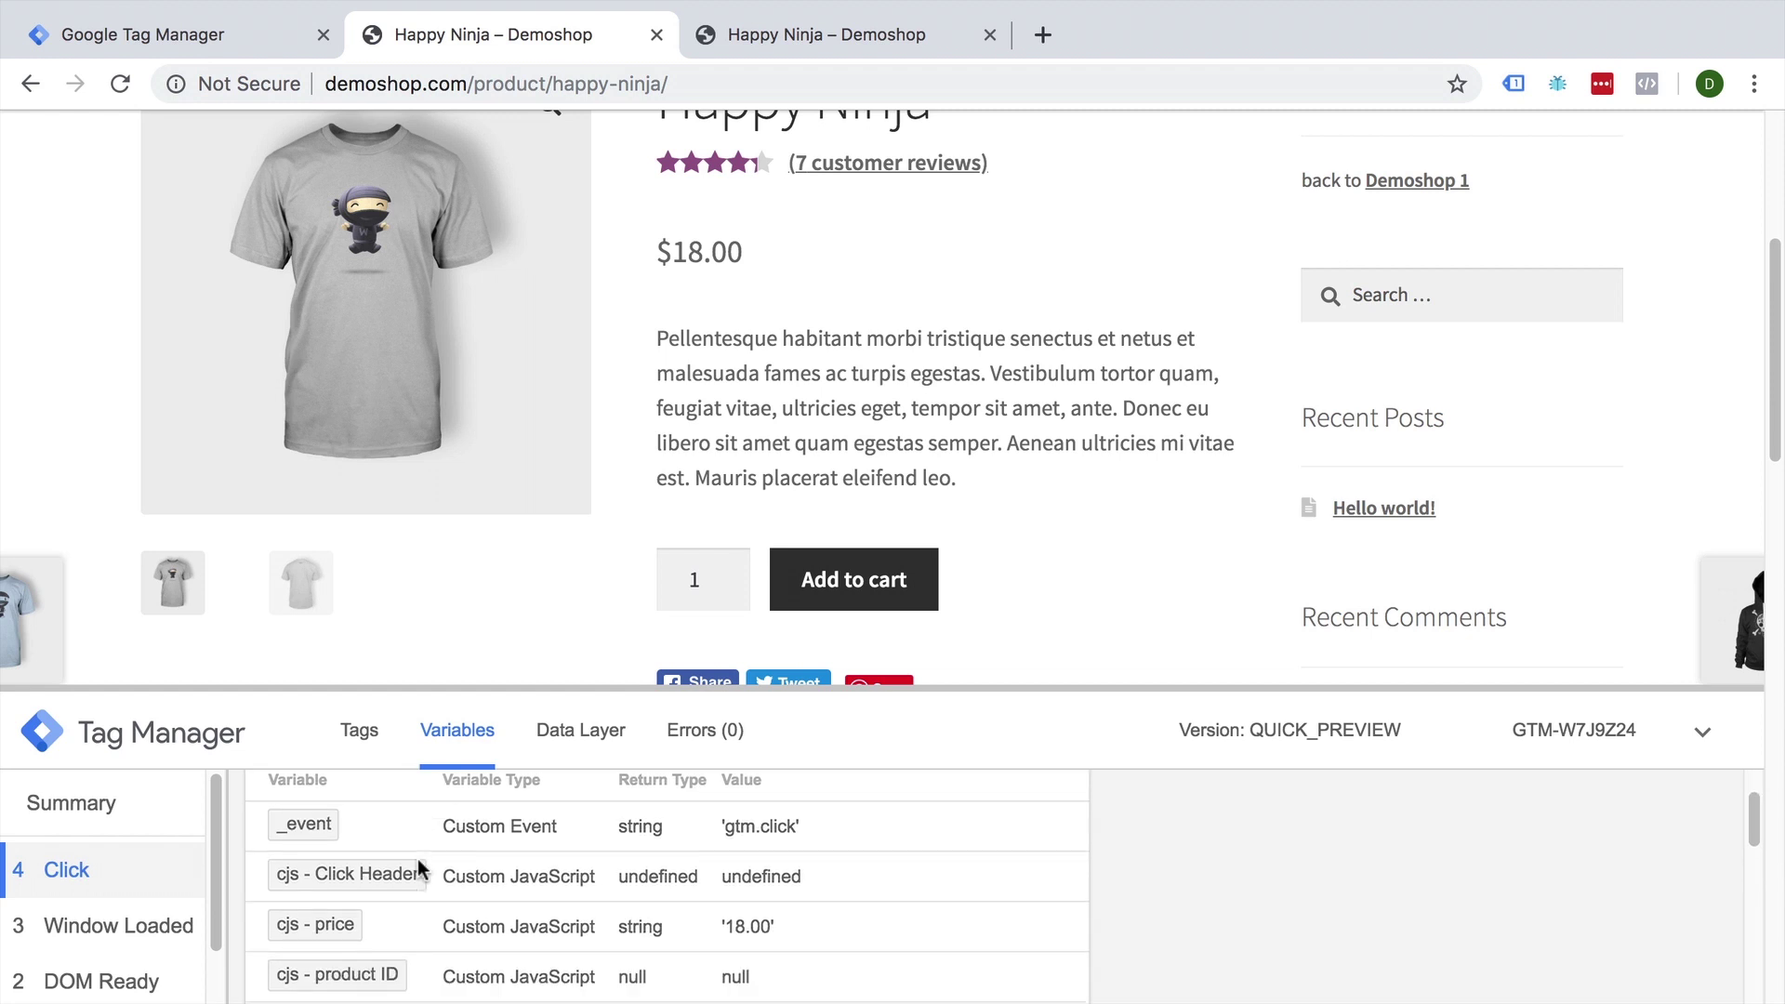
{"action": "scroll", "coordinate": [417, 857], "scroll_direction": "down", "scroll_amount": 1}
{"action": "scroll", "coordinate": [417, 860], "scroll_direction": "down", "scroll_amount": 2}
{"action": "scroll", "coordinate": [417, 858], "scroll_direction": "down", "scroll_amount": 2}
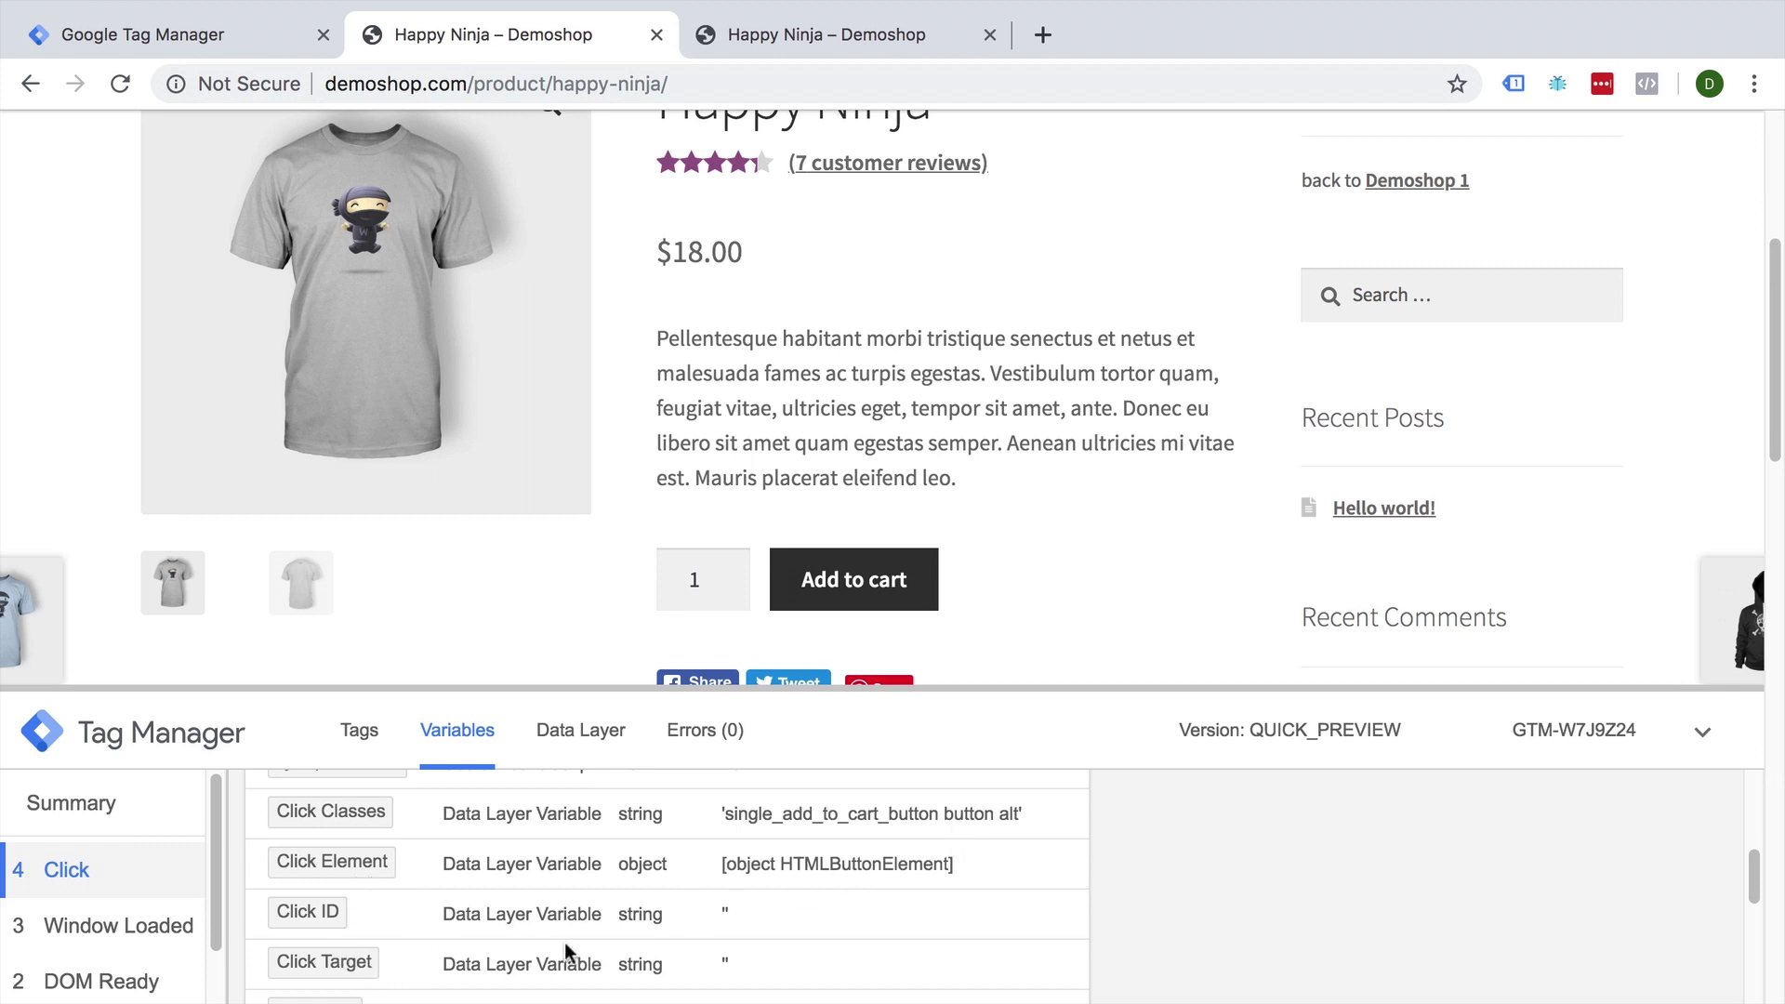
{"action": "scroll", "coordinate": [635, 990], "scroll_direction": "down", "scroll_amount": 1}
{"action": "scroll", "coordinate": [656, 963], "scroll_direction": "down", "scroll_amount": 1}
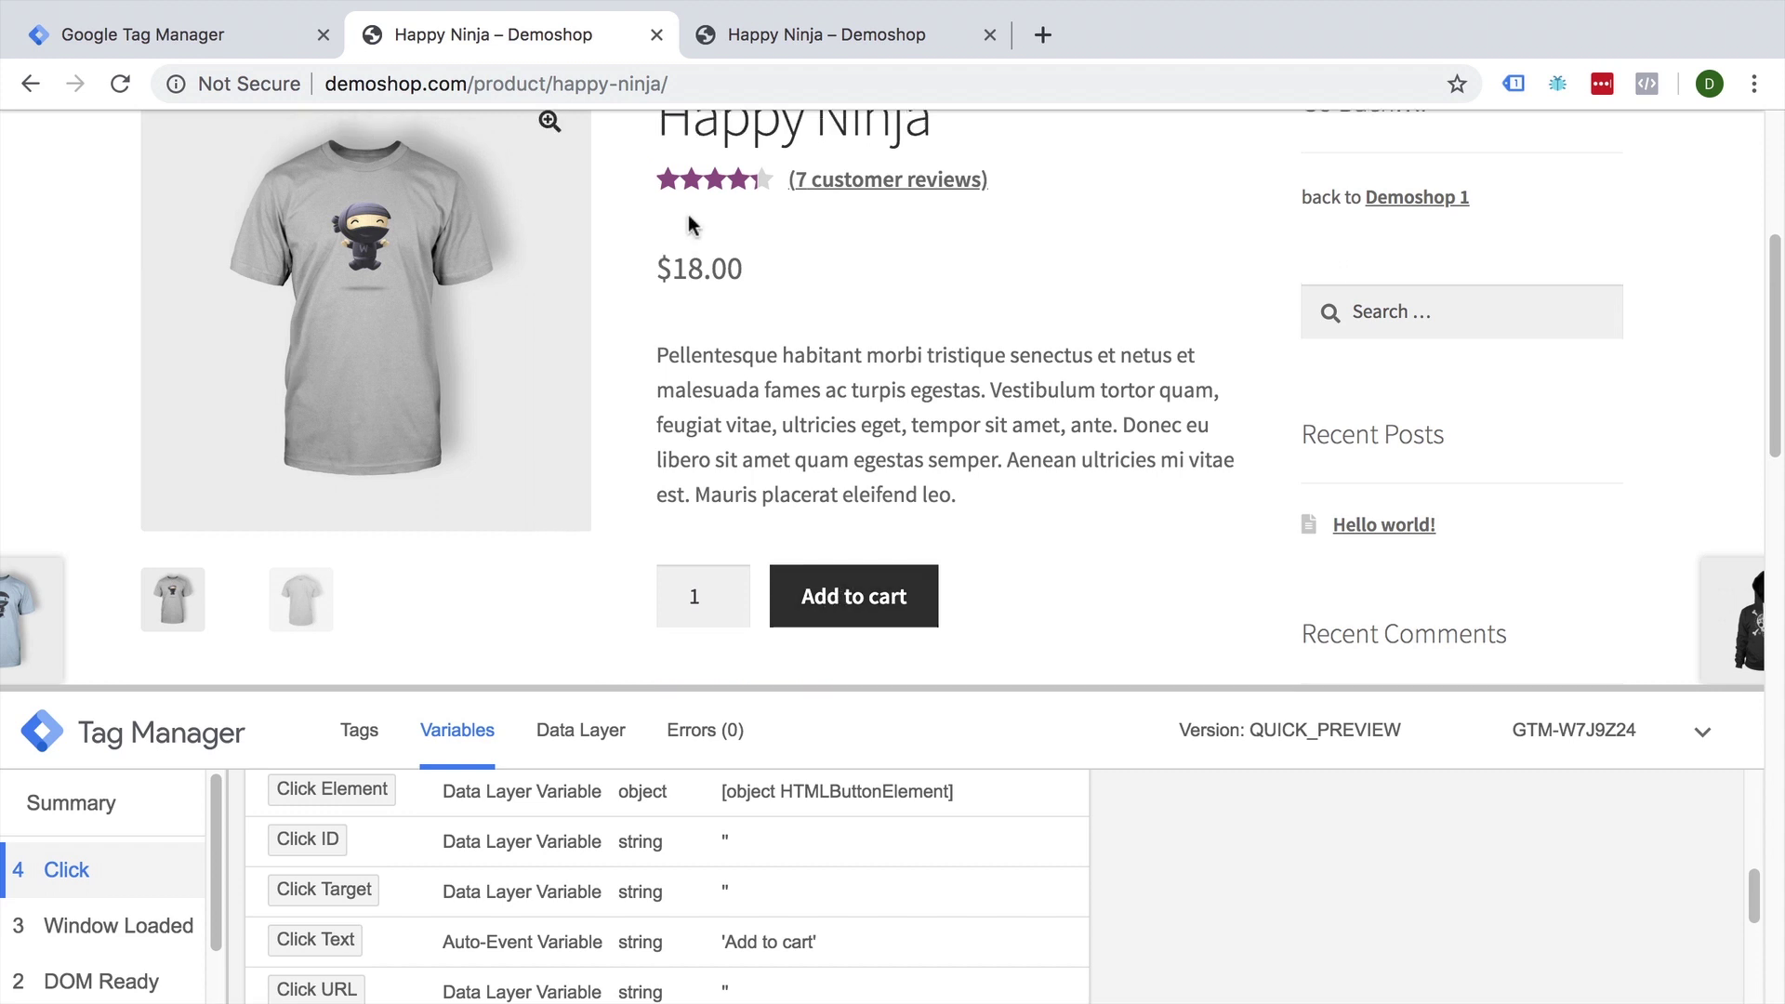
Check Happy Ninja's title and 18.00 price, then go to Ship Your Idea.
{"action": "double_click", "coordinate": [670, 266]}
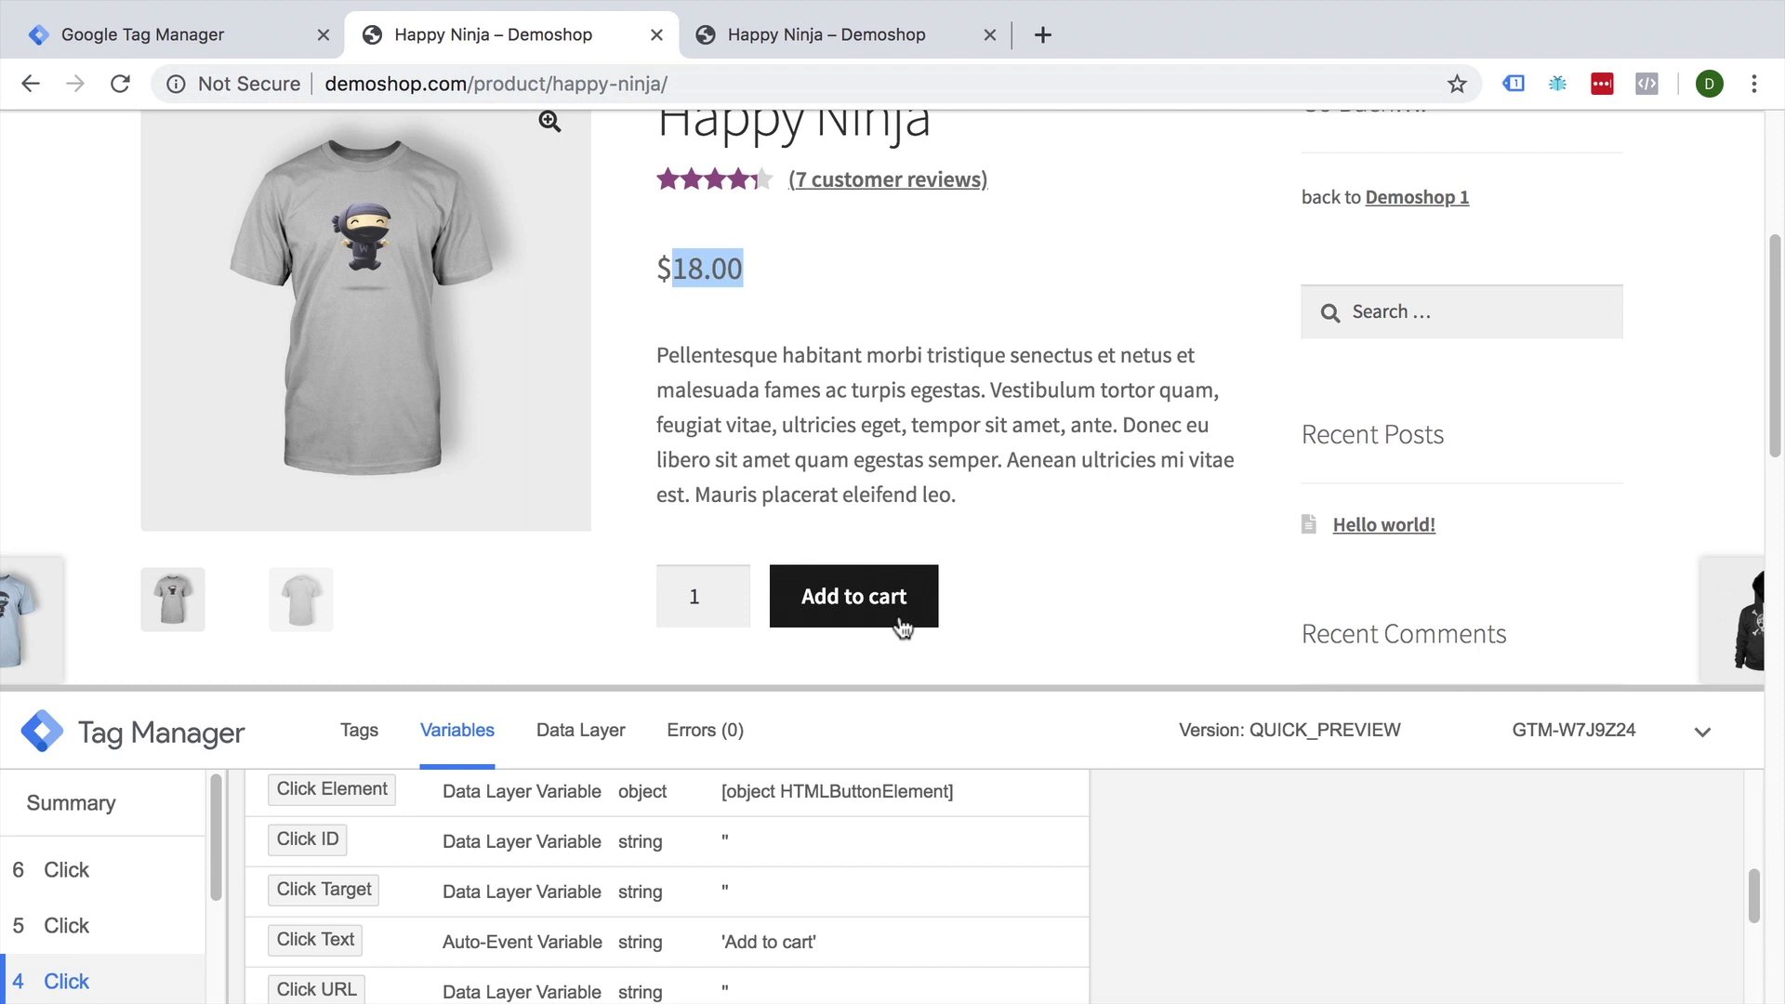
{"action": "scroll", "coordinate": [842, 502], "scroll_direction": "up", "scroll_amount": 1}
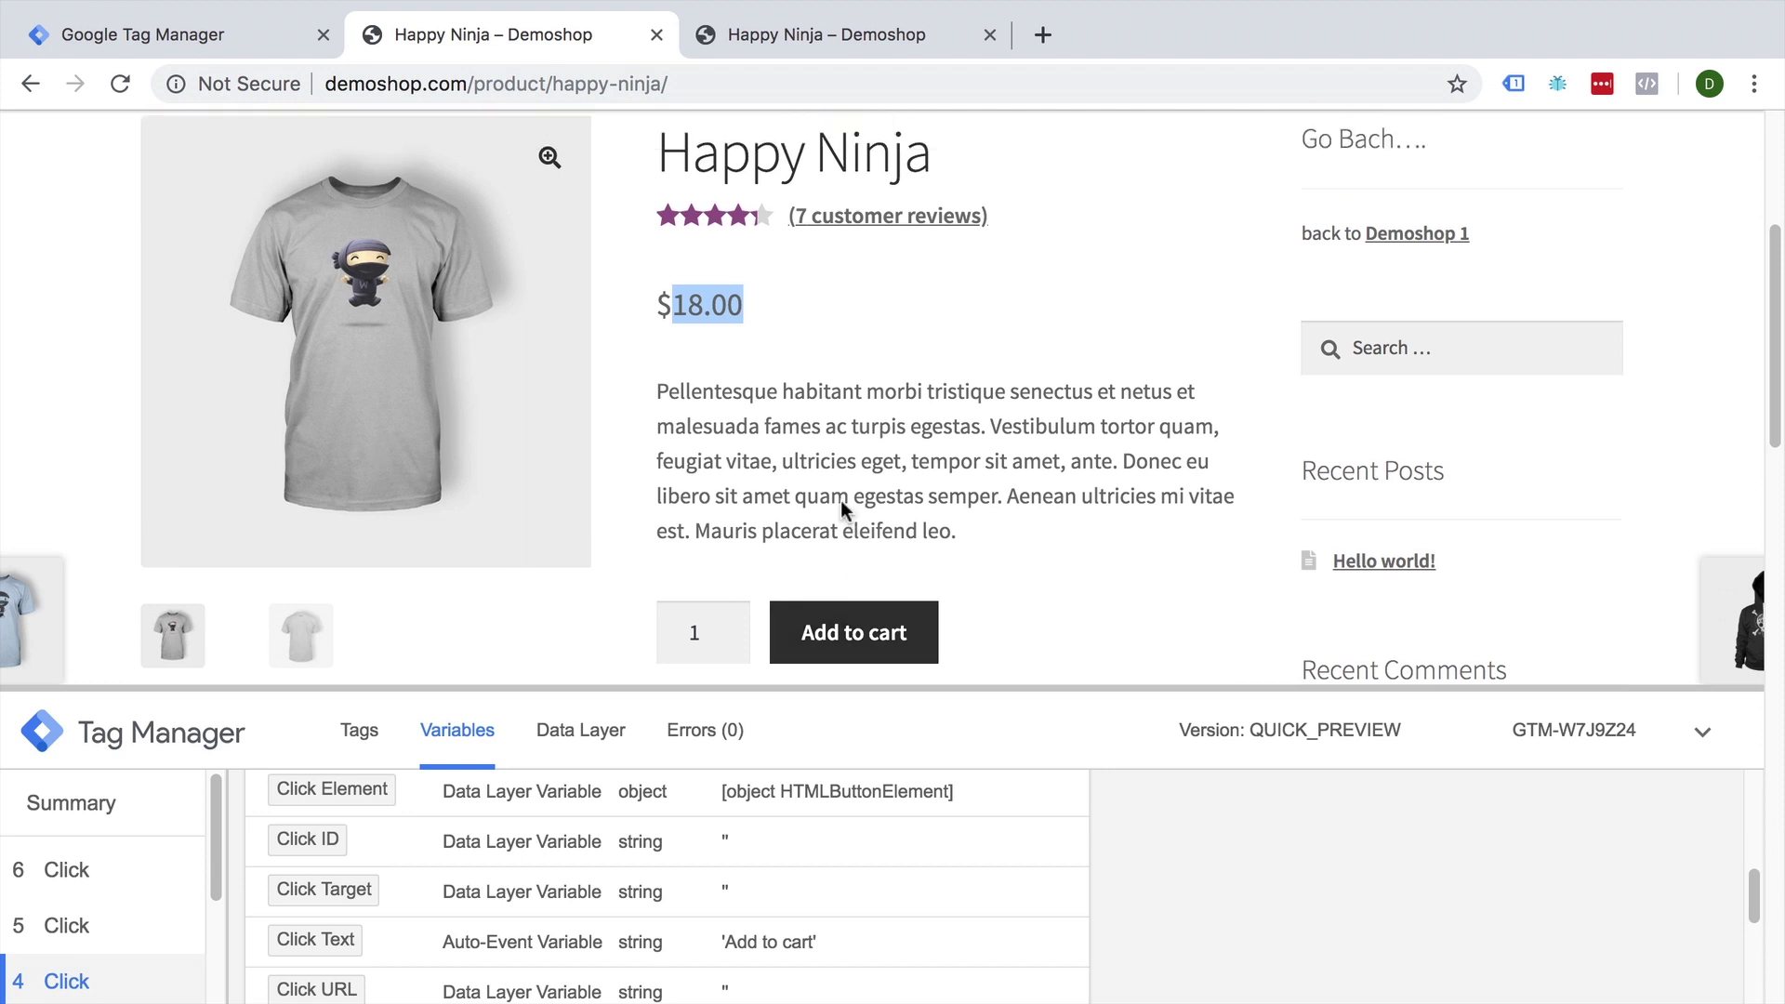
{"action": "triple_click", "coordinate": [745, 158]}
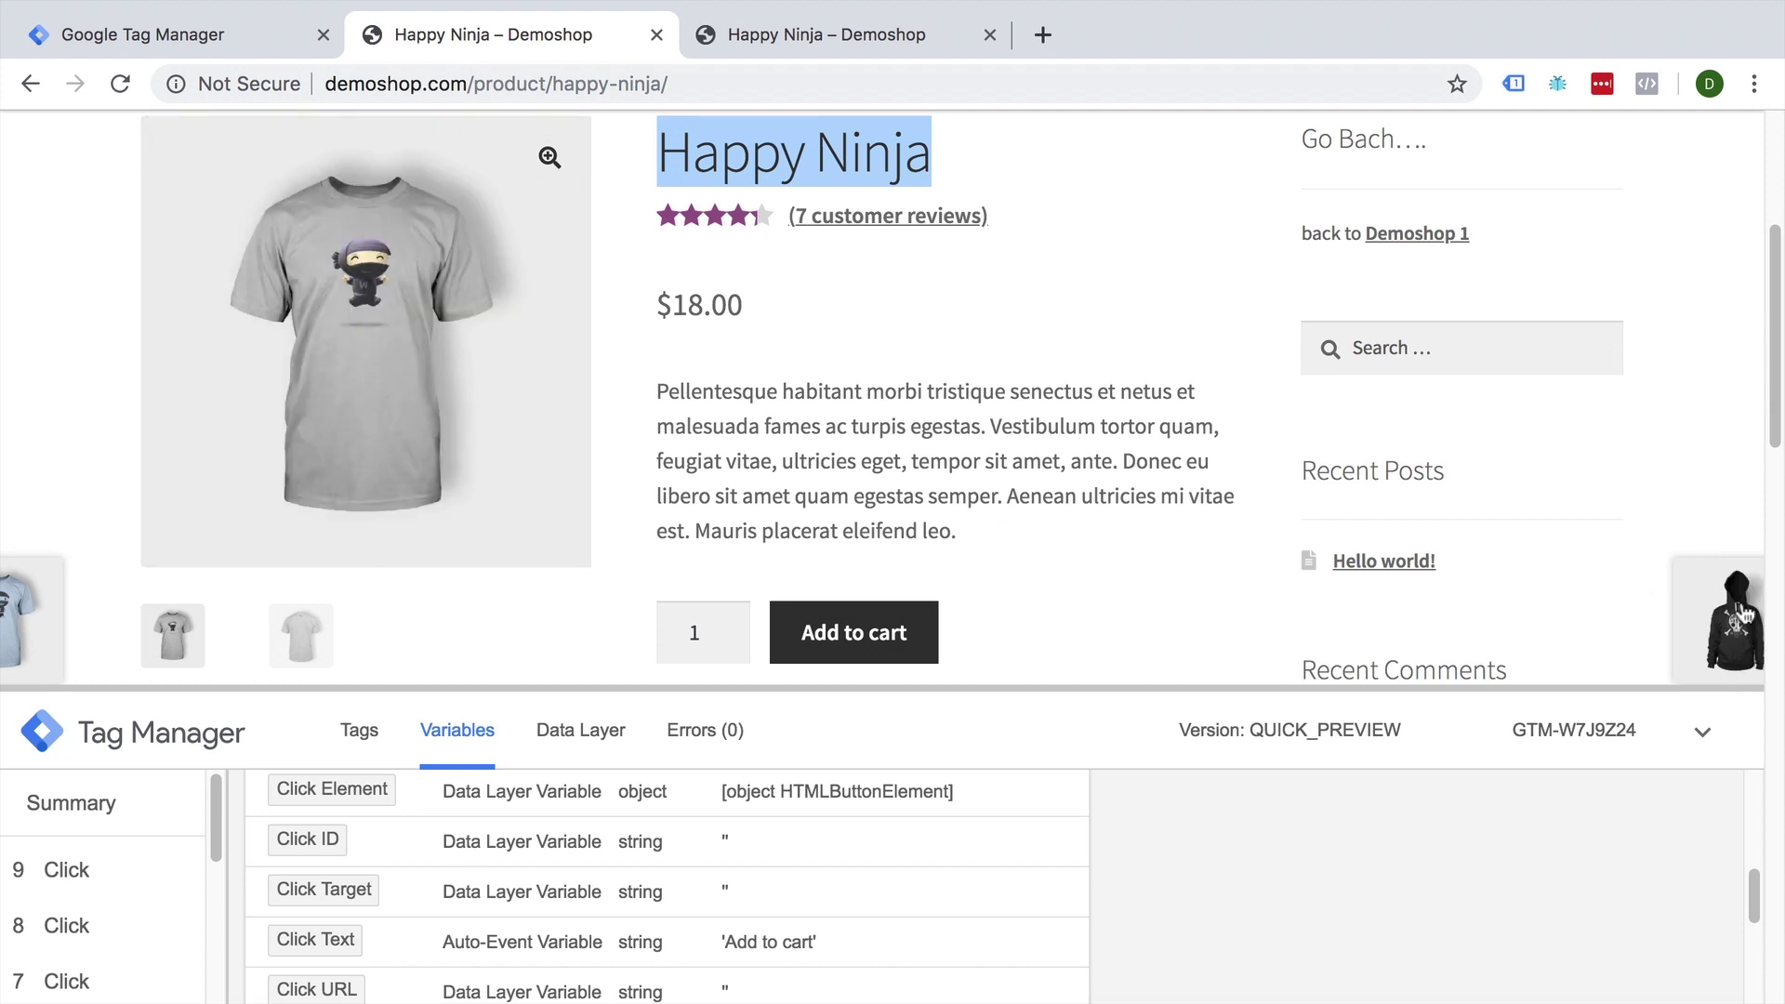
{"action": "left_click", "coordinate": [1400, 644]}
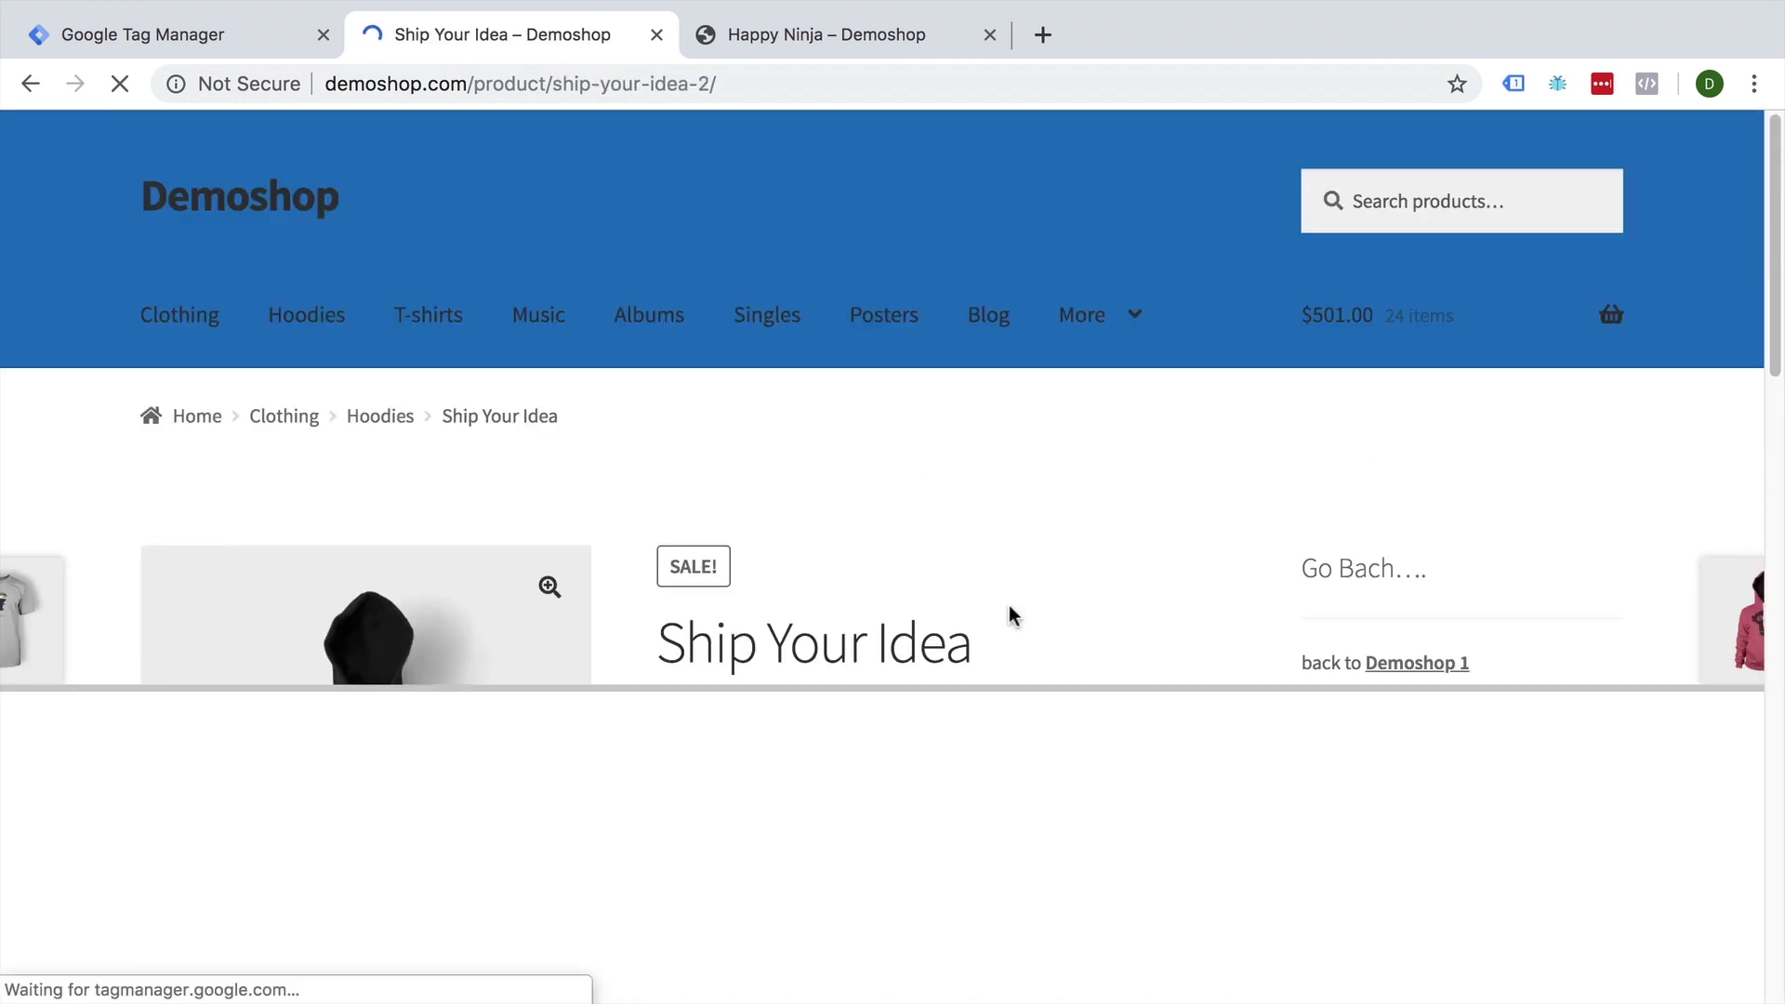
{"action": "scroll", "coordinate": [1009, 614], "scroll_direction": "down", "scroll_amount": 1}
{"action": "scroll", "coordinate": [1009, 605], "scroll_direction": "down", "scroll_amount": 1}
{"action": "scroll", "coordinate": [1009, 603], "scroll_direction": "down", "scroll_amount": 2}
{"action": "scroll", "coordinate": [1009, 606], "scroll_direction": "down", "scroll_amount": 2}
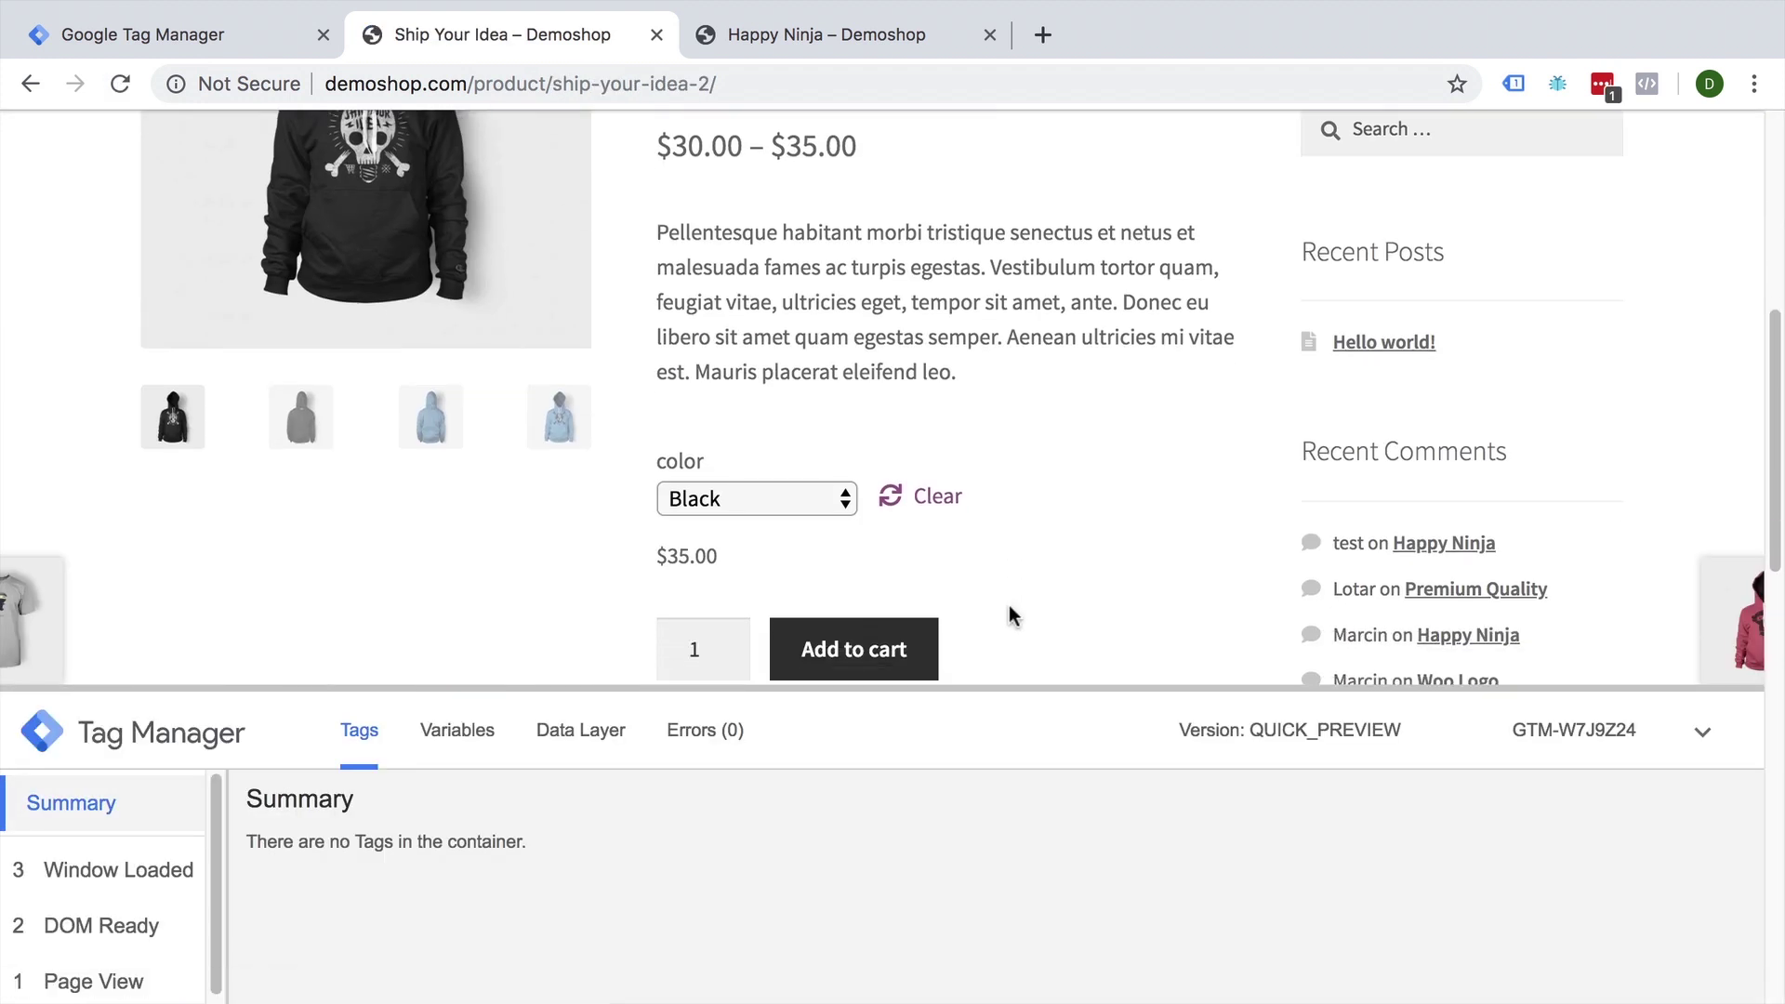
{"action": "scroll", "coordinate": [1009, 605], "scroll_direction": "down", "scroll_amount": 1}
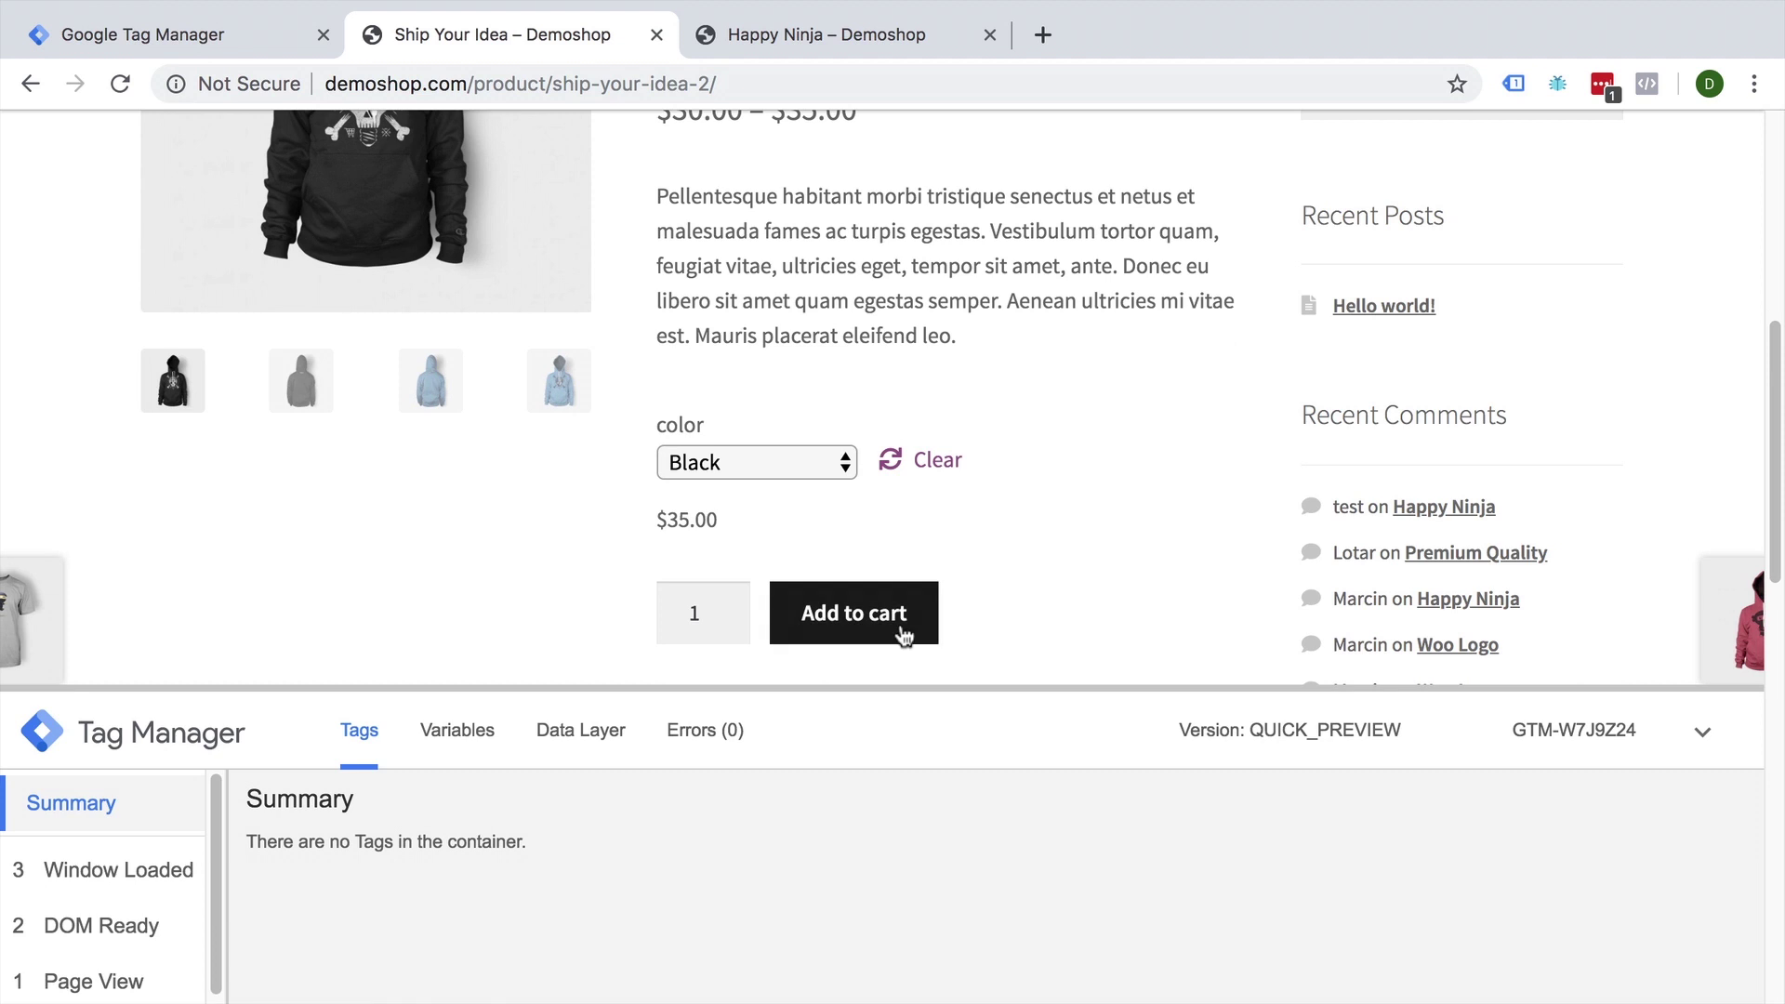
{"action": "scroll", "coordinate": [899, 635], "scroll_direction": "up", "scroll_amount": 2}
{"action": "scroll", "coordinate": [837, 558], "scroll_direction": "up", "scroll_amount": 2}
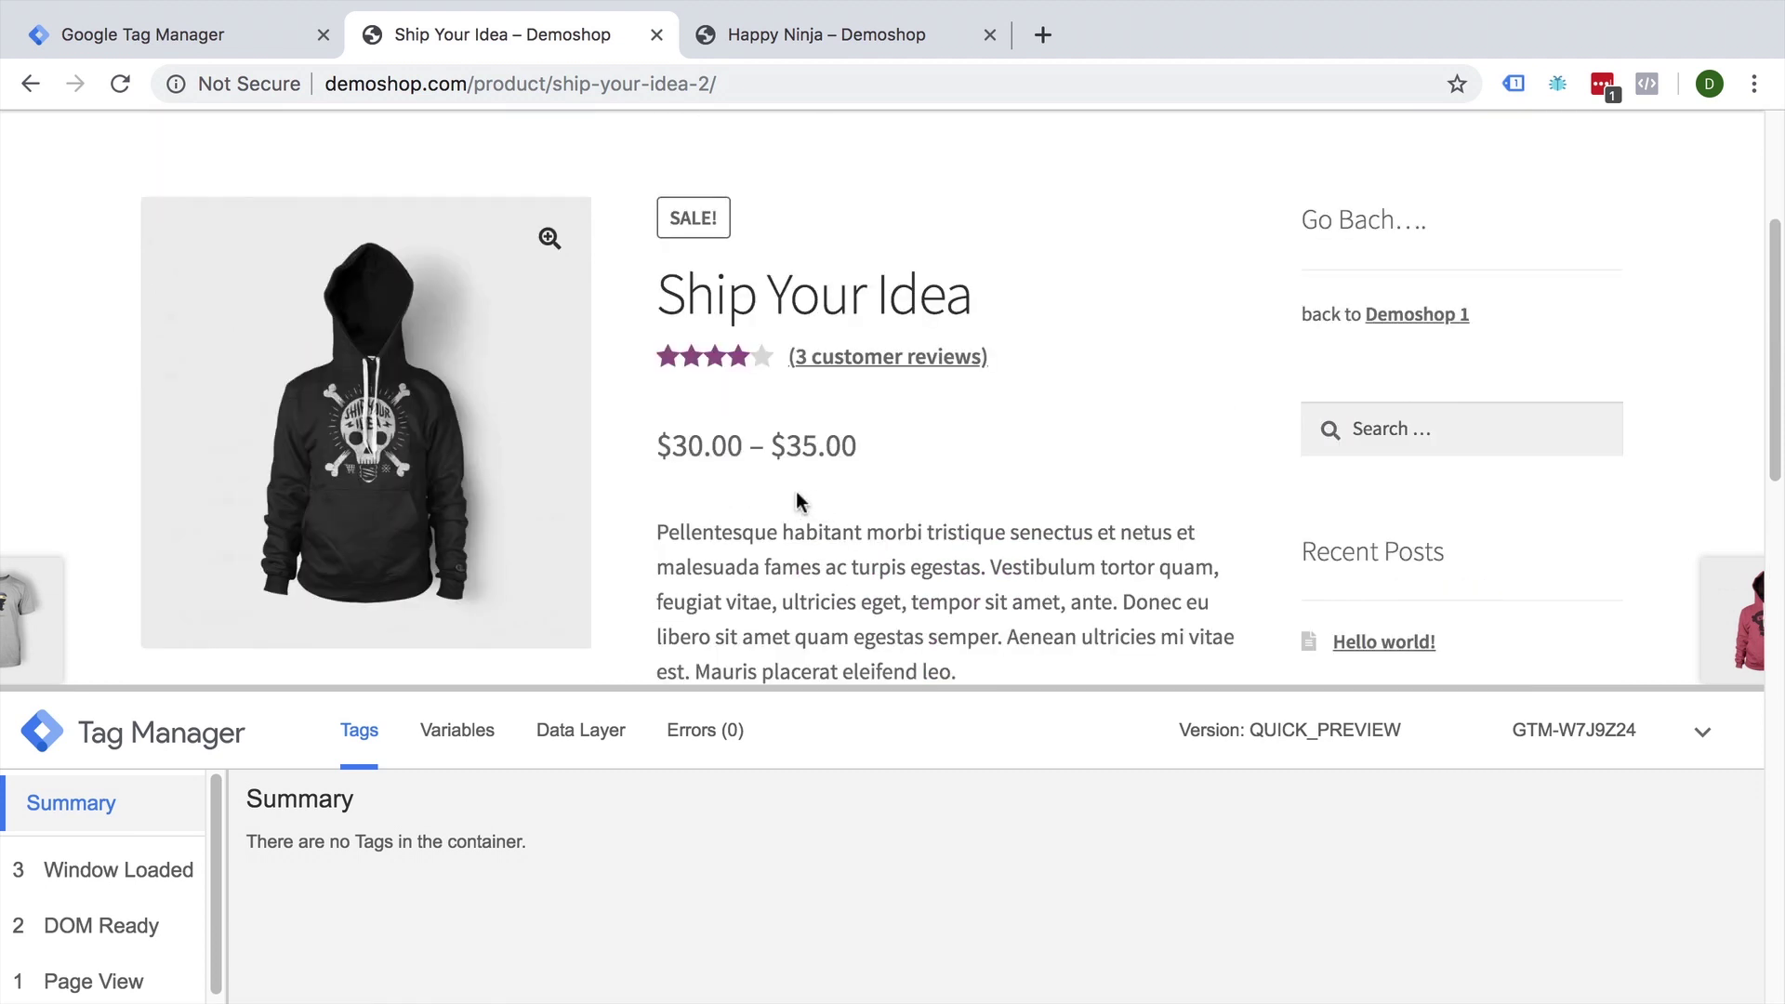
Check Ship Your Idea's title and 30.00 price, then go back to Happy Ninja.
{"action": "double_click", "coordinate": [718, 457]}
{"action": "triple_click", "coordinate": [721, 318]}
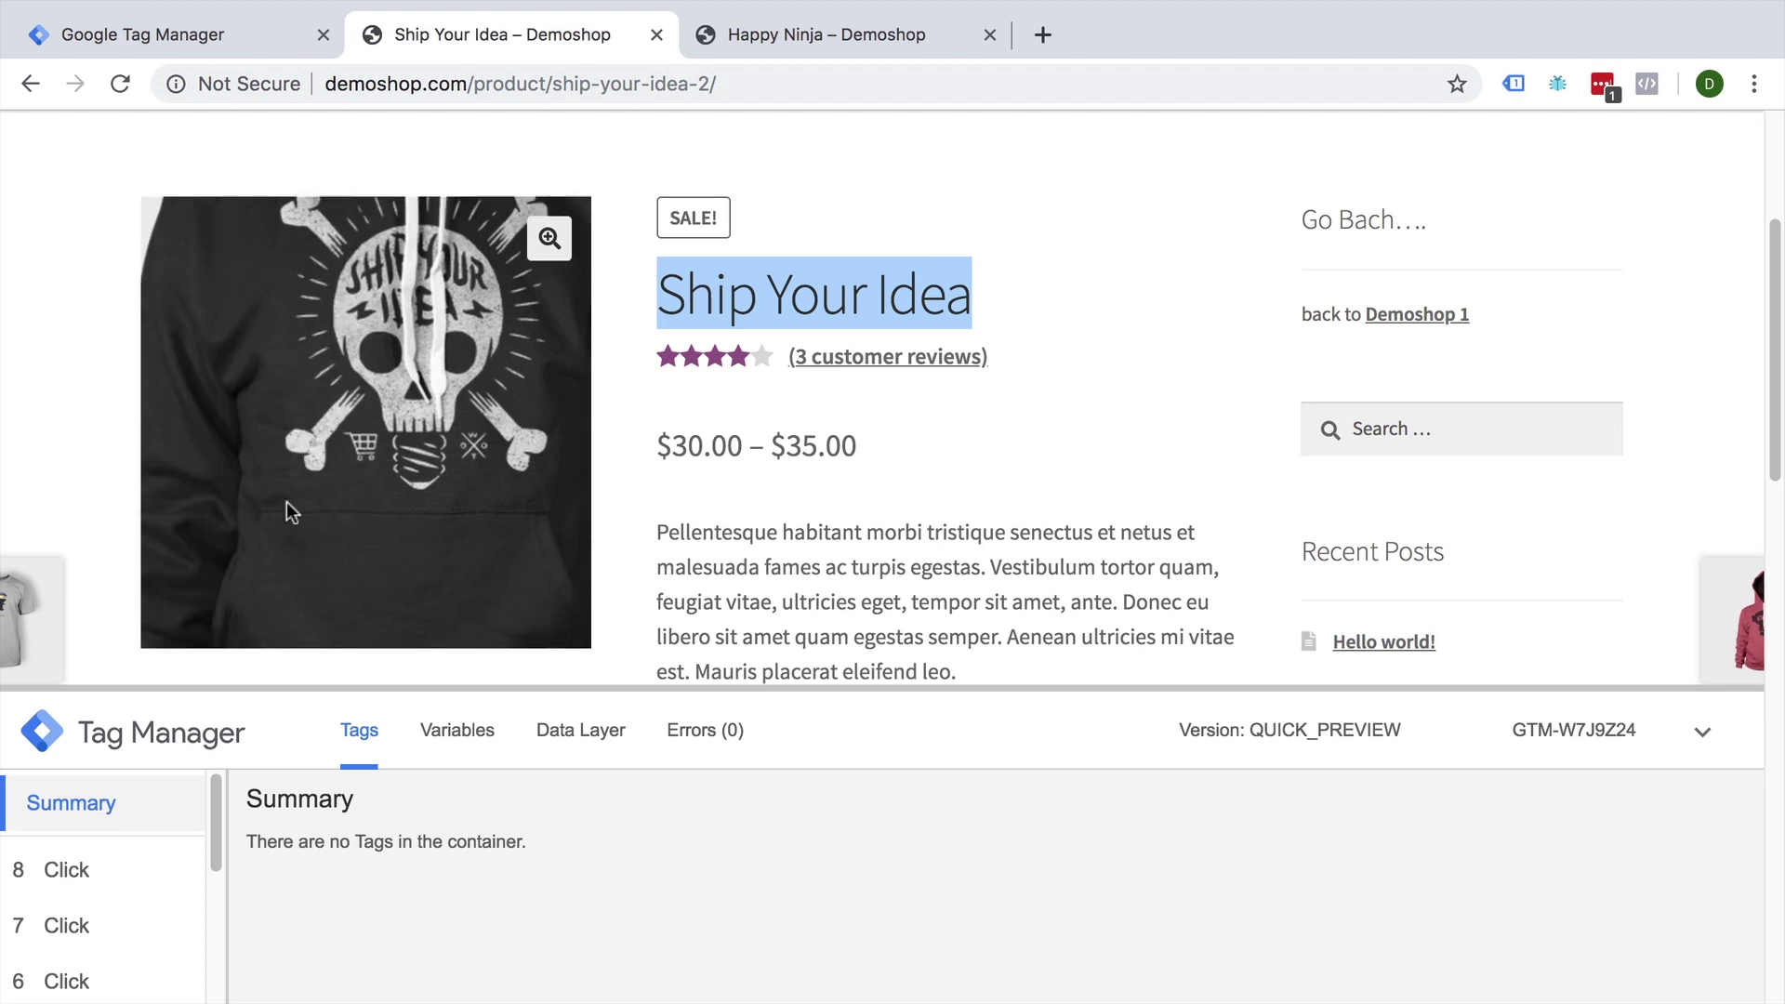
{"action": "left_click", "coordinate": [56, 615]}
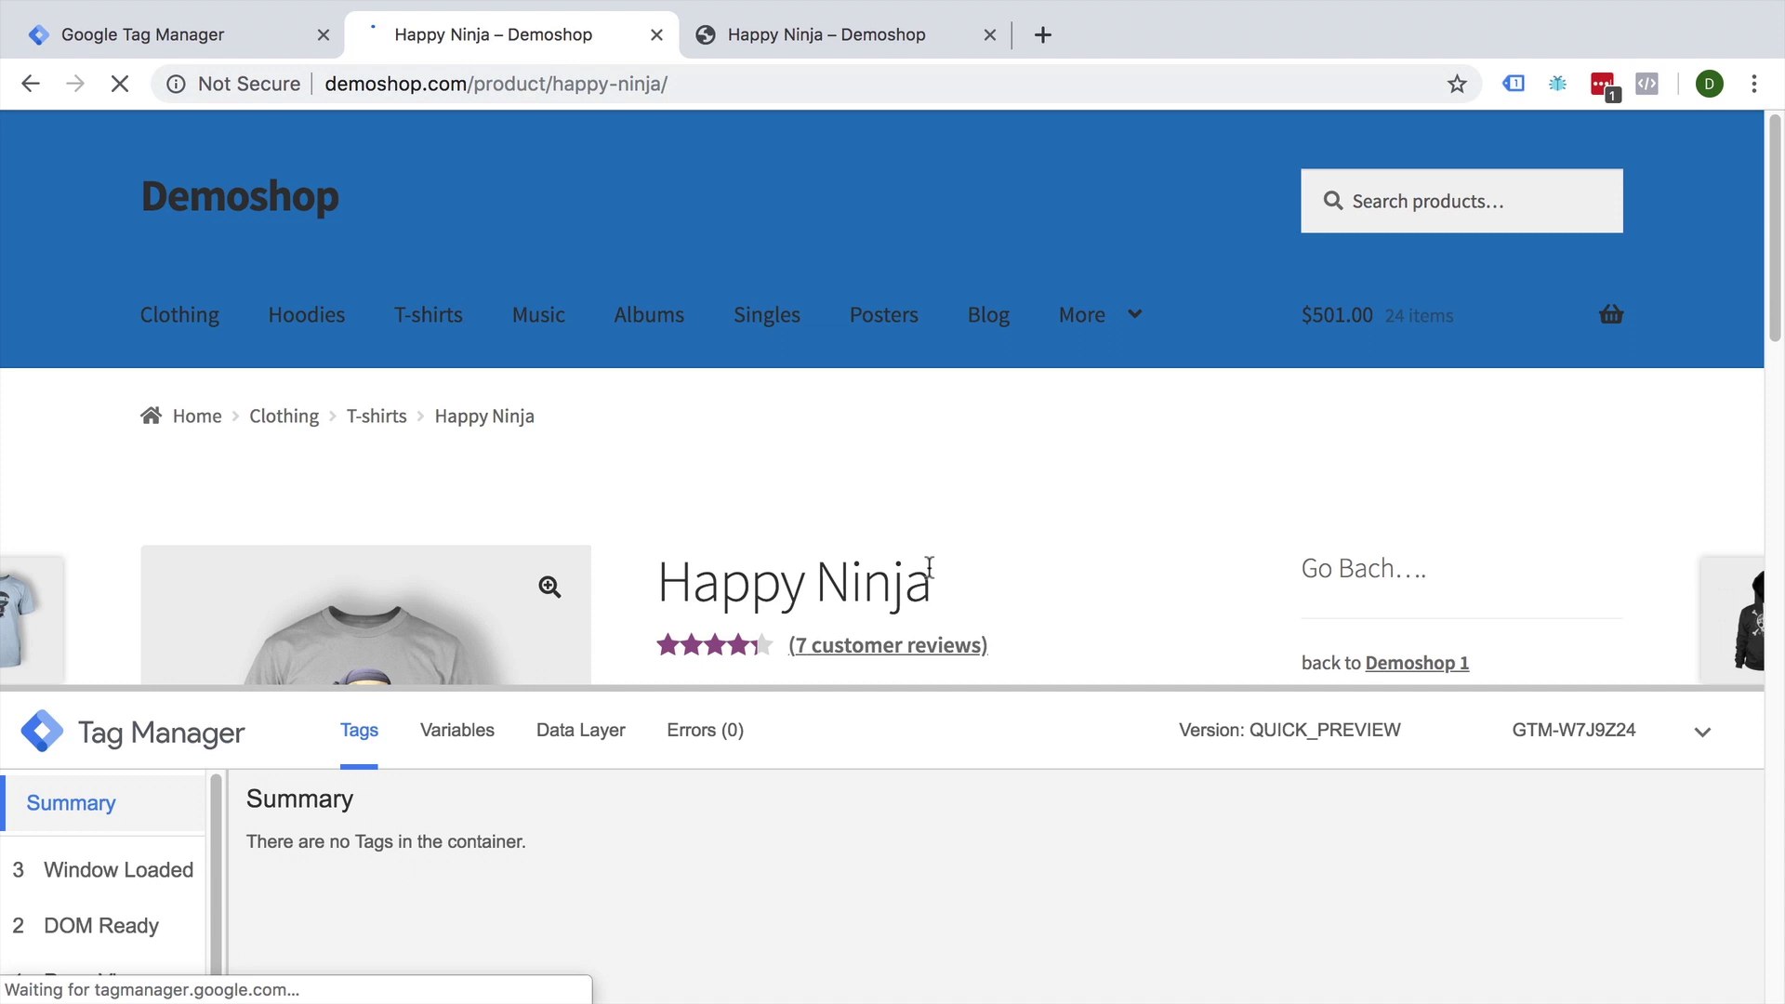
{"action": "scroll", "coordinate": [930, 570], "scroll_direction": "down", "scroll_amount": 2}
{"action": "scroll", "coordinate": [921, 550], "scroll_direction": "down", "scroll_amount": 4}
Add Happy Ninja to the cart three more times, checking the click event's variables.
{"action": "left_click", "coordinate": [793, 393]}
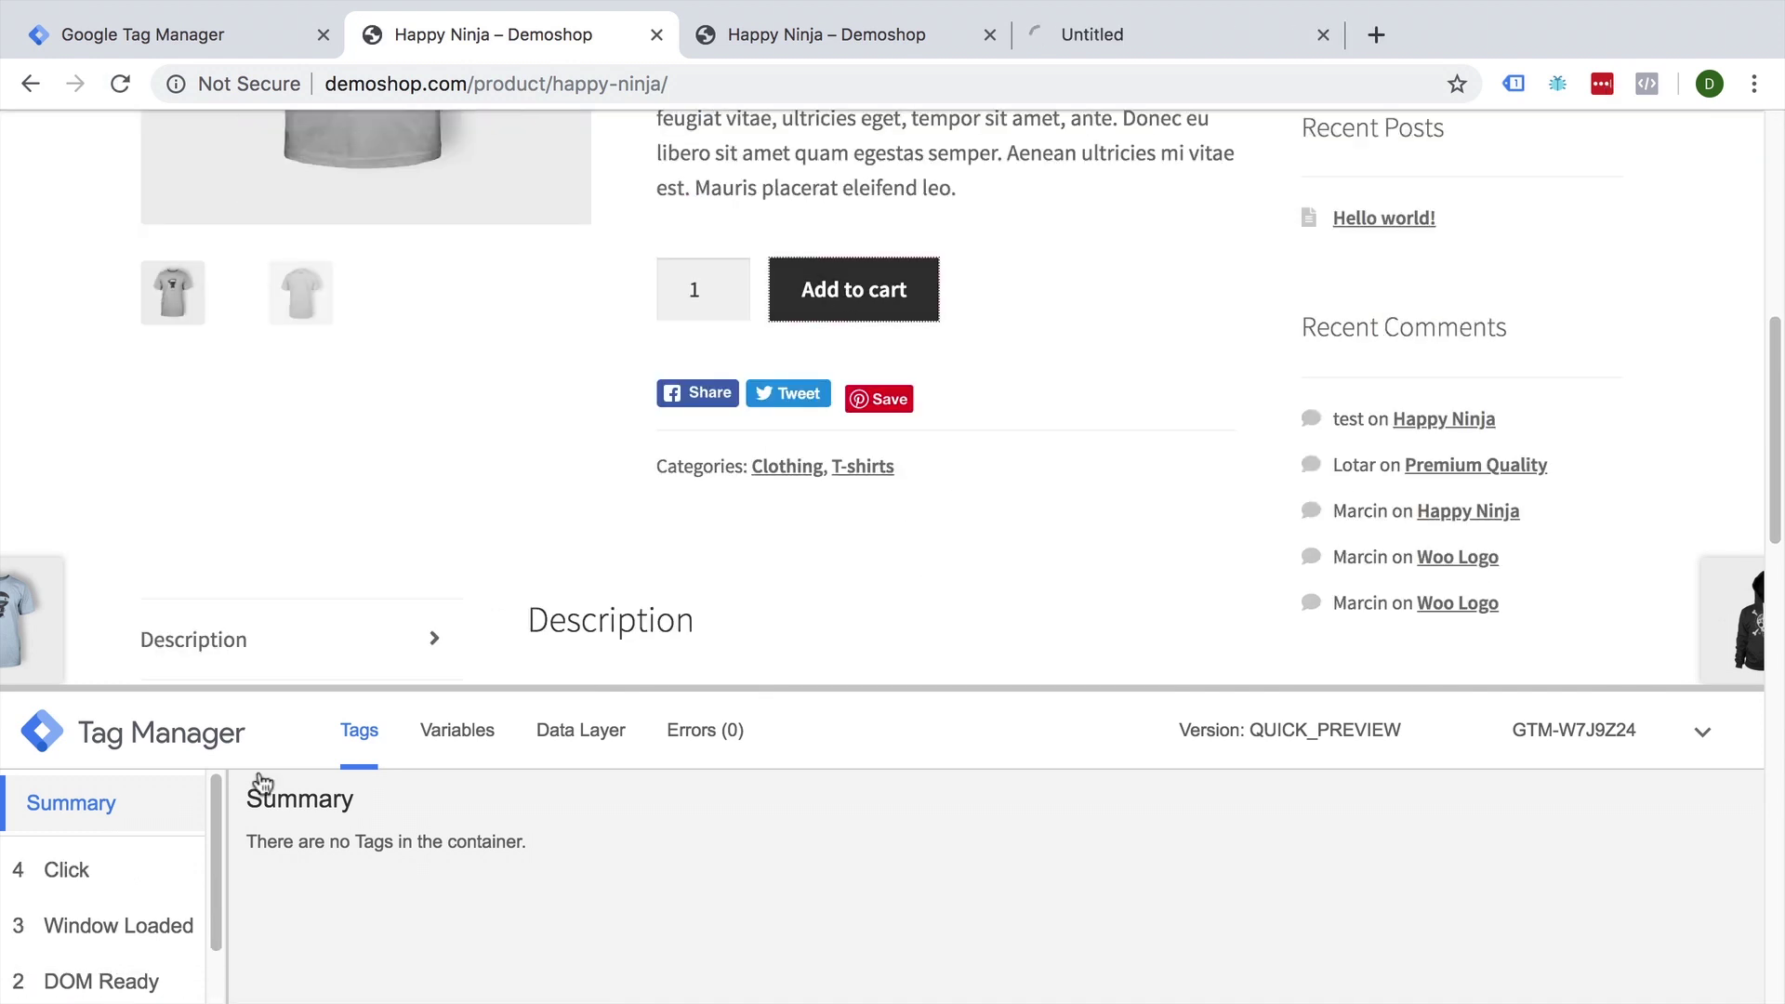
{"action": "left_click", "coordinate": [84, 892]}
{"action": "left_click", "coordinate": [483, 748]}
{"action": "scroll", "coordinate": [556, 897], "scroll_direction": "down", "scroll_amount": 3}
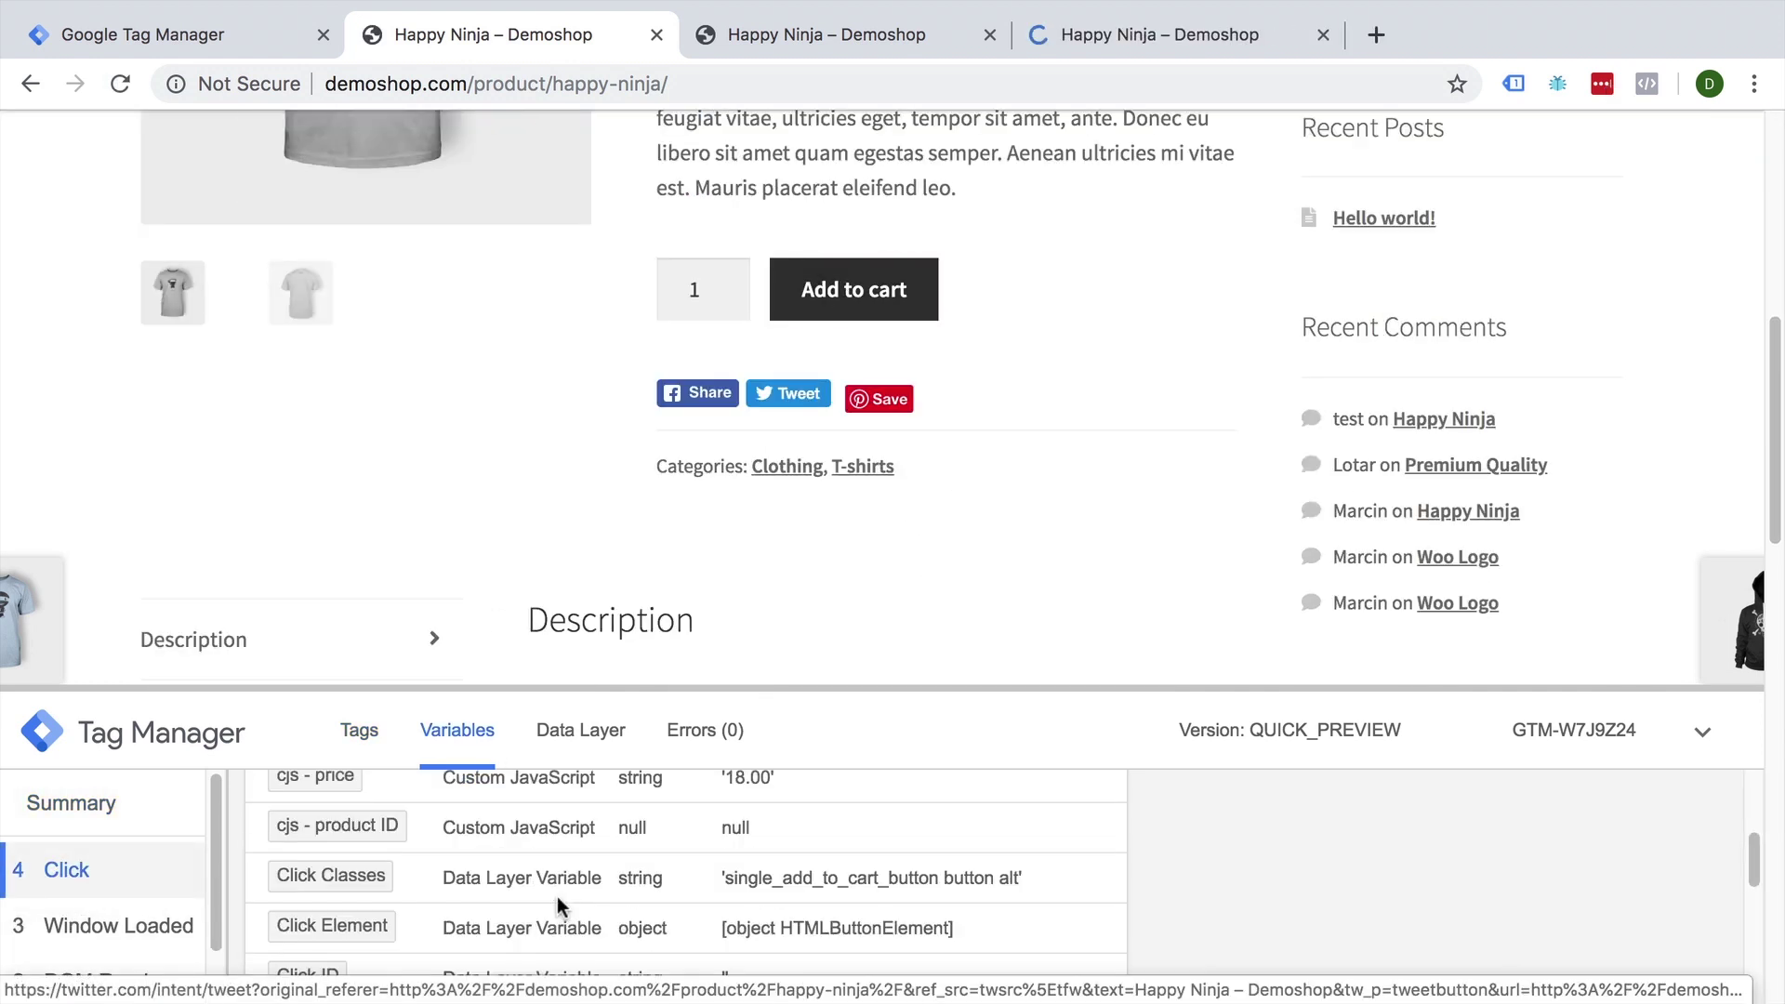
{"action": "scroll", "coordinate": [306, 822], "scroll_direction": "up", "scroll_amount": 1}
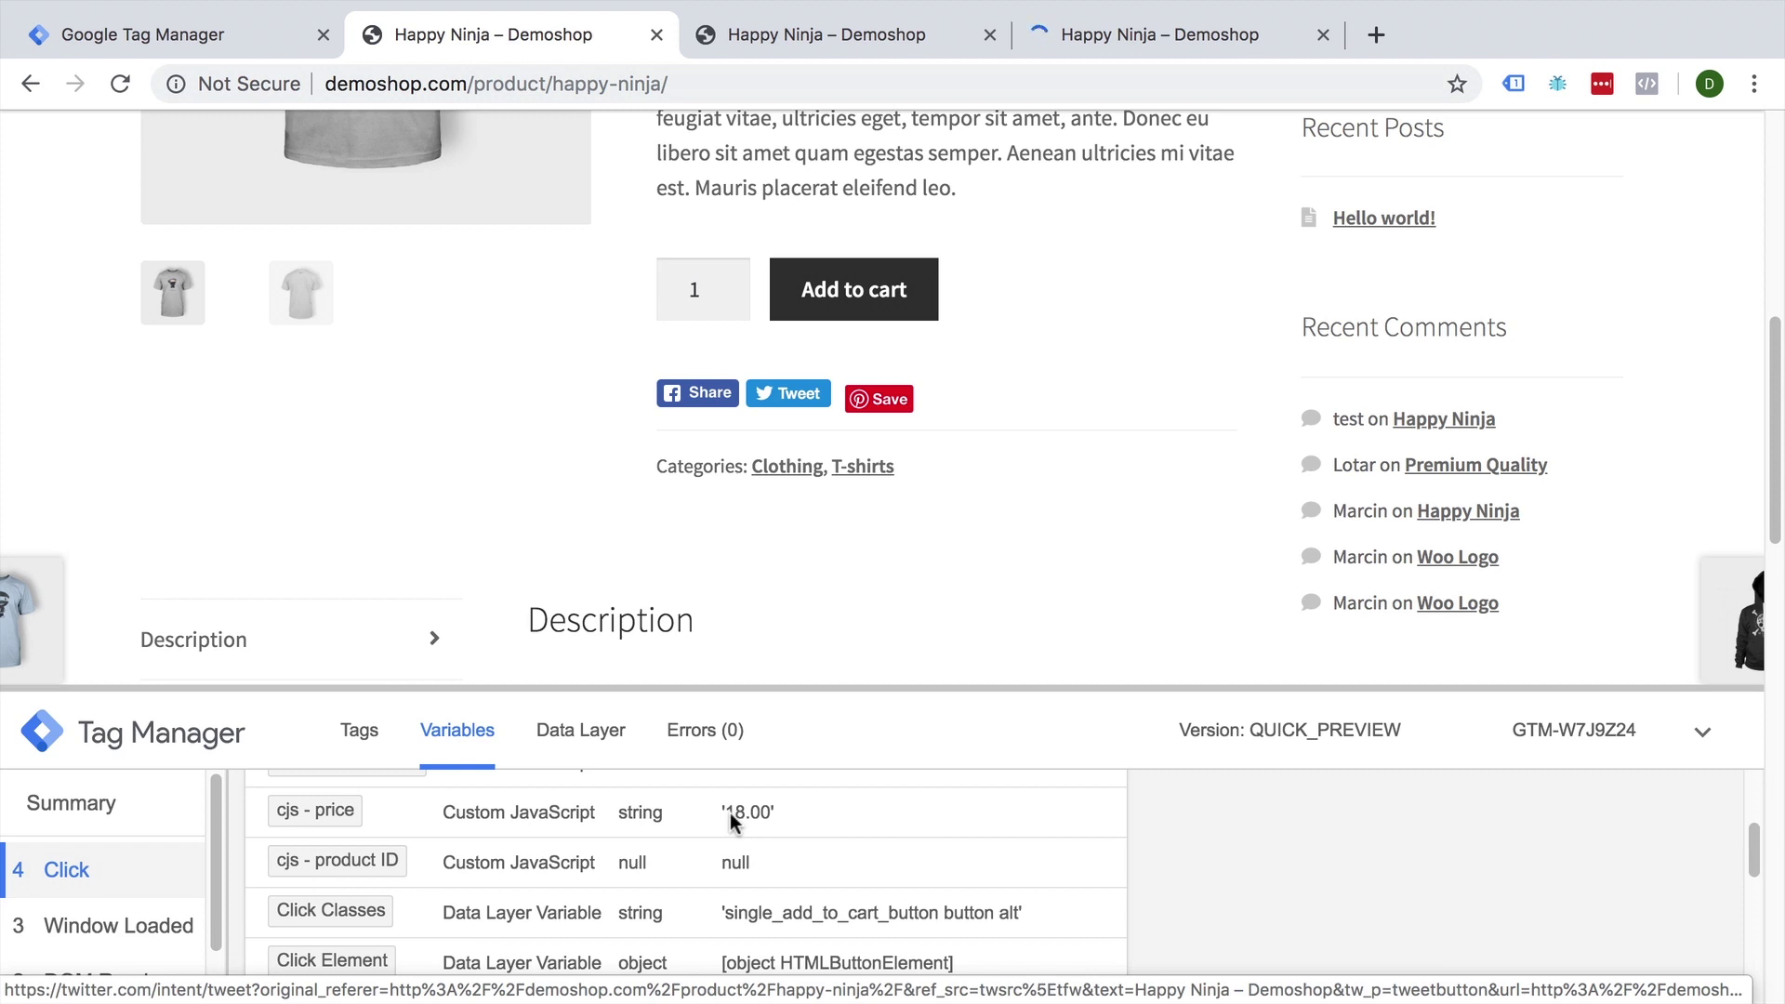
{"action": "scroll", "coordinate": [979, 565], "scroll_direction": "up", "scroll_amount": 3}
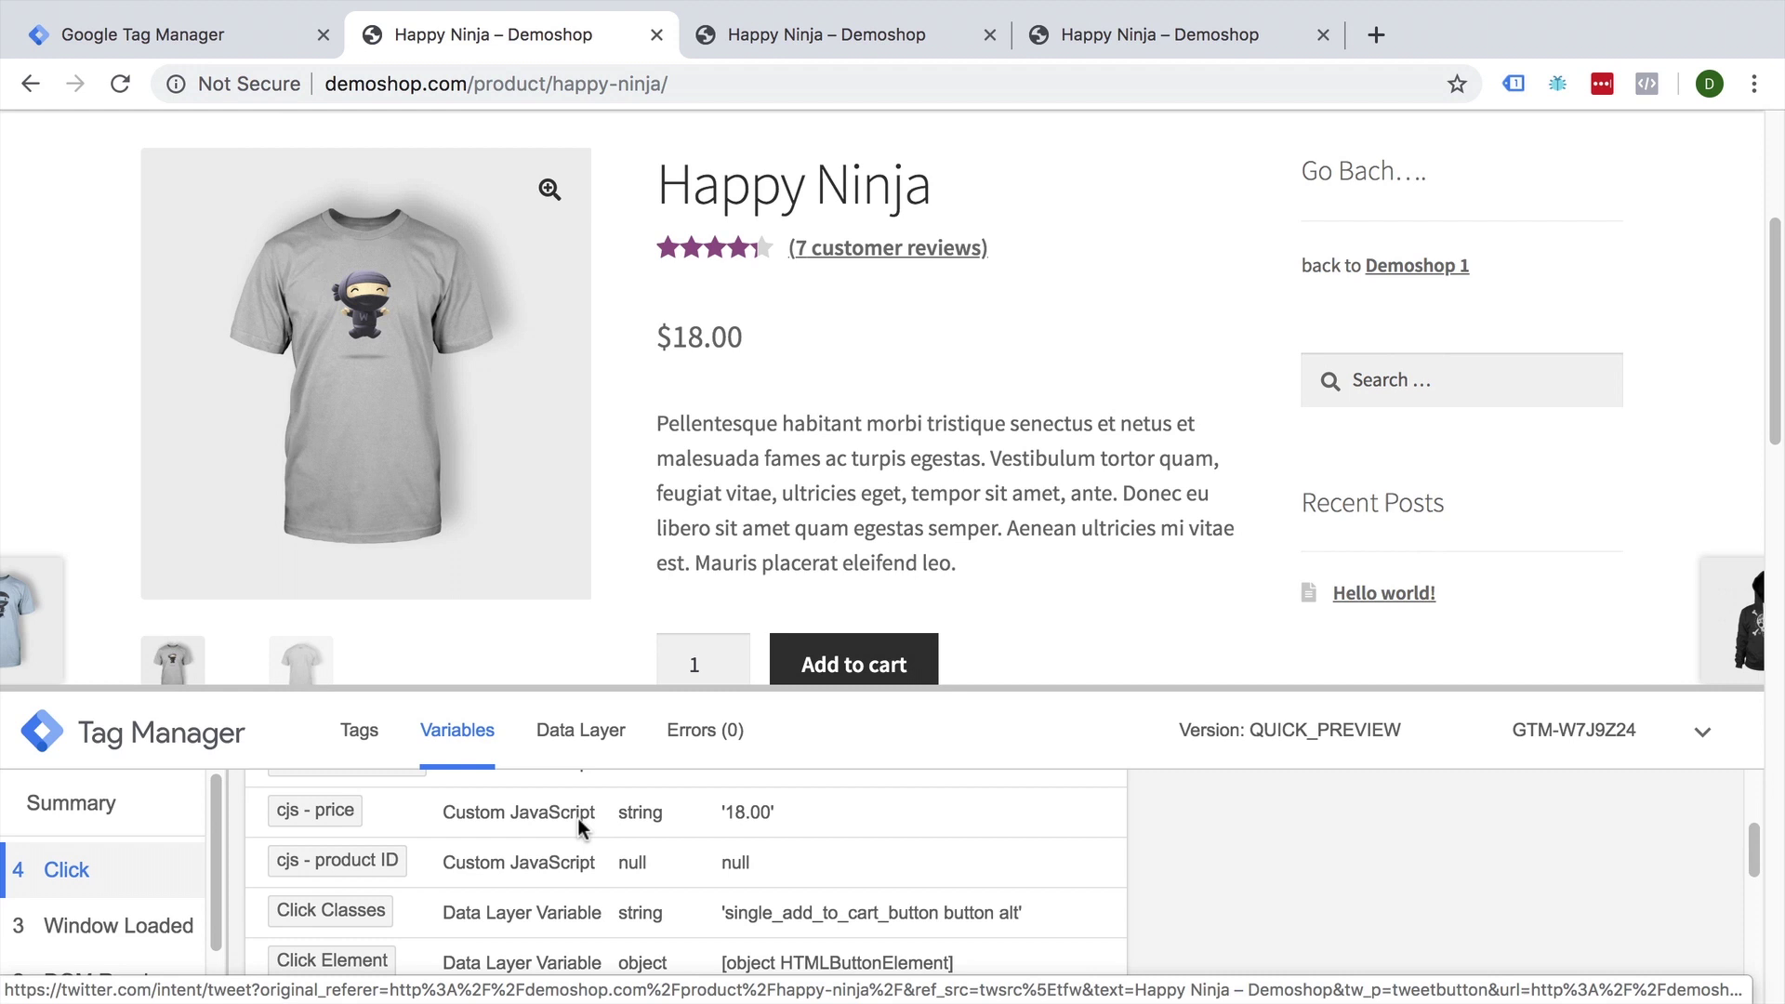
{"action": "left_click", "coordinate": [706, 190]}
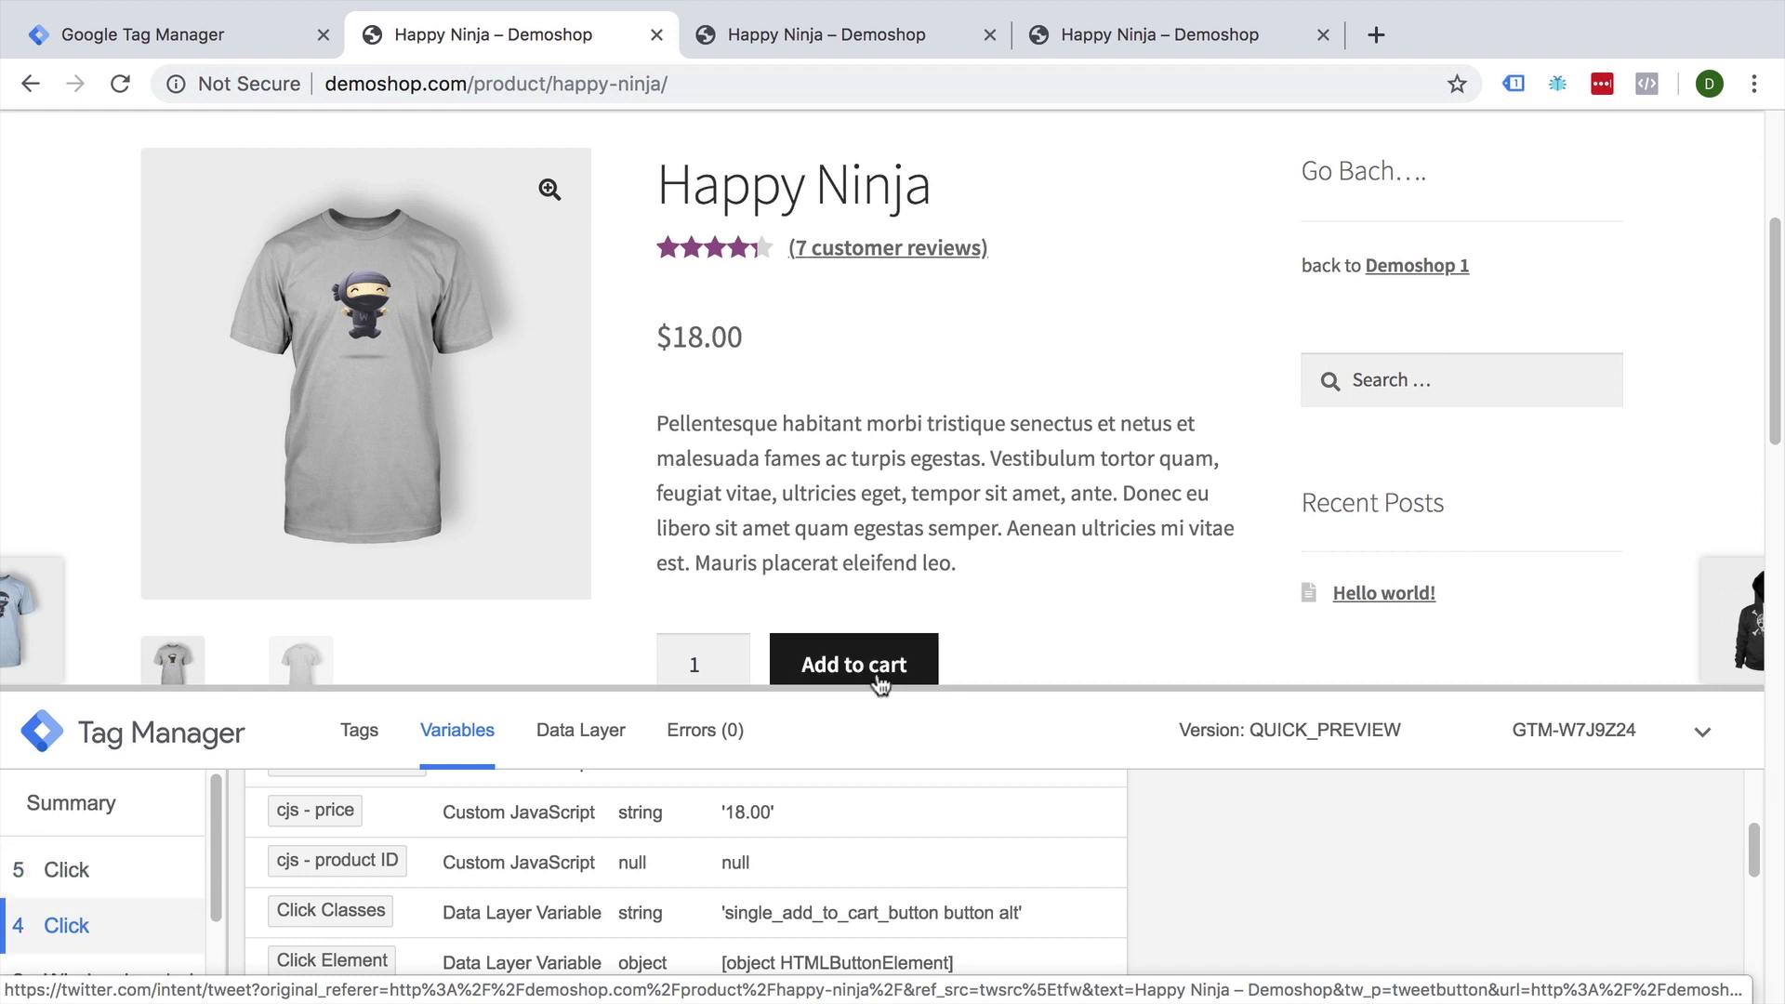
{"action": "left_click", "coordinate": [808, 474]}
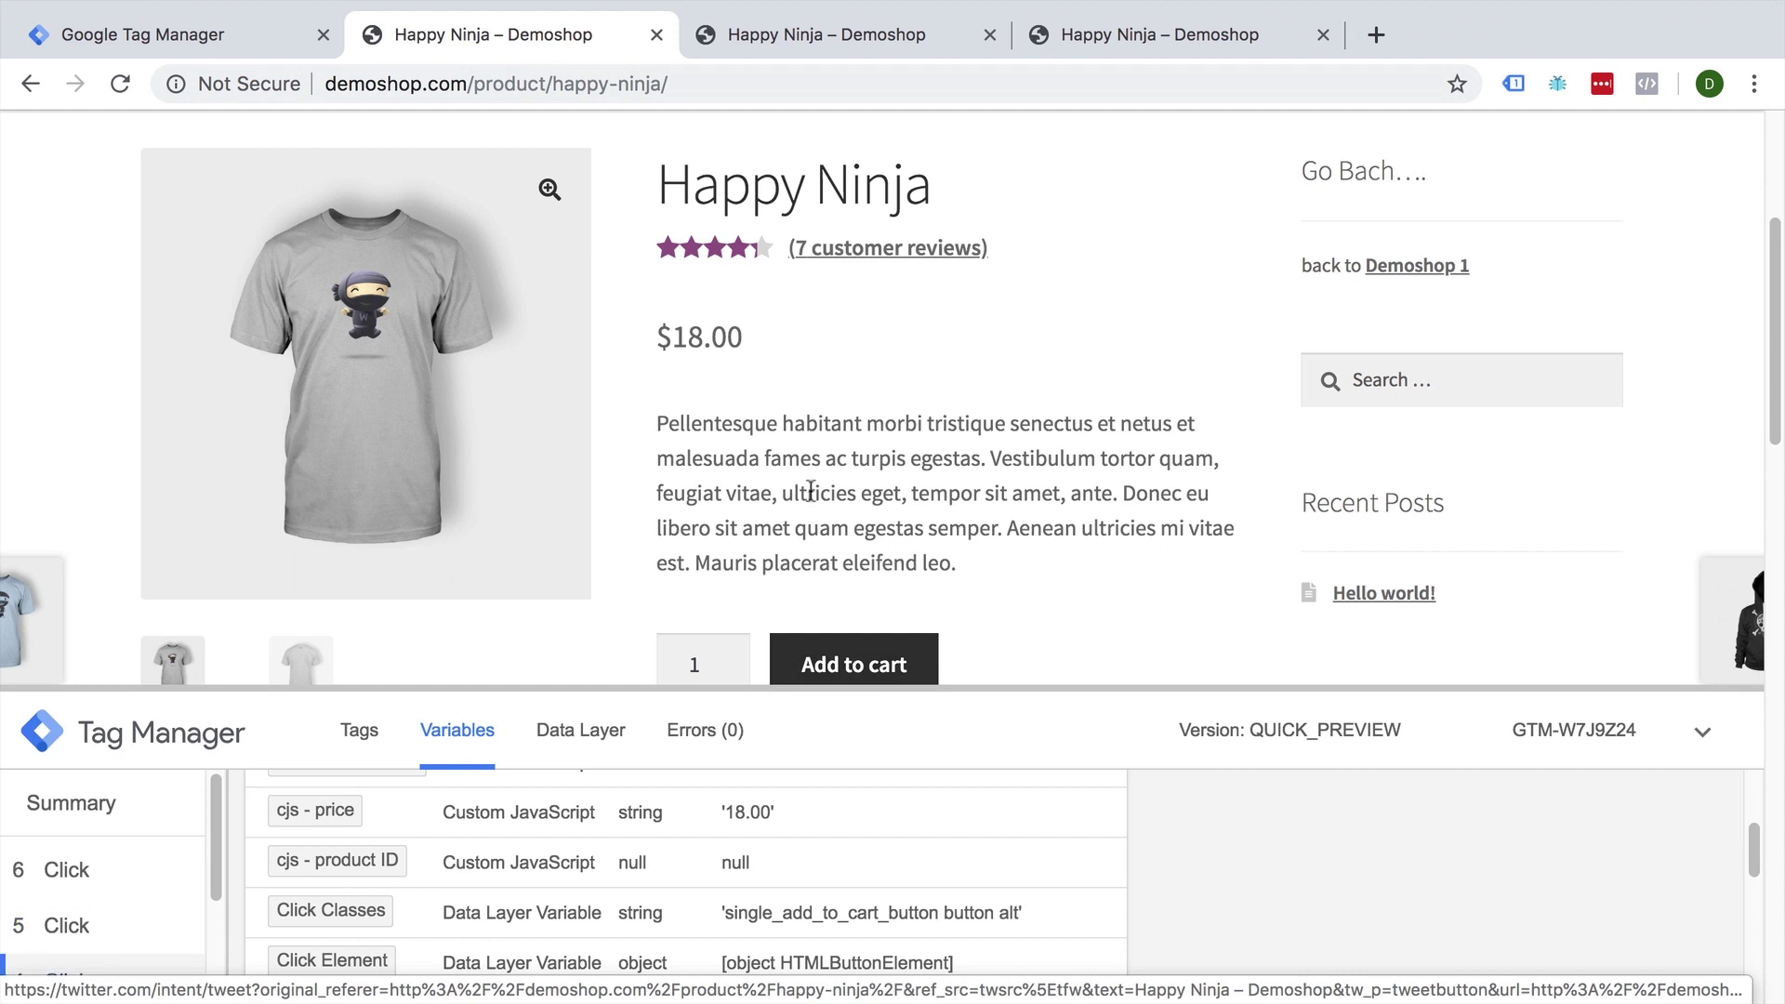
Start a new All Elements click trigger from the Triggers list.
{"action": "left_click", "coordinate": [190, 43]}
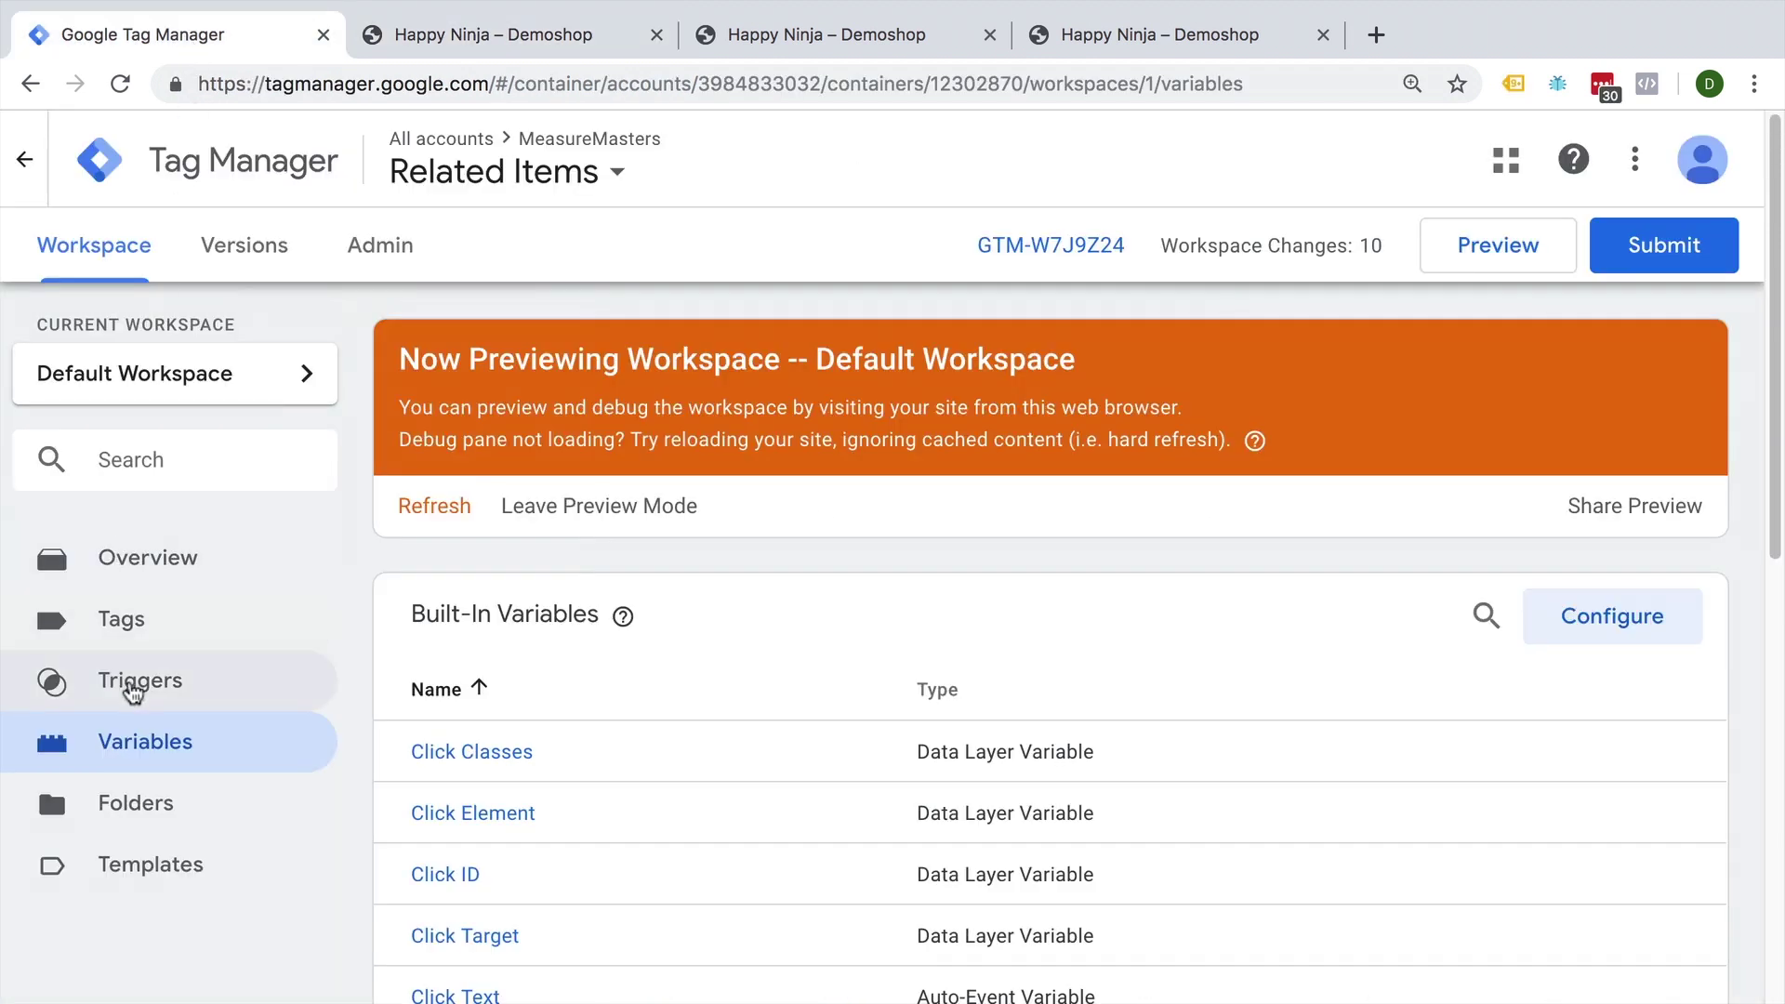
{"action": "left_click", "coordinate": [136, 692]}
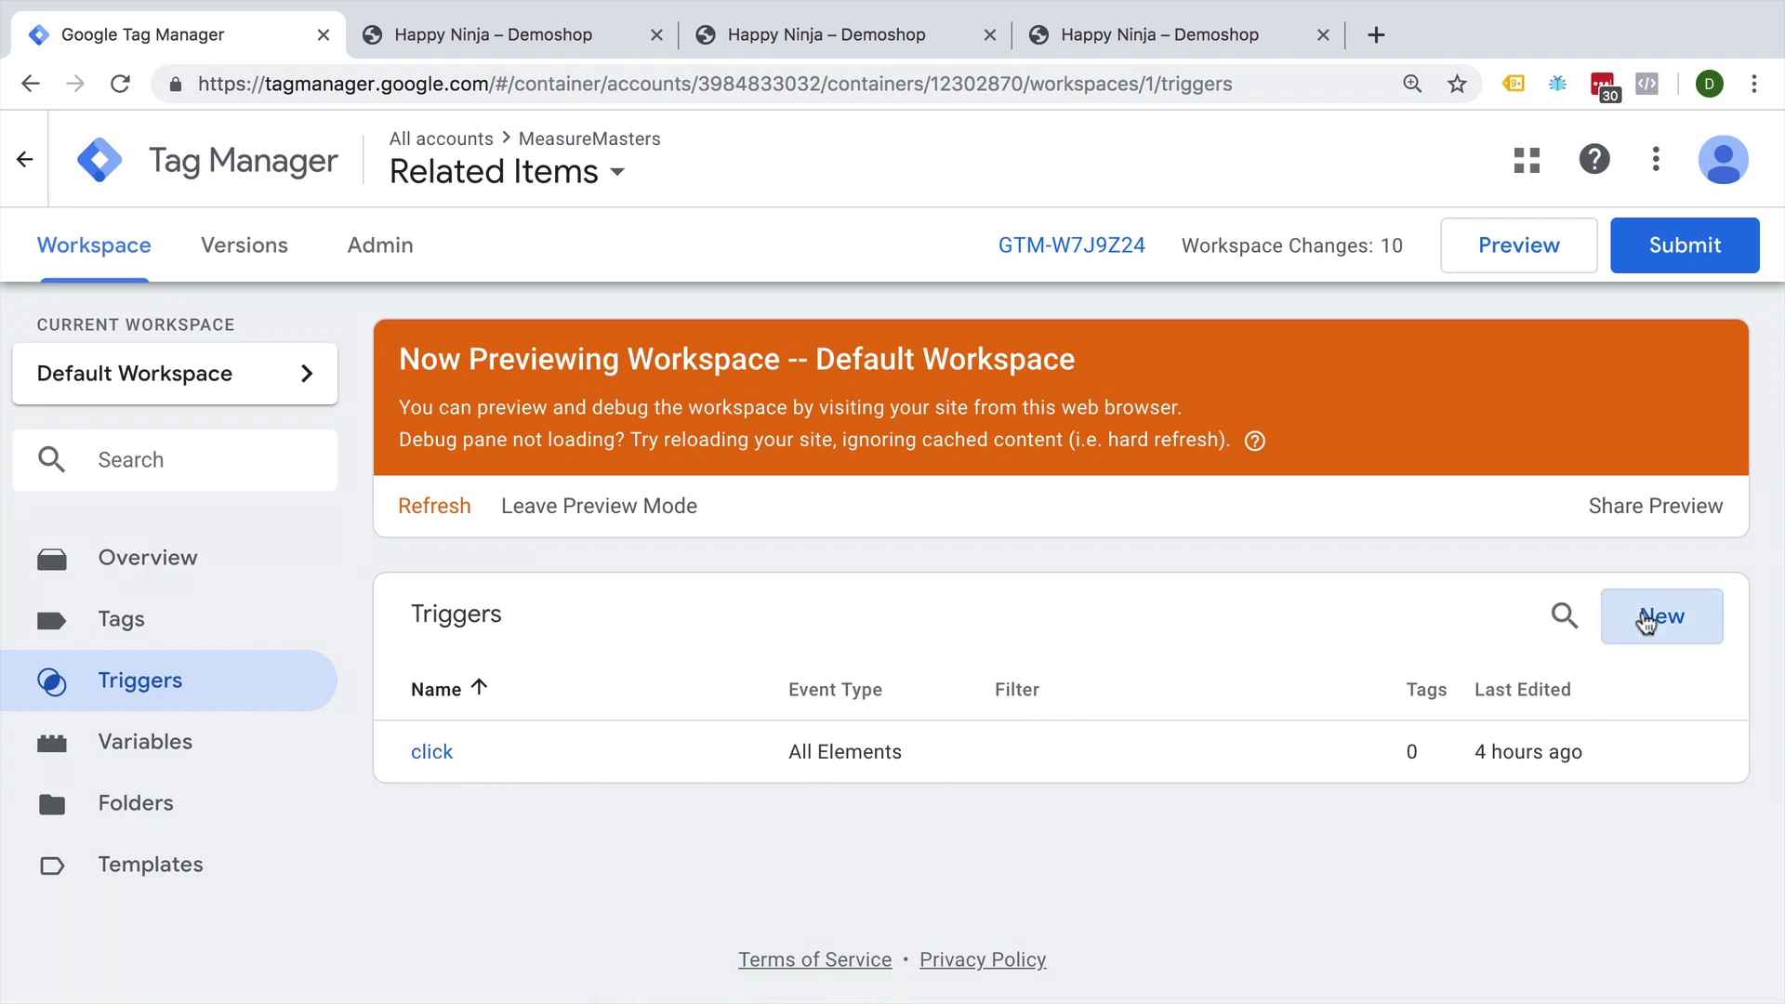
{"action": "left_click", "coordinate": [1648, 623]}
{"action": "left_click", "coordinate": [326, 162]}
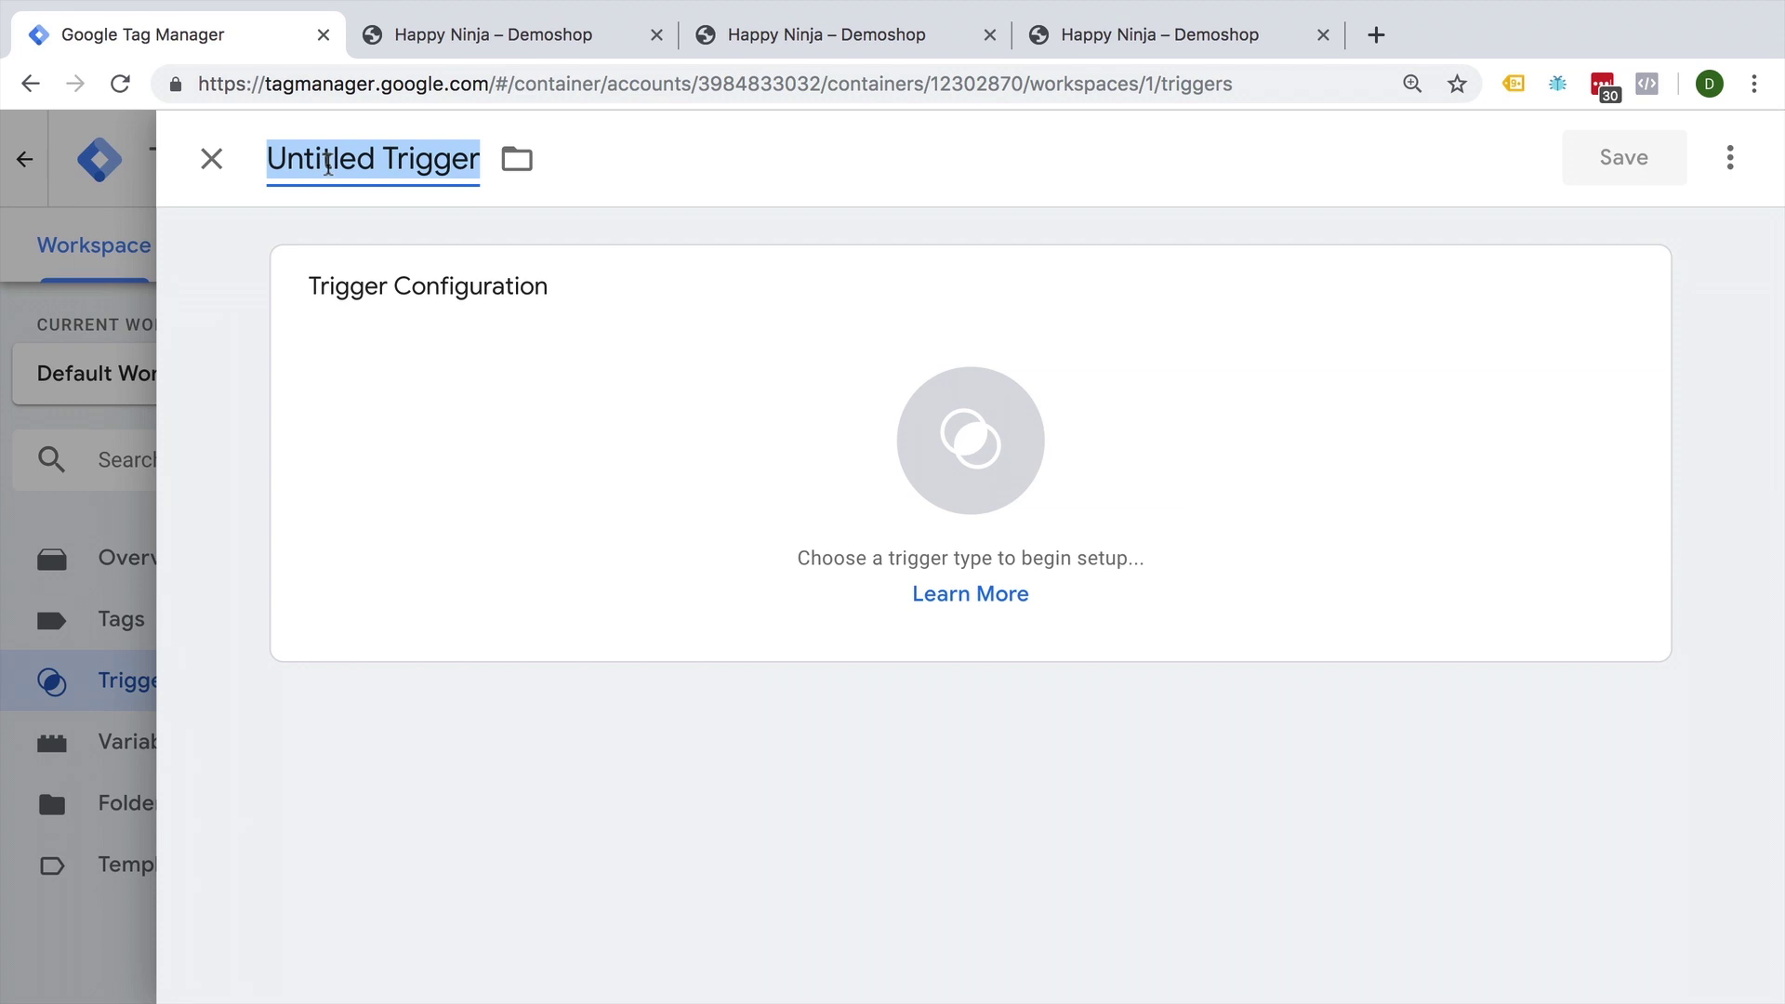
{"action": "type", "text": "click"}
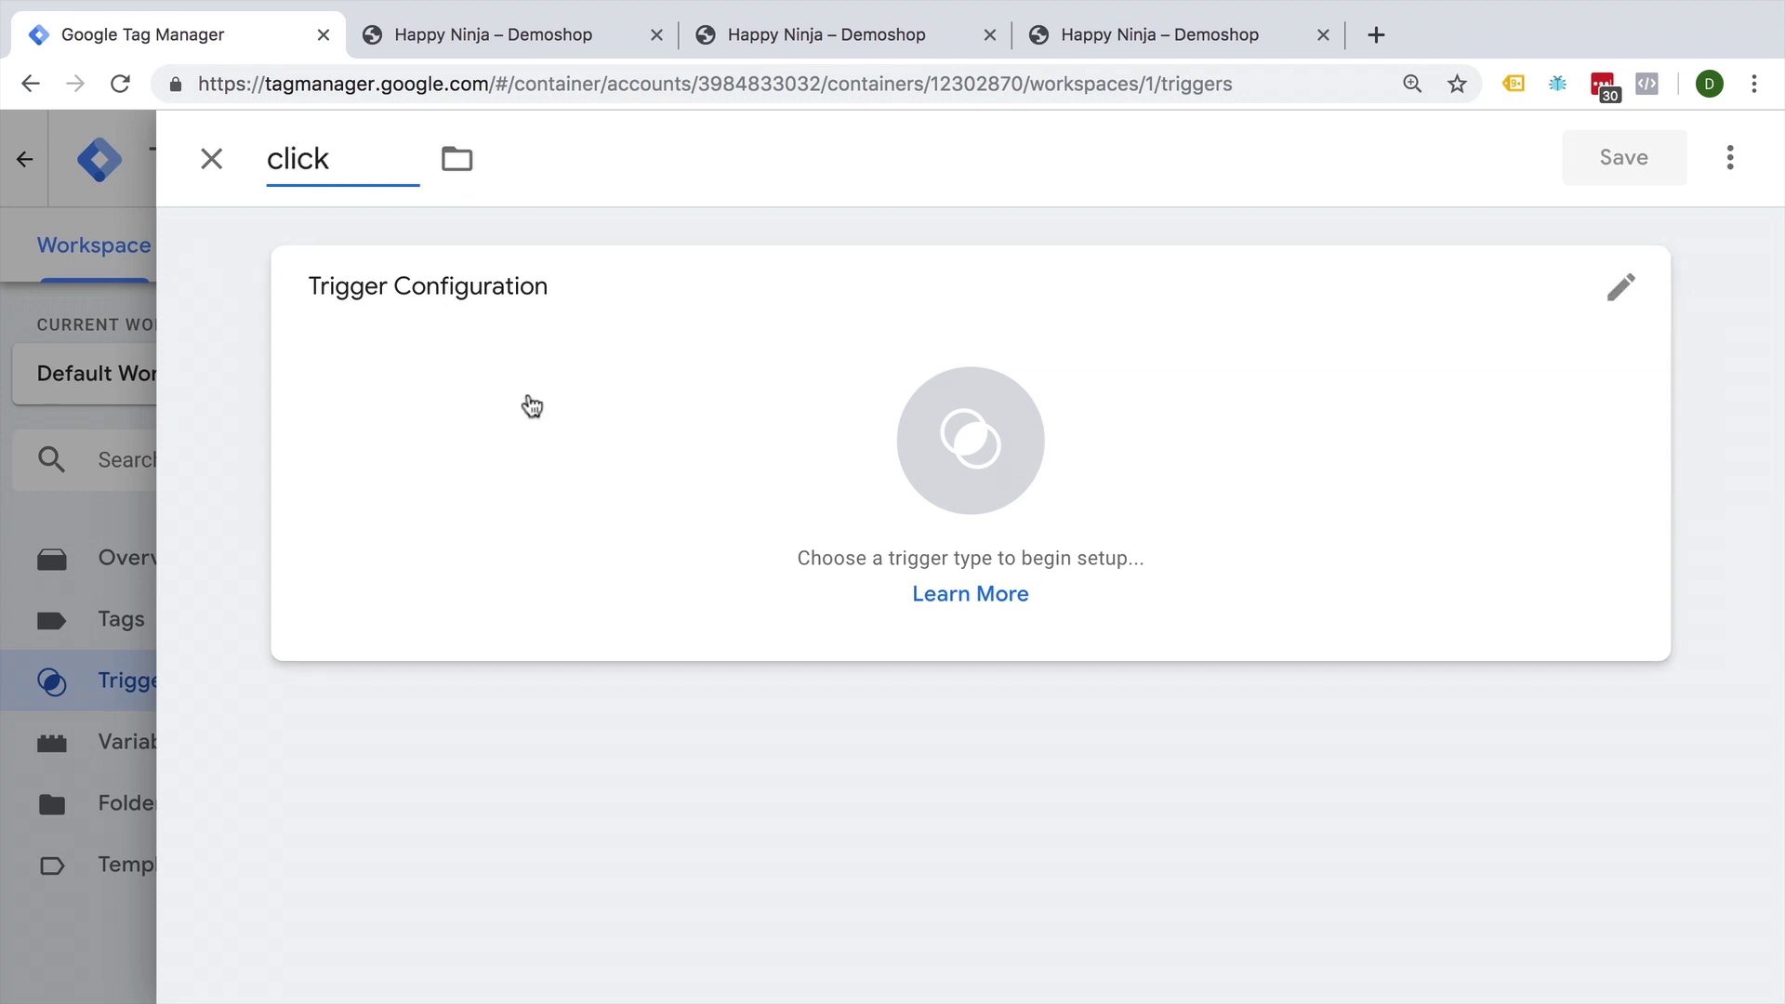
{"action": "left_click", "coordinate": [532, 406]}
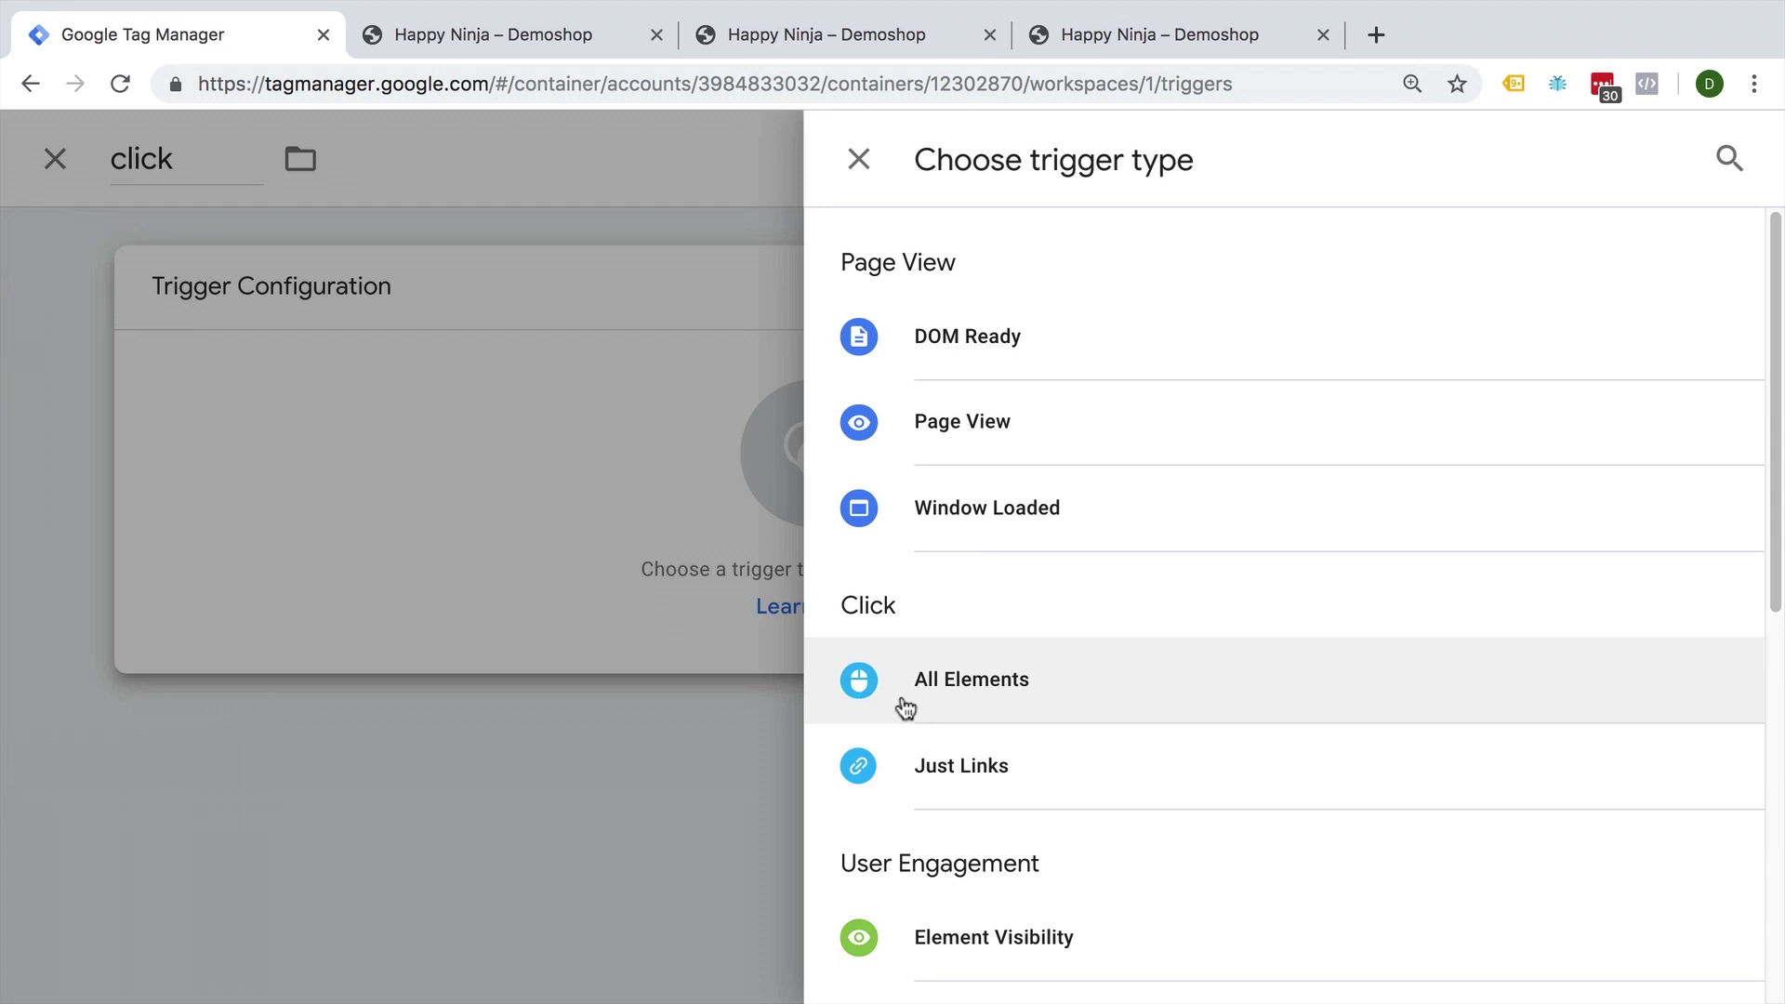
{"action": "left_click", "coordinate": [905, 698]}
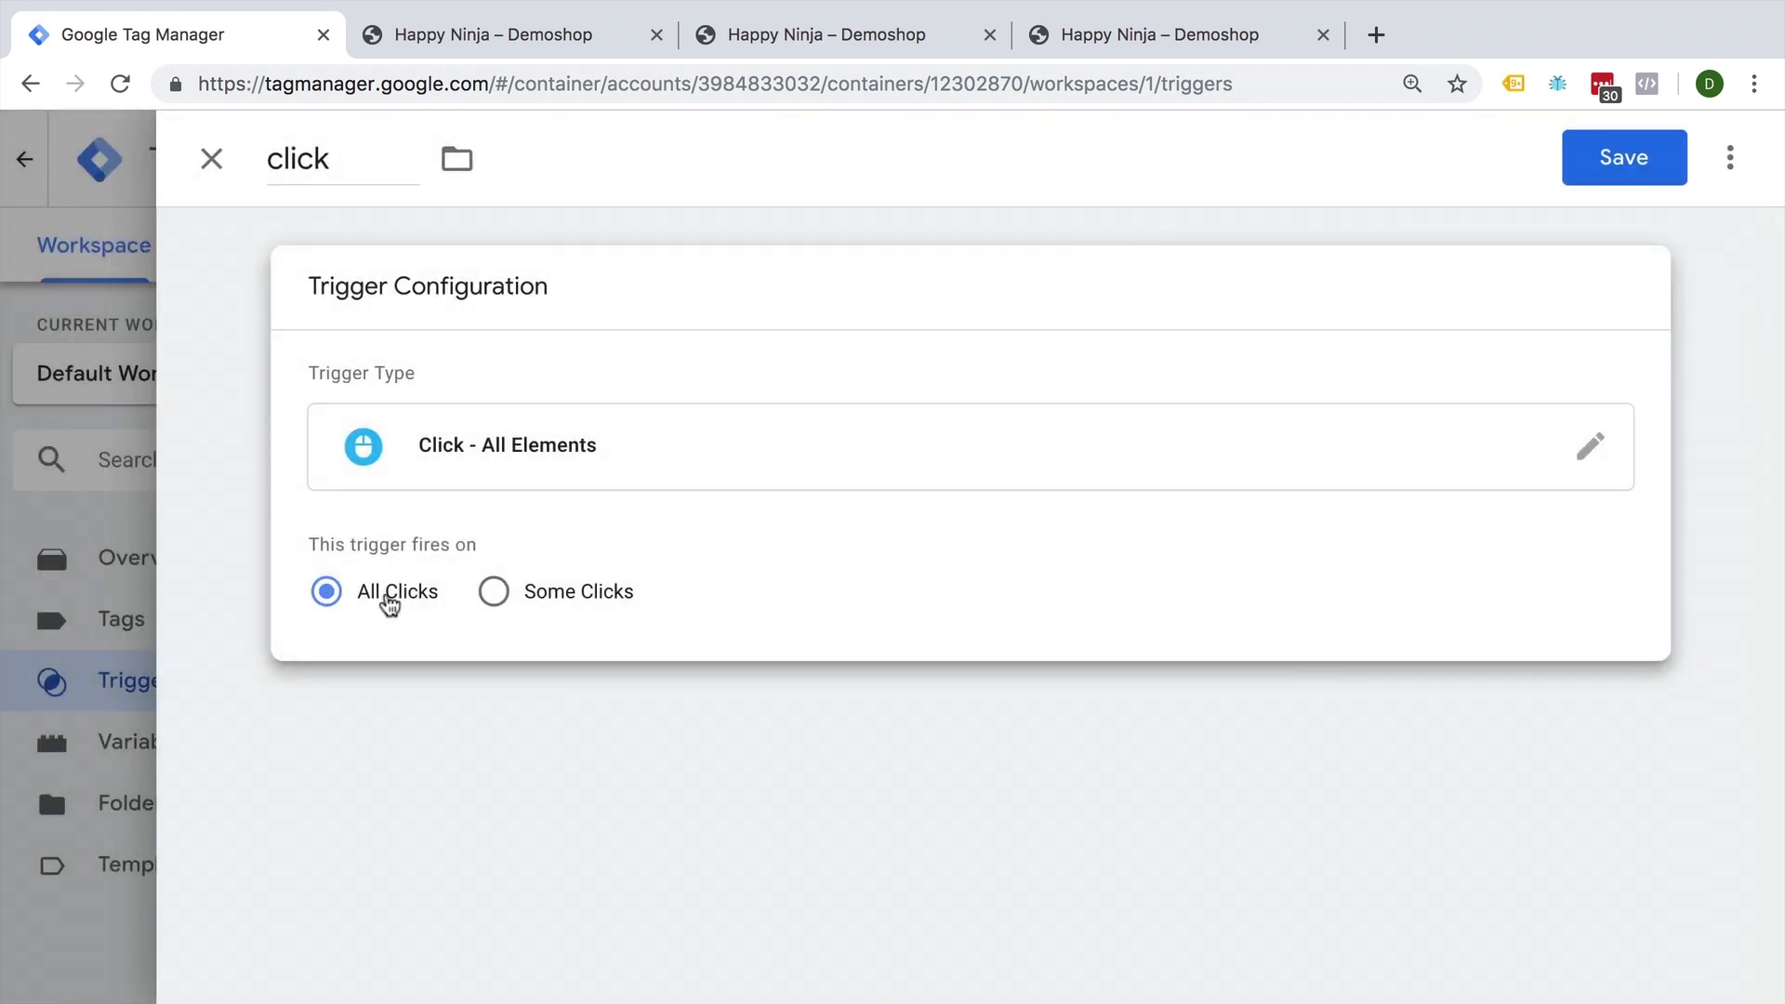
Toggle the trigger between Some Clicks and All Clicks, then discard it unsaved.
{"action": "left_click", "coordinate": [530, 605]}
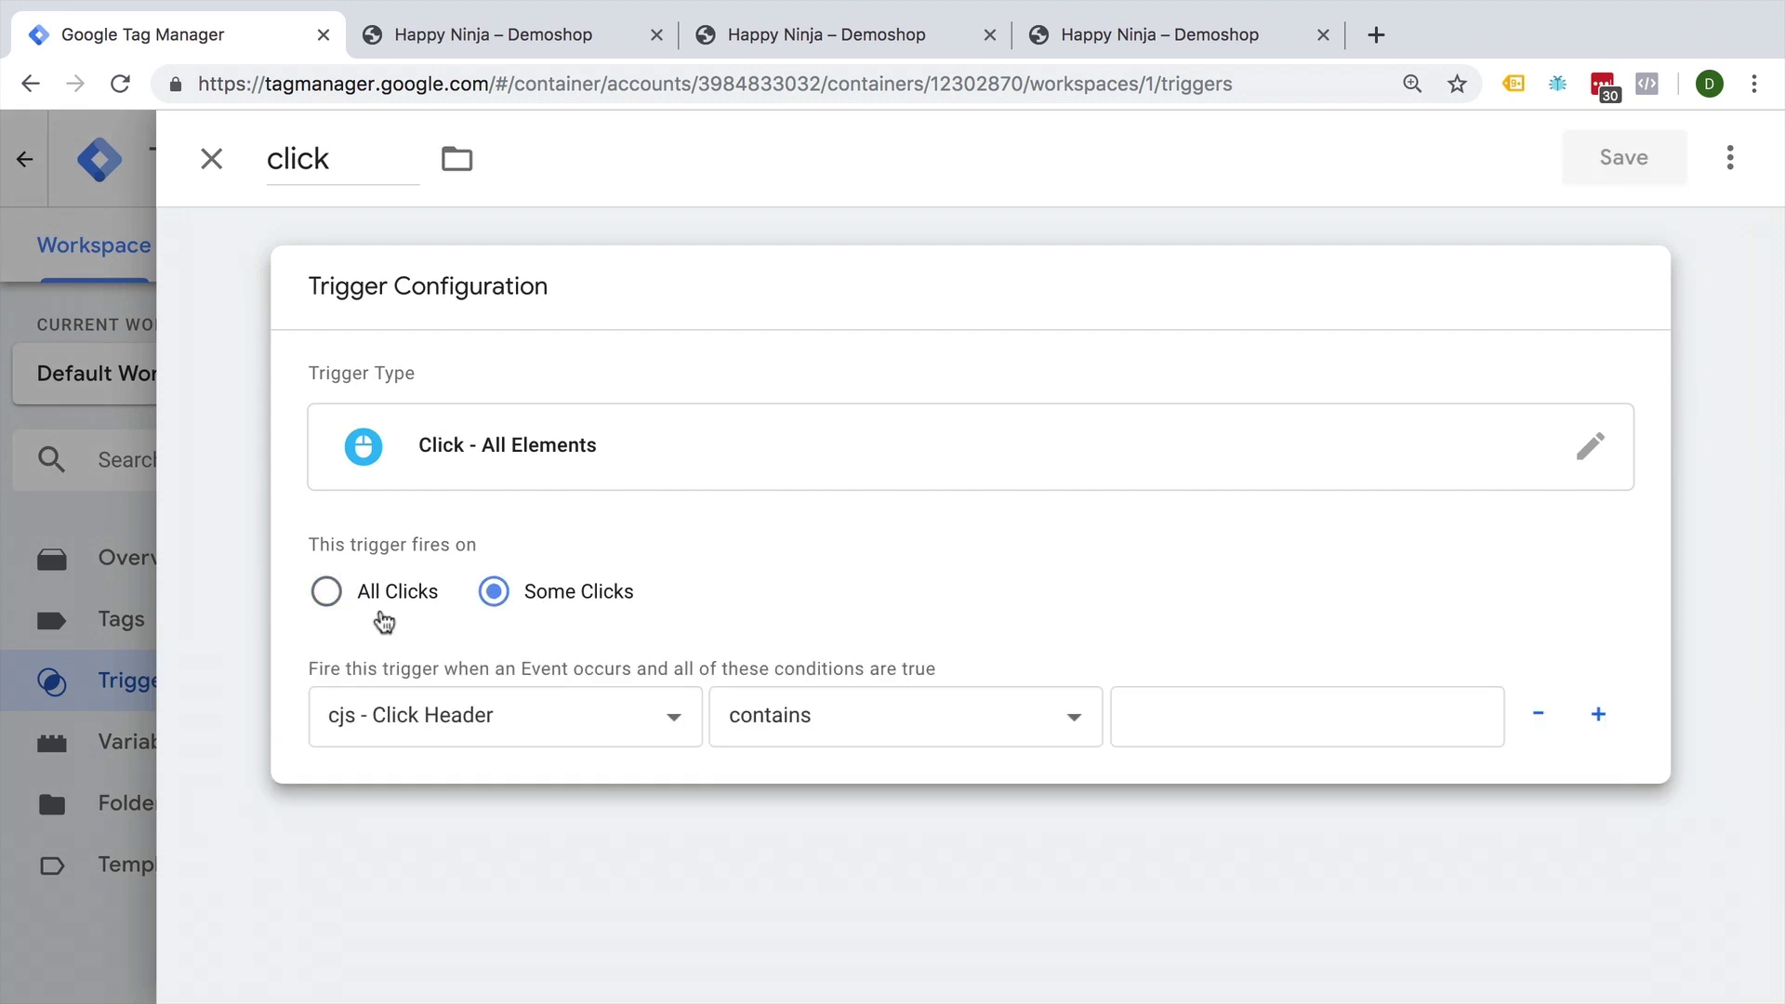
{"action": "left_click", "coordinate": [388, 605]}
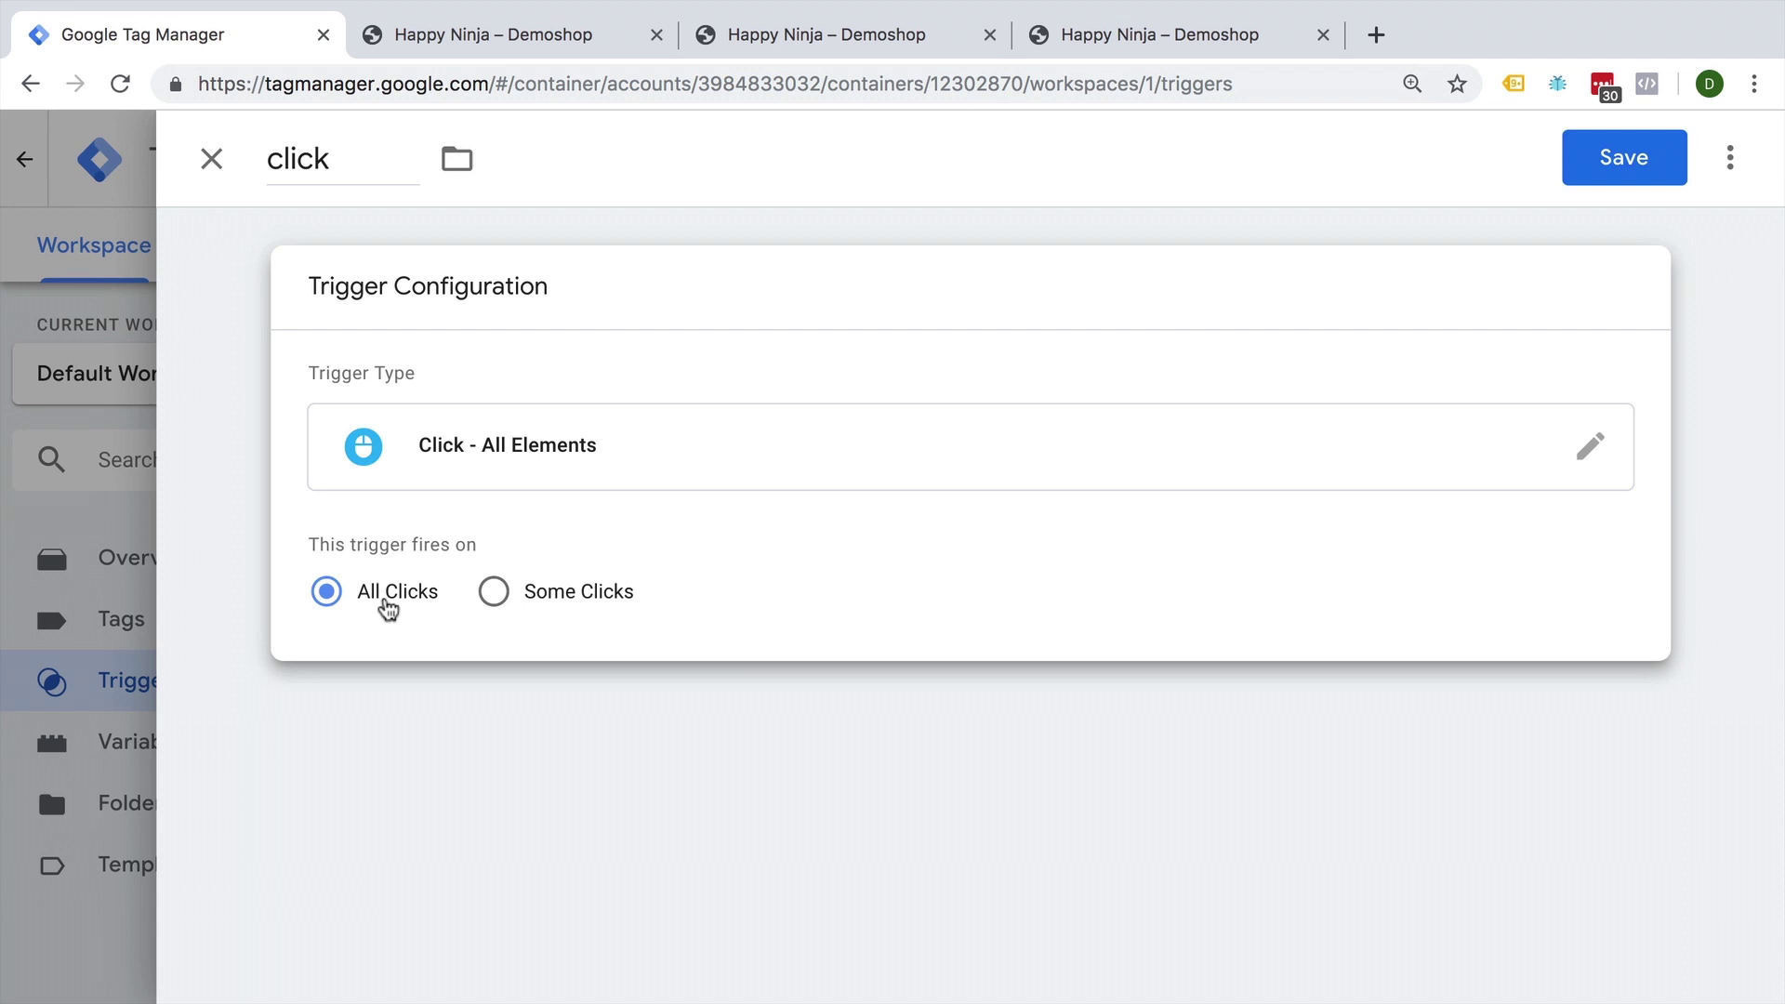
{"action": "left_click", "coordinate": [211, 158]}
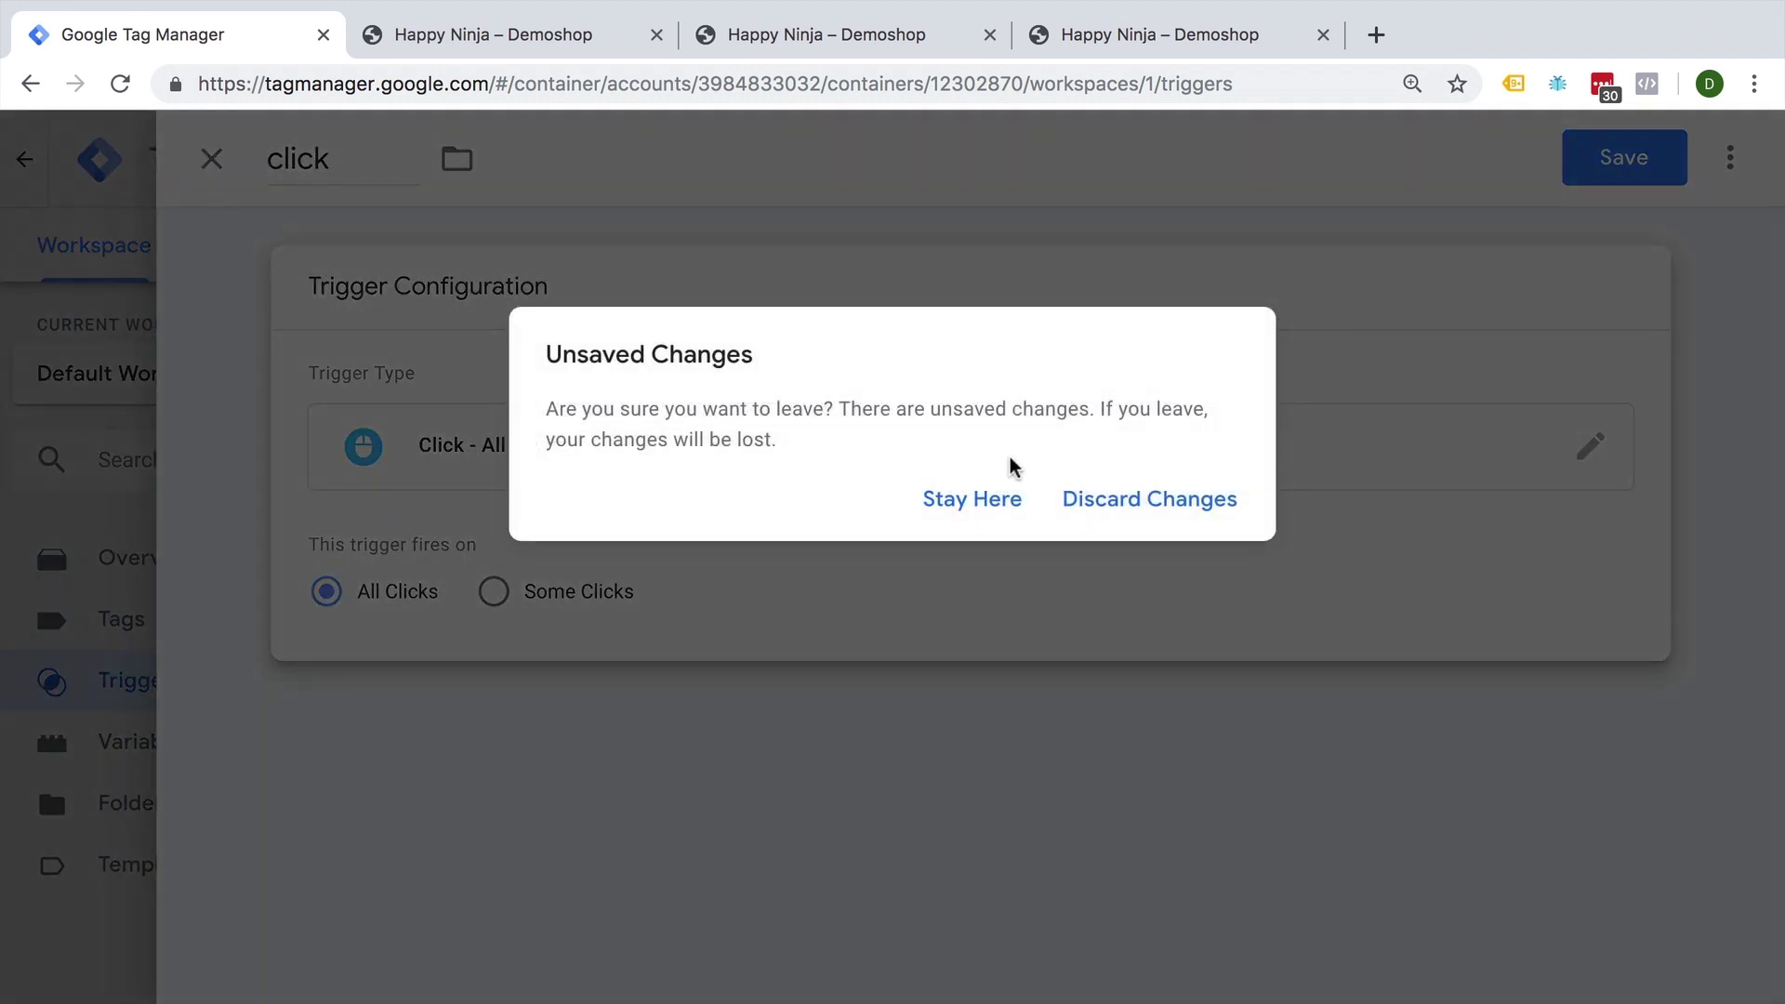
{"action": "left_click", "coordinate": [1085, 495]}
Fire three click events on the Happy Ninja product page.
{"action": "left_click", "coordinate": [790, 35]}
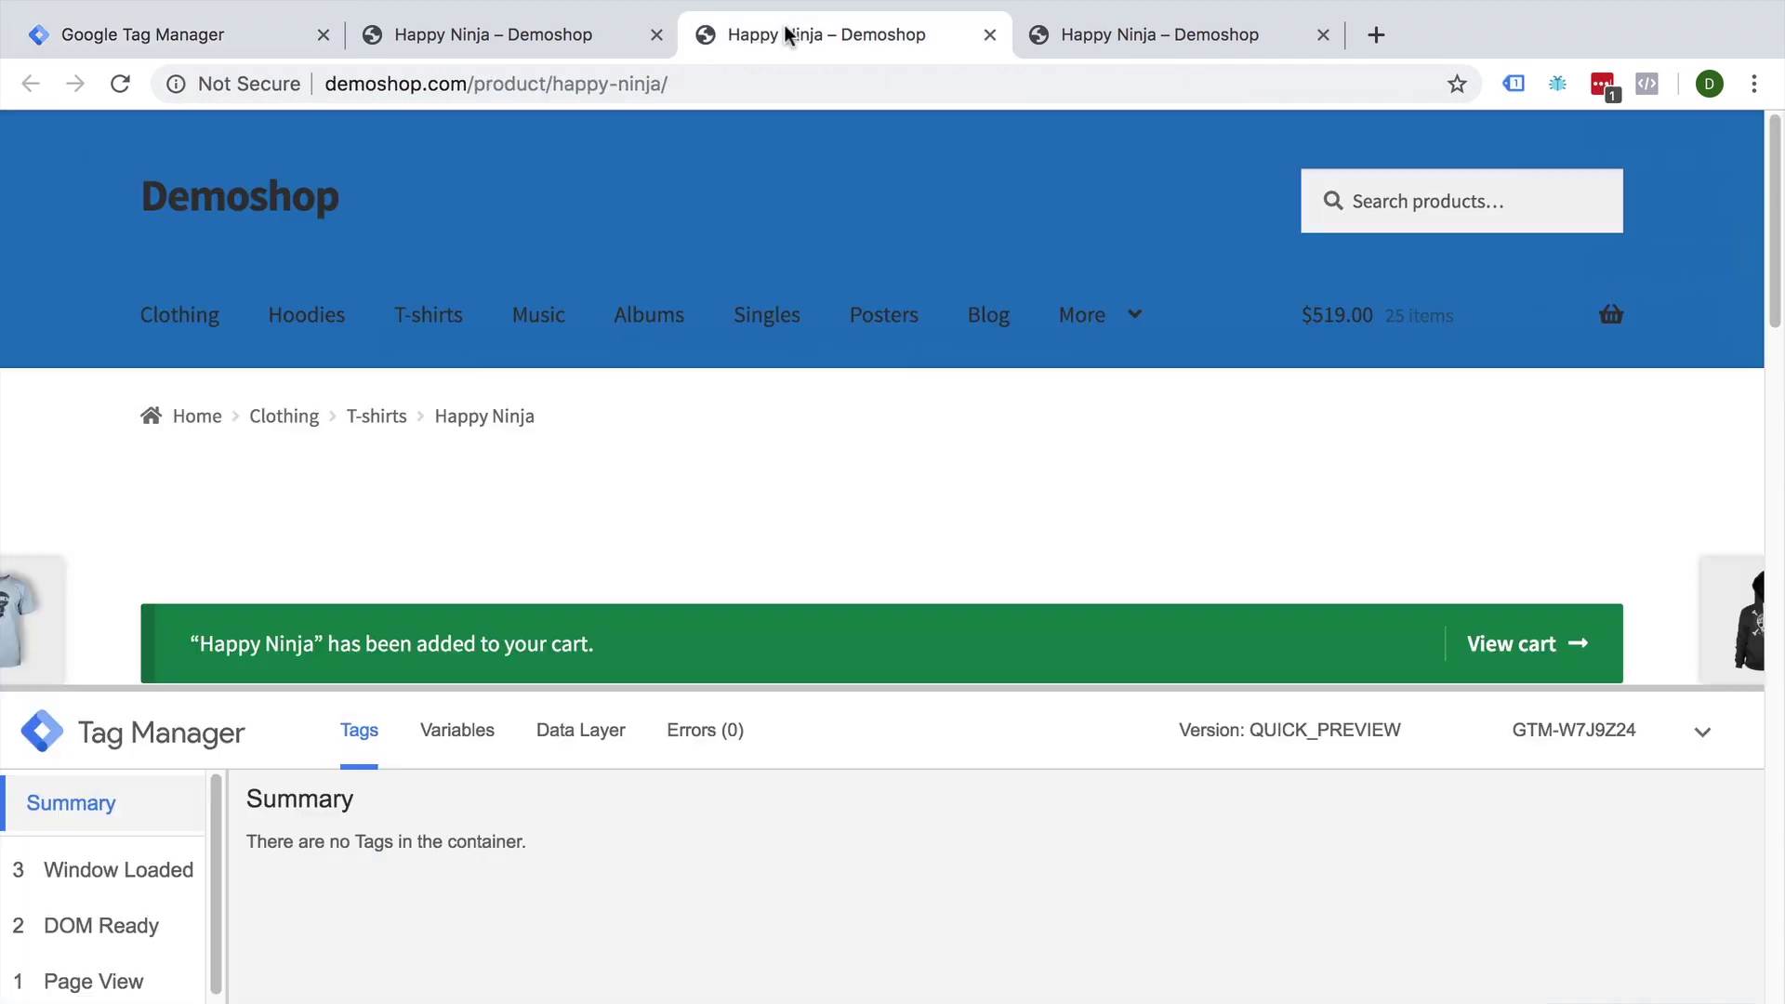
{"action": "left_click", "coordinate": [502, 475]}
{"action": "left_click", "coordinate": [70, 505]}
{"action": "left_click", "coordinate": [259, 609]}
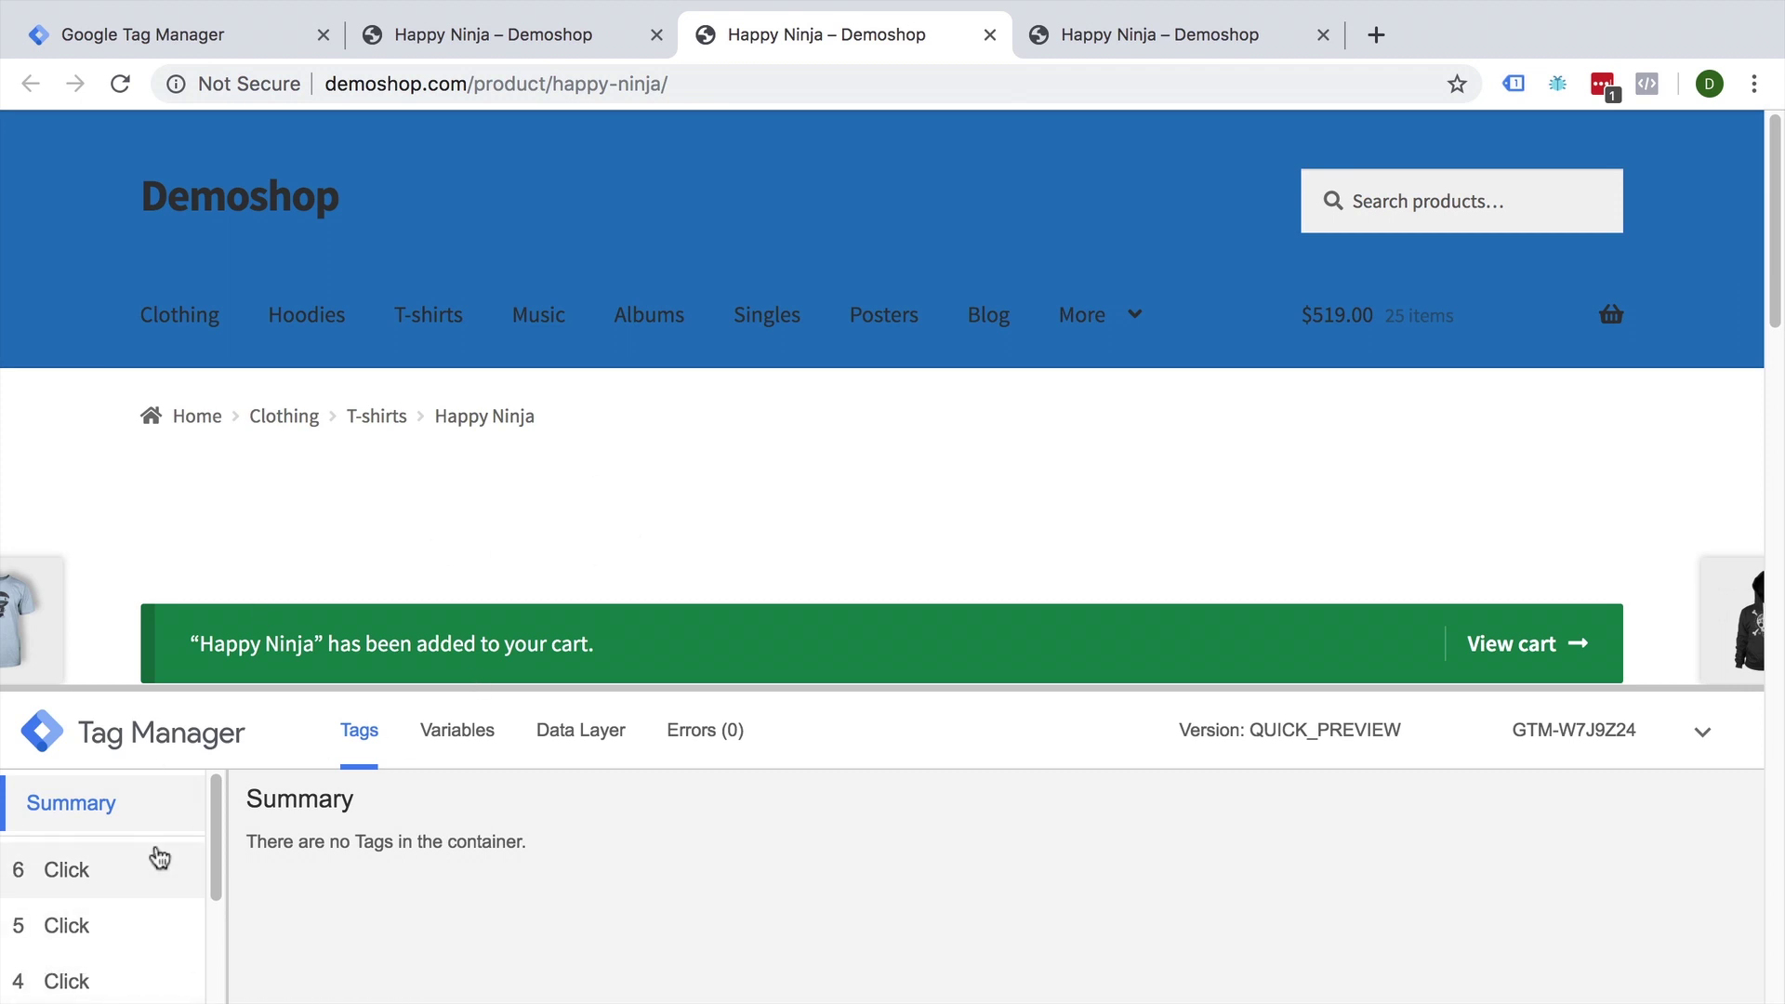
Read the cjs - price variable's code under User-Defined Variables, then return to Happy Ninja.
{"action": "left_click", "coordinate": [269, 52]}
{"action": "left_click", "coordinate": [158, 755]}
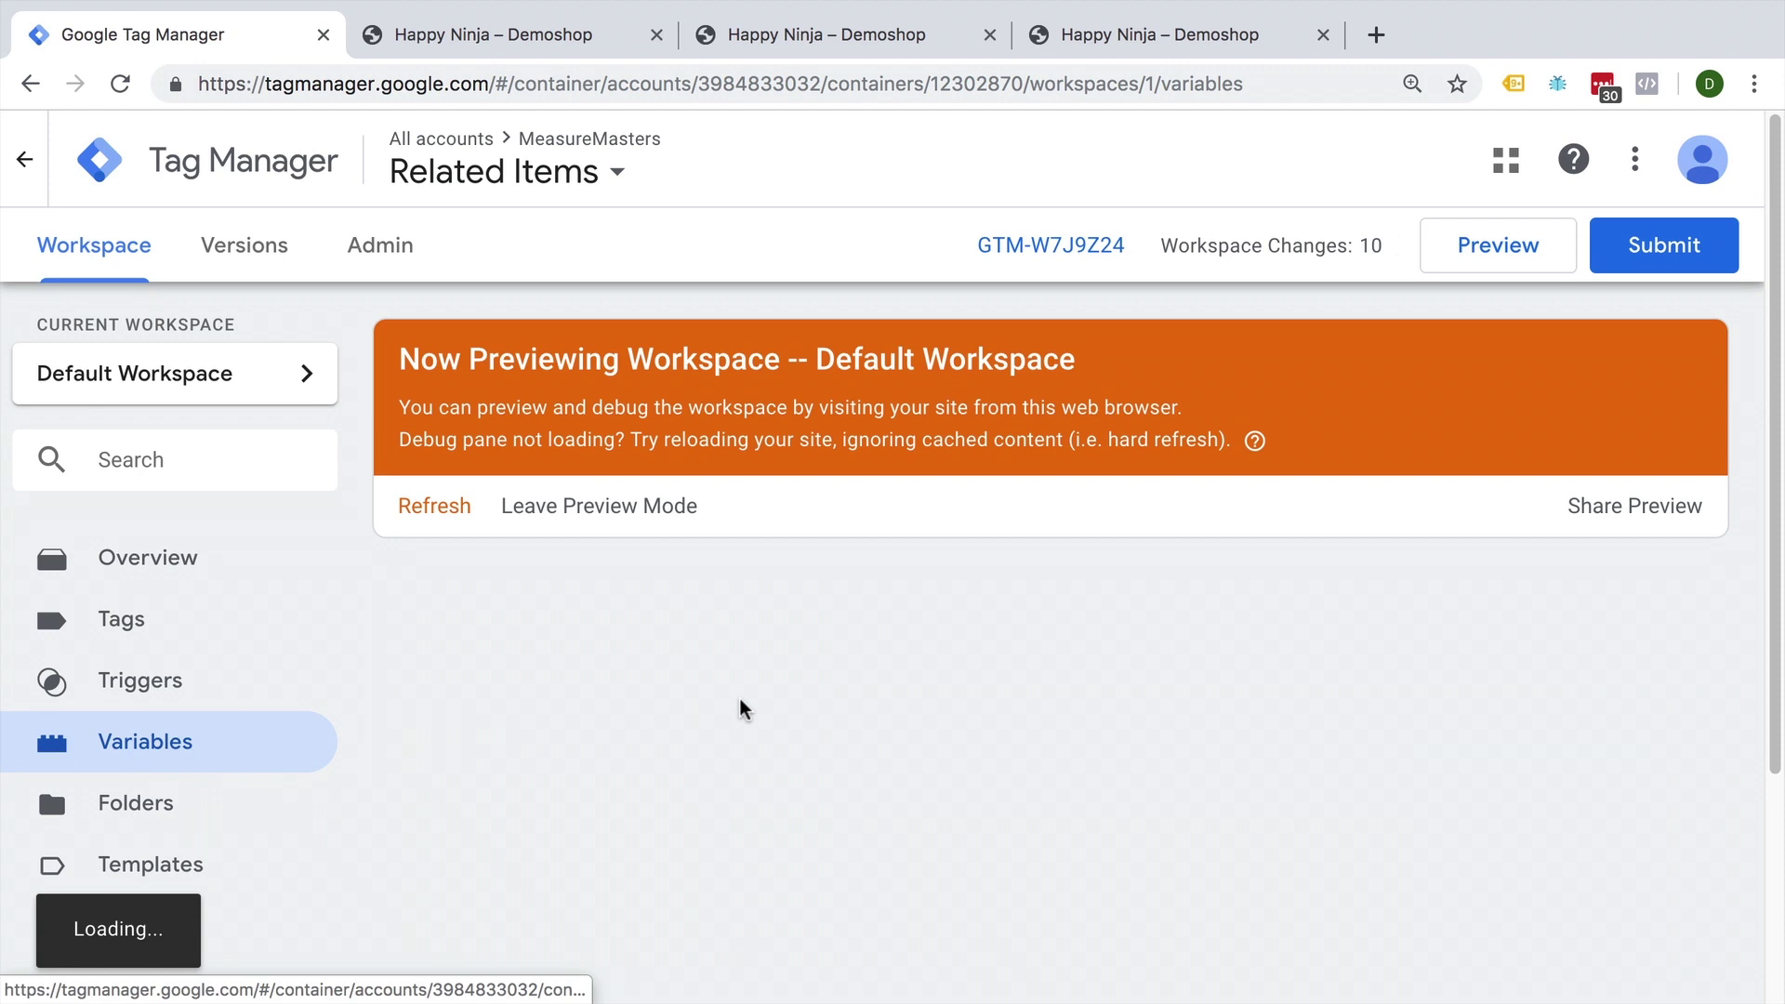
{"action": "scroll", "coordinate": [742, 708], "scroll_direction": "down", "scroll_amount": 1}
{"action": "scroll", "coordinate": [743, 709], "scroll_direction": "down", "scroll_amount": 3}
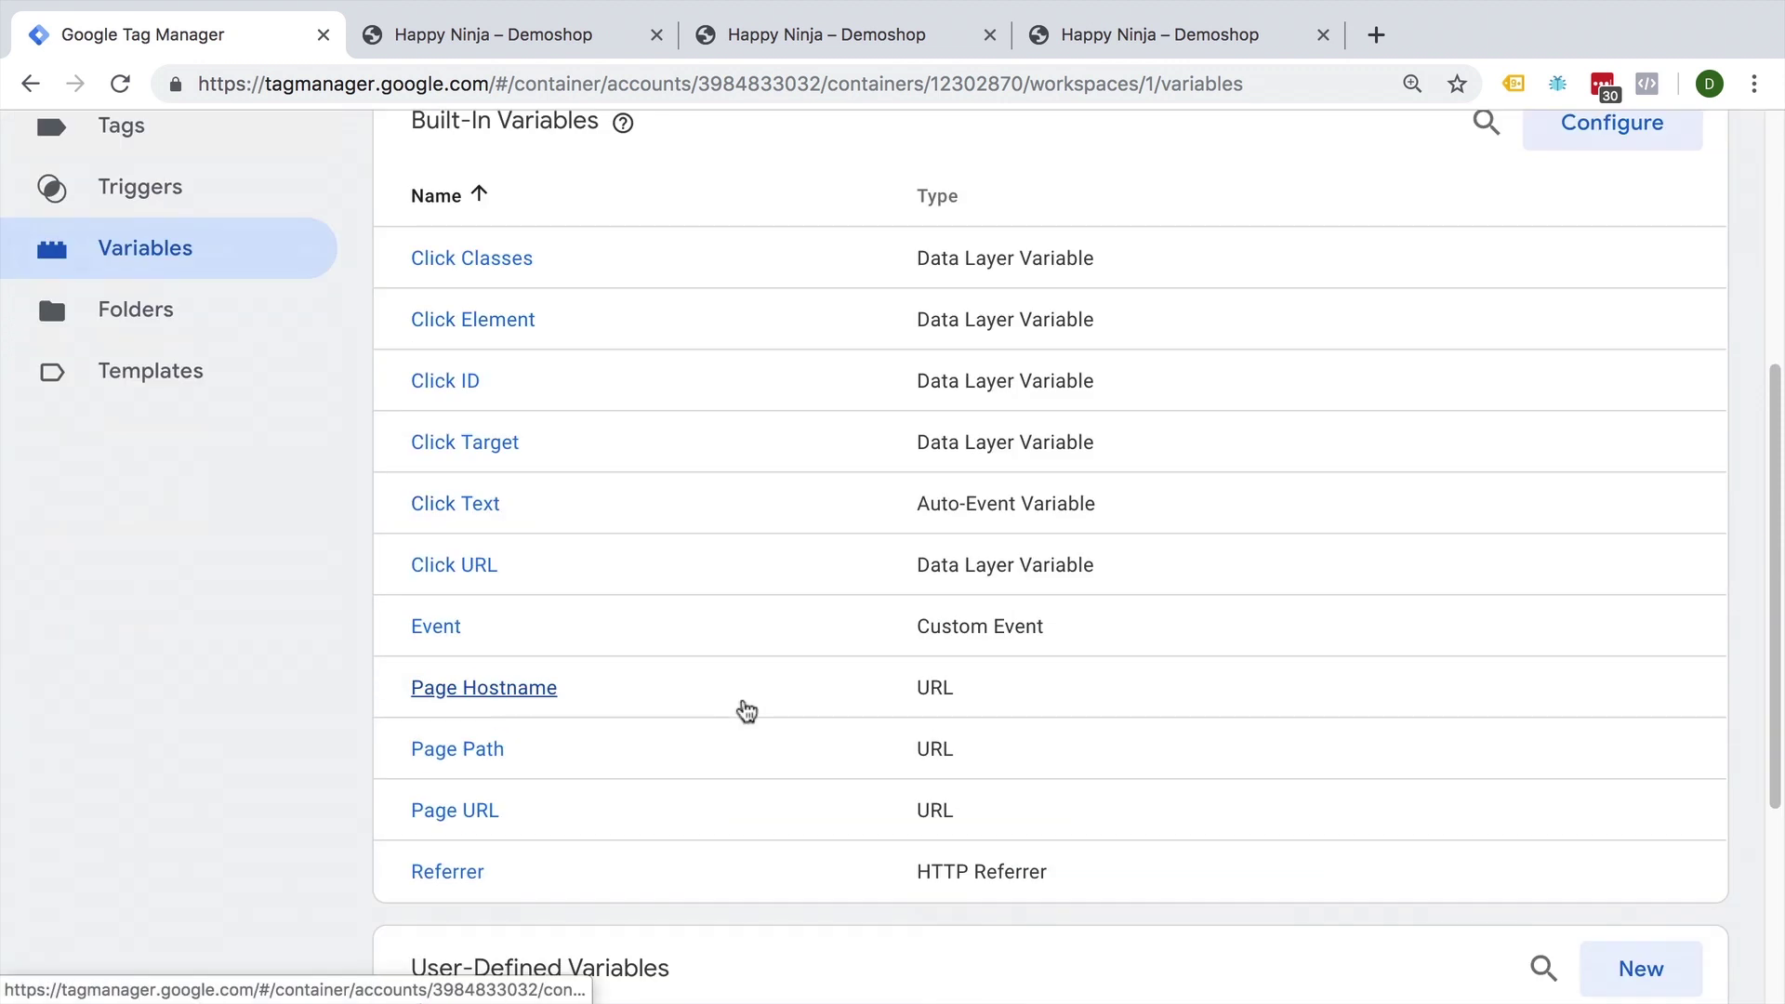
{"action": "scroll", "coordinate": [743, 709], "scroll_direction": "down", "scroll_amount": 3}
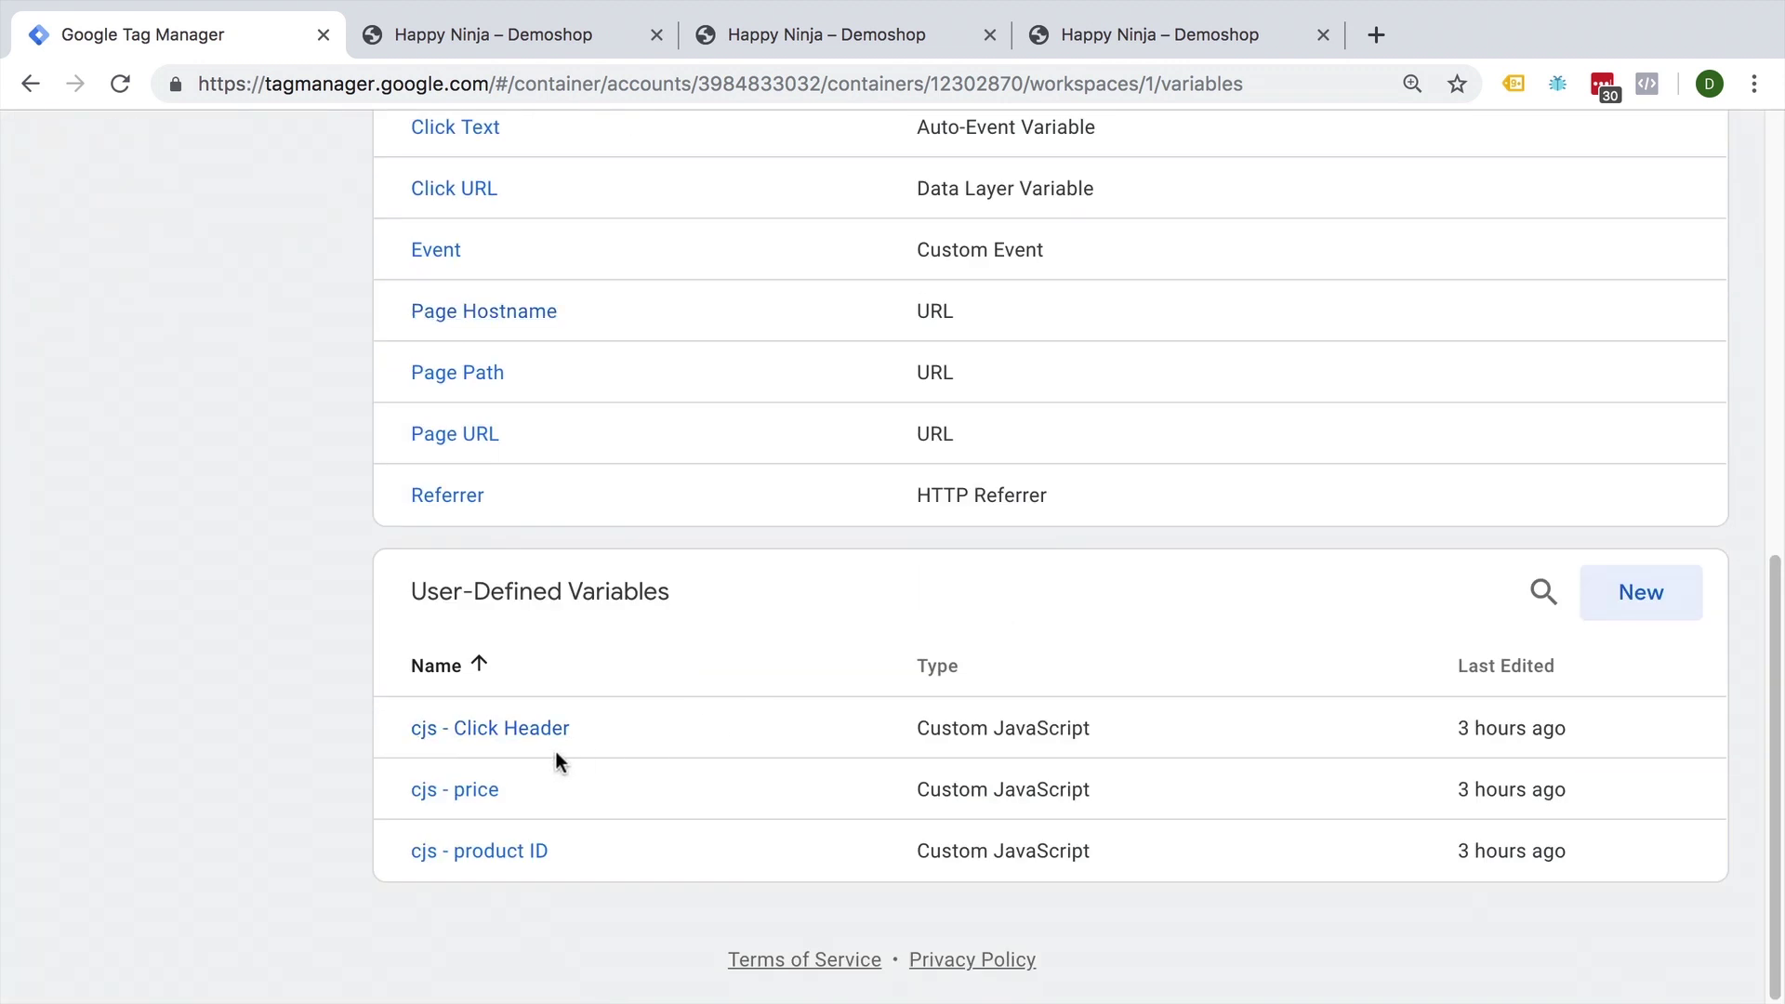
{"action": "left_click", "coordinate": [491, 790]}
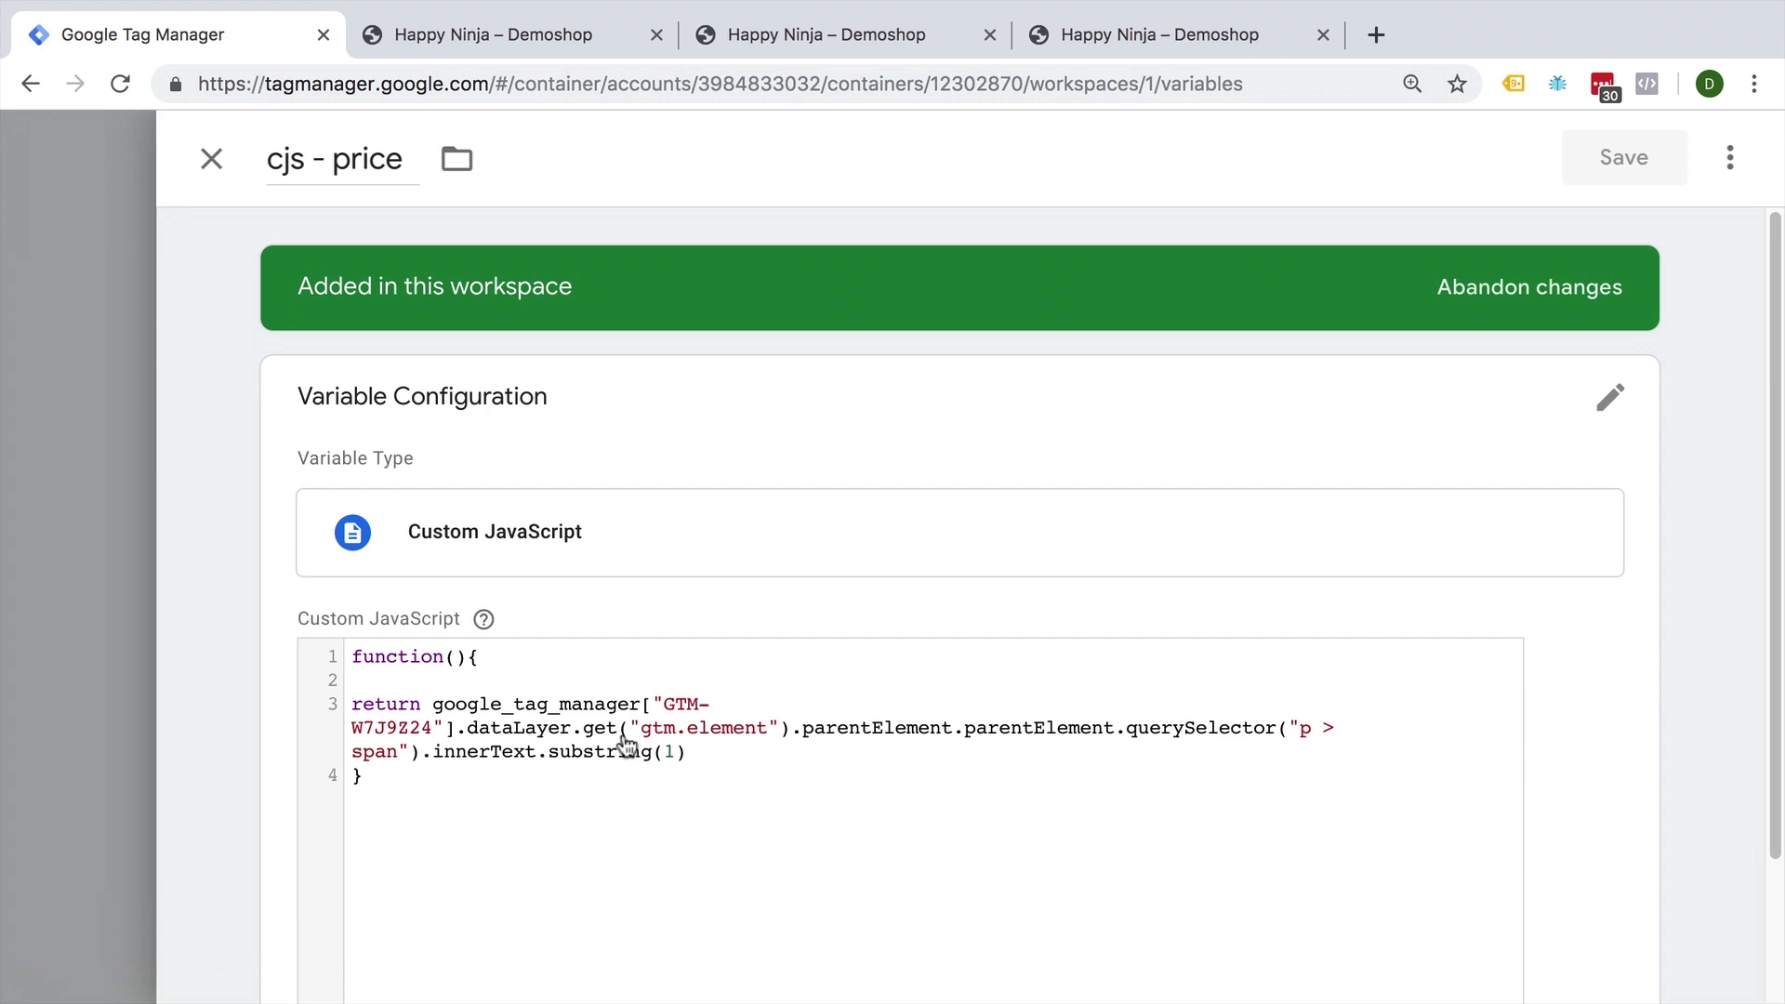
{"action": "left_click", "coordinate": [499, 36]}
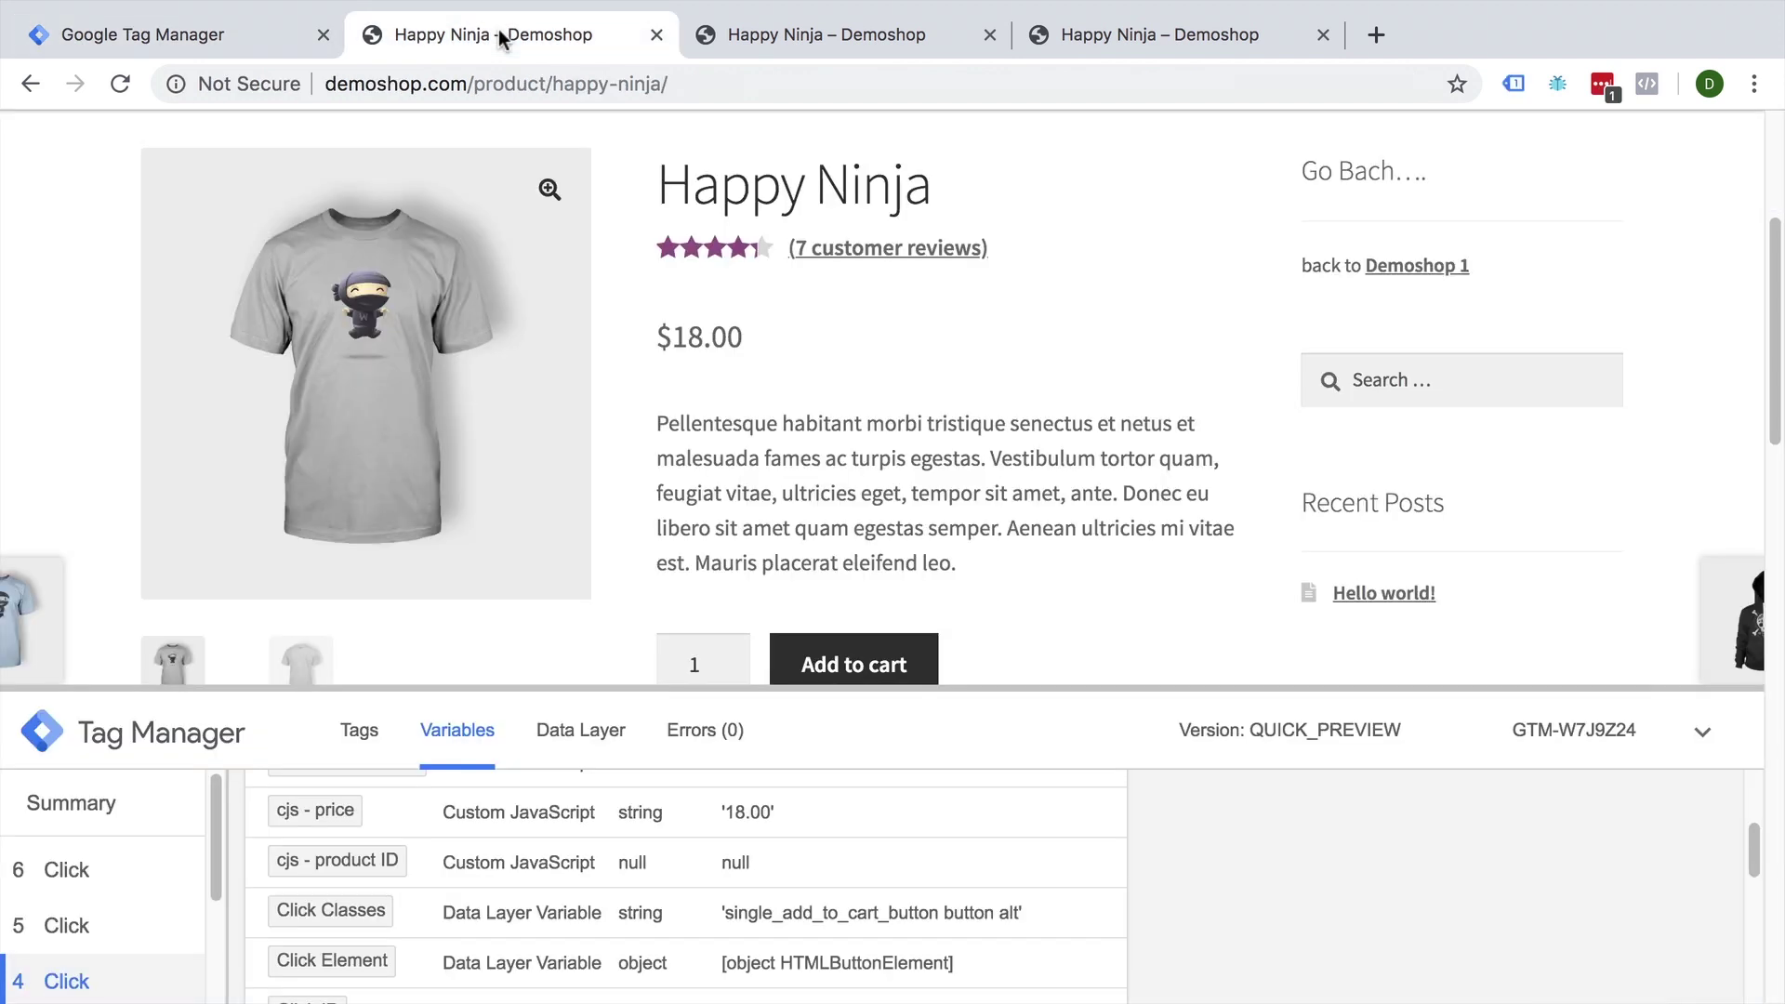
Reload Happy Ninja, click Add to cart, and view the 4 Click event's data layer.
{"action": "left_click", "coordinate": [932, 356]}
{"action": "key", "text": "ctrl+r"}
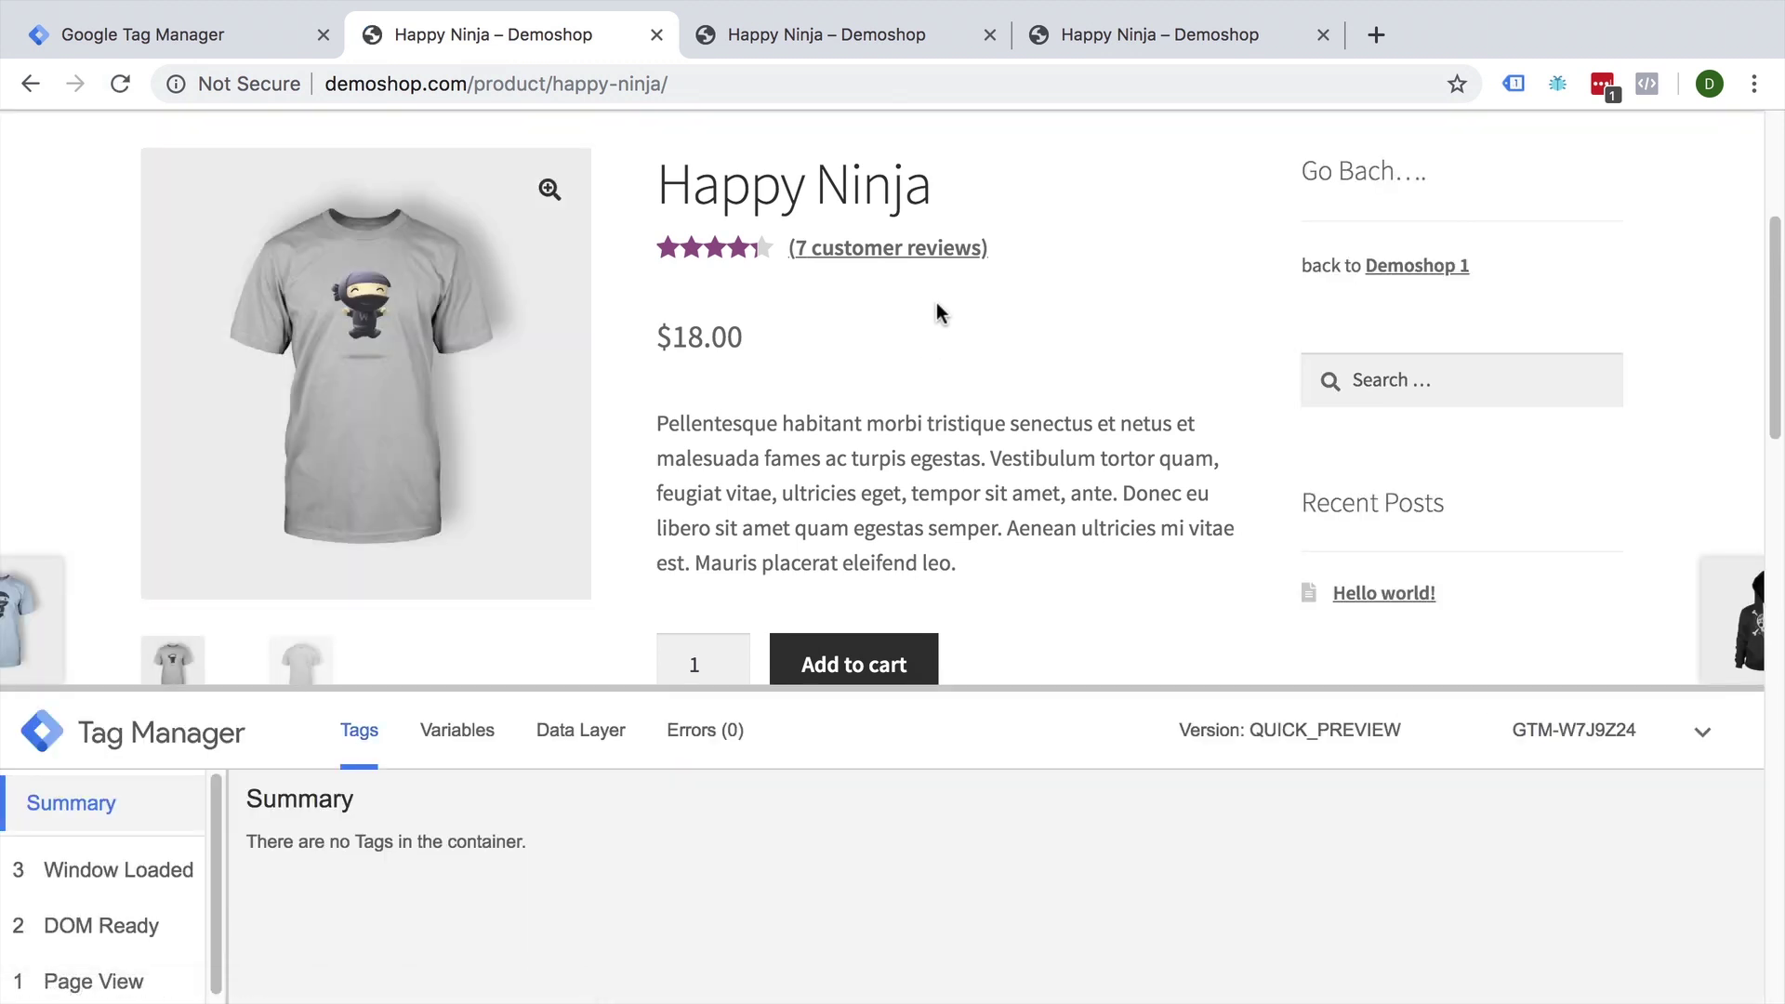
{"action": "scroll", "coordinate": [936, 307], "scroll_direction": "down", "scroll_amount": 1}
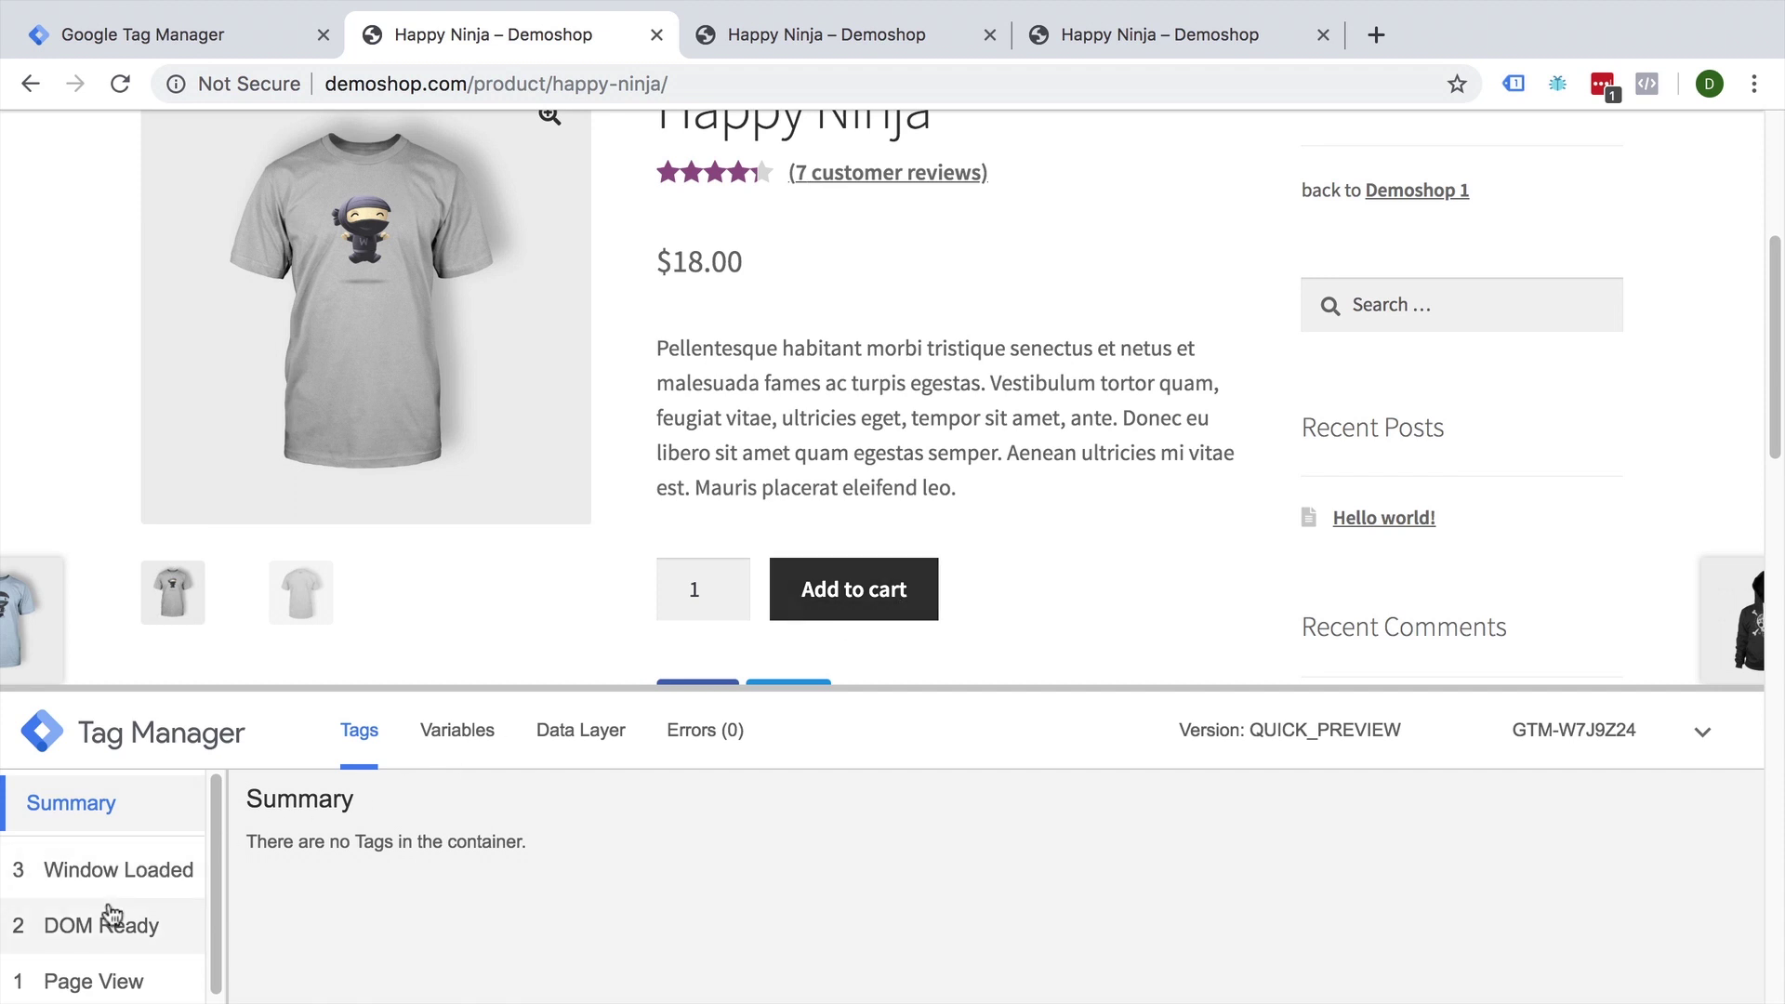
{"action": "left_click", "coordinate": [807, 602]}
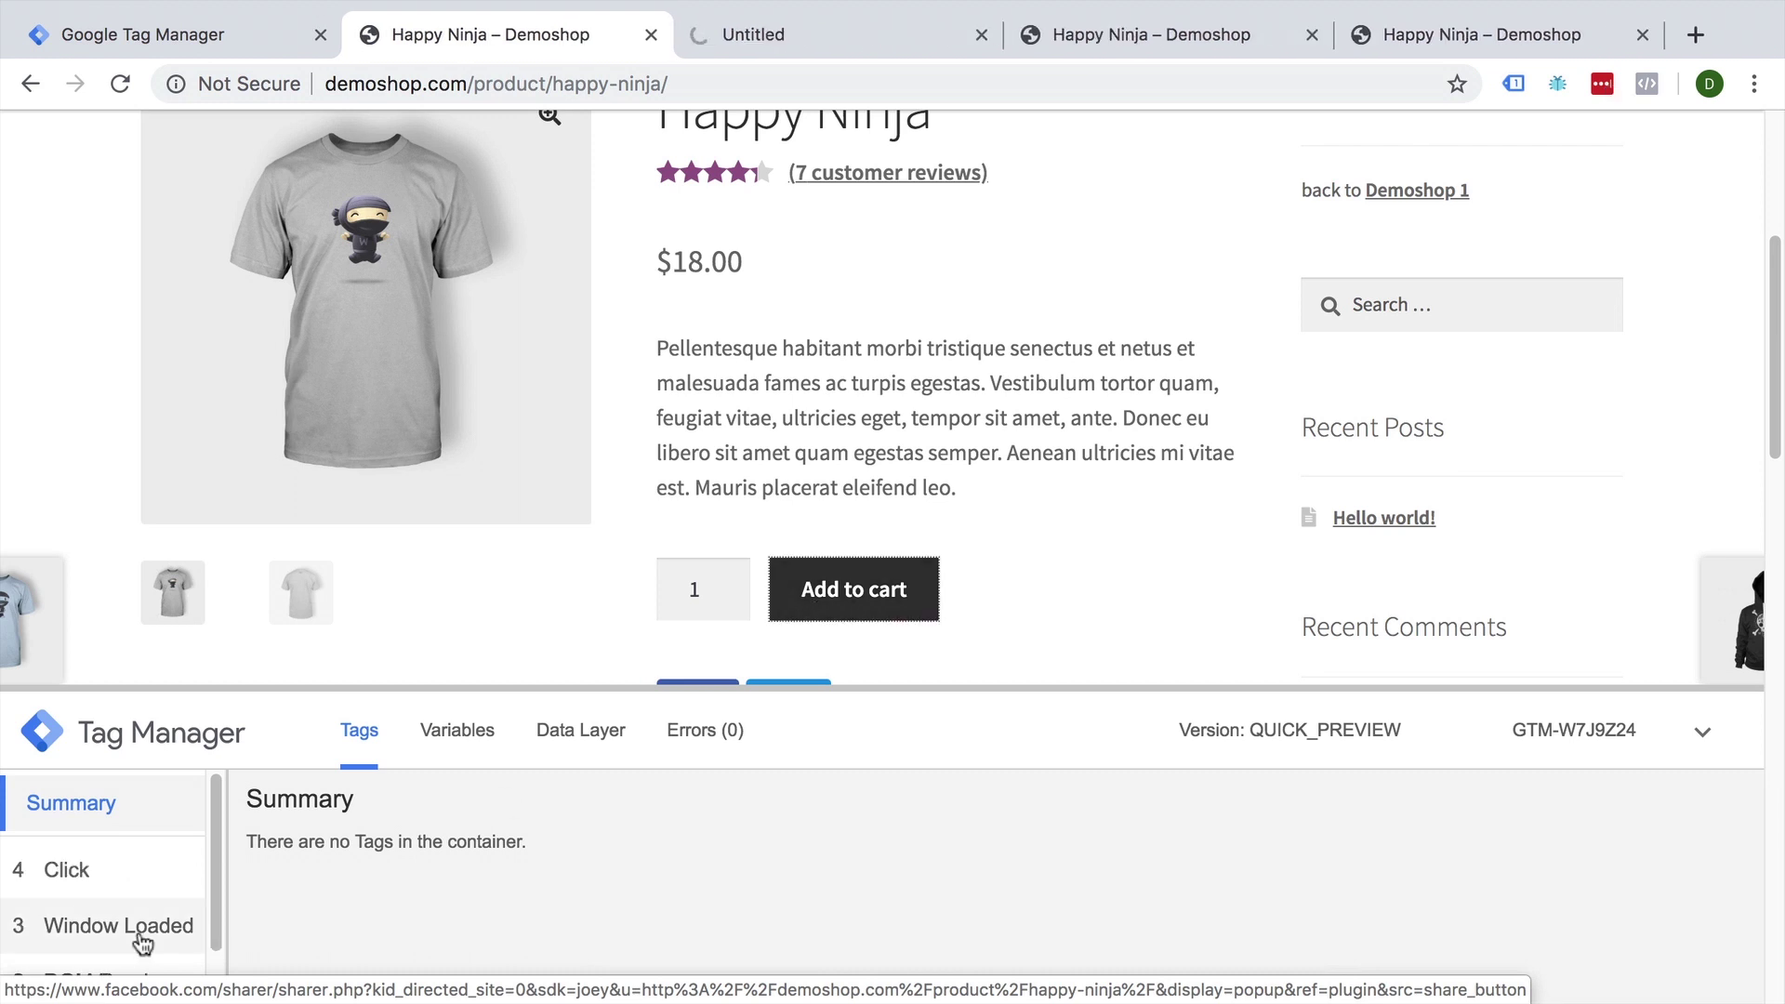
{"action": "left_click", "coordinate": [80, 893]}
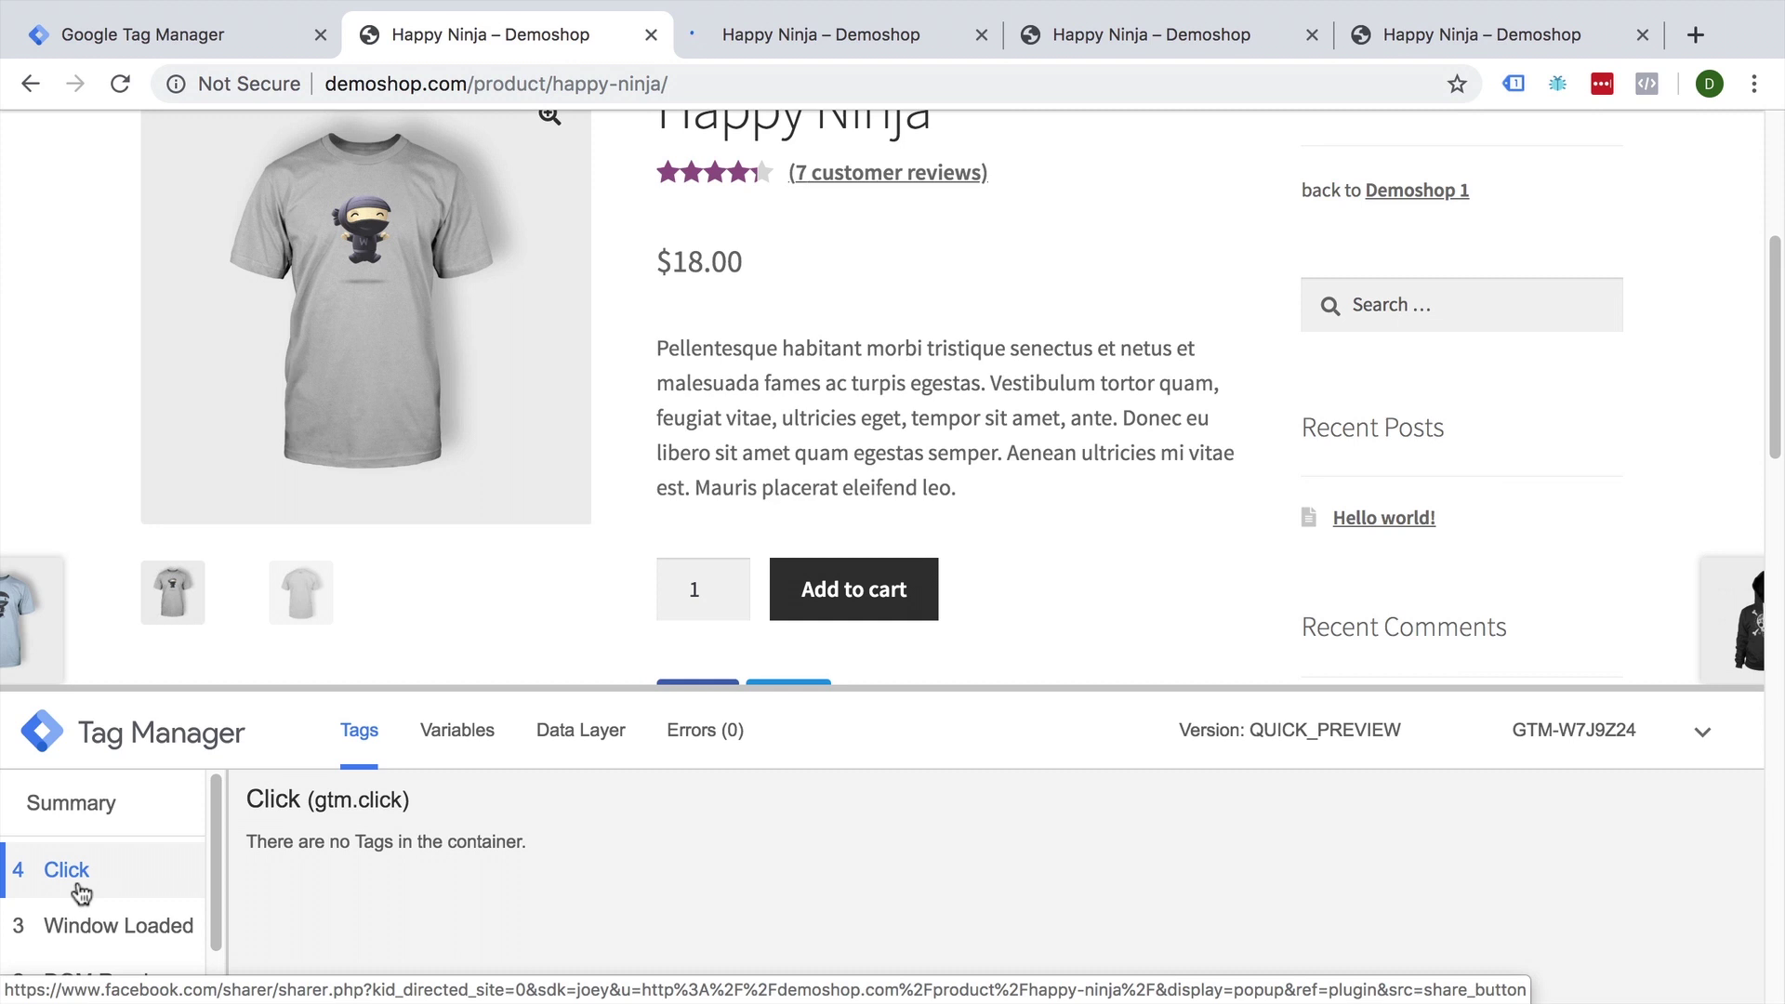
{"action": "left_click", "coordinate": [610, 741]}
{"action": "scroll", "coordinate": [521, 824], "scroll_direction": "down", "scroll_amount": 2}
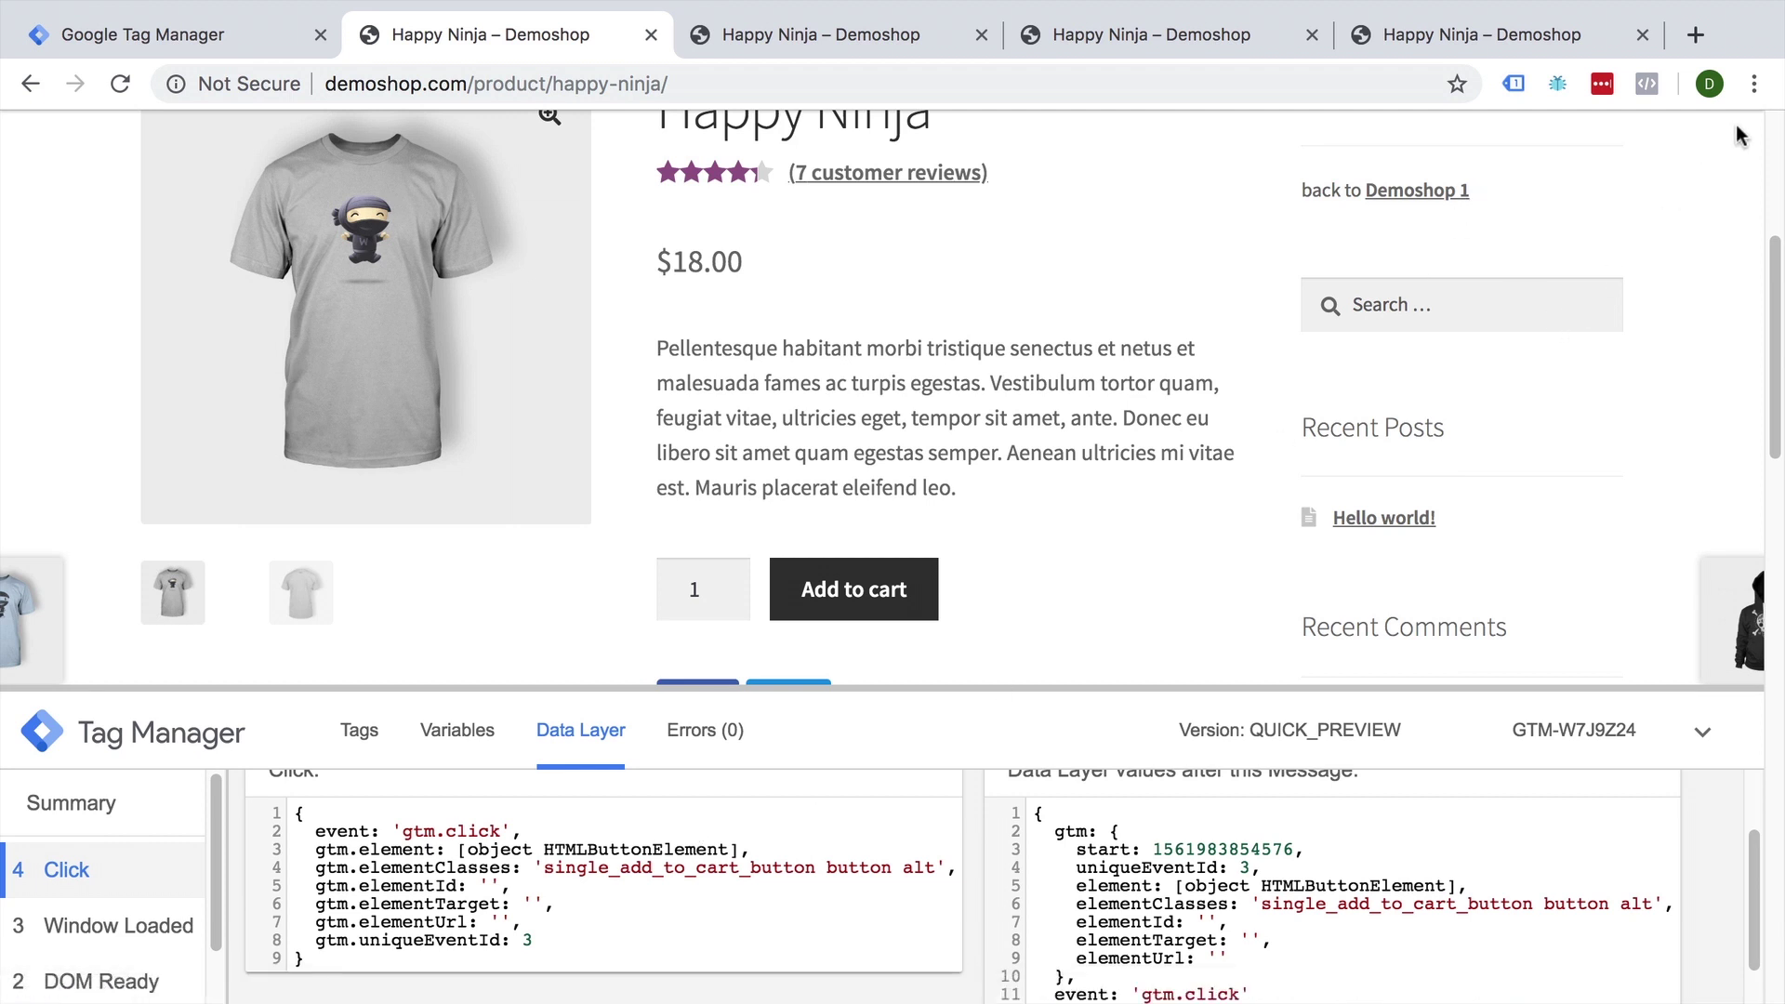
Open Chrome DevTools on the product page and switch to the Console.
{"action": "left_click", "coordinate": [1754, 89]}
{"action": "mouse_move", "coordinate": [1396, 608]}
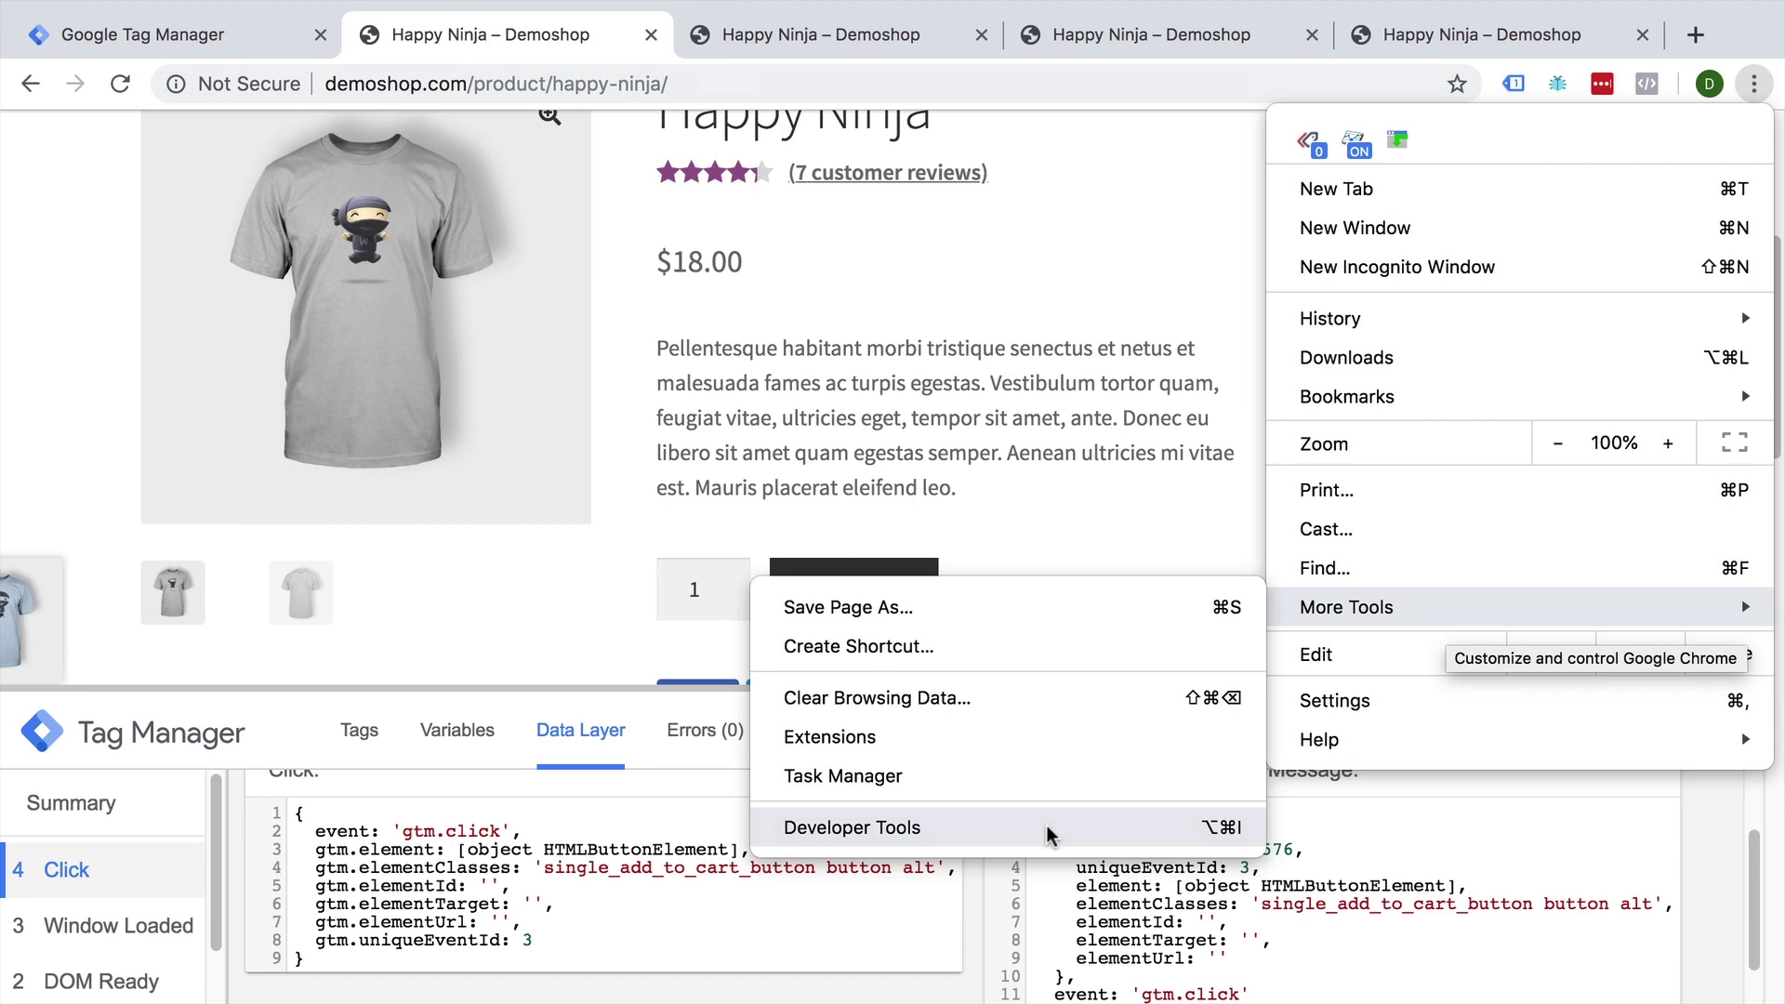
{"action": "left_click", "coordinate": [1049, 834]}
{"action": "left_click", "coordinate": [182, 561]}
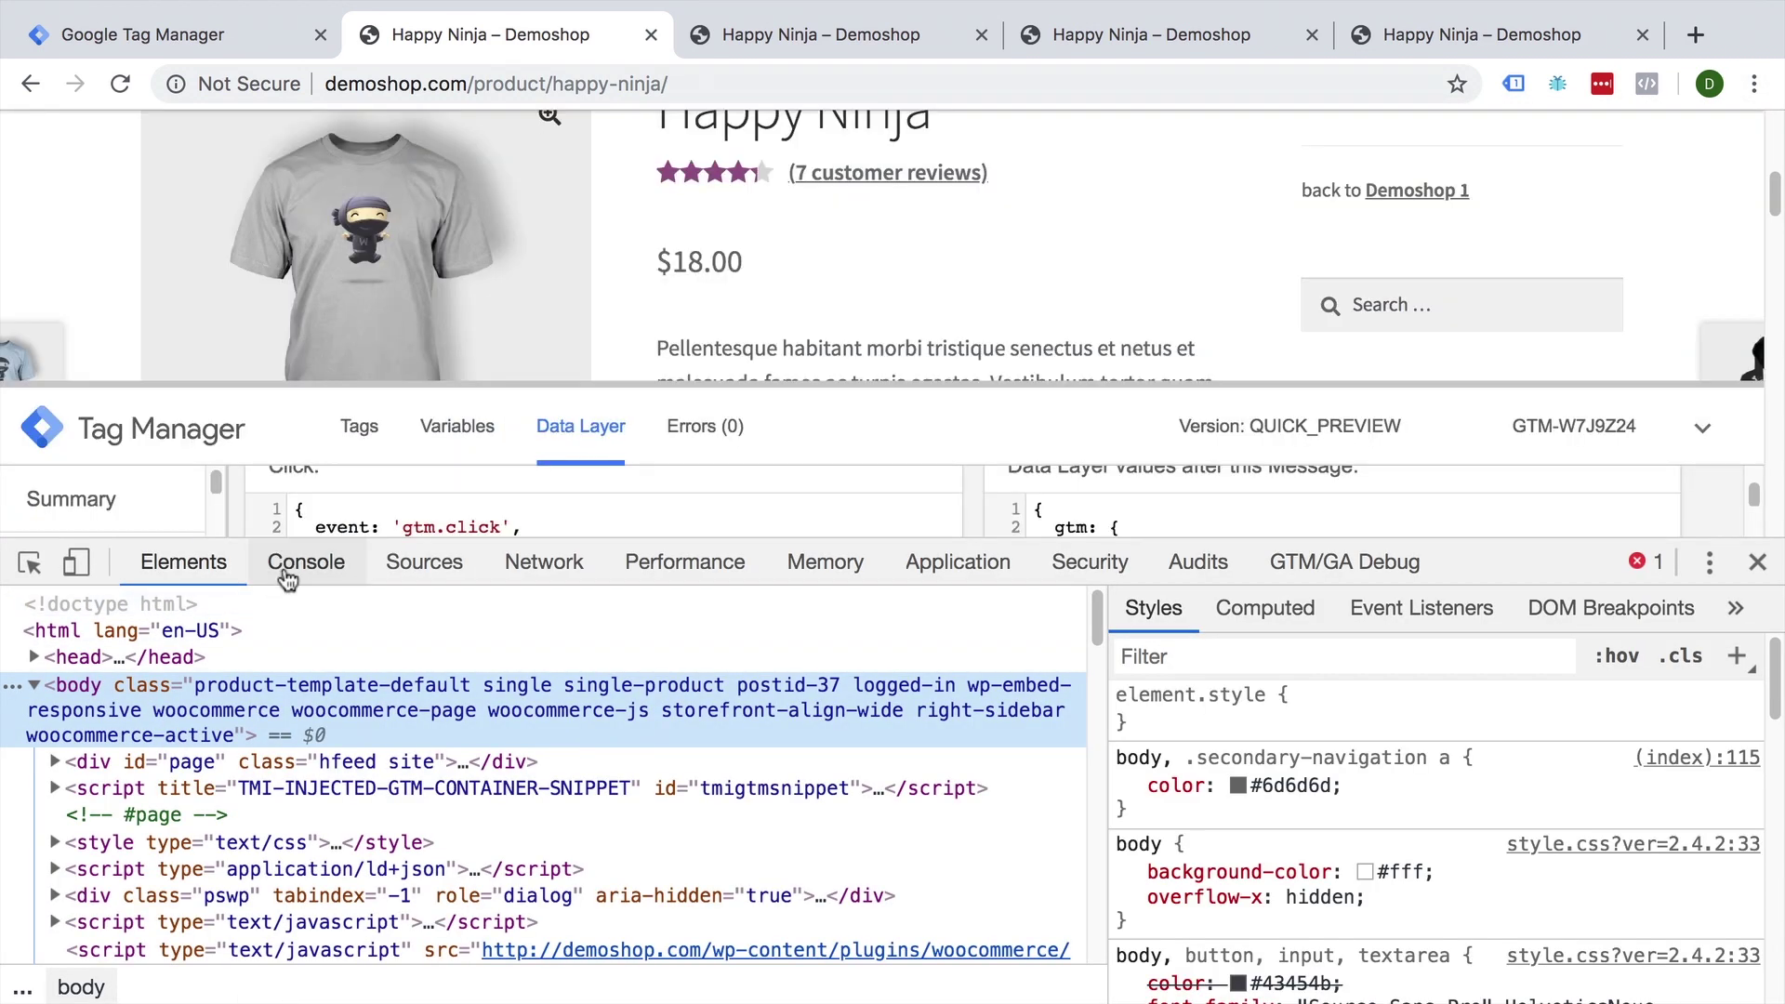
{"action": "left_click", "coordinate": [285, 577]}
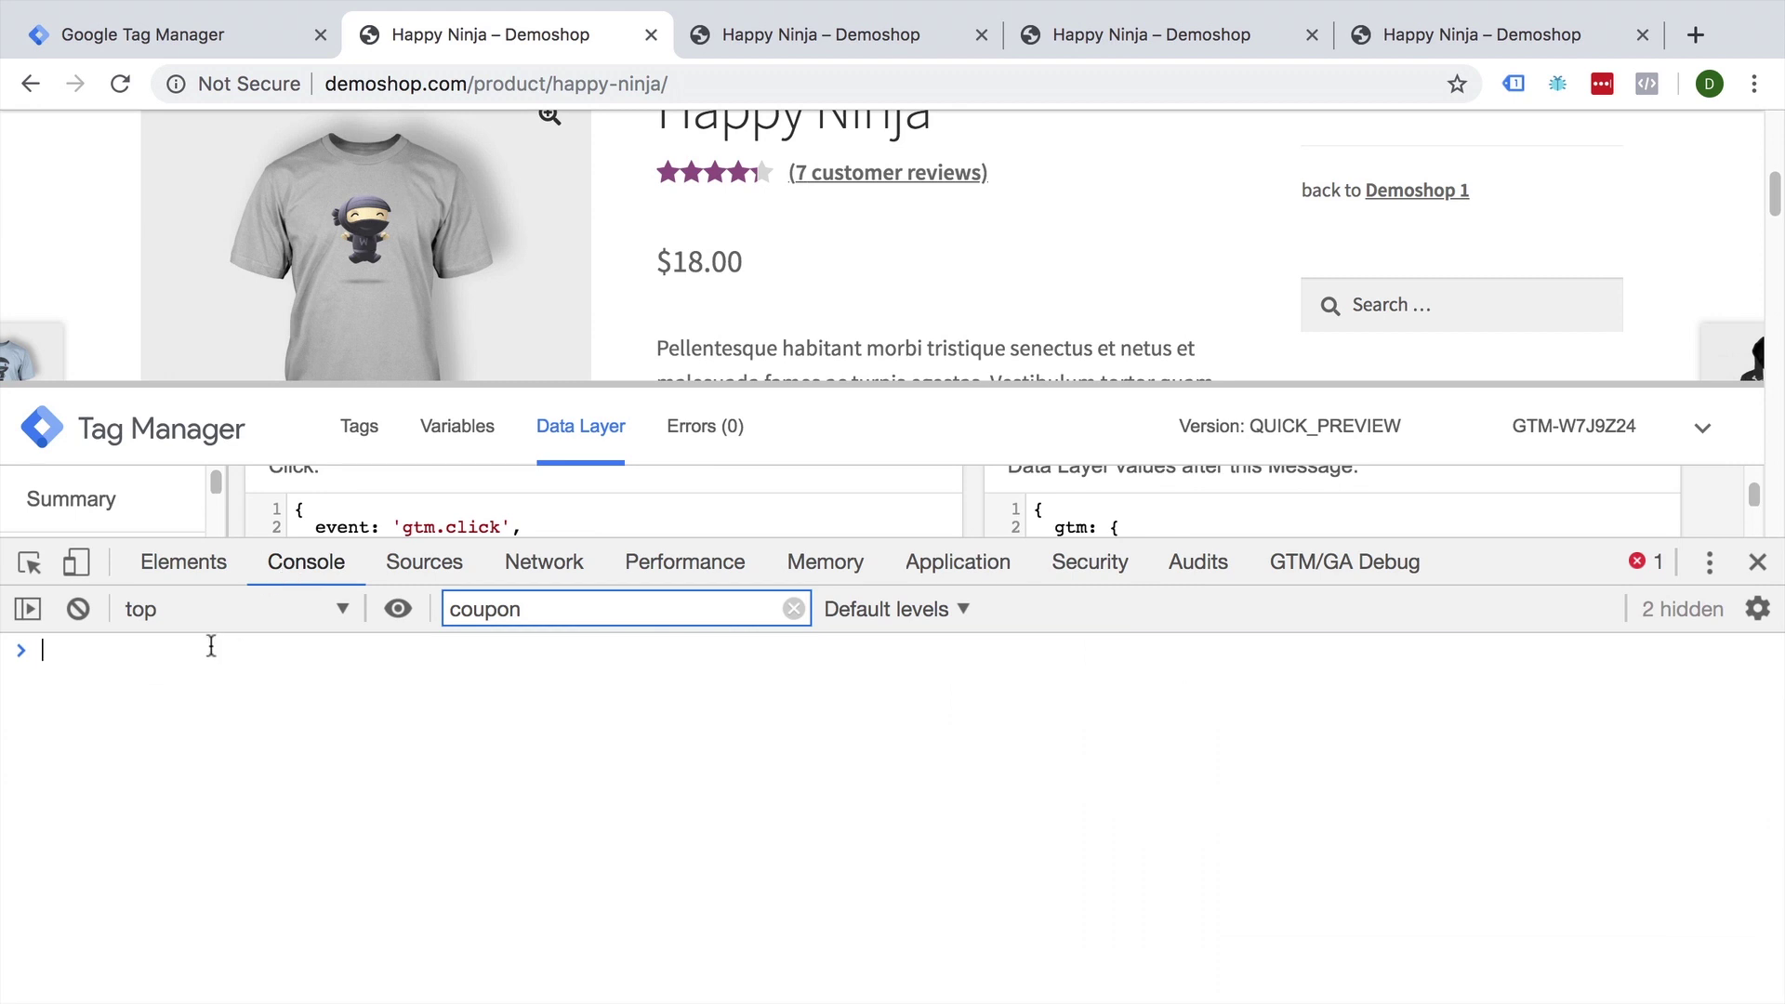
{"action": "scroll", "coordinate": [499, 488], "scroll_direction": "down", "scroll_amount": 1}
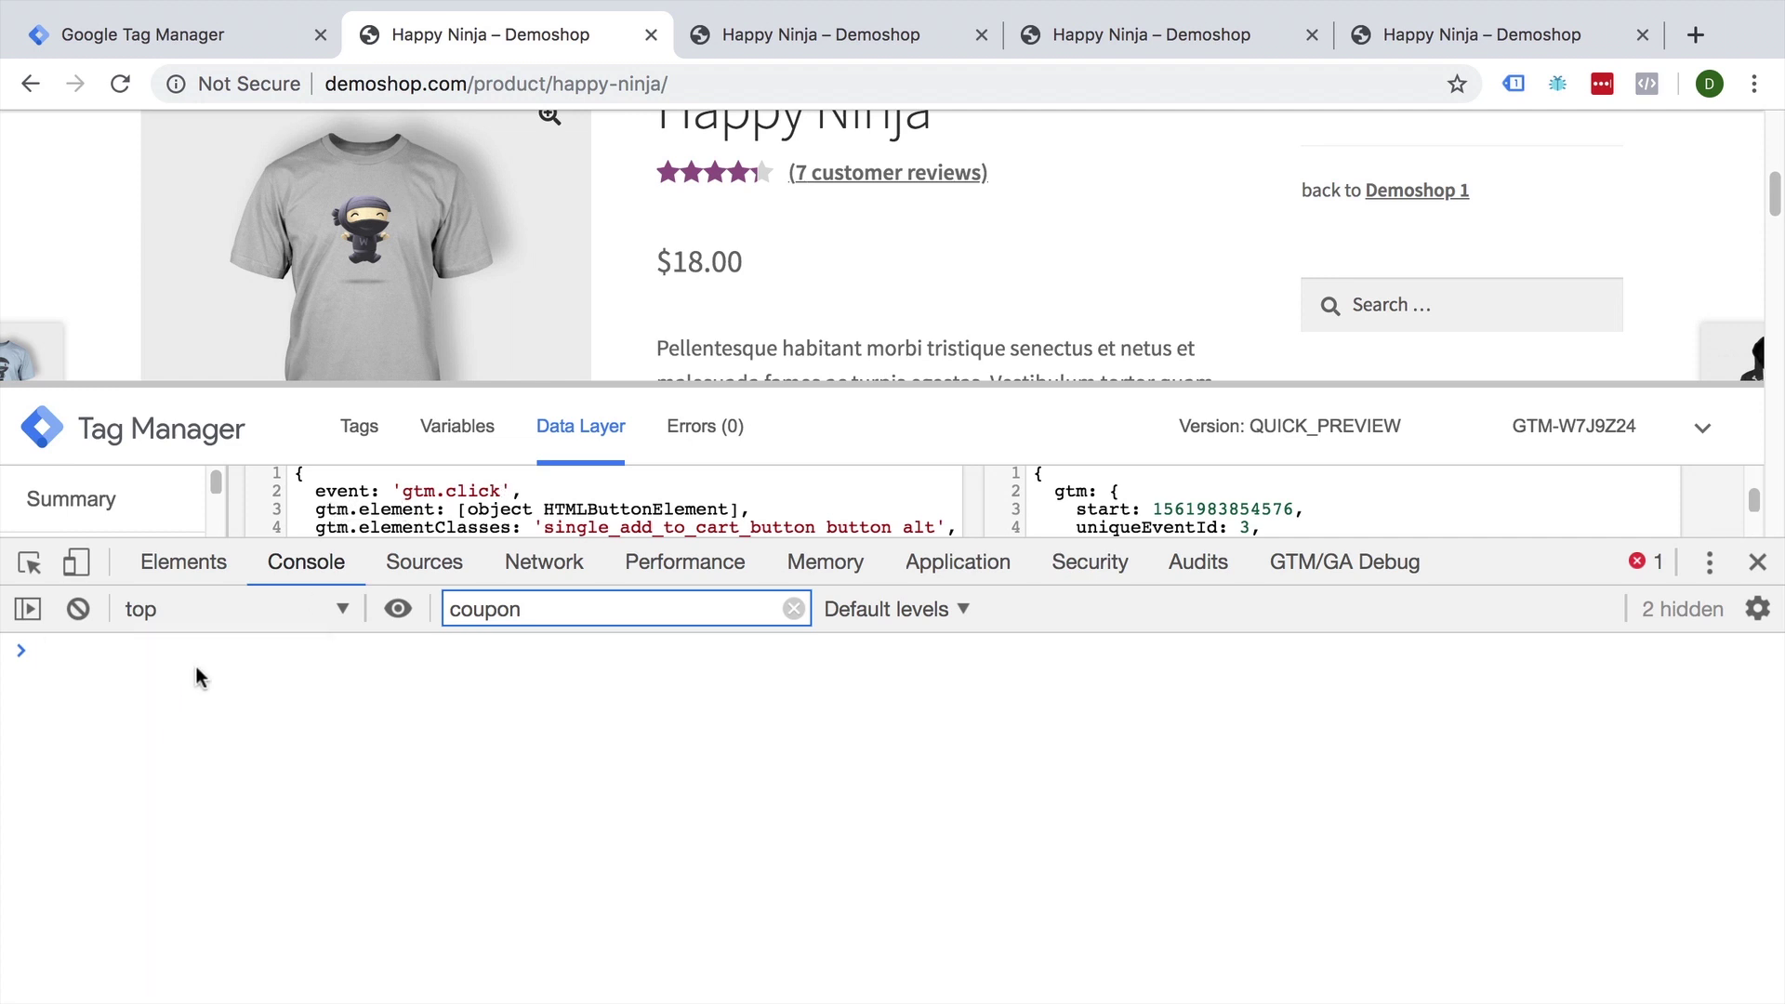
{"action": "type", "text": "g"}
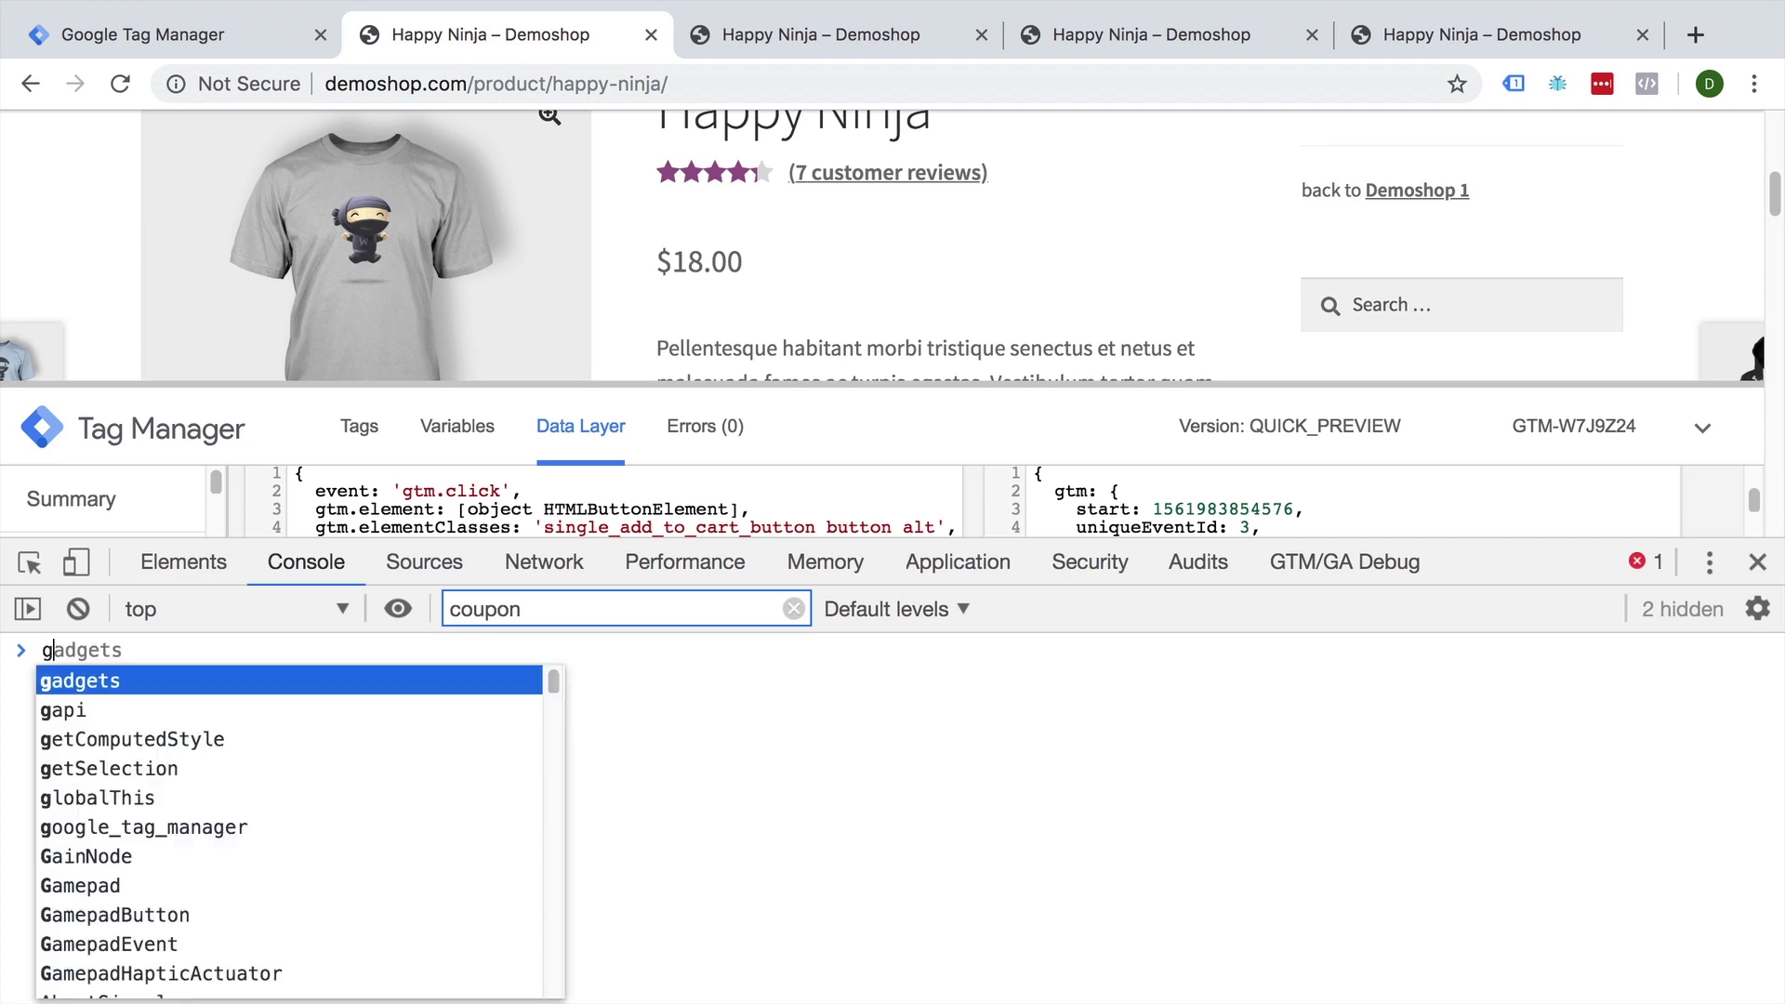
{"action": "type", "text": "oogle_tag_"}
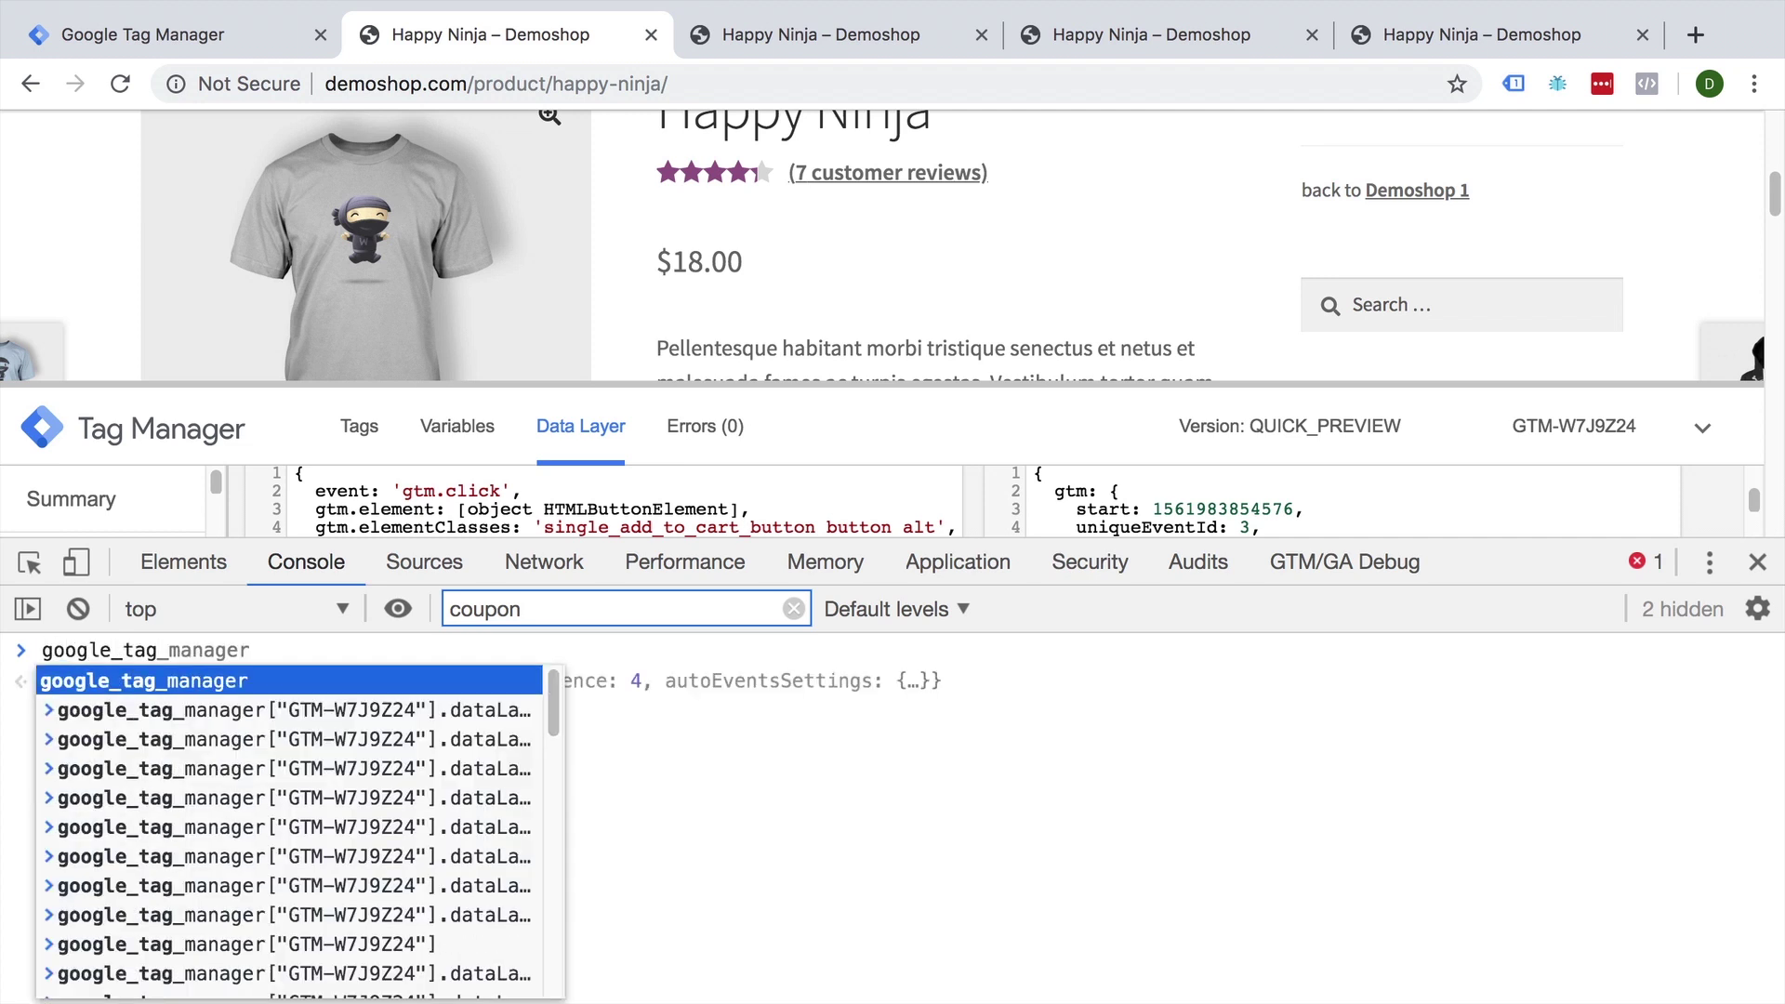
{"action": "type", "text": "manager"}
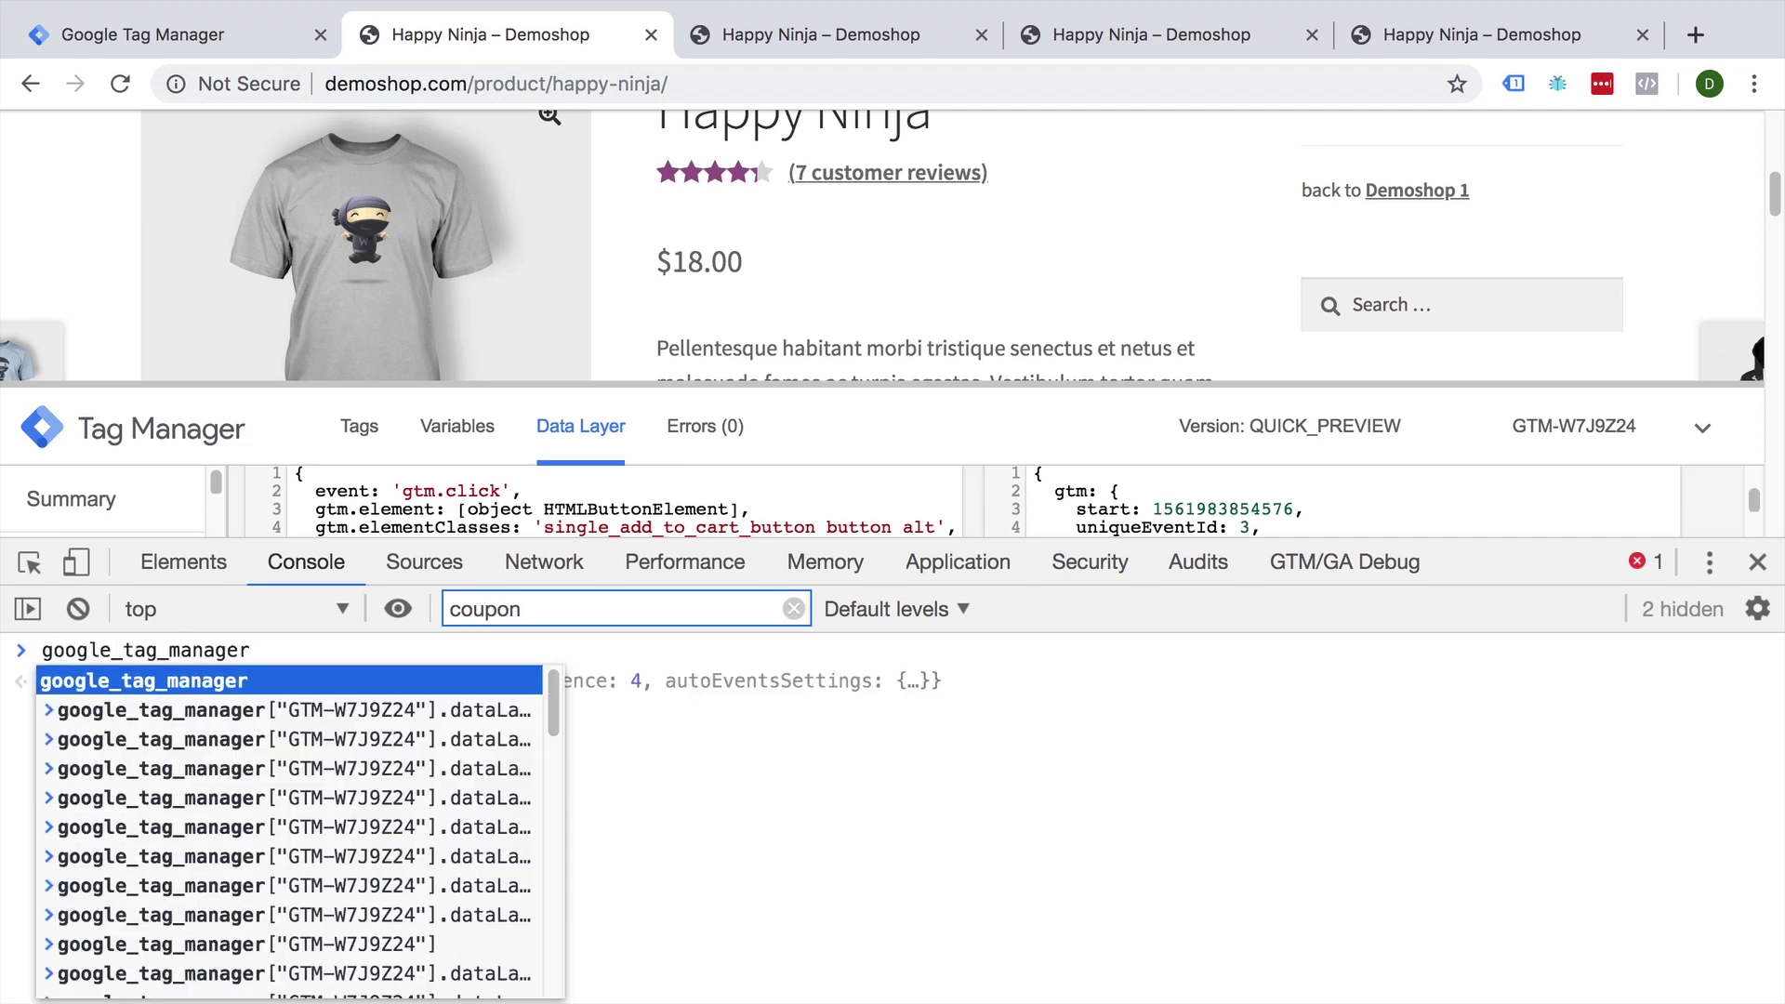
{"action": "type", "text": "["}
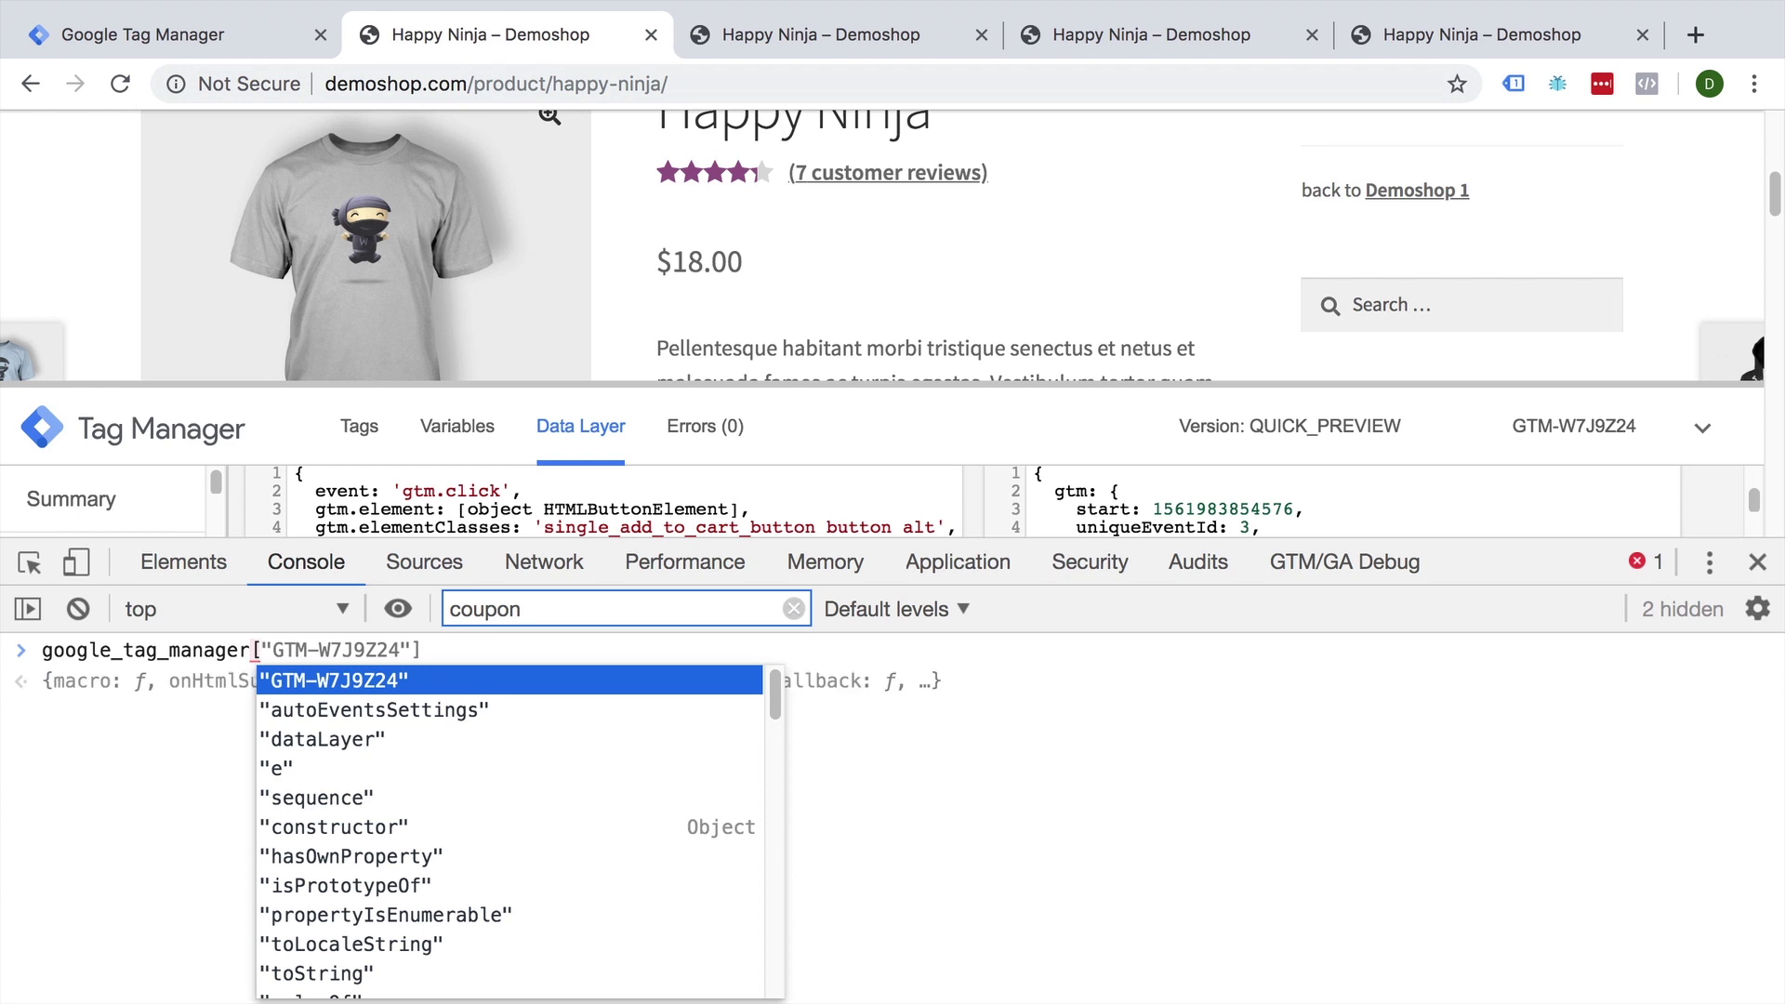
{"action": "type", "text": "\""}
Run google_tag_manager["GTM-W7J9Z24"].dataLayer.get("gtm.element") in the Console.
{"action": "key", "text": "Escape"}
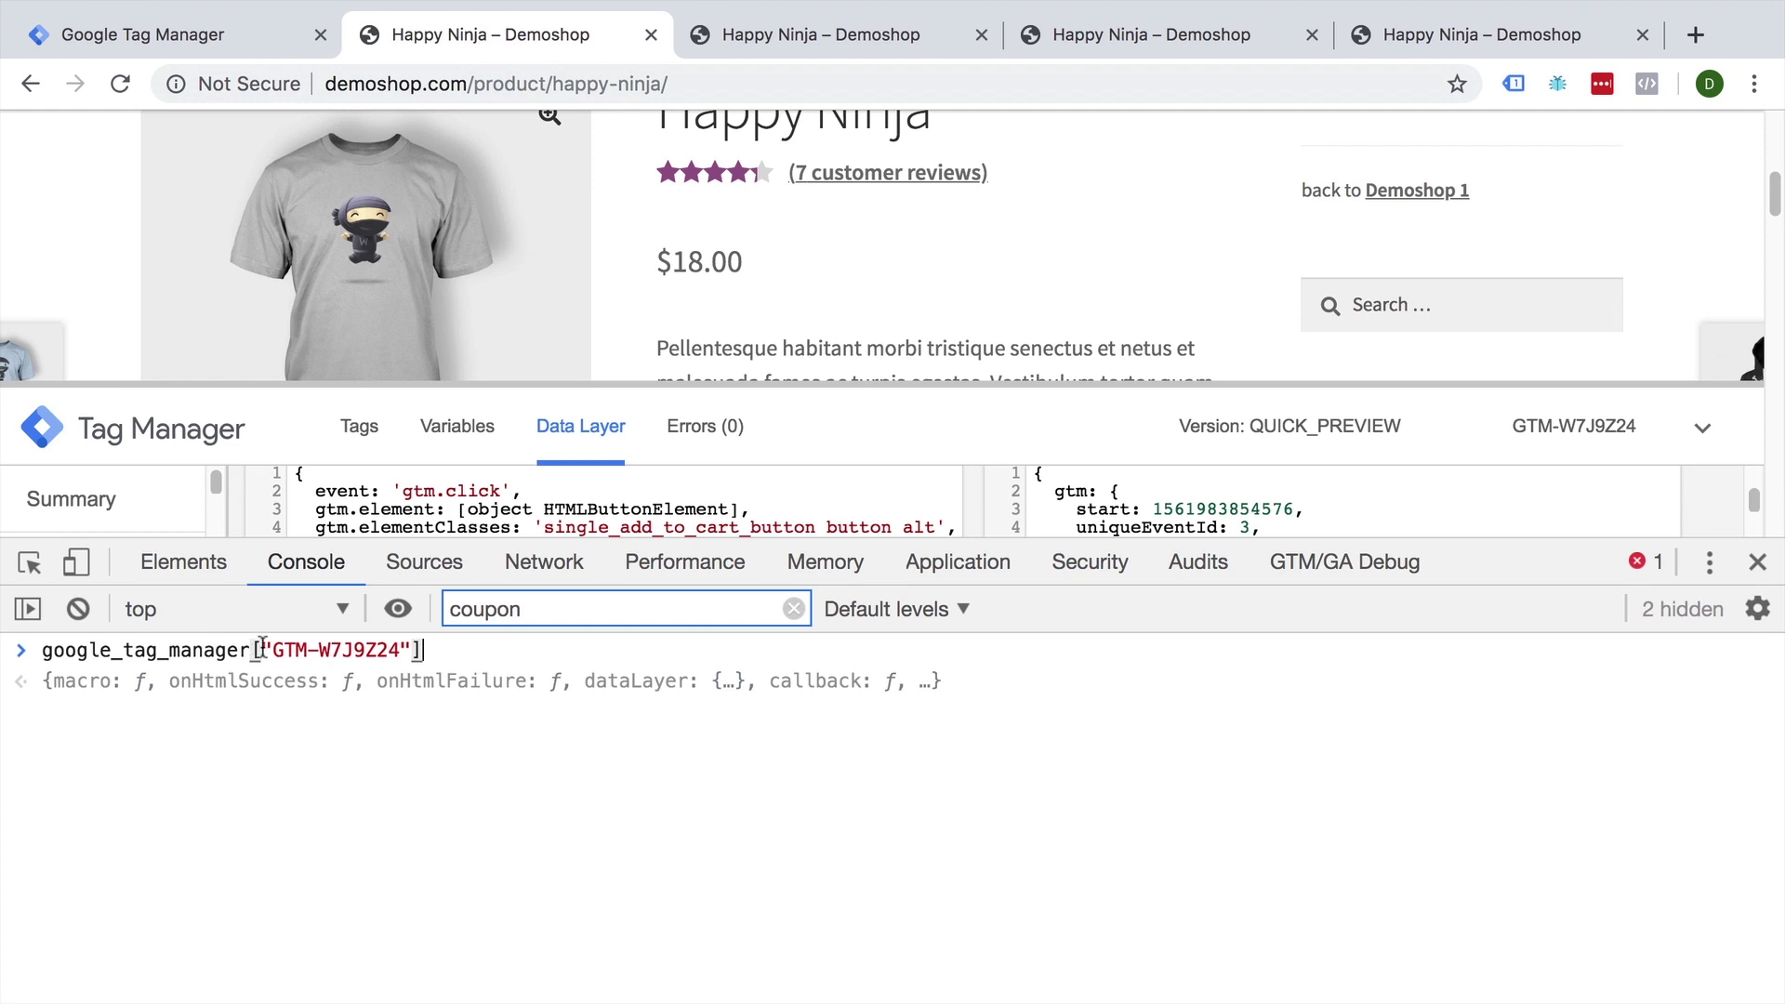
{"action": "left_click", "coordinate": [432, 650]}
{"action": "type", "text": "."}
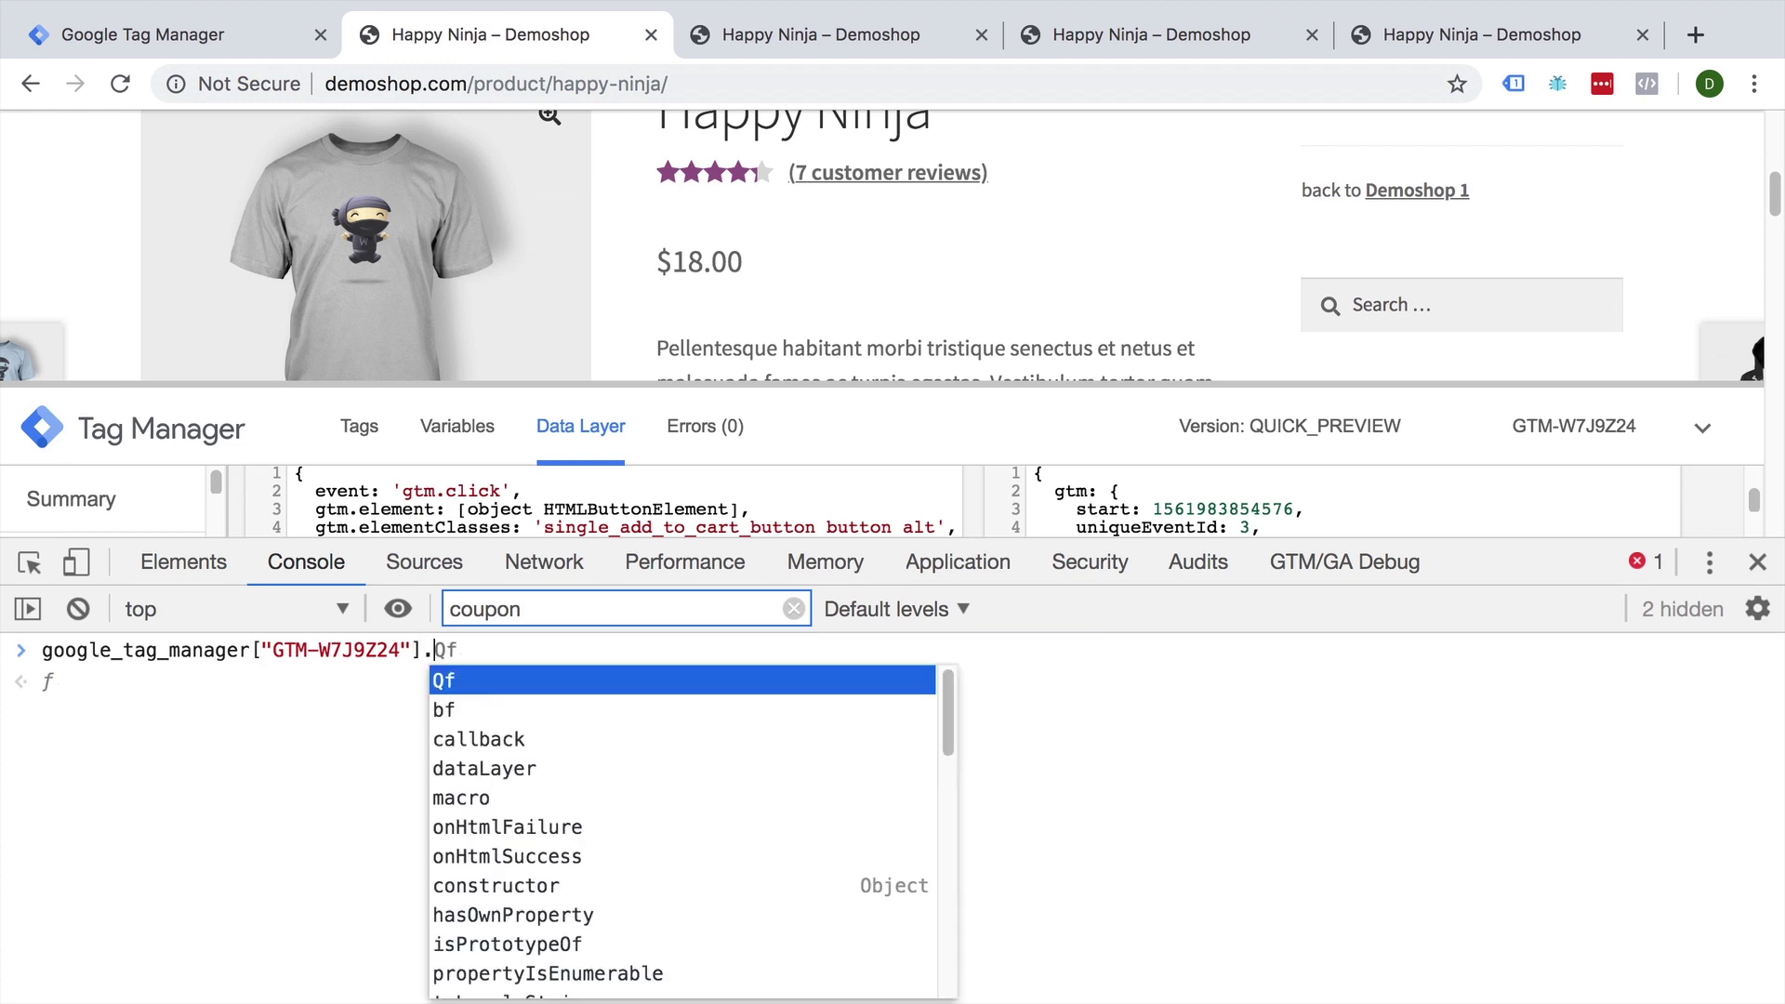
{"action": "type", "text": "dataLayer"}
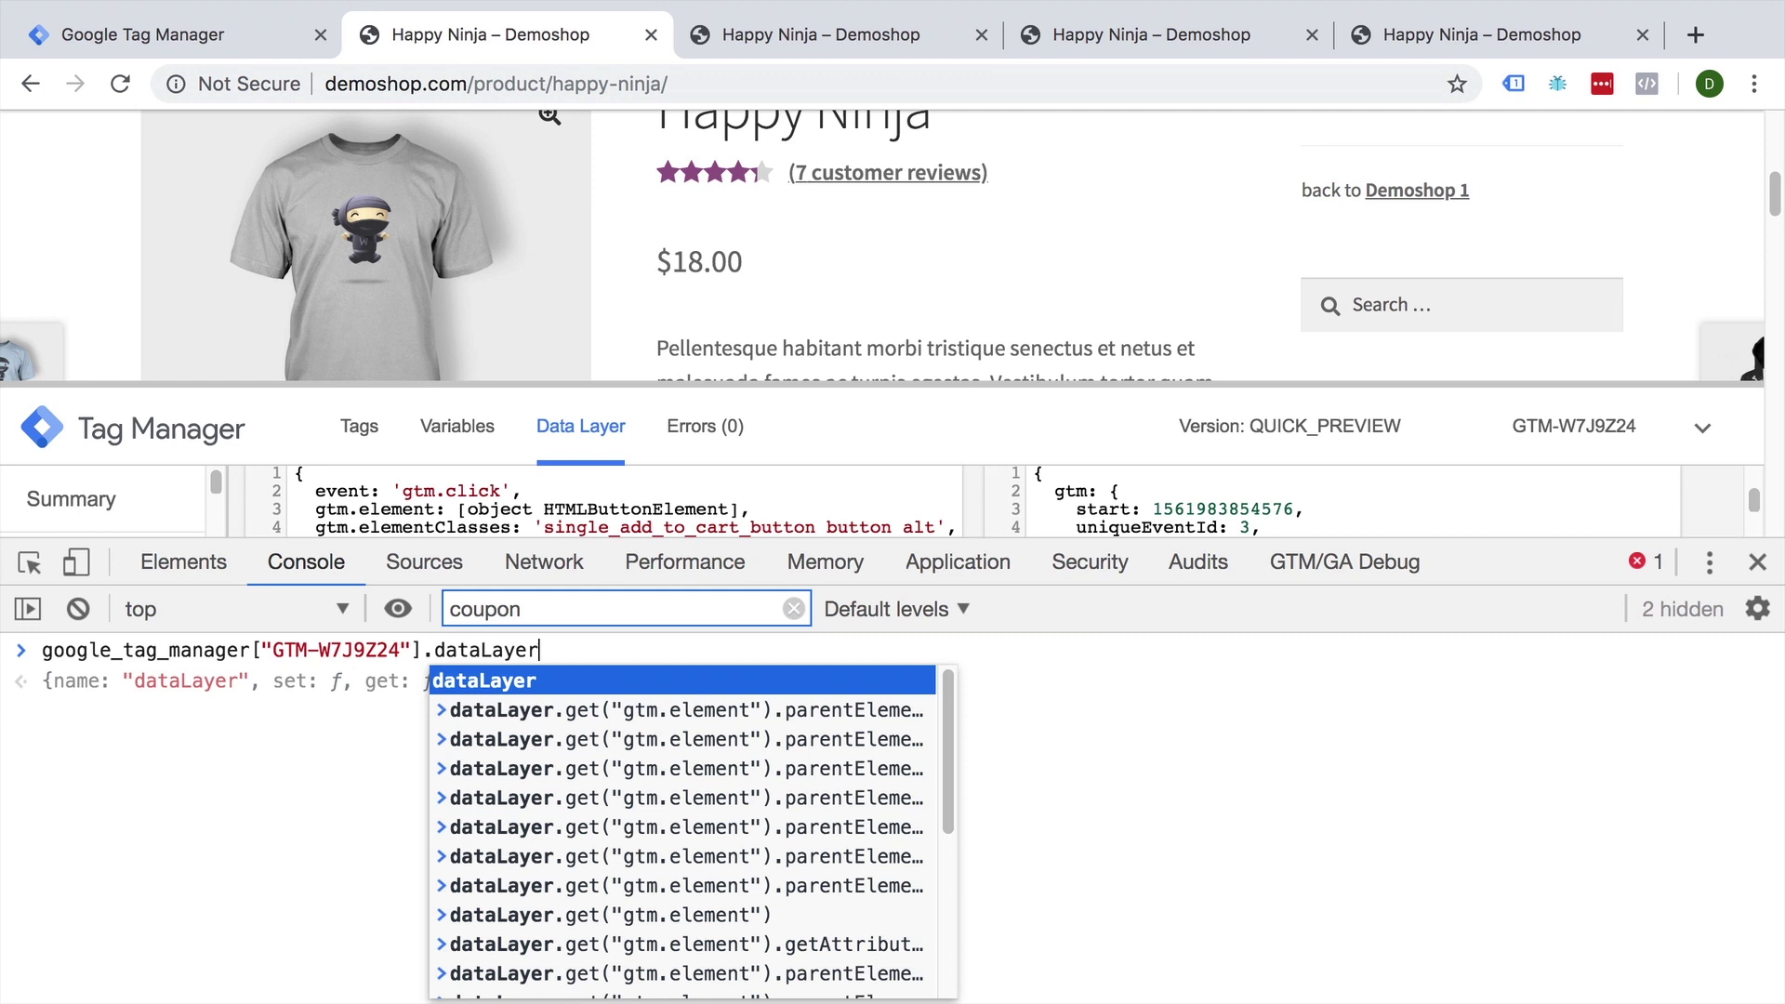
{"action": "type", "text": "."}
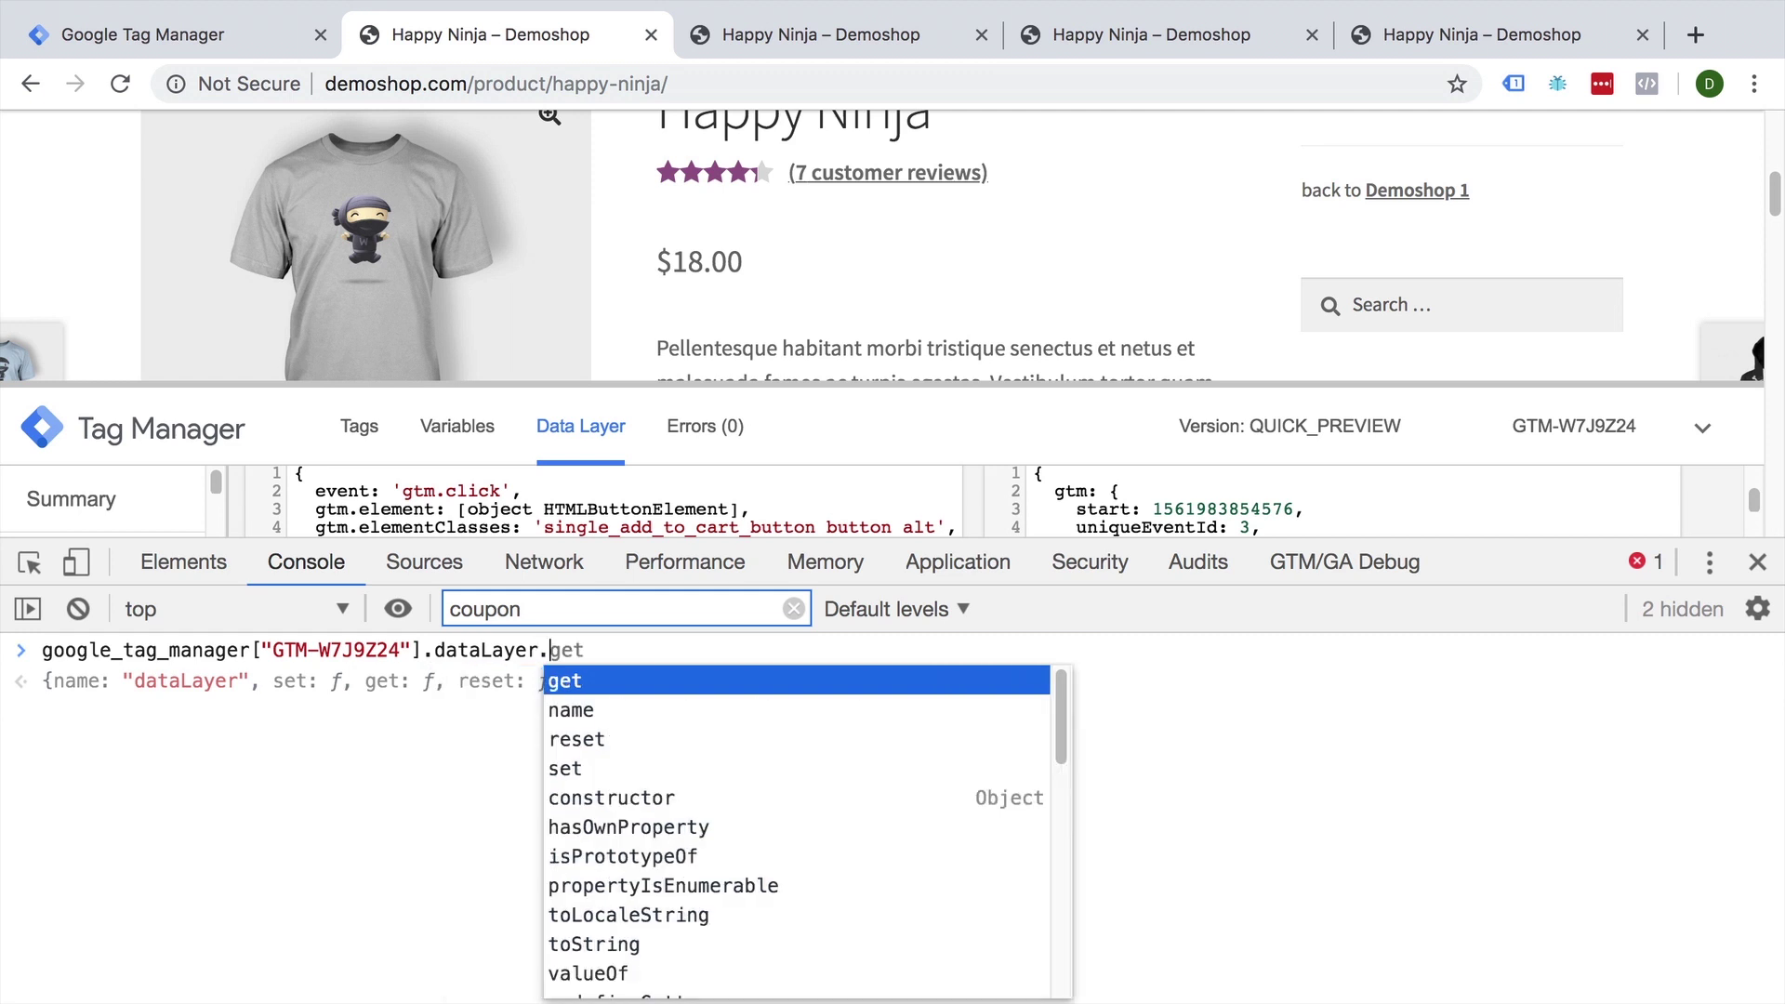
{"action": "type", "text": "get"}
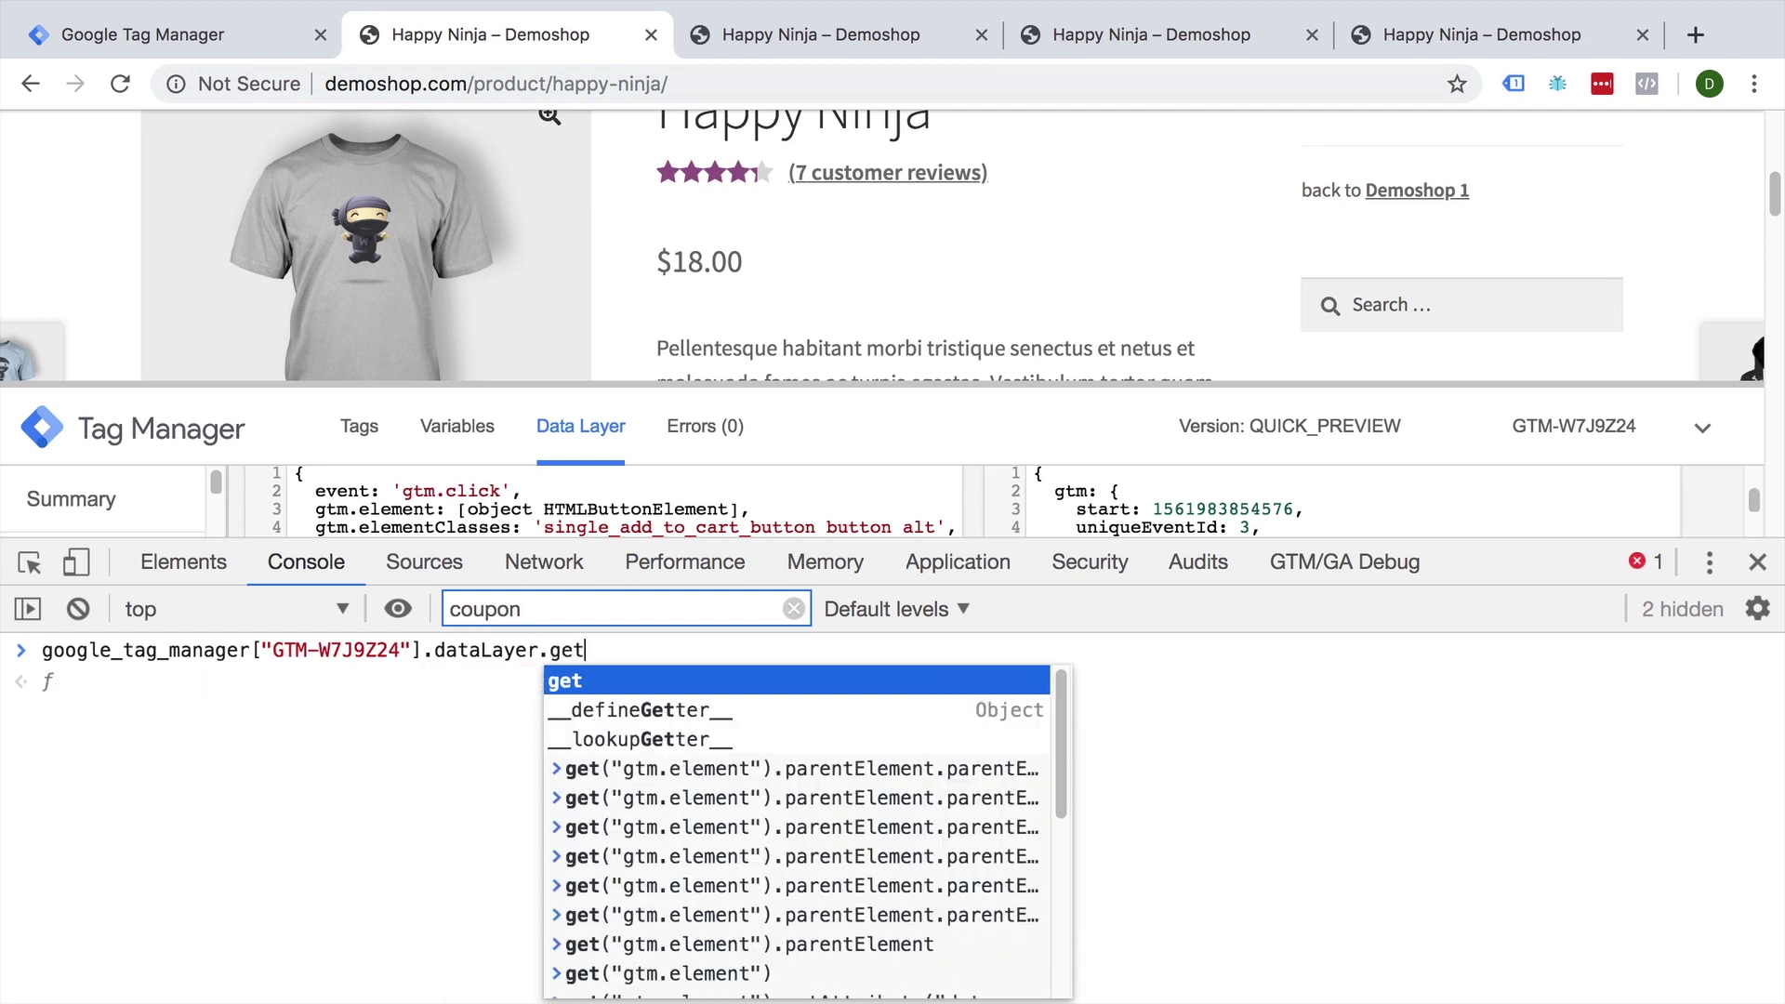
{"action": "type", "text": "("}
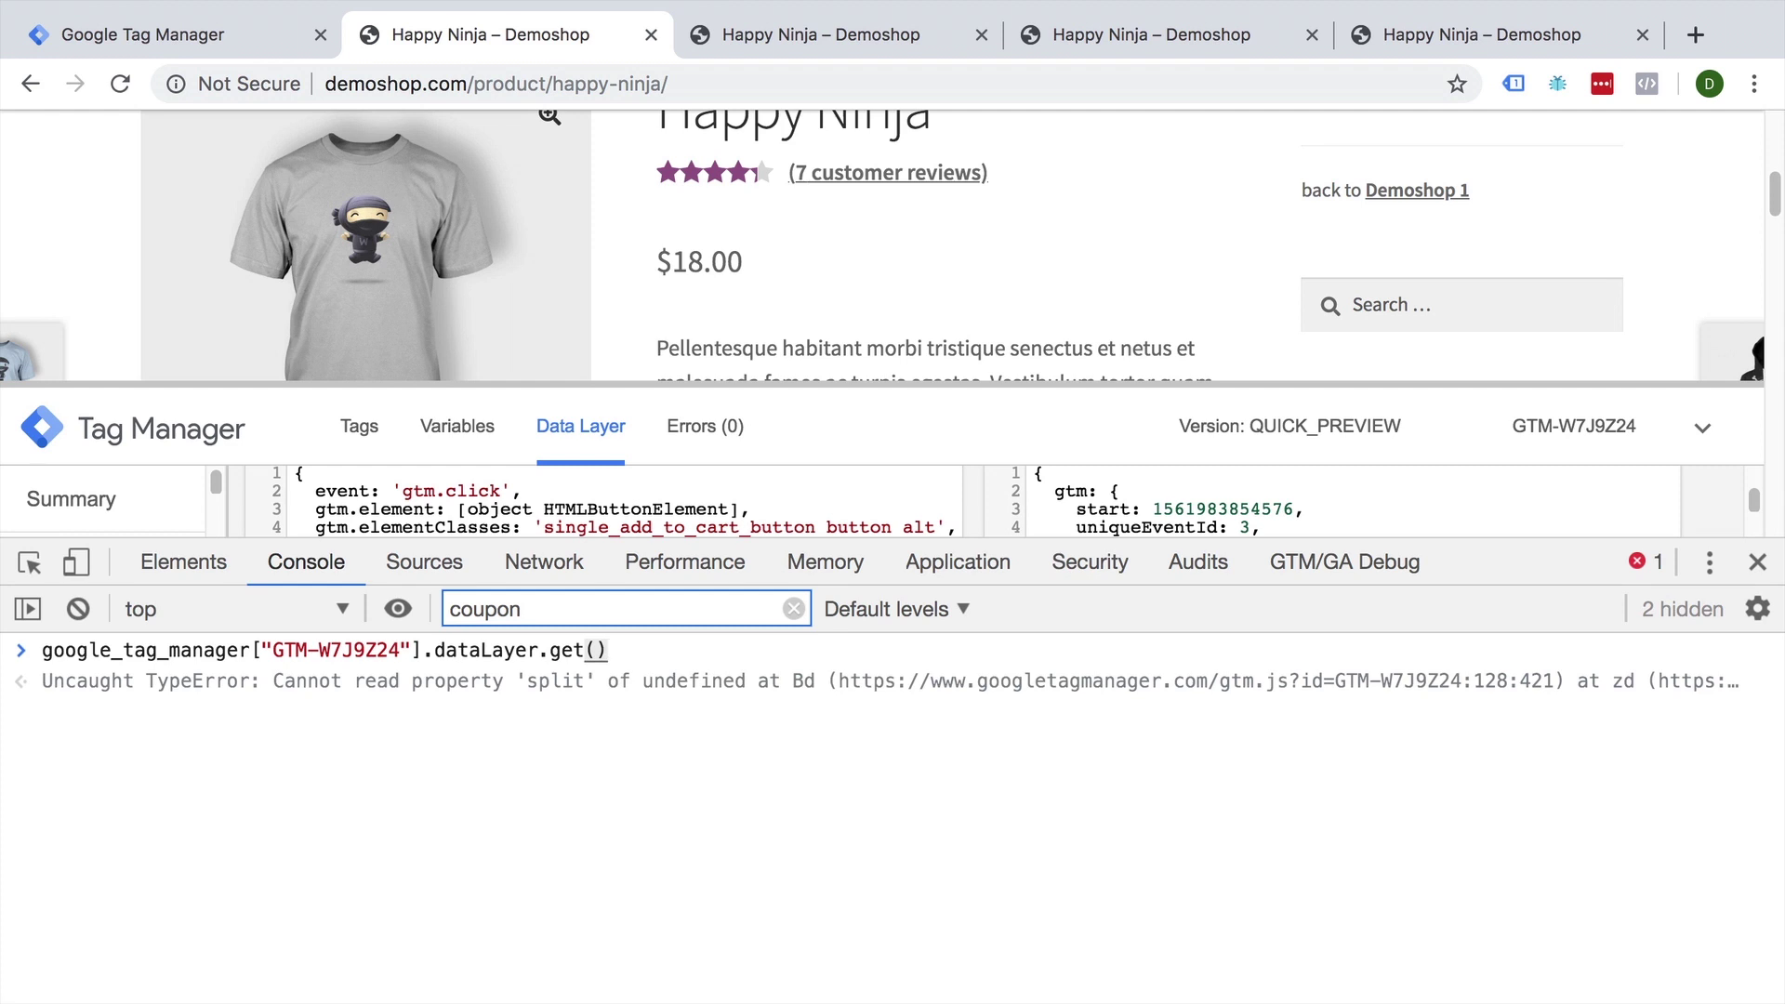
{"action": "type", "text": "\""}
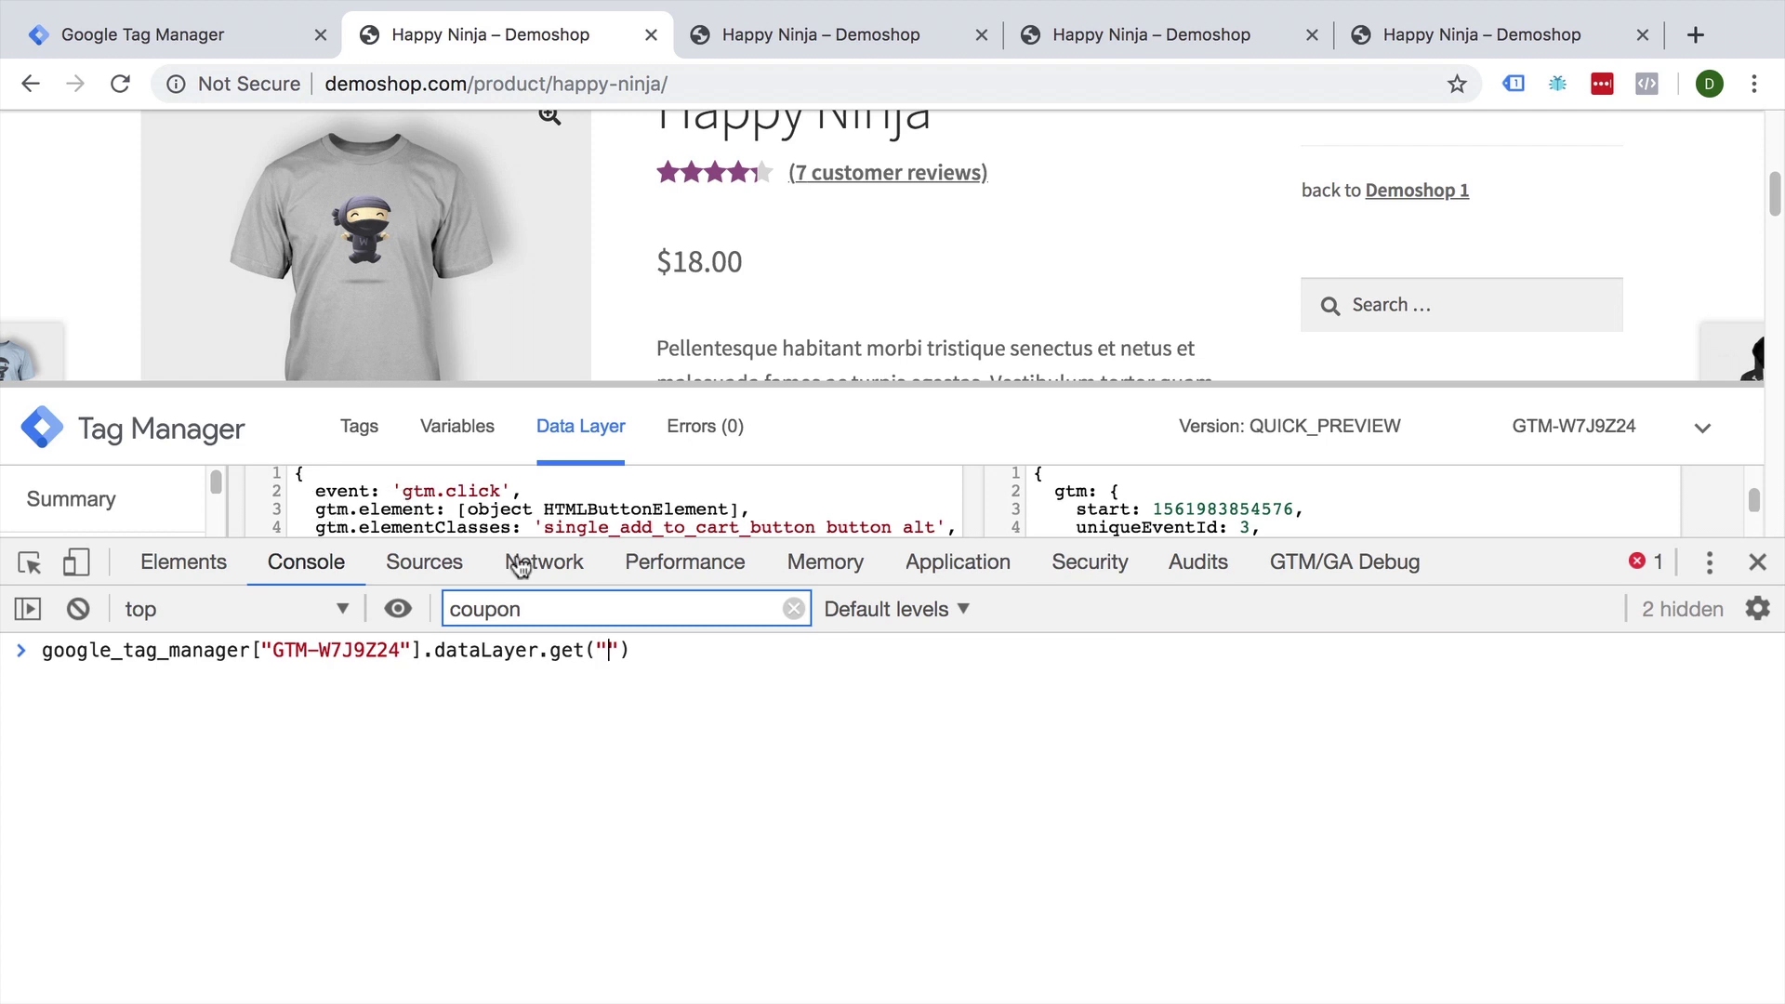
{"action": "type", "text": "gtm.ele"}
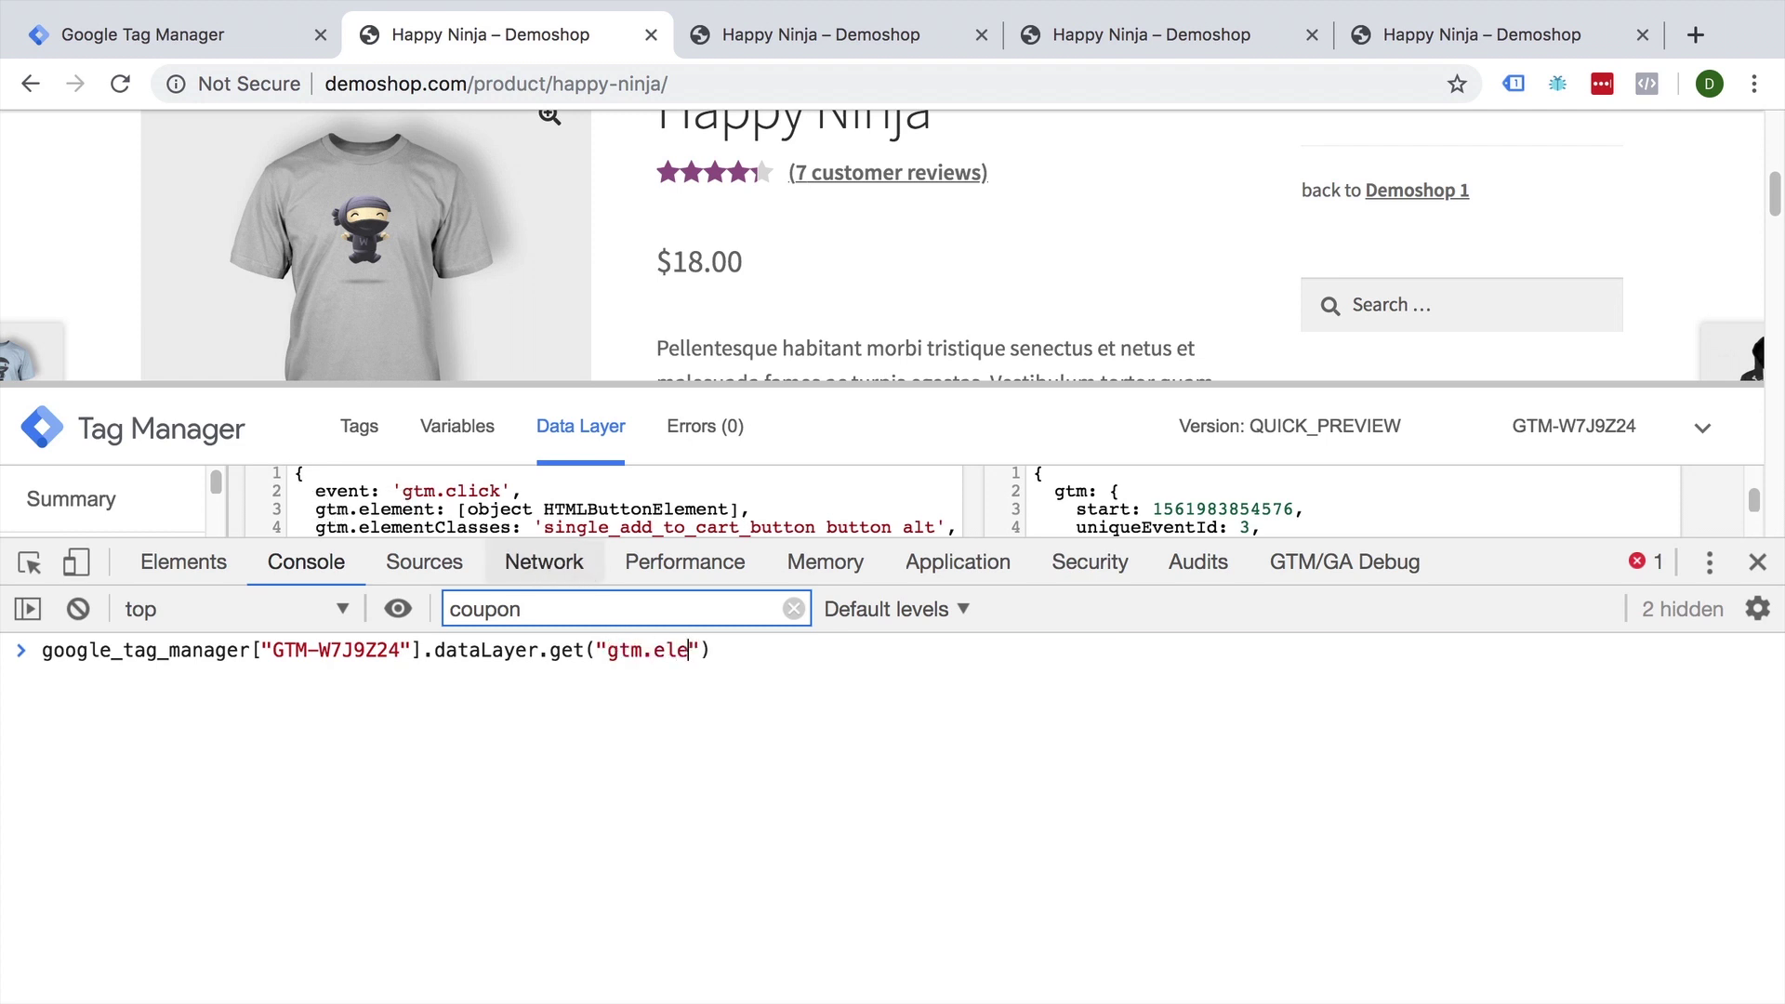
{"action": "type", "text": "ment"}
{"action": "key", "text": "Return"}
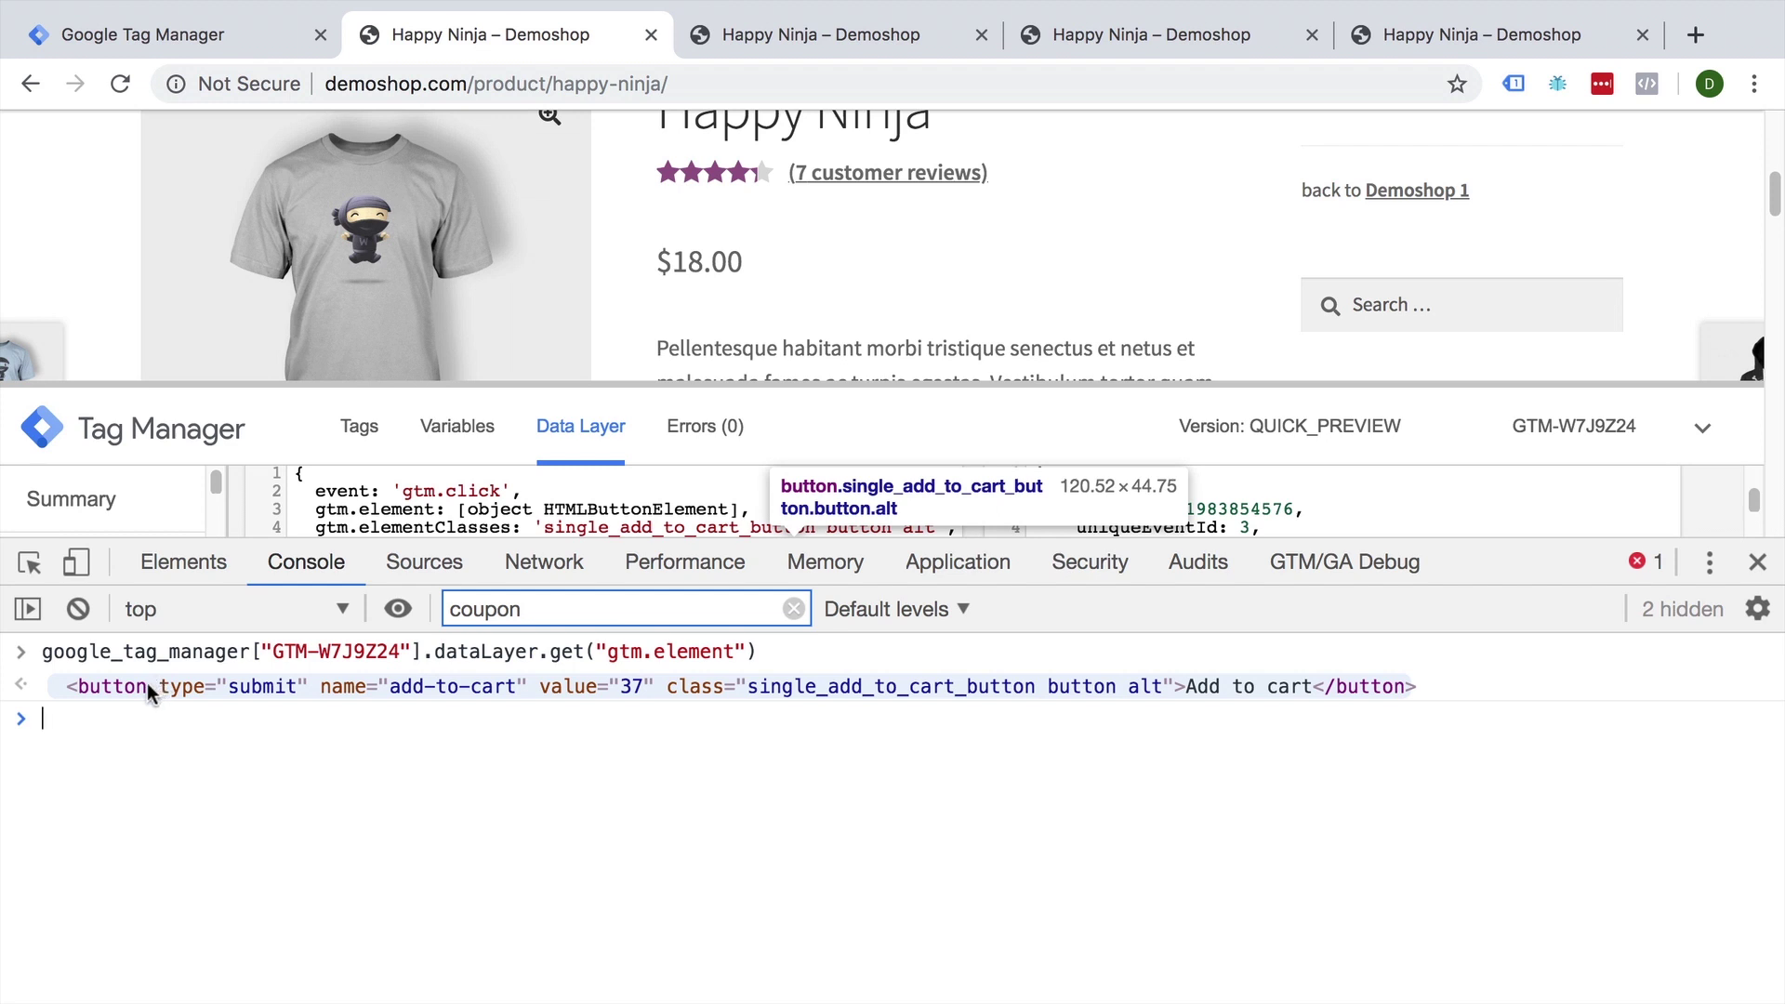
{"action": "scroll", "coordinate": [237, 300], "scroll_direction": "down", "scroll_amount": 2}
{"action": "scroll", "coordinate": [236, 308], "scroll_direction": "down", "scroll_amount": 5}
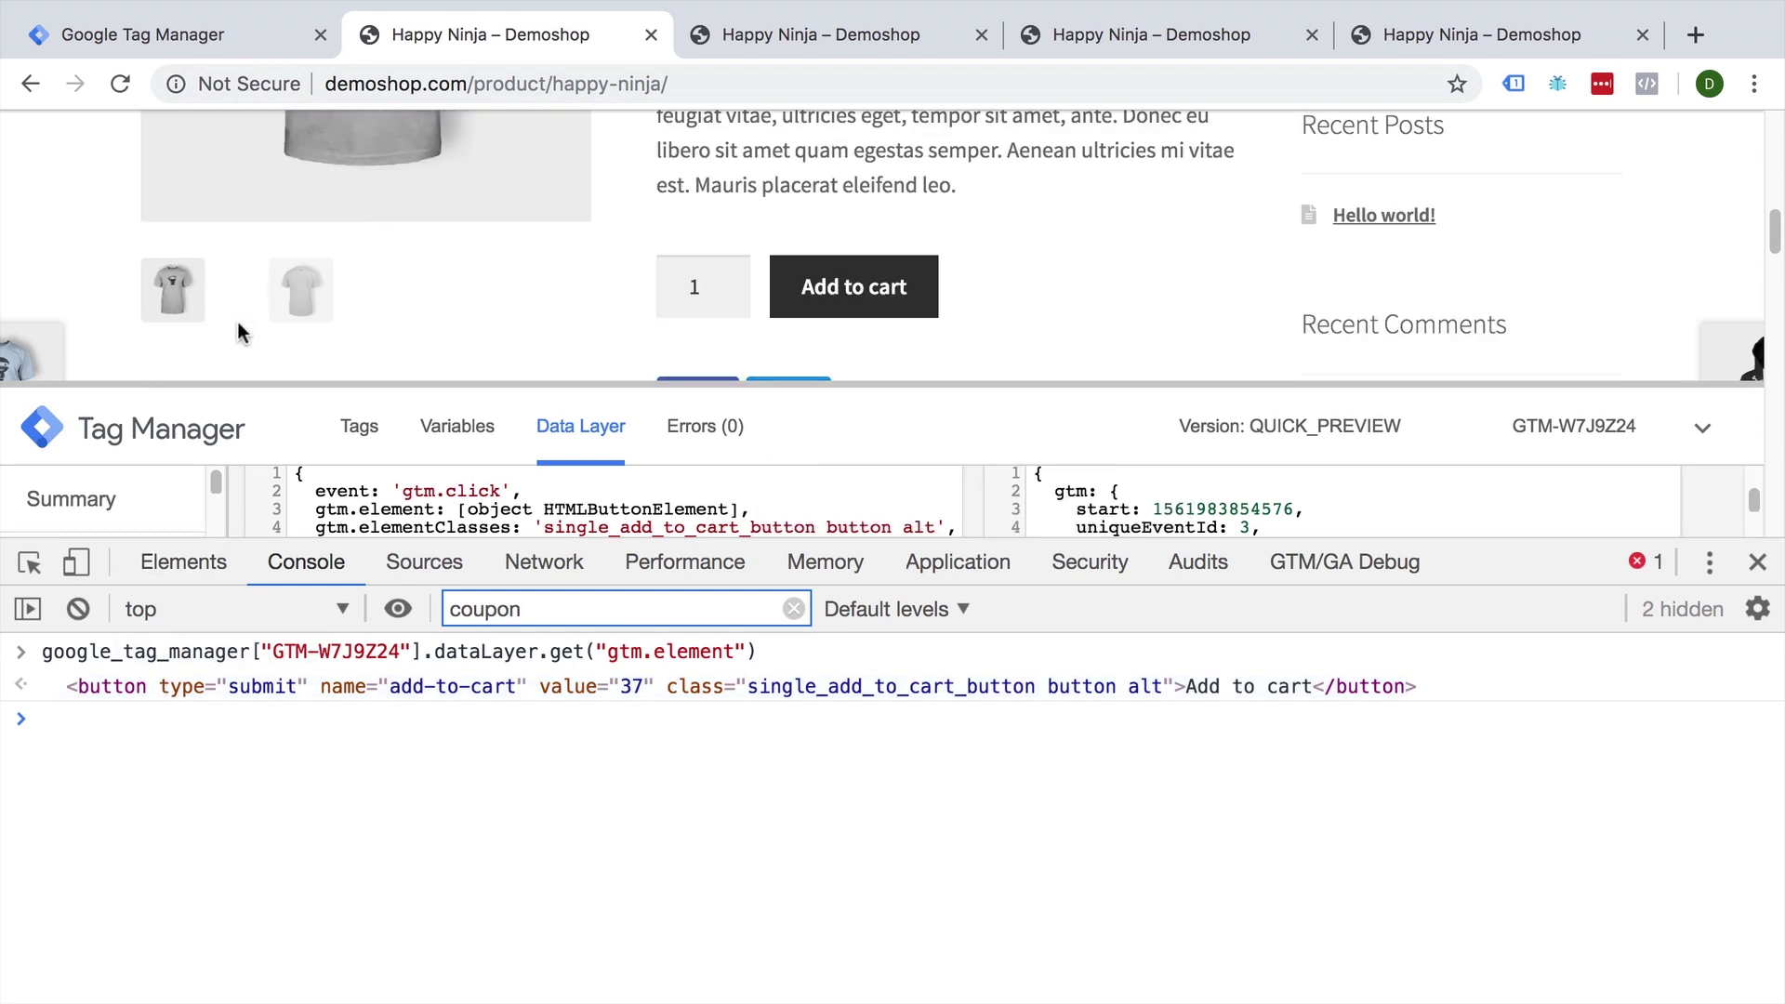
{"action": "scroll", "coordinate": [237, 323], "scroll_direction": "down", "scroll_amount": 4}
{"action": "scroll", "coordinate": [236, 326], "scroll_direction": "up", "scroll_amount": 2}
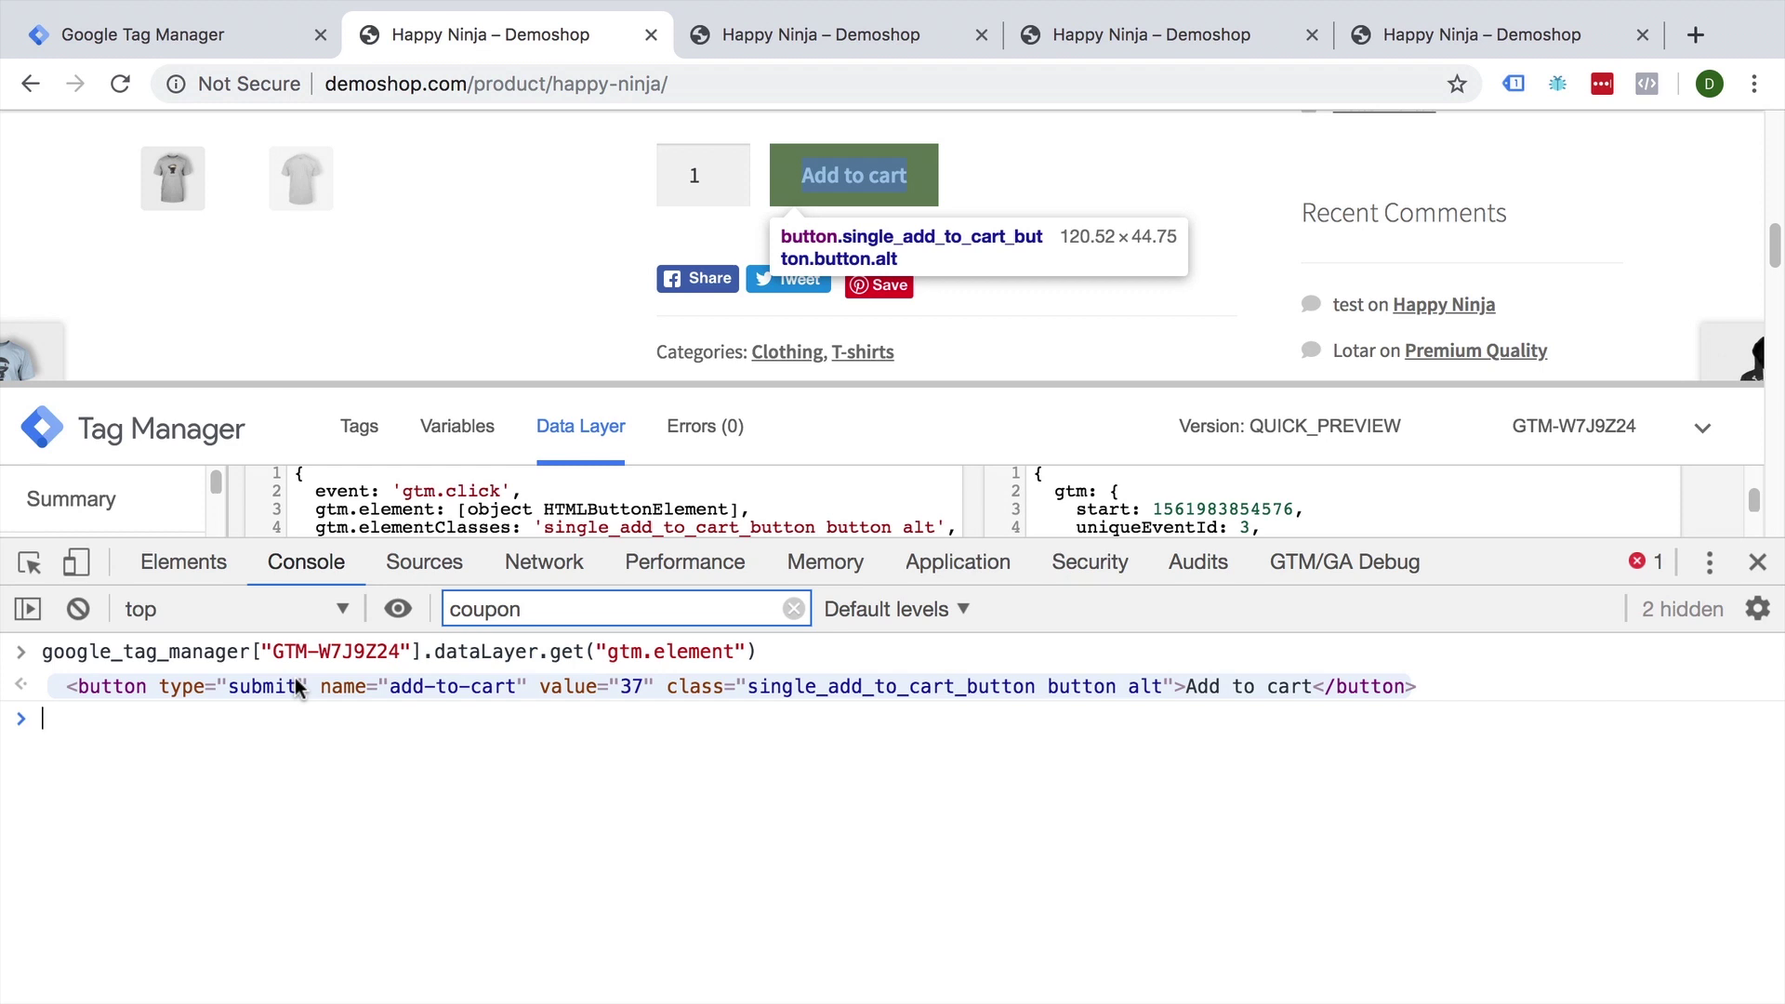
Reveal the returned Add to cart button element in the Elements panel.
{"action": "right_click", "coordinate": [306, 695]}
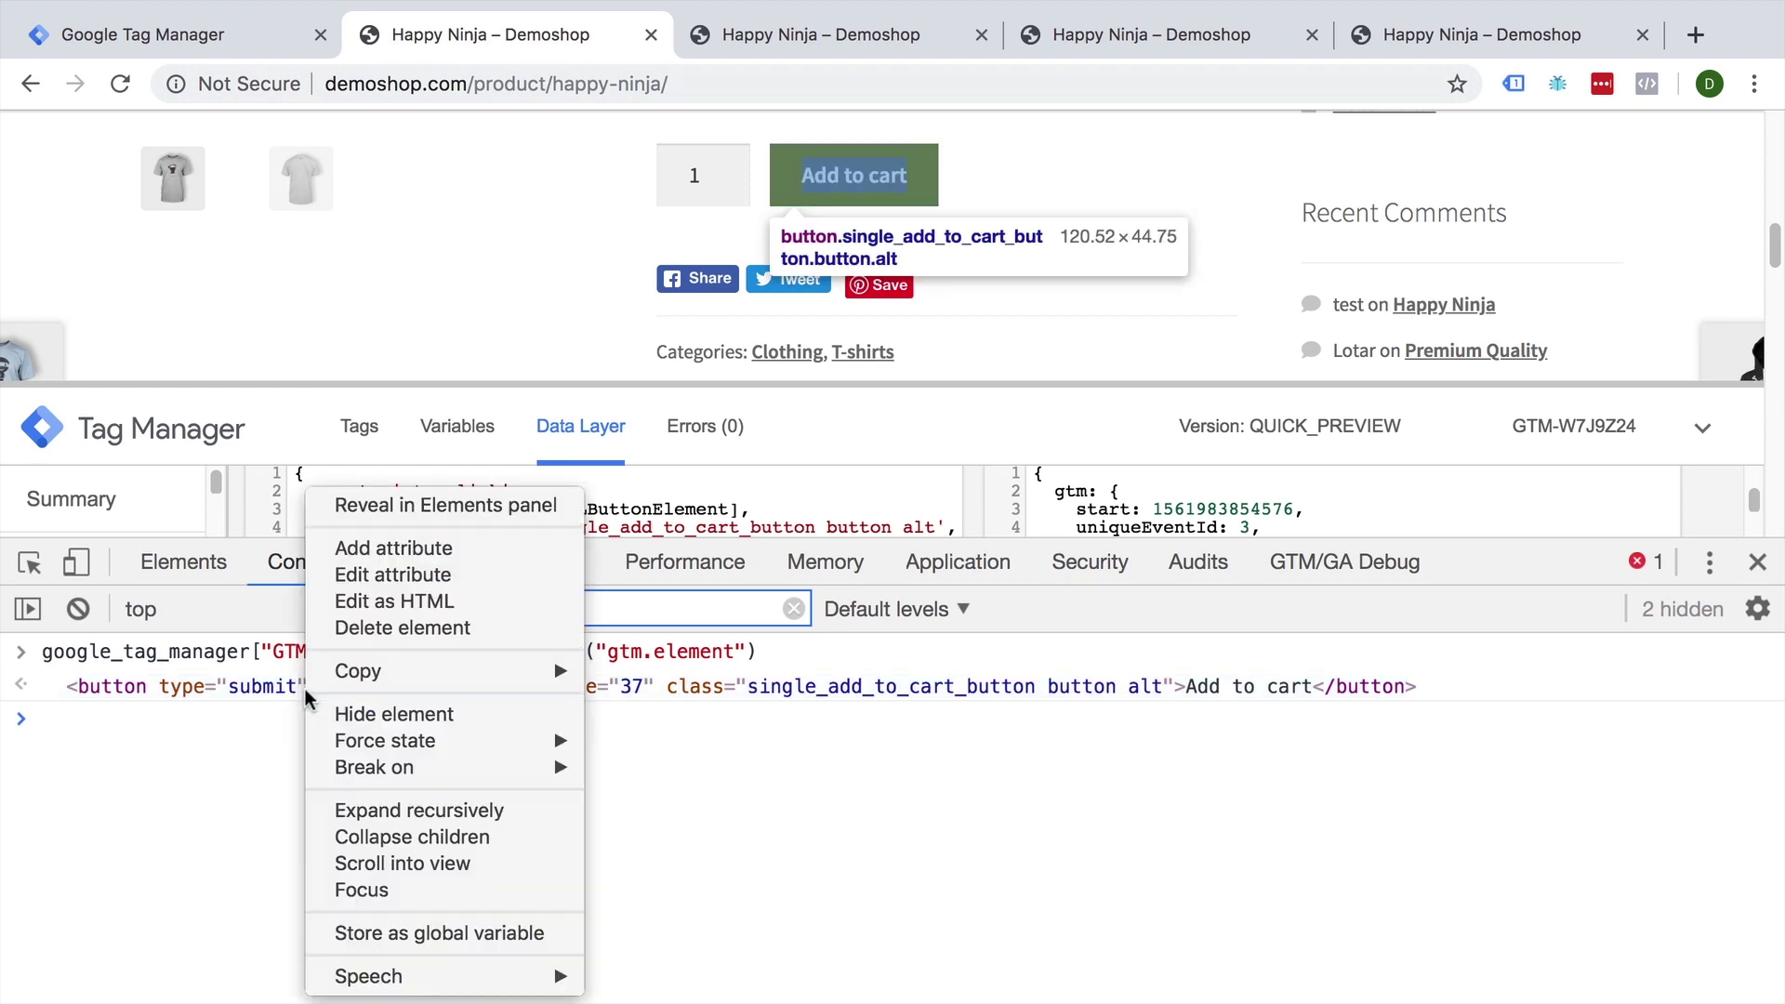
{"action": "left_click", "coordinate": [457, 510]}
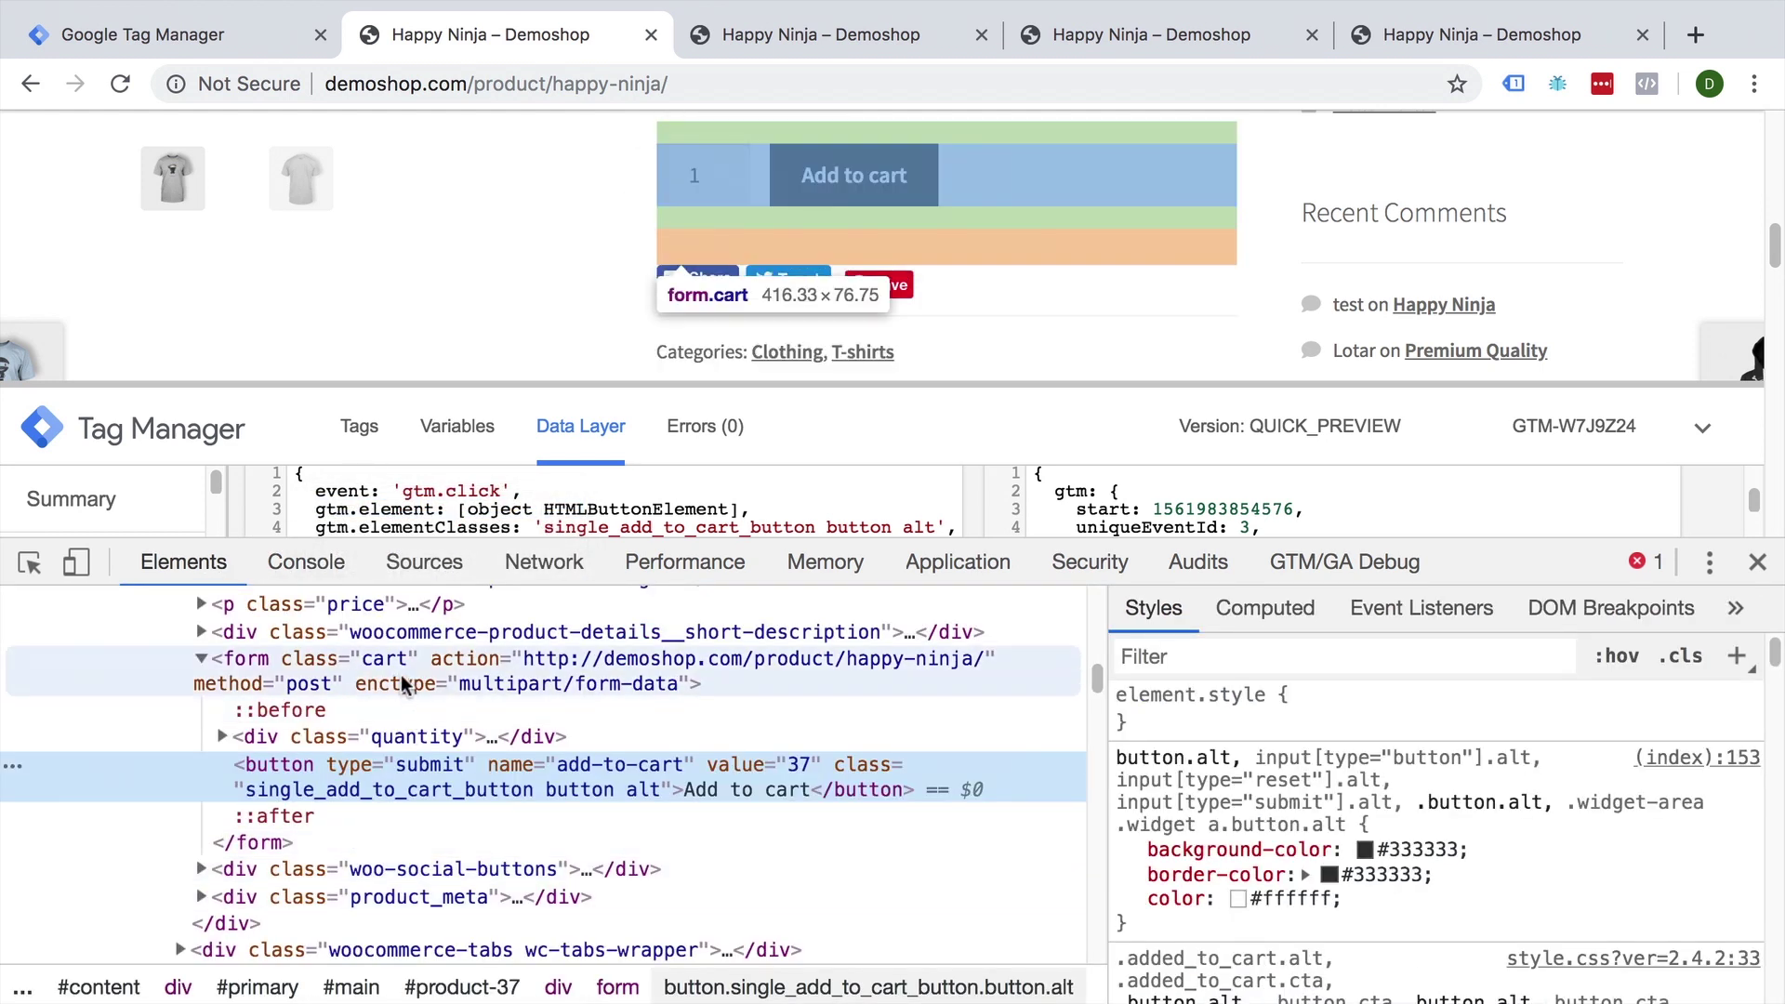
{"action": "scroll", "coordinate": [346, 876], "scroll_direction": "up", "scroll_amount": 1}
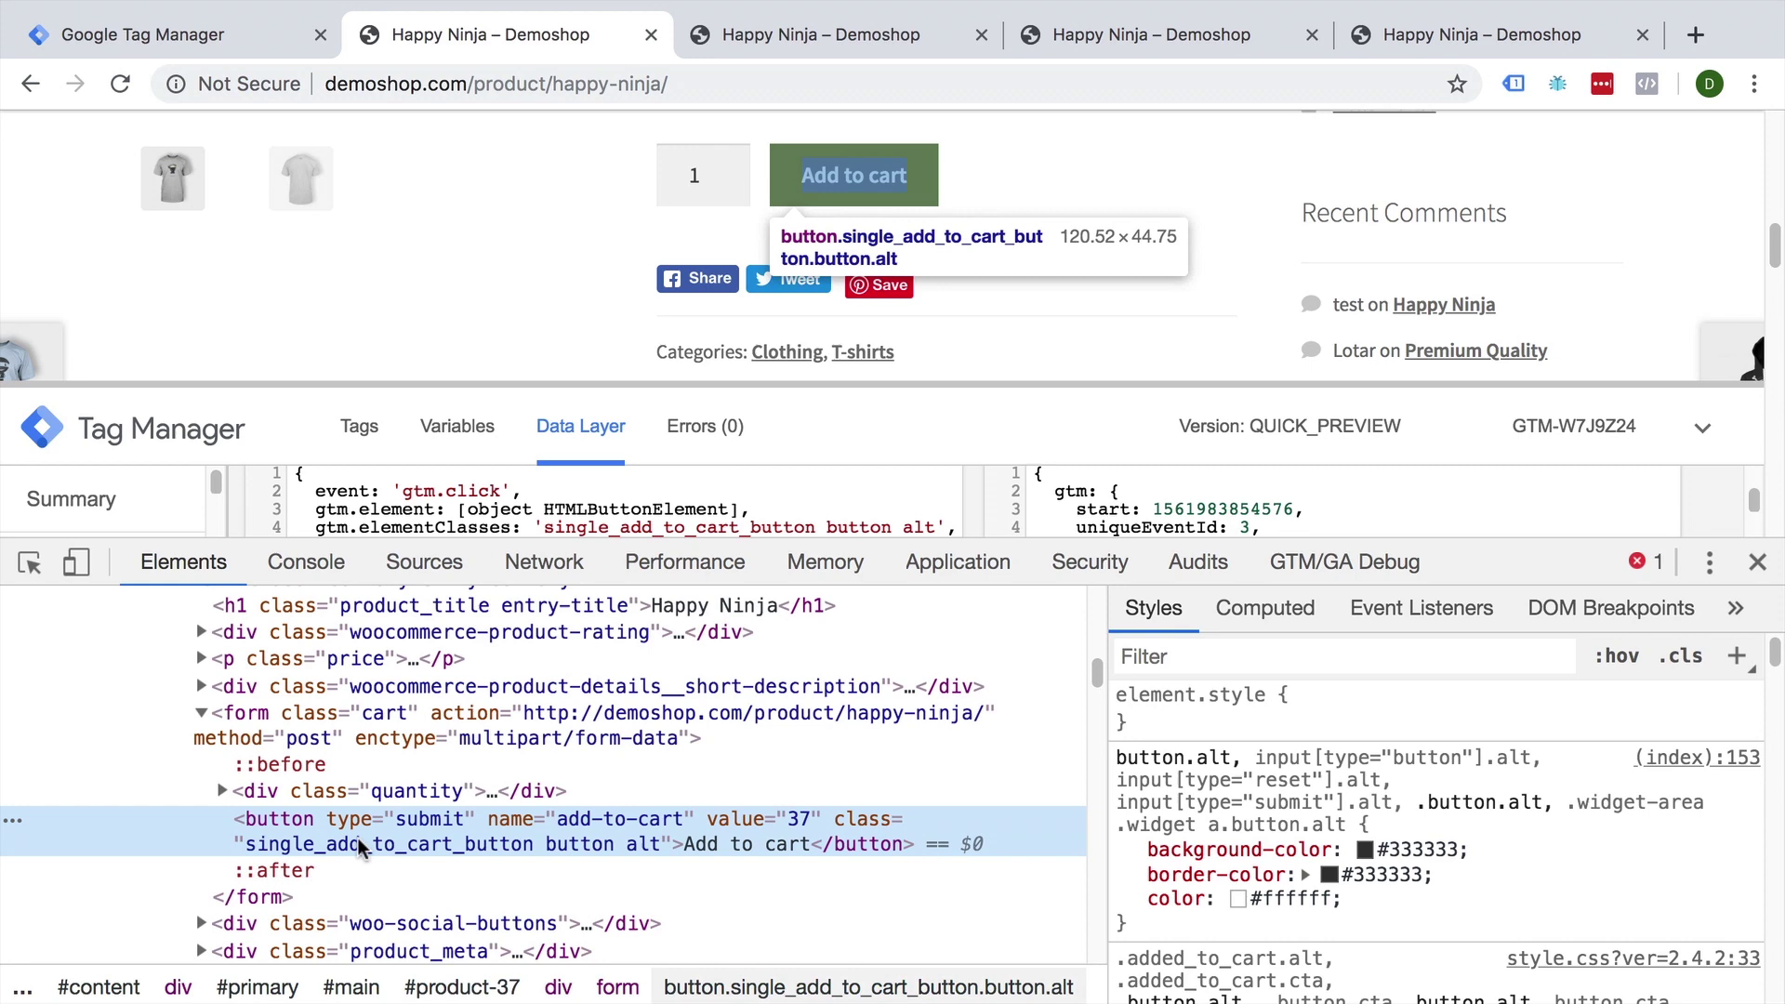
{"action": "scroll", "coordinate": [358, 837], "scroll_direction": "up", "scroll_amount": 1}
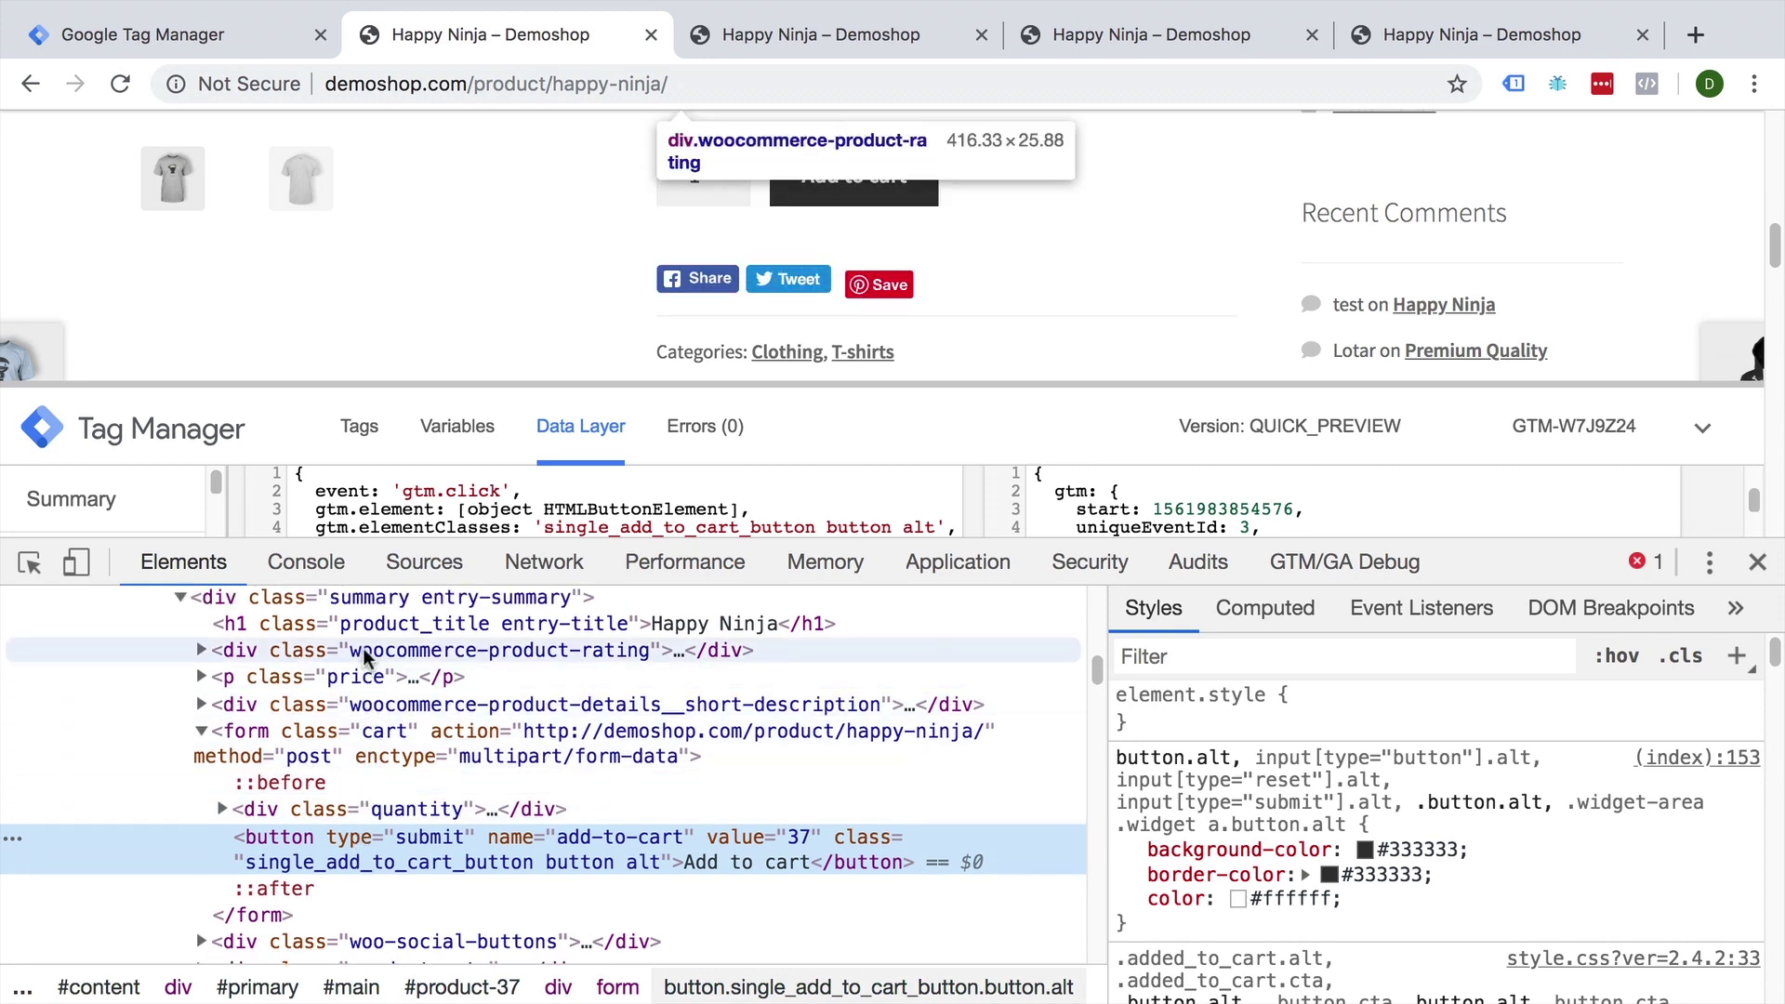
{"action": "scroll", "coordinate": [351, 664], "scroll_direction": "up", "scroll_amount": 1}
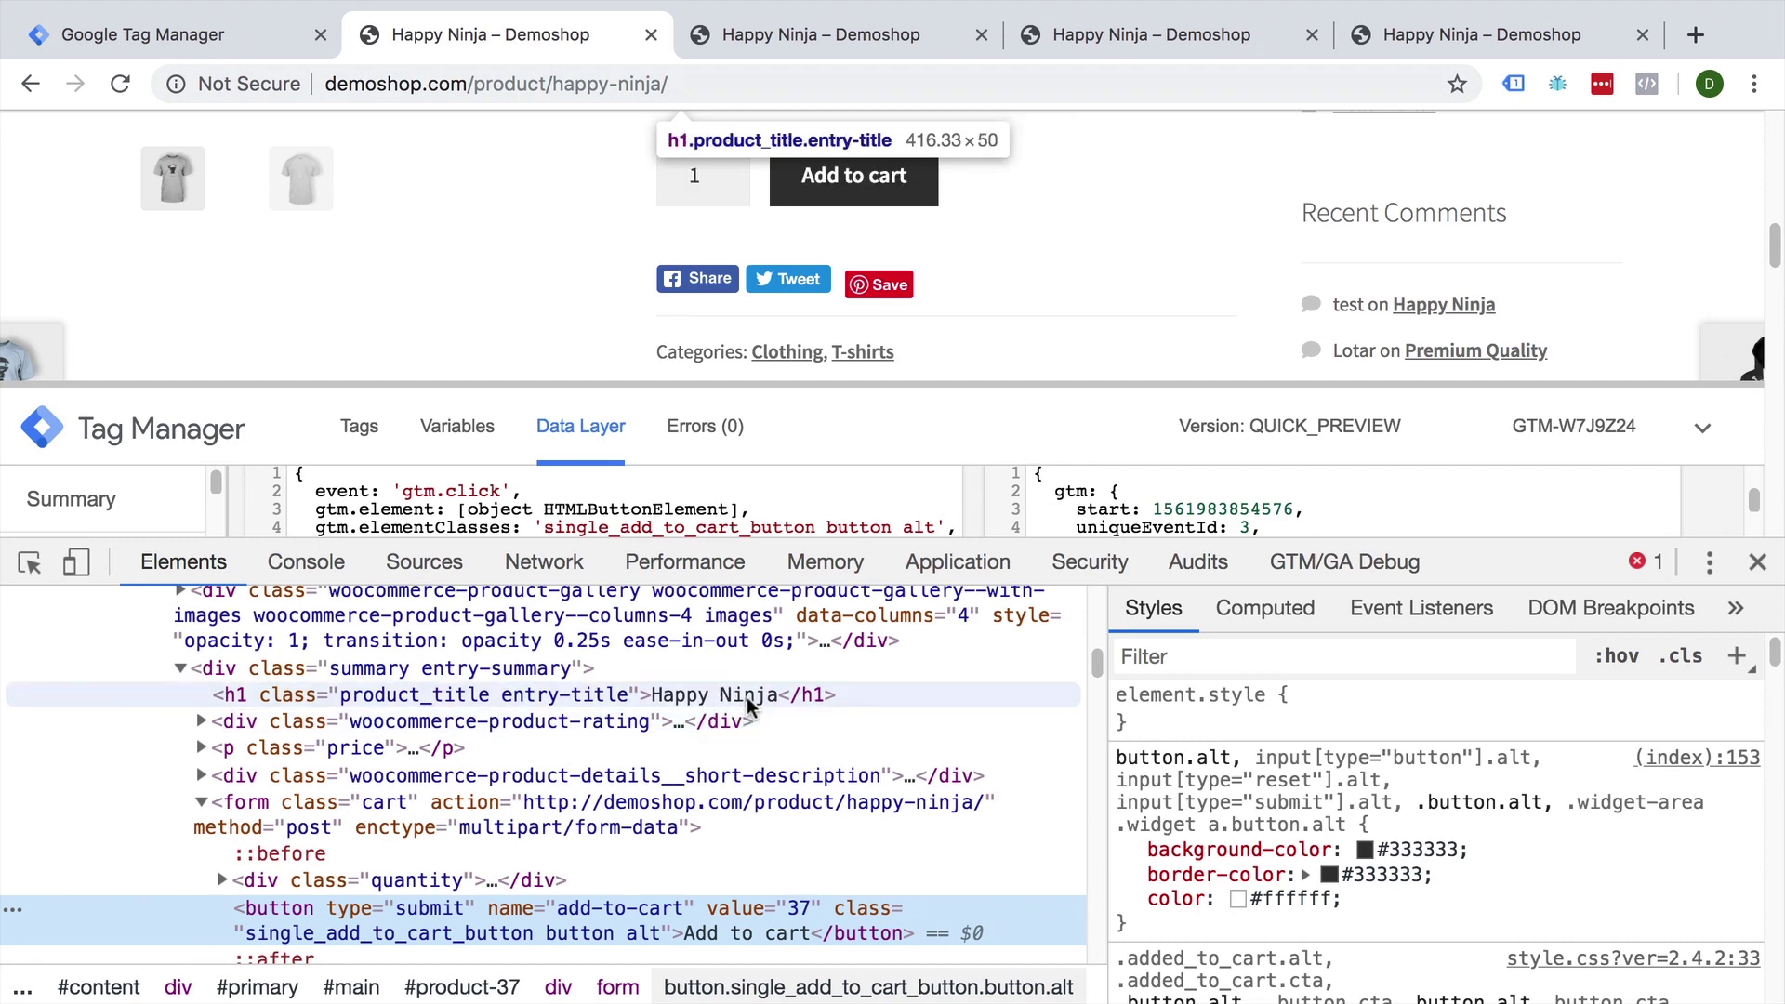
Append .parentElement to the previous gtm.element lookup to return the cart form.
{"action": "left_click", "coordinate": [311, 566]}
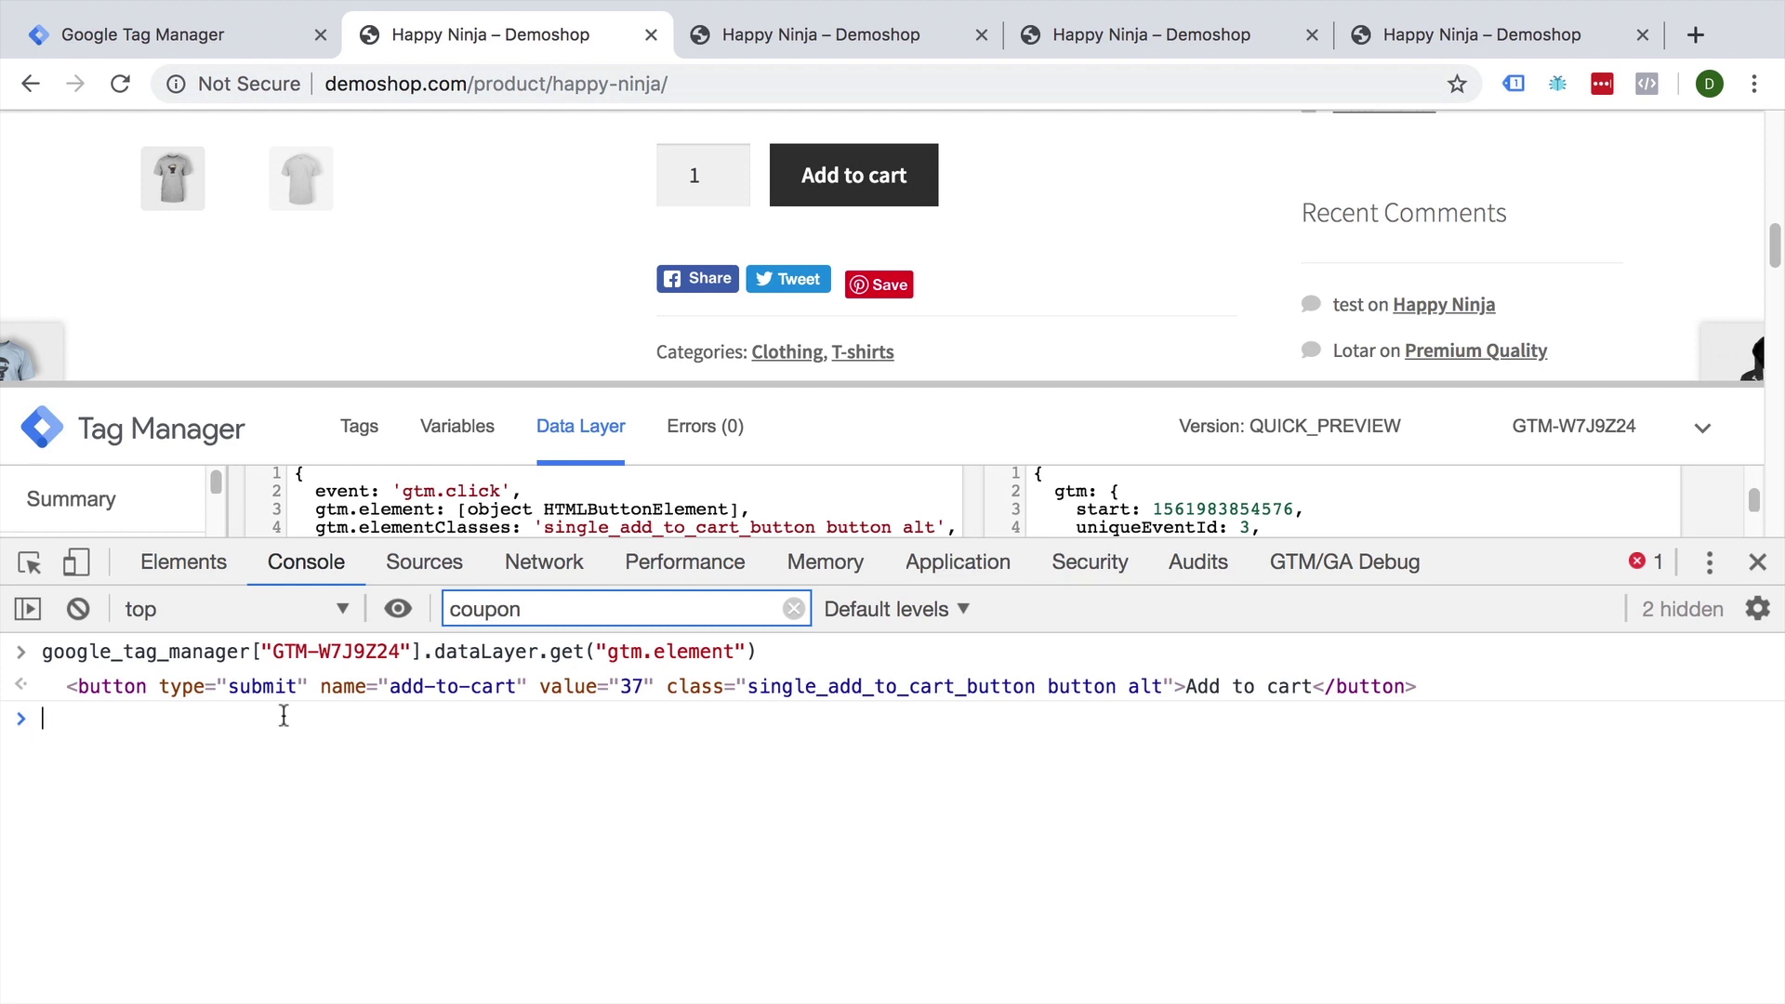
{"action": "key", "text": "Up"}
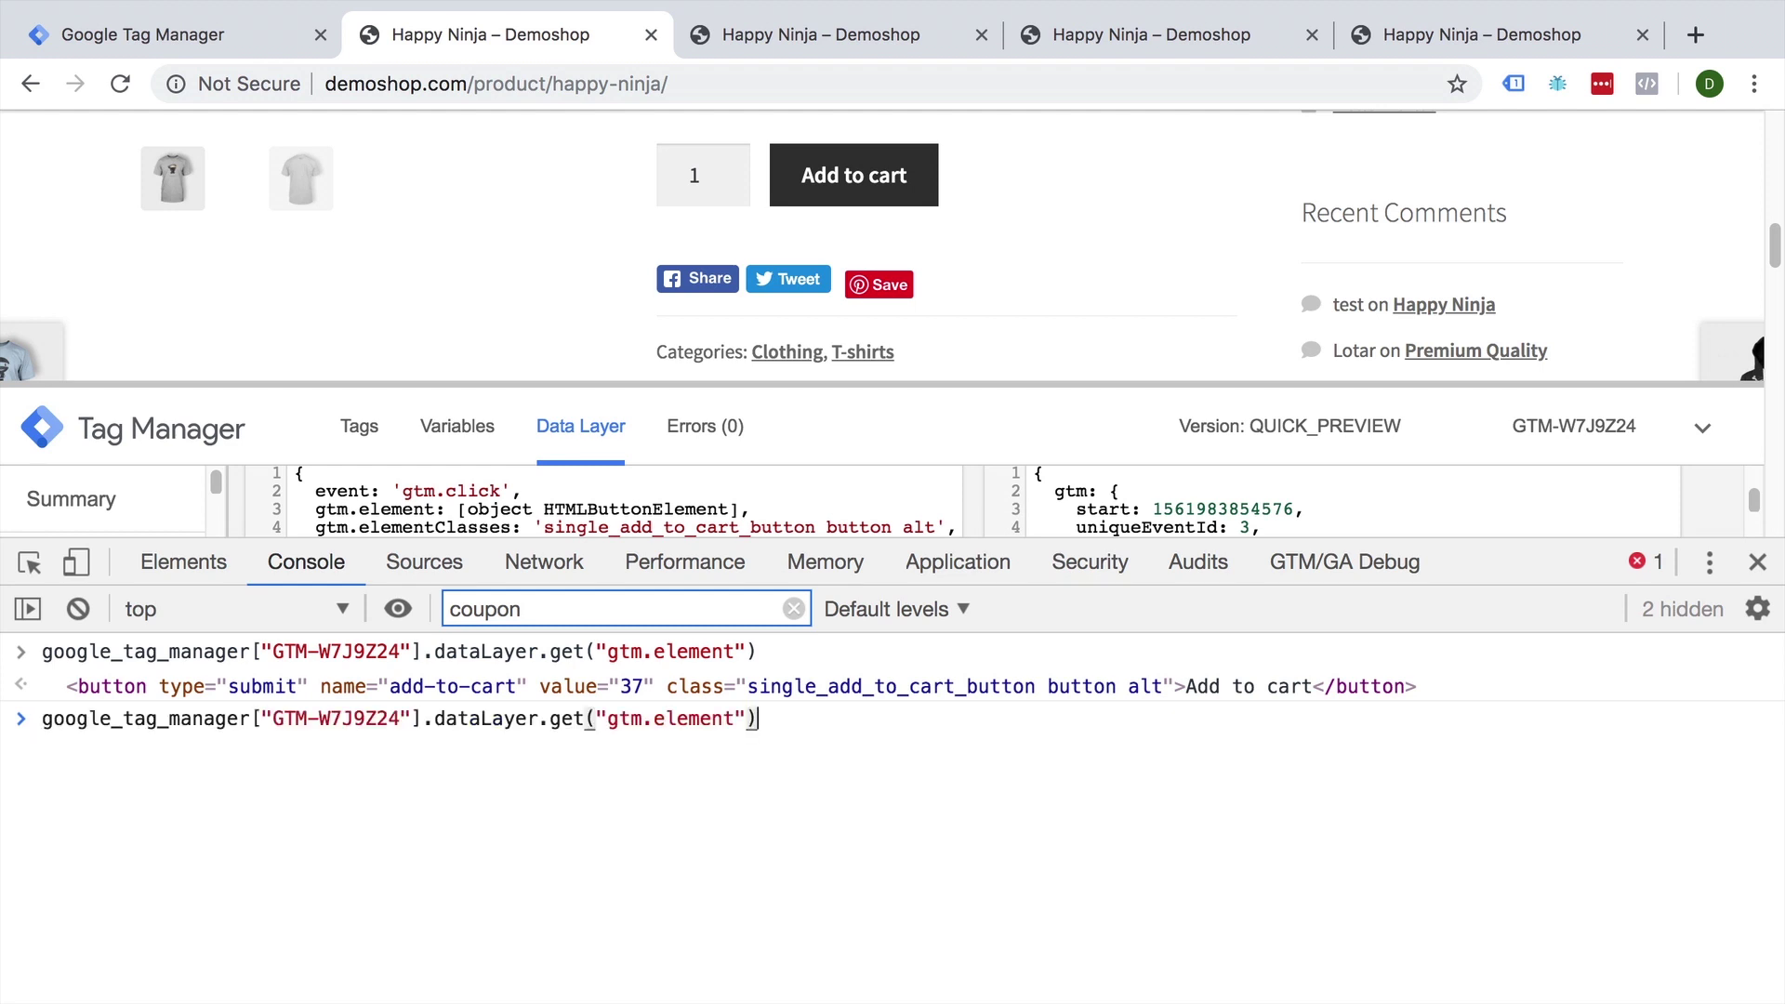
{"action": "type", "text": "."}
{"action": "type", "text": "parentE"}
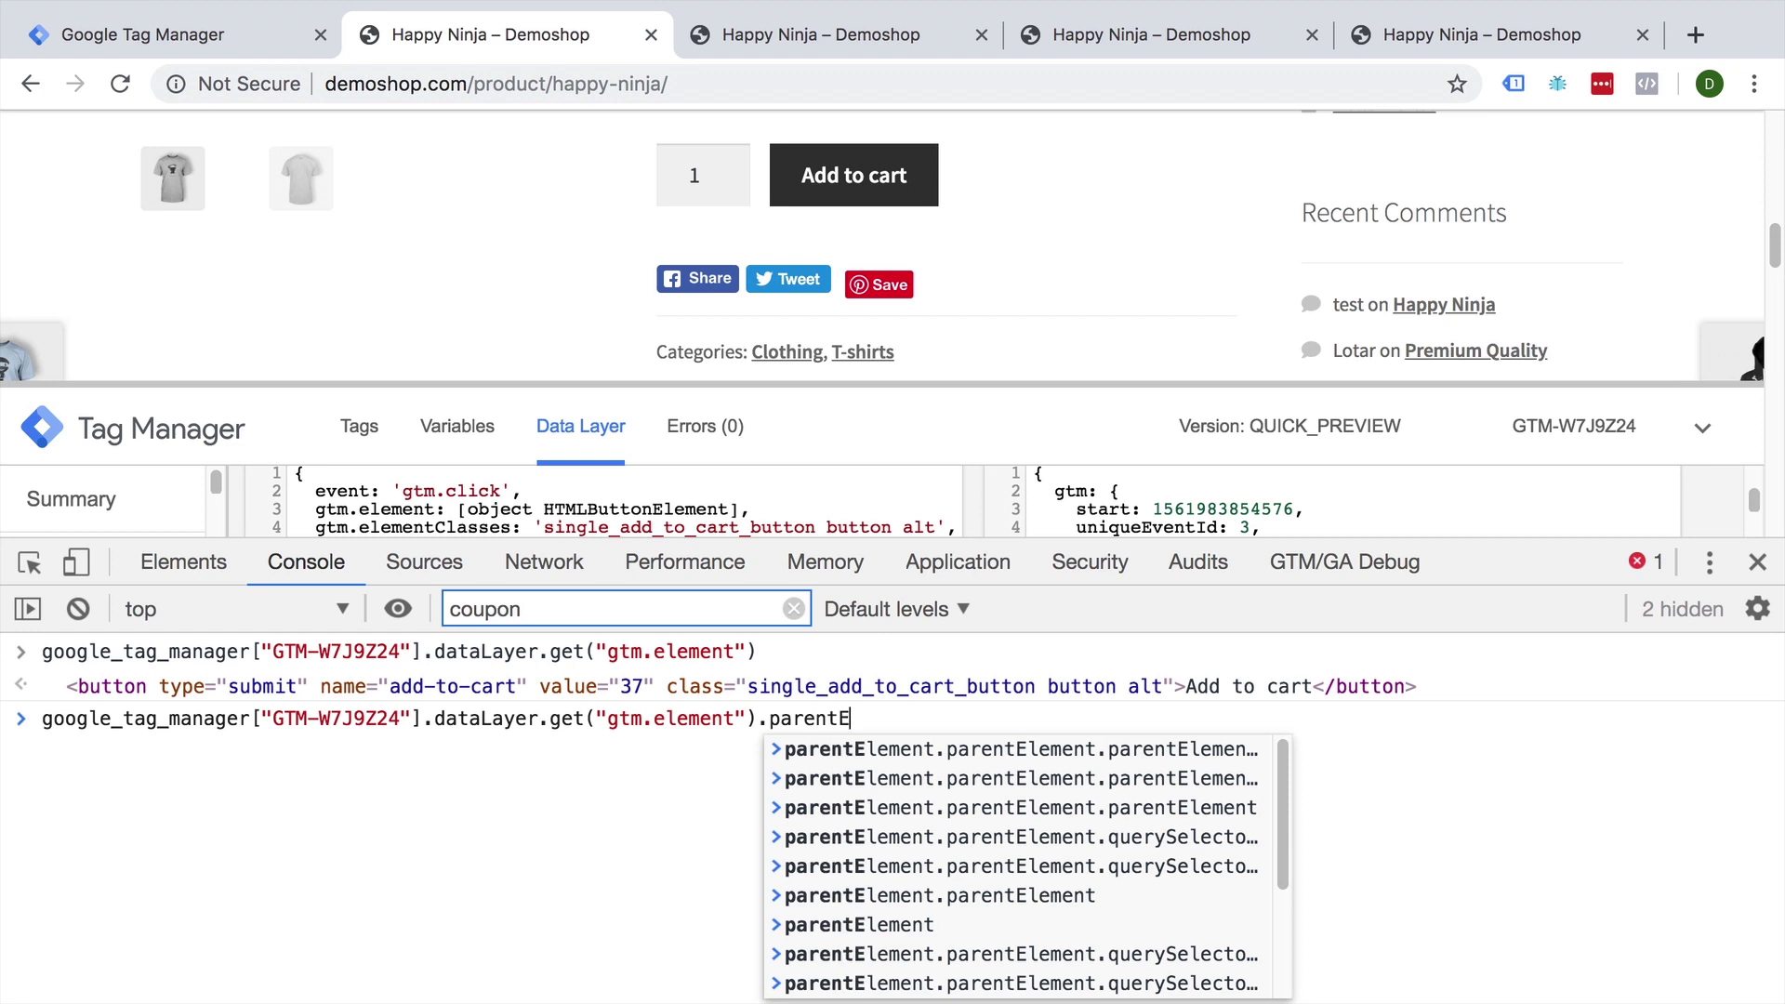
{"action": "type", "text": "lement"}
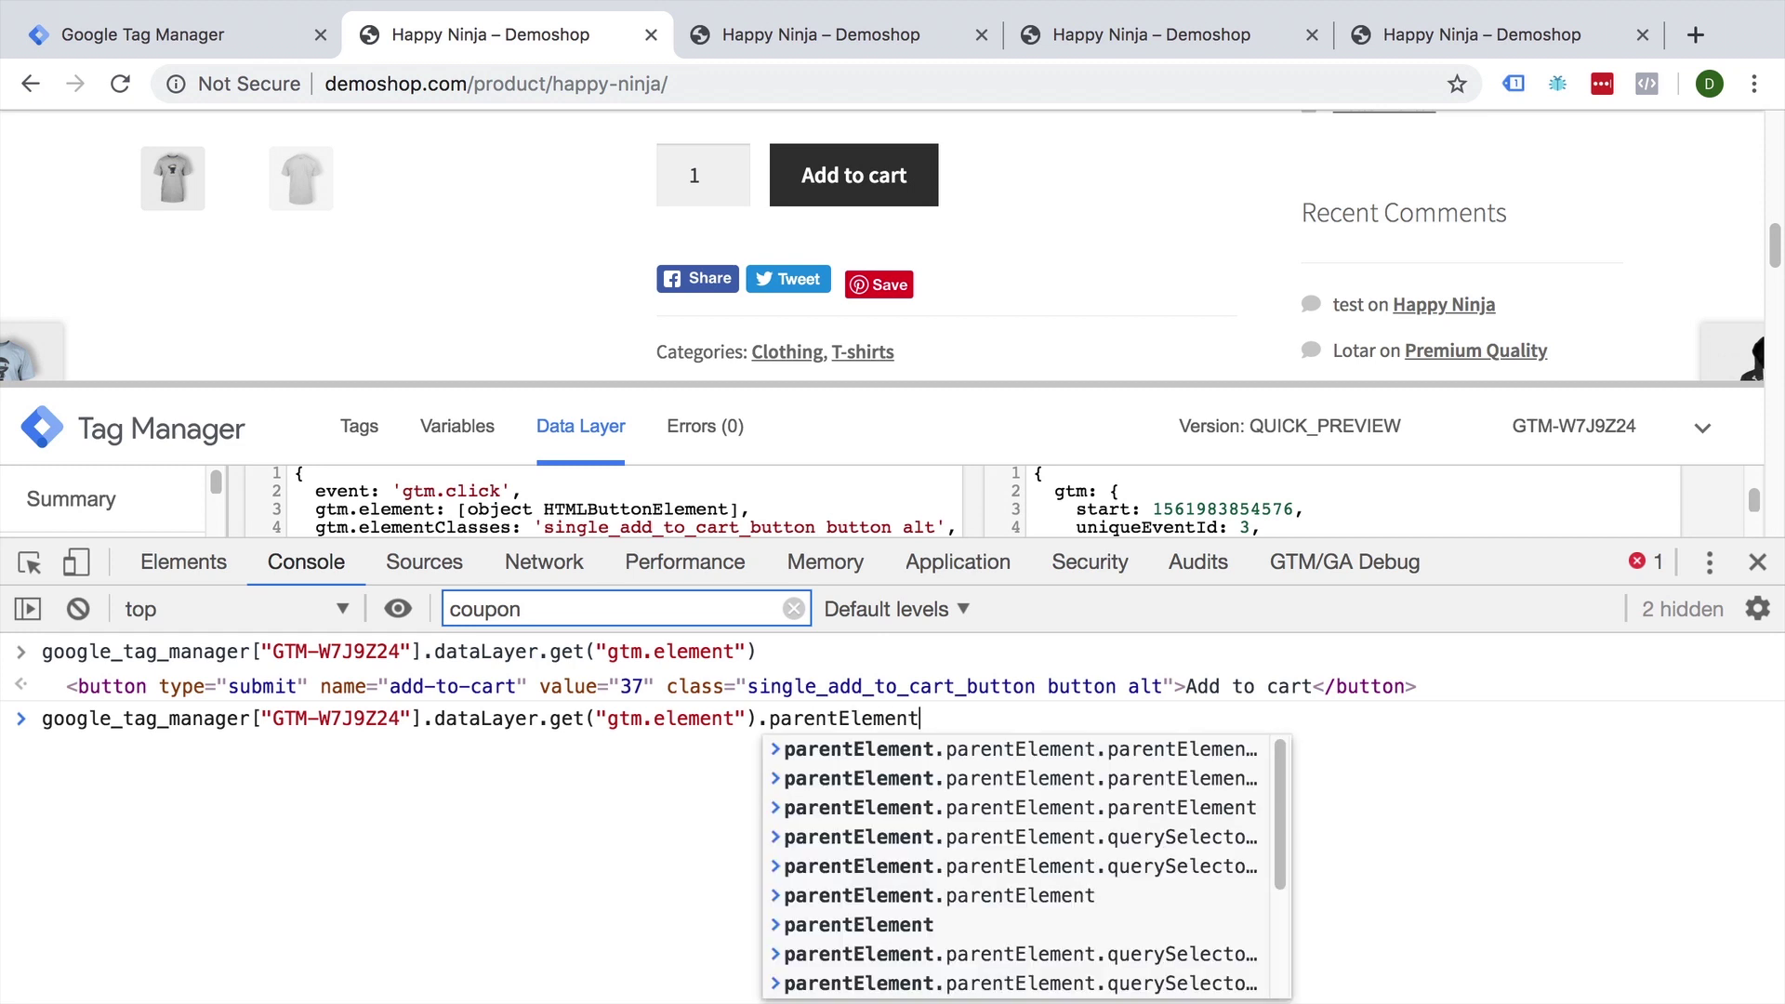
{"action": "key", "text": "Return"}
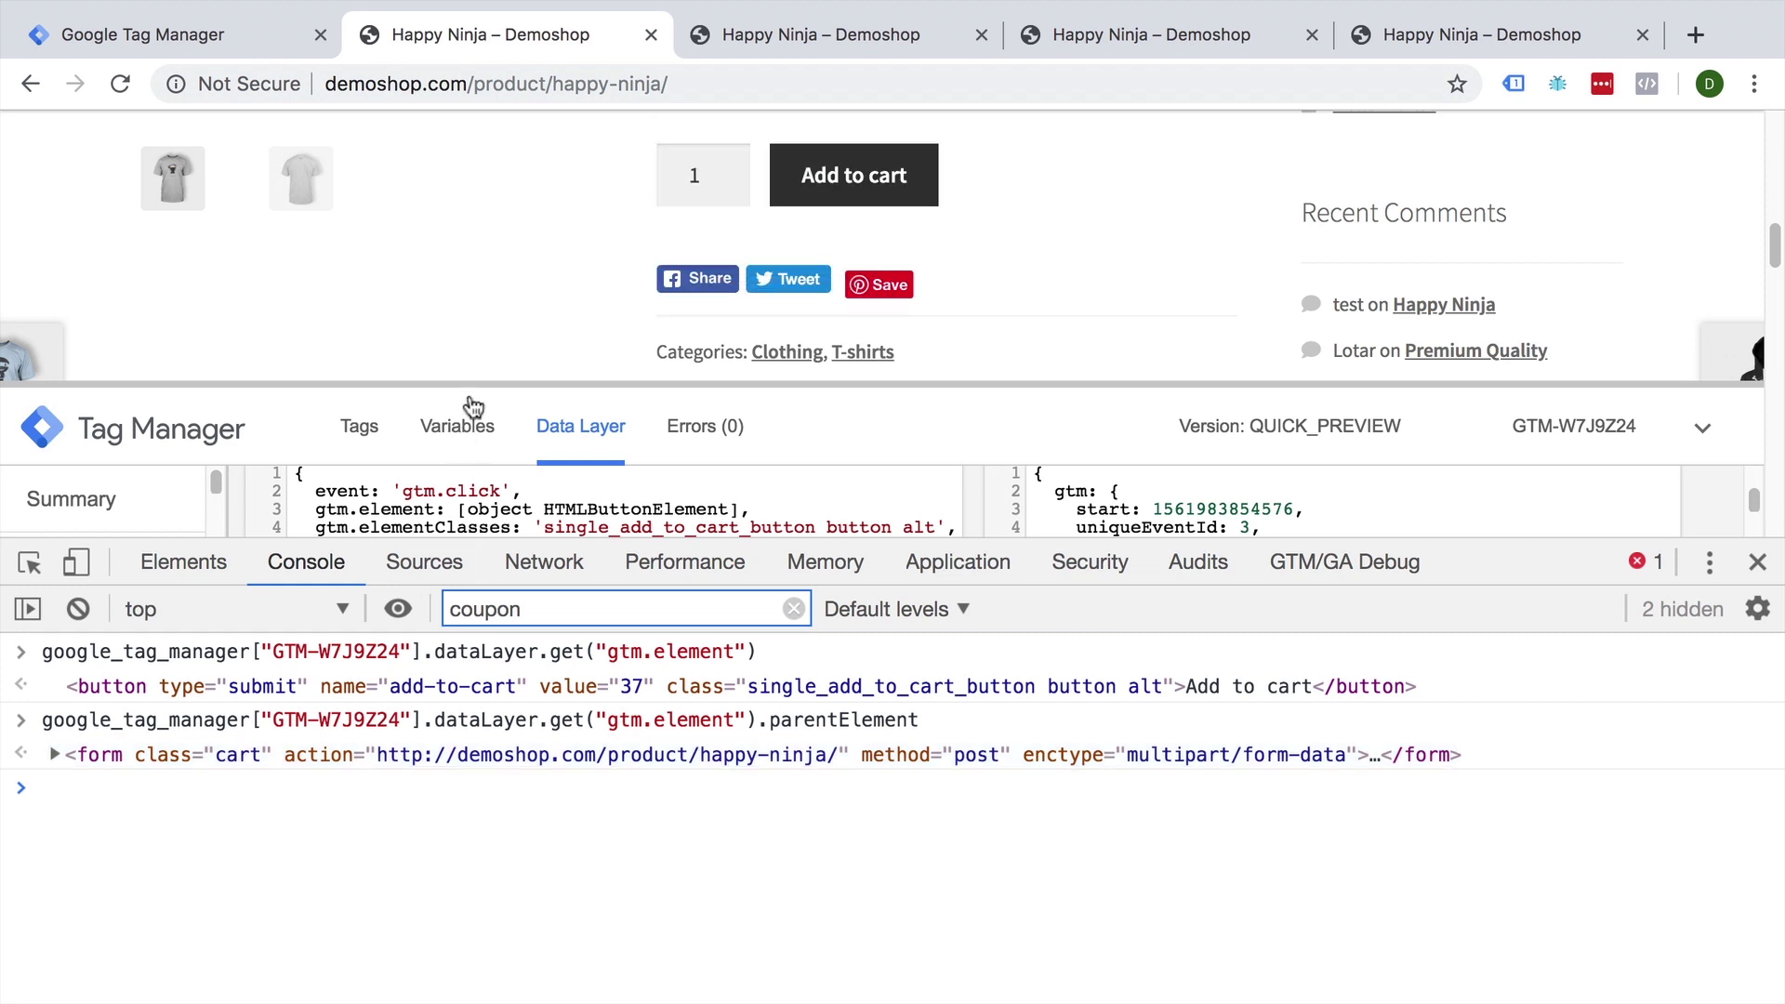
{"action": "left_click_drag", "start_coordinate": [466, 393], "coordinate": [438, 553]}
{"action": "scroll", "coordinate": [813, 373], "scroll_direction": "up", "scroll_amount": 5}
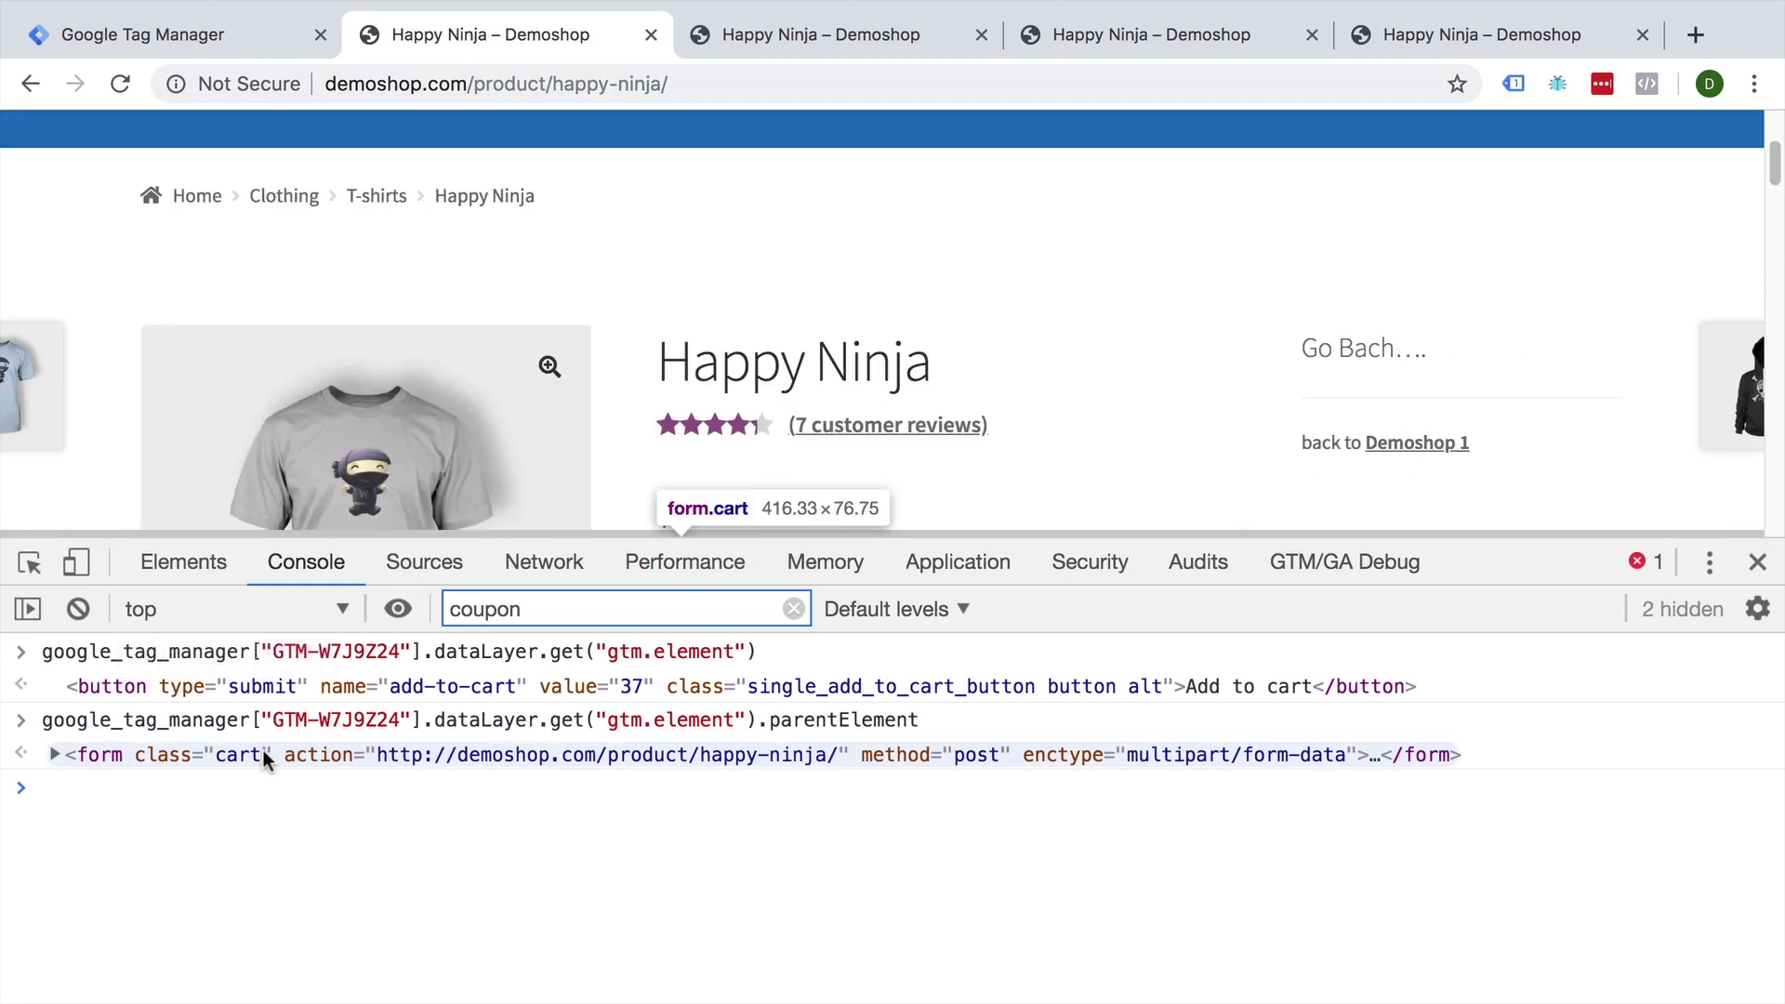
{"action": "scroll", "coordinate": [620, 479], "scroll_direction": "down", "scroll_amount": 1}
{"action": "scroll", "coordinate": [613, 503], "scroll_direction": "down", "scroll_amount": 2}
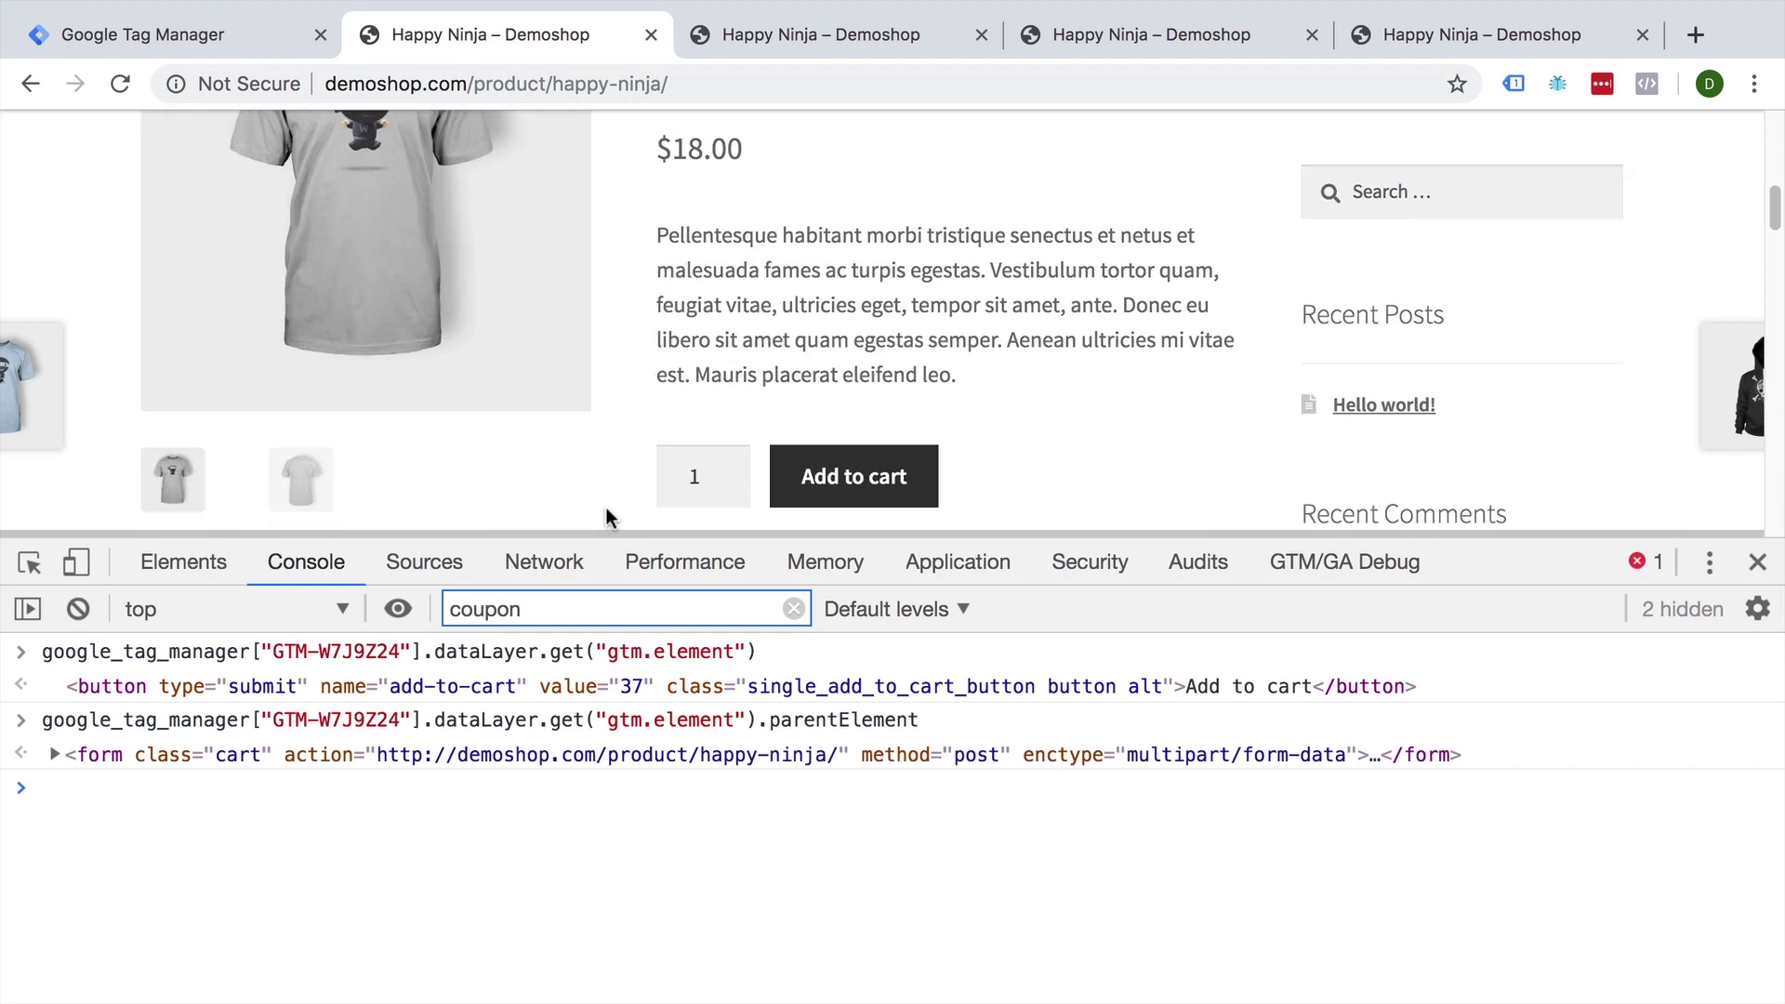
{"action": "scroll", "coordinate": [605, 517], "scroll_direction": "down", "scroll_amount": 2}
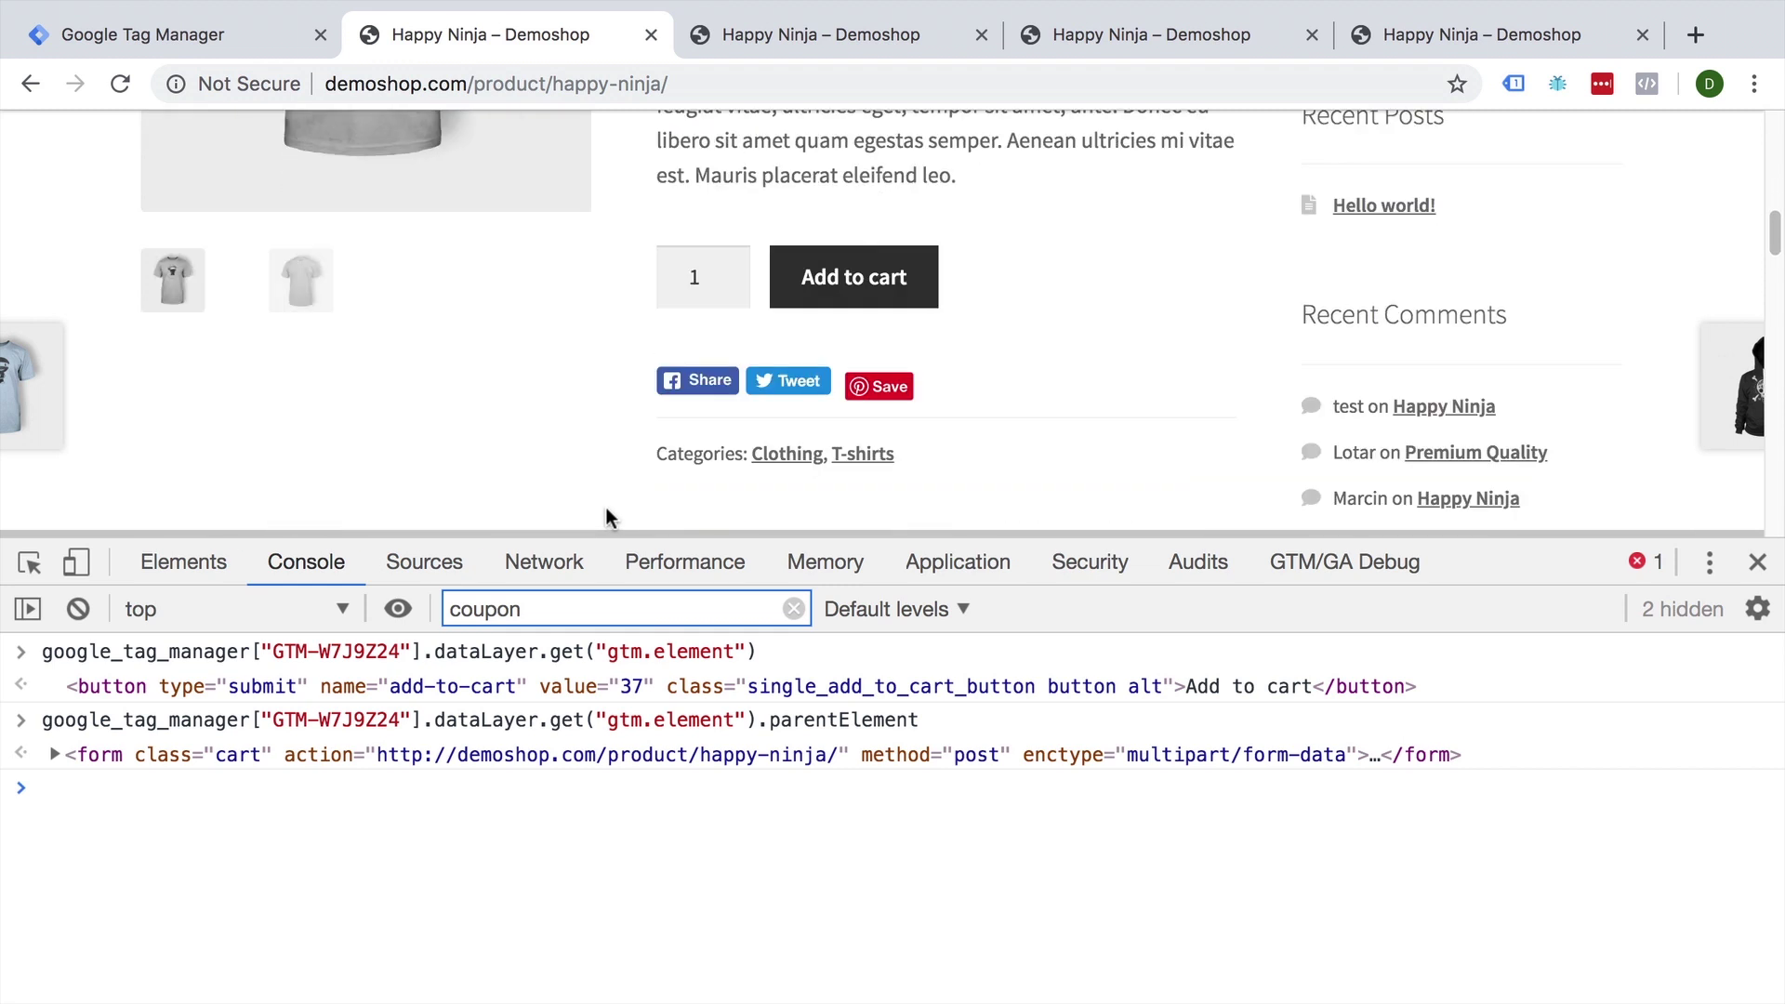
{"action": "right_click", "coordinate": [345, 753]}
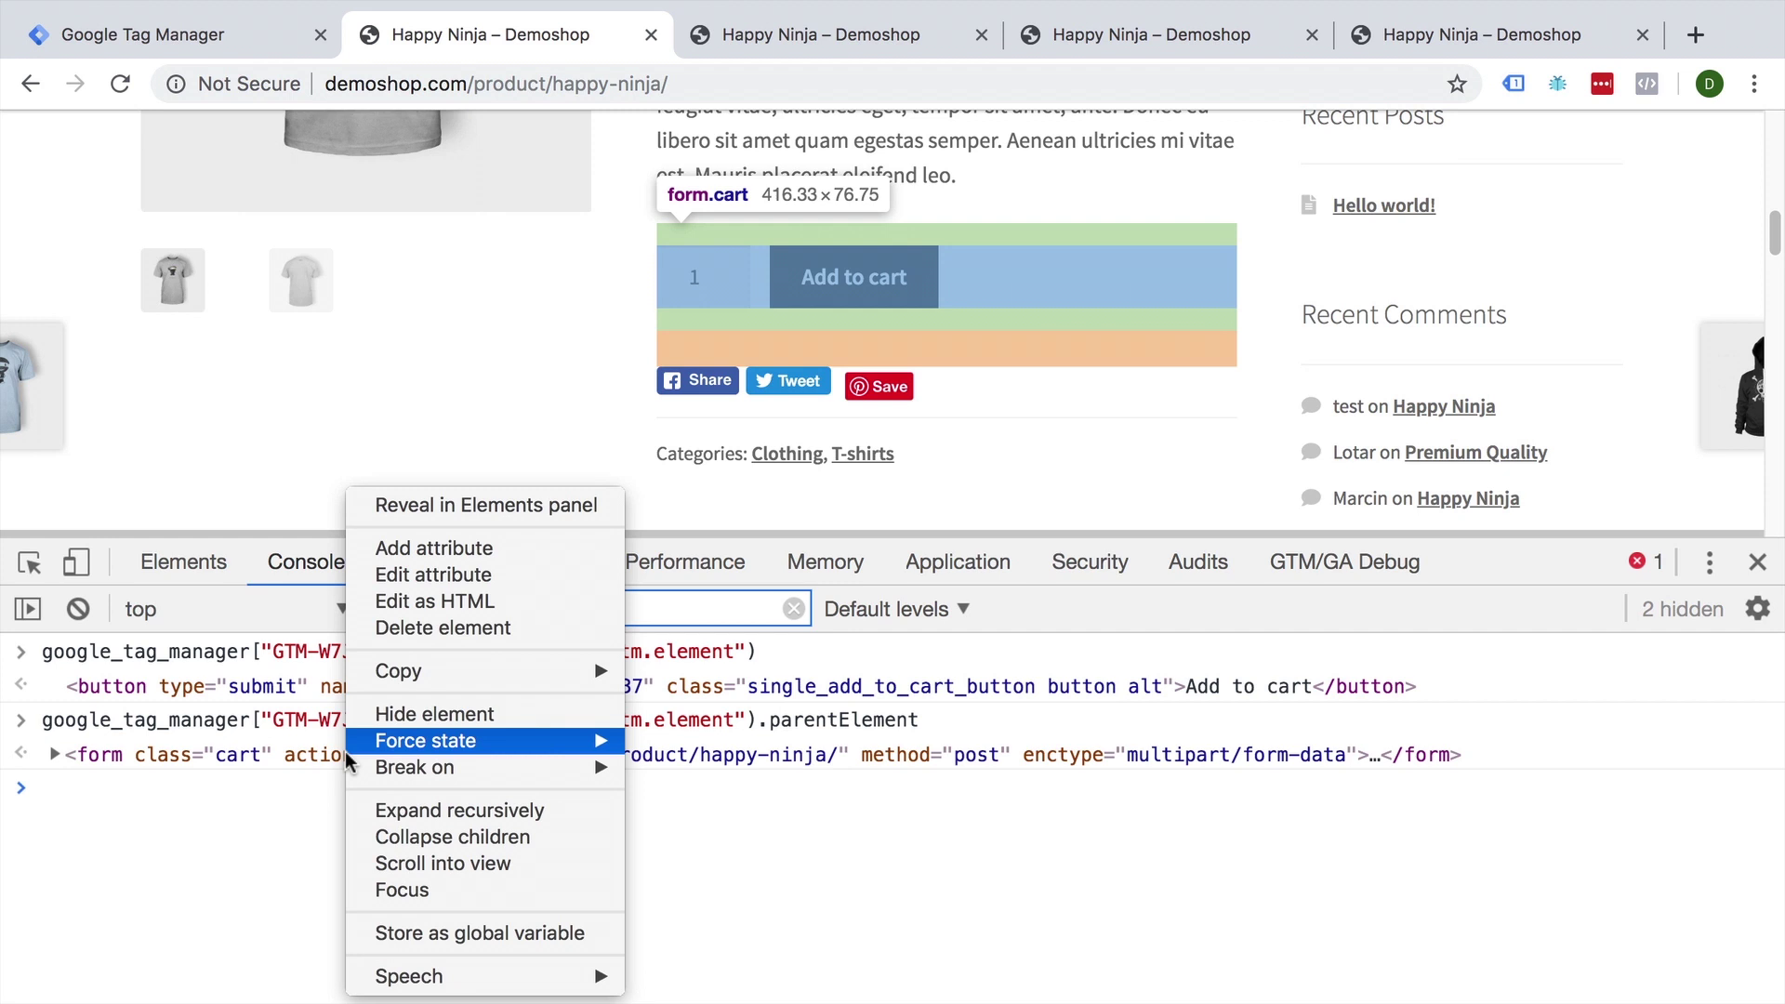
Run dataLayer.get("gtm.element").parentElement.parentElement, which throws a TypeError reading 'parentElement' of null.
{"action": "left_click", "coordinate": [476, 509]}
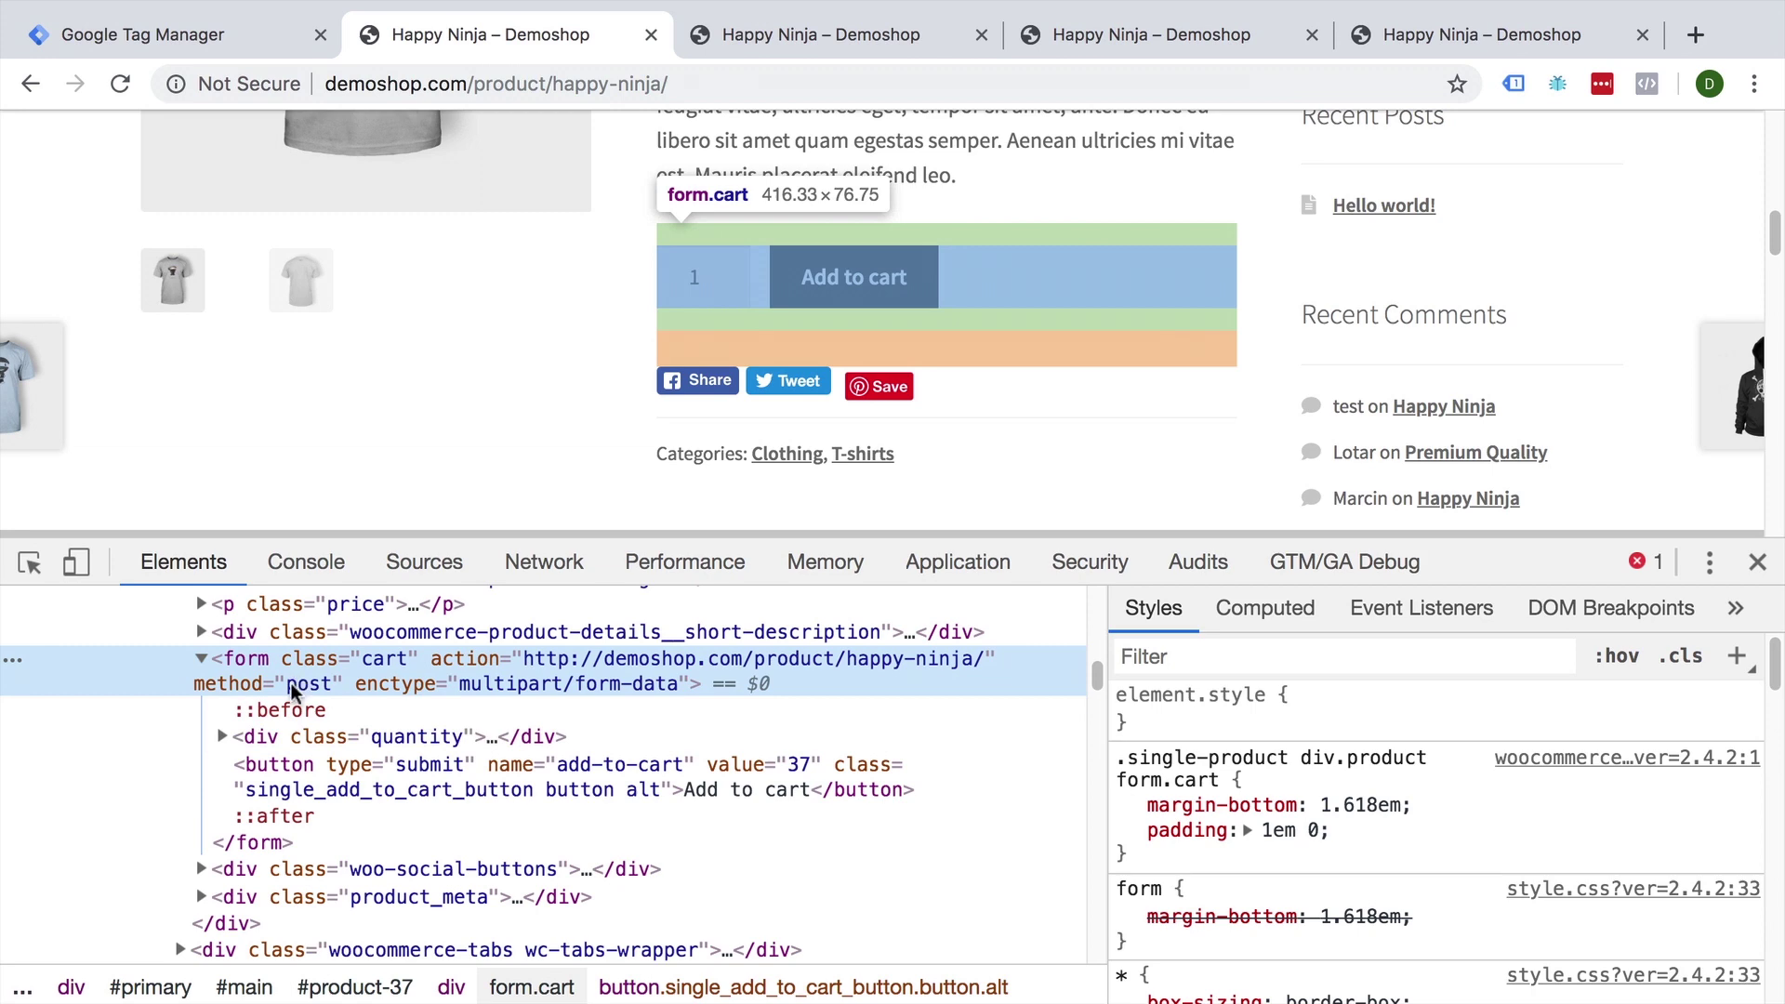
{"action": "scroll", "coordinate": [291, 687], "scroll_direction": "up", "scroll_amount": 3}
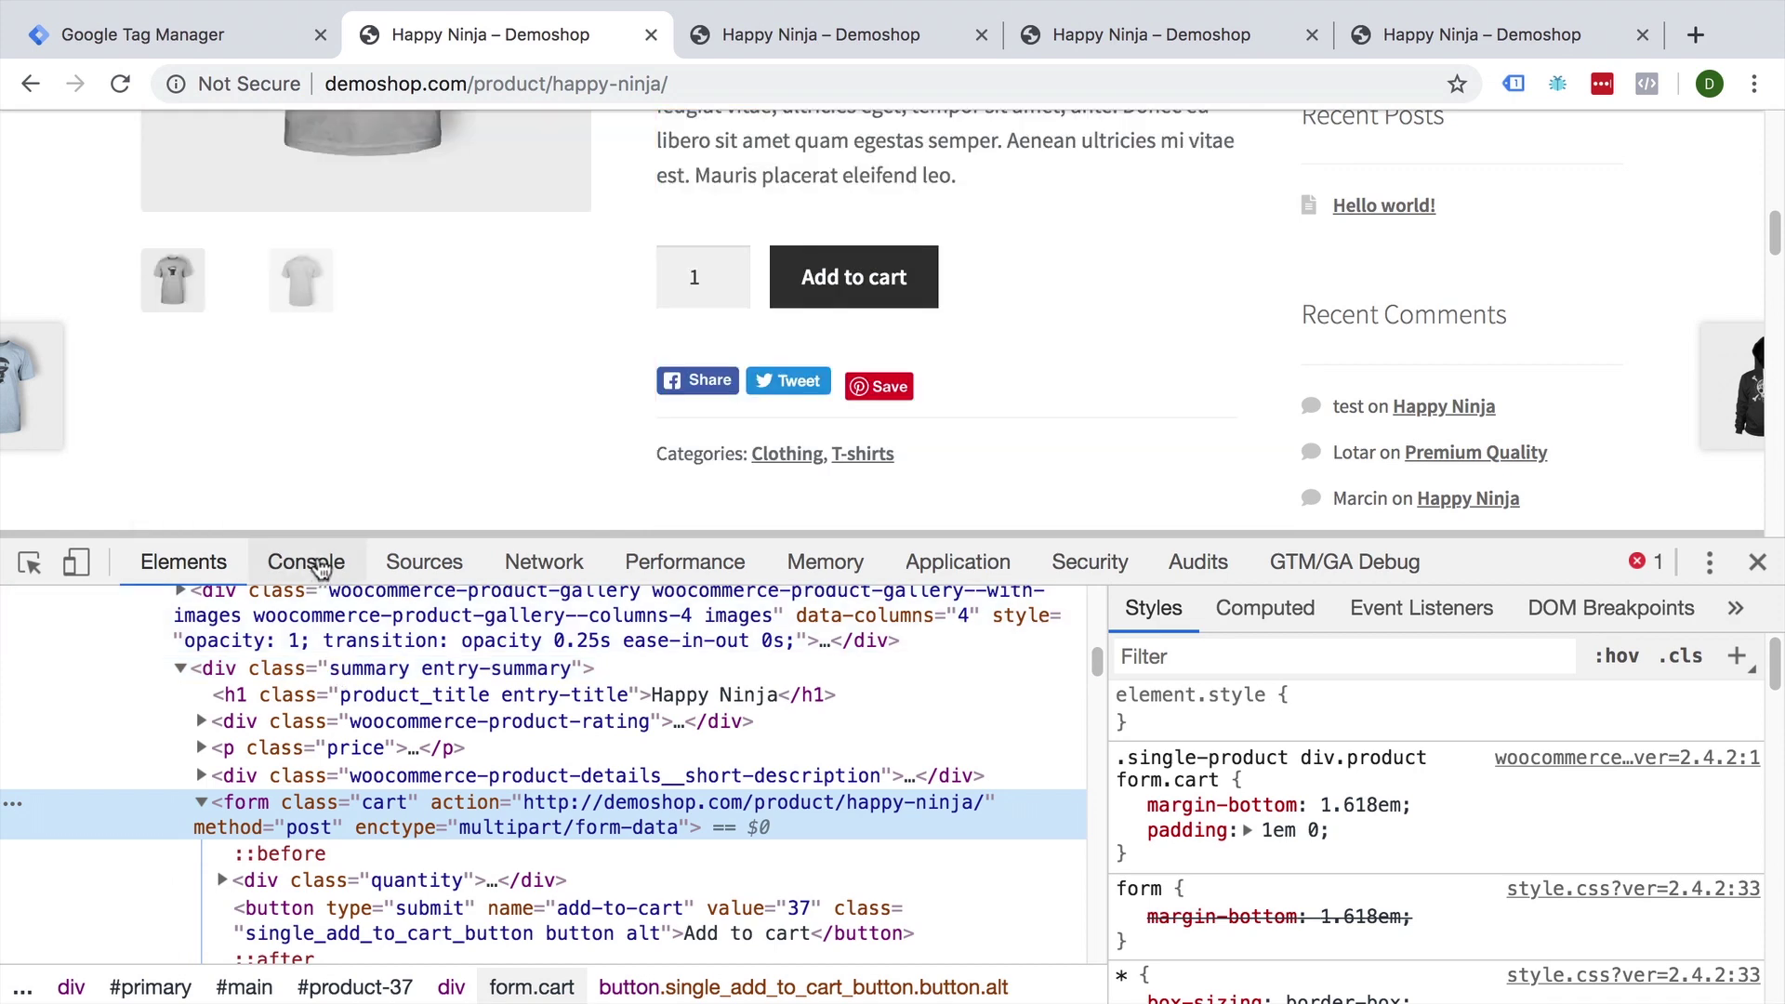
{"action": "left_click", "coordinate": [315, 565]}
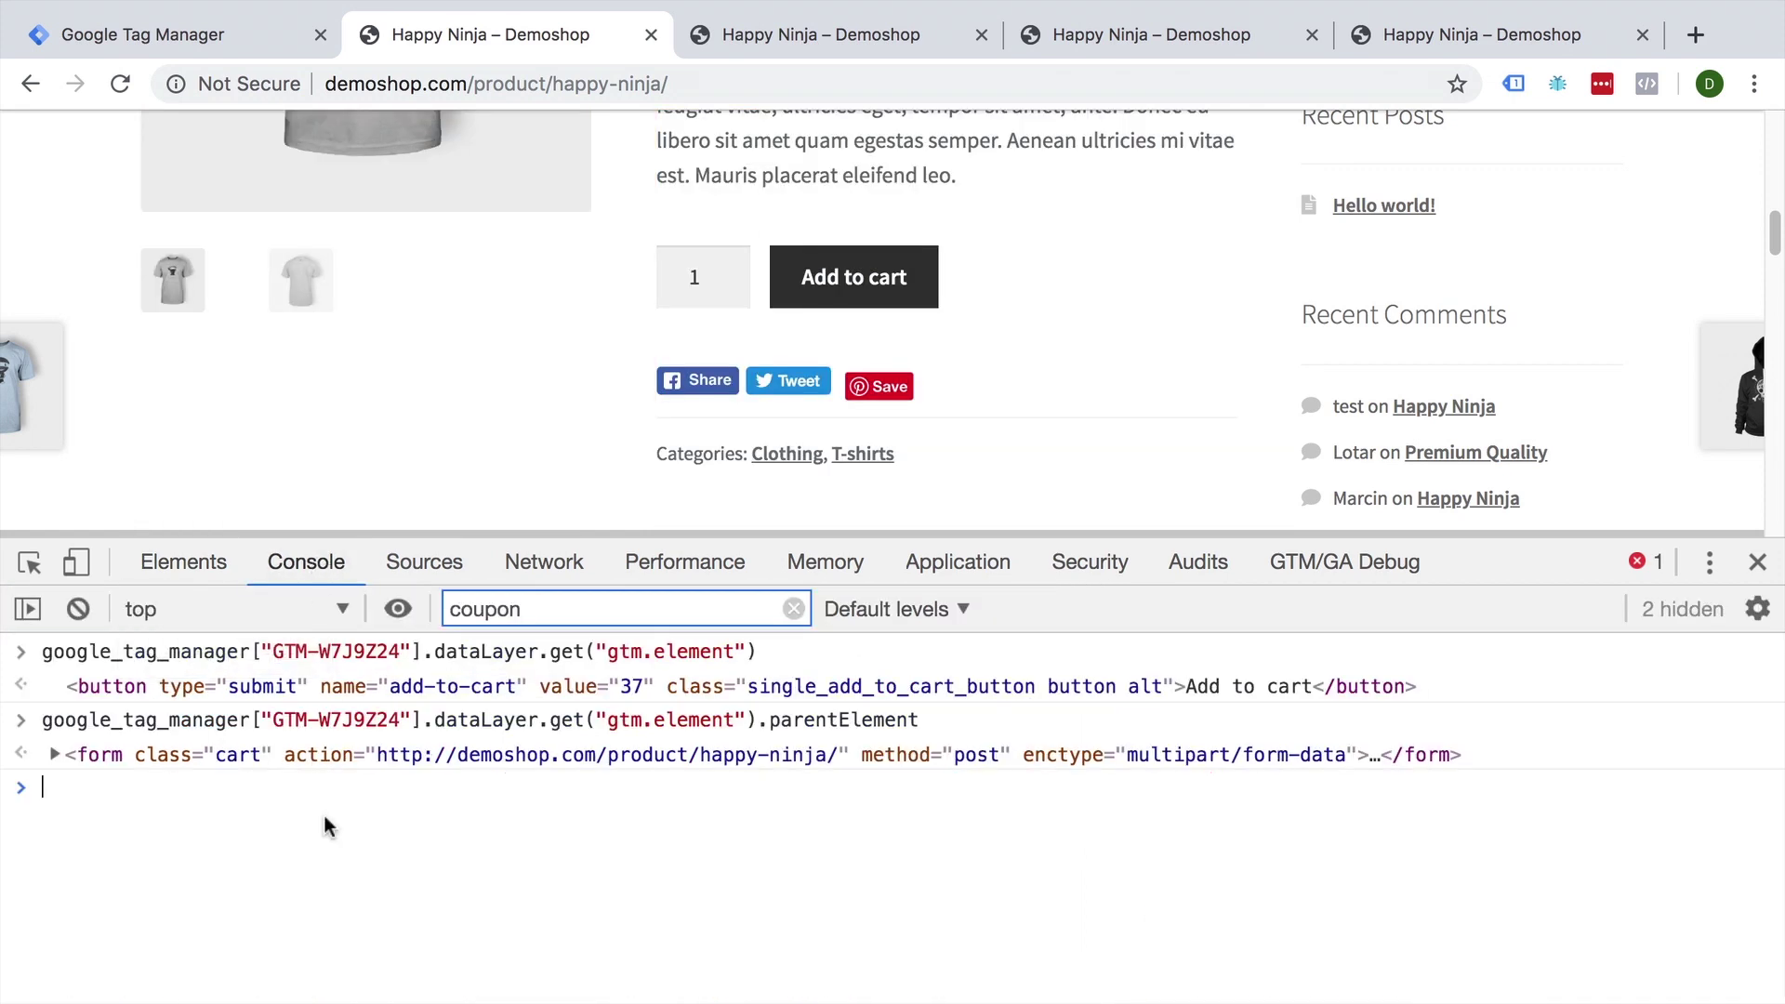
{"action": "key", "text": "Up"}
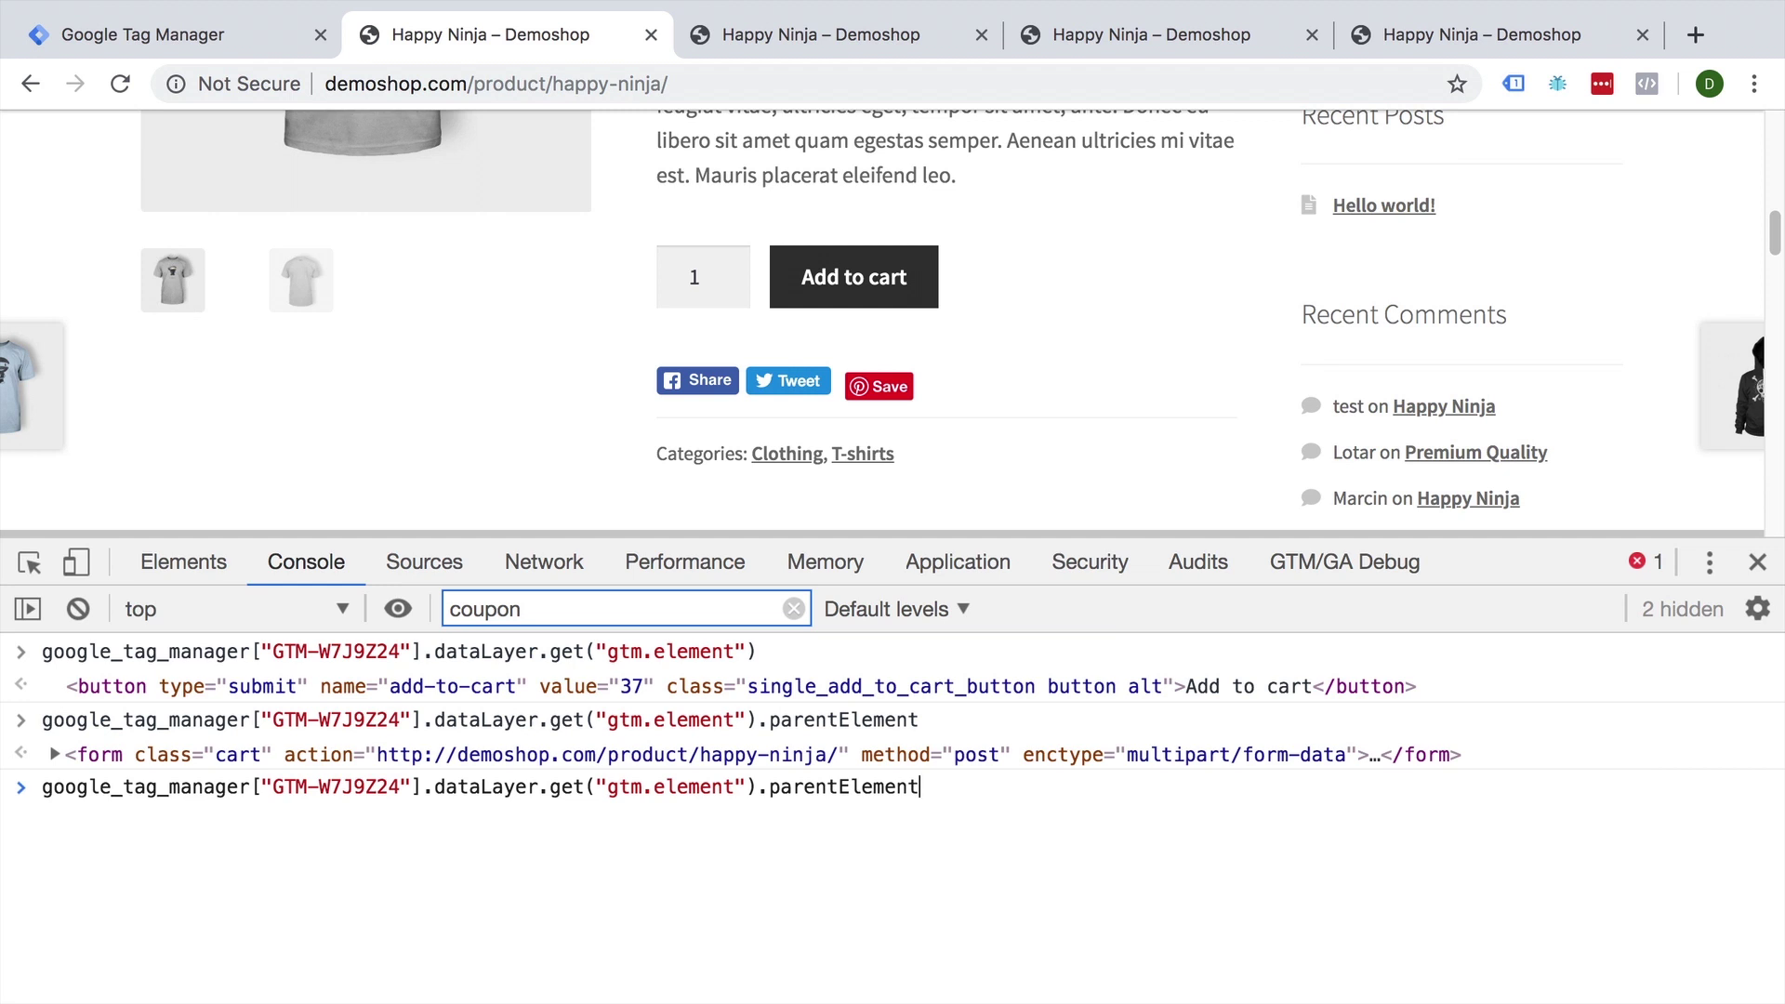
{"action": "type", "text": "."}
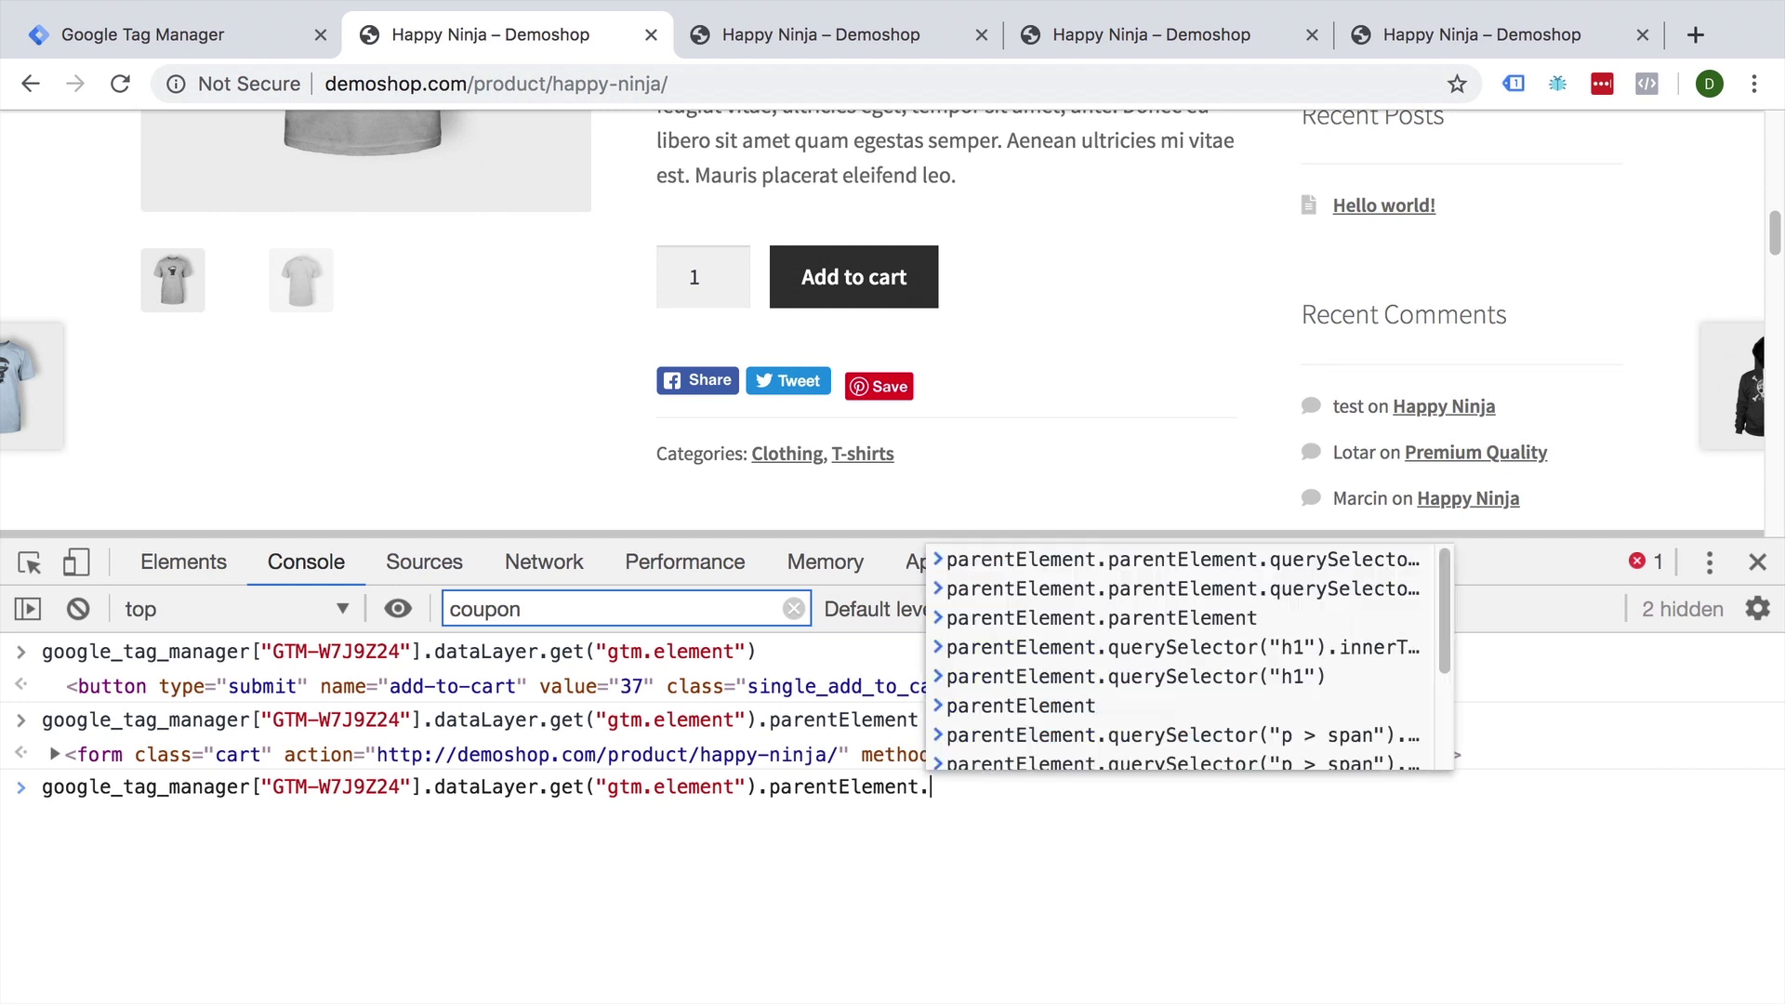
{"action": "type", "text": "parentEleme"}
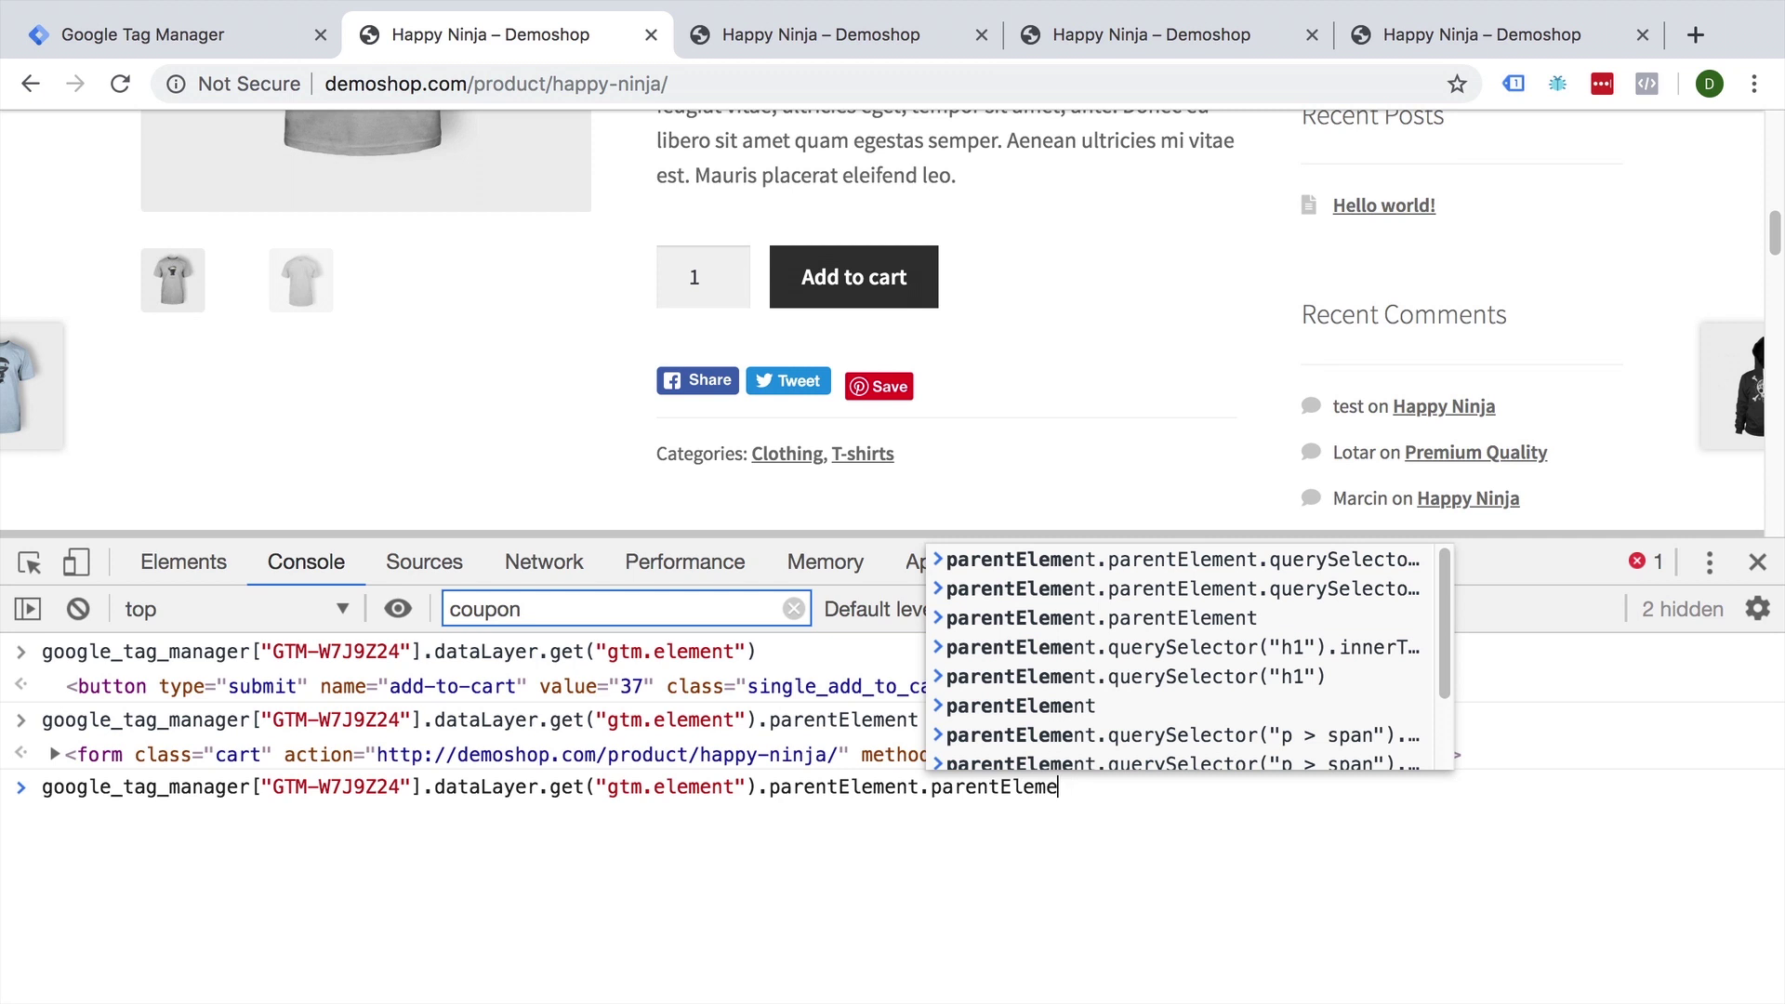
{"action": "type", "text": "nt"}
{"action": "key", "text": "Return"}
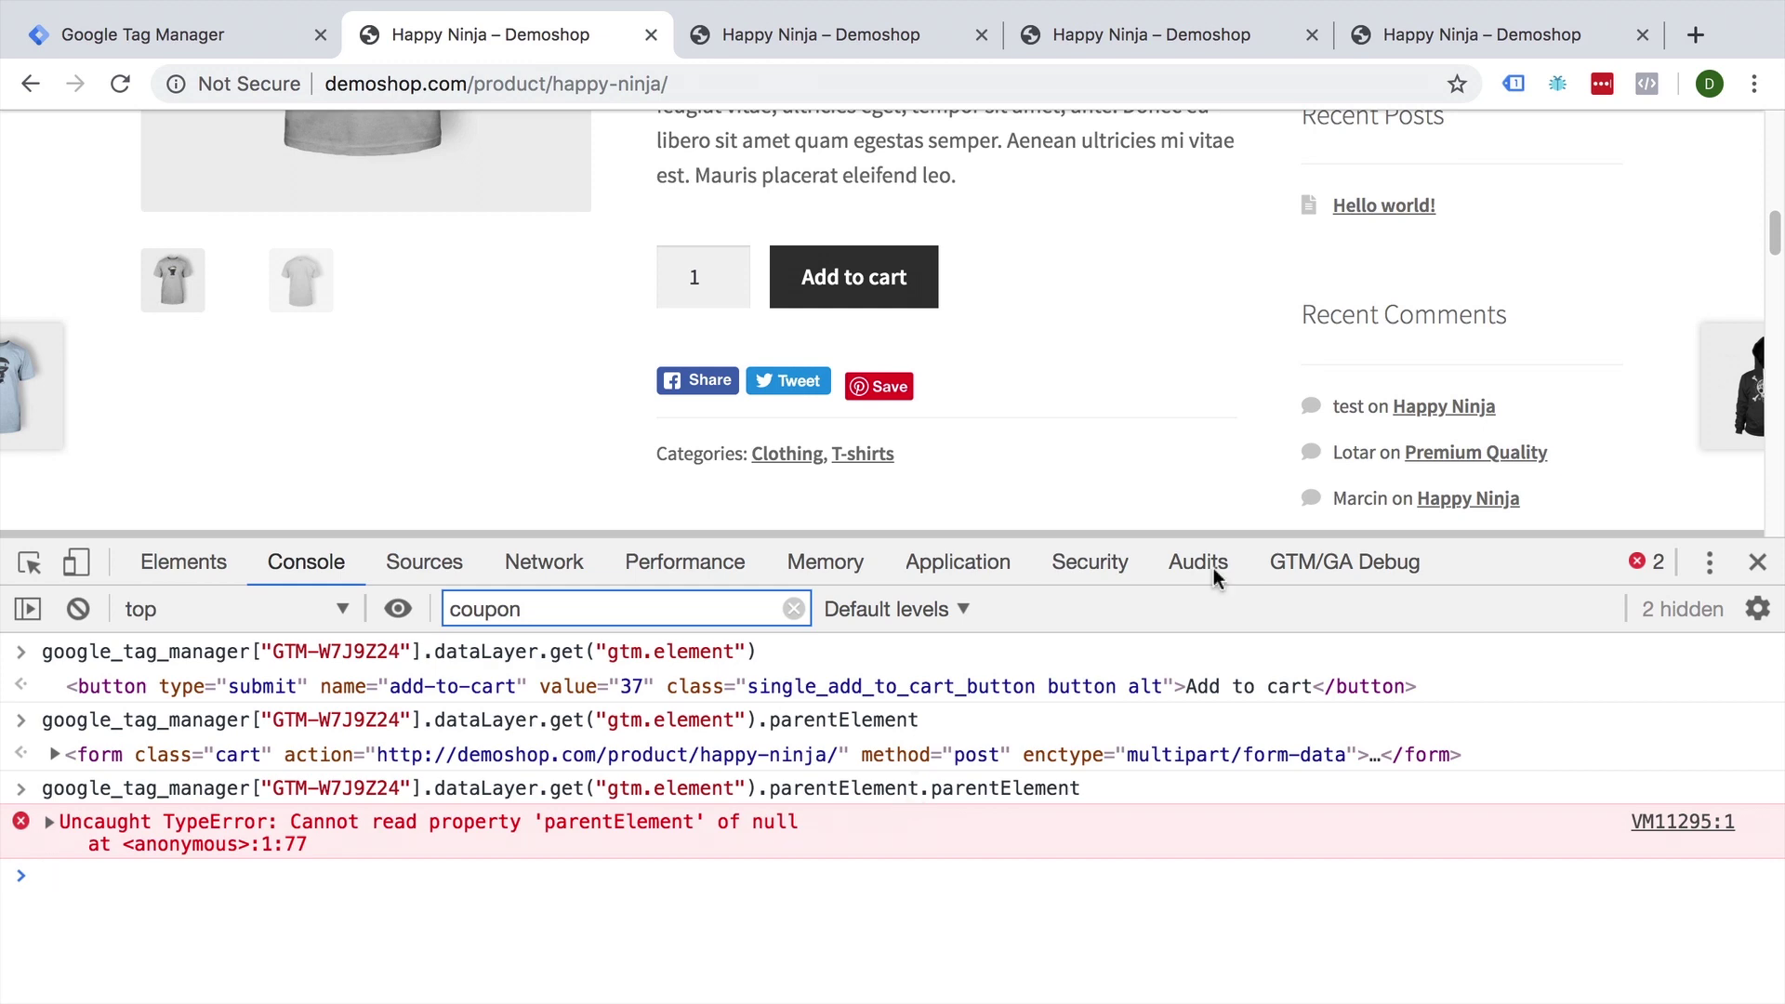
Enlarge the preview pane and rerun plain dataLayer.get("gtm.element"), which returns a fixed-position div.
{"action": "left_click_drag", "start_coordinate": [1382, 531], "coordinate": [1277, 148]}
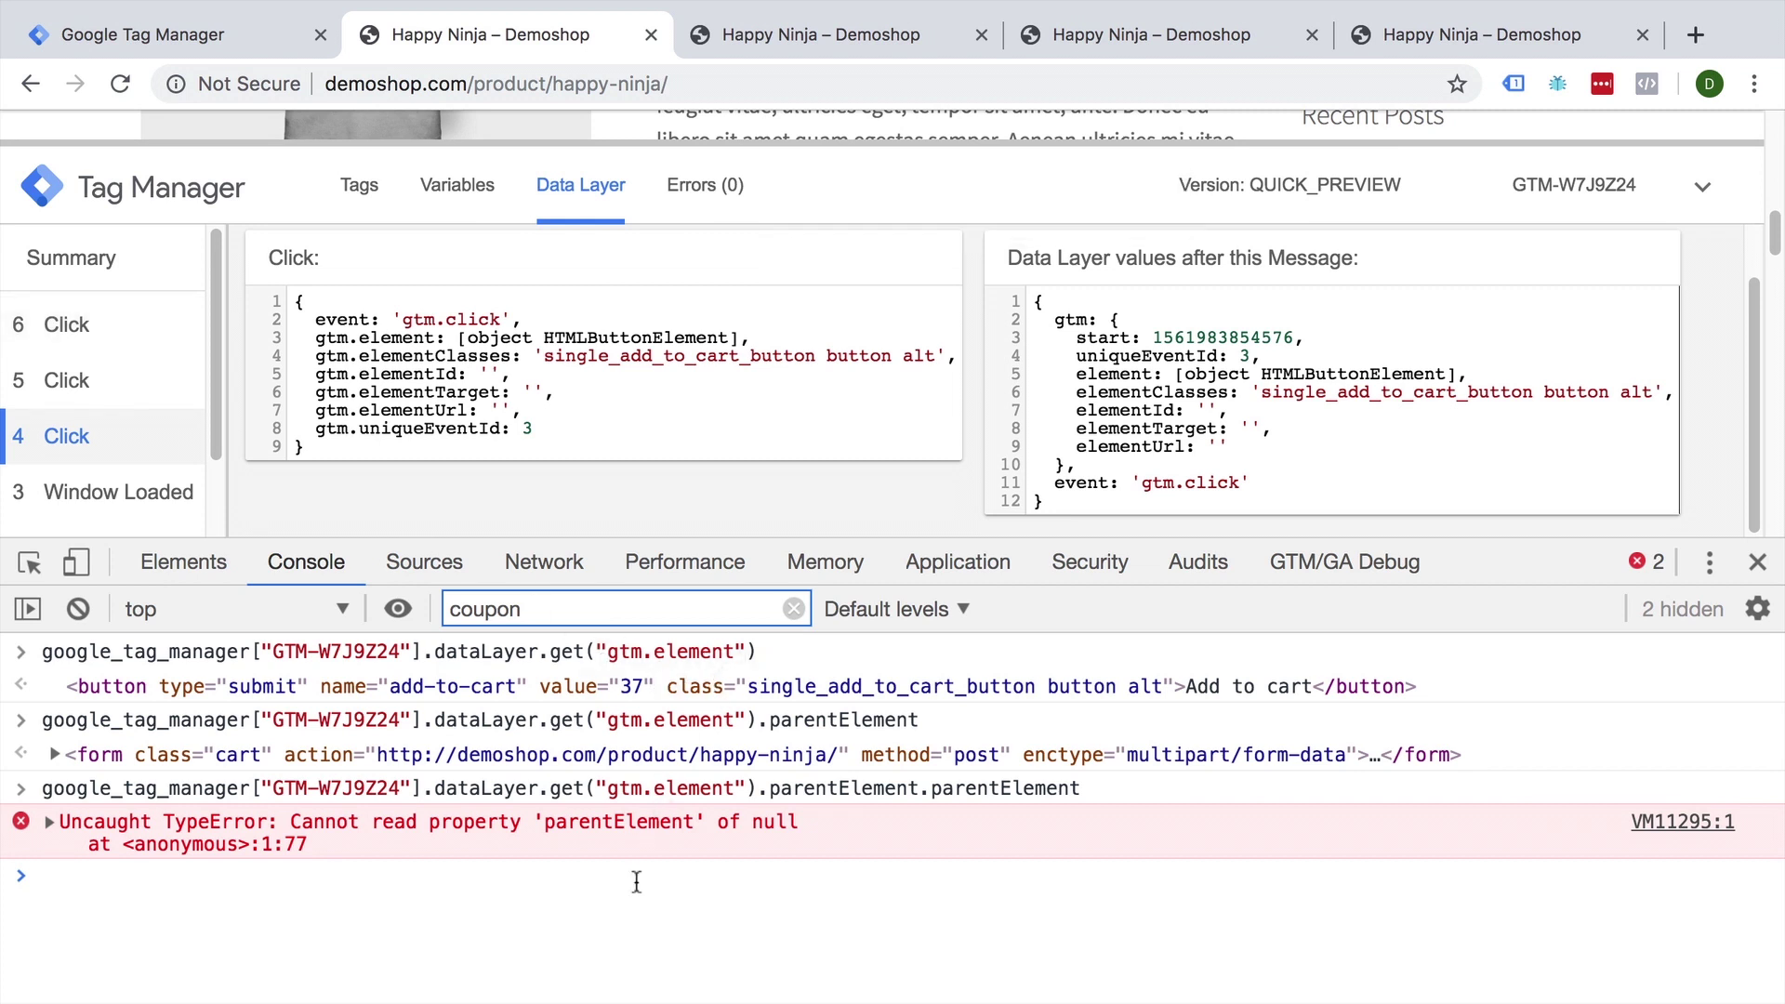
{"action": "key", "text": "Up"}
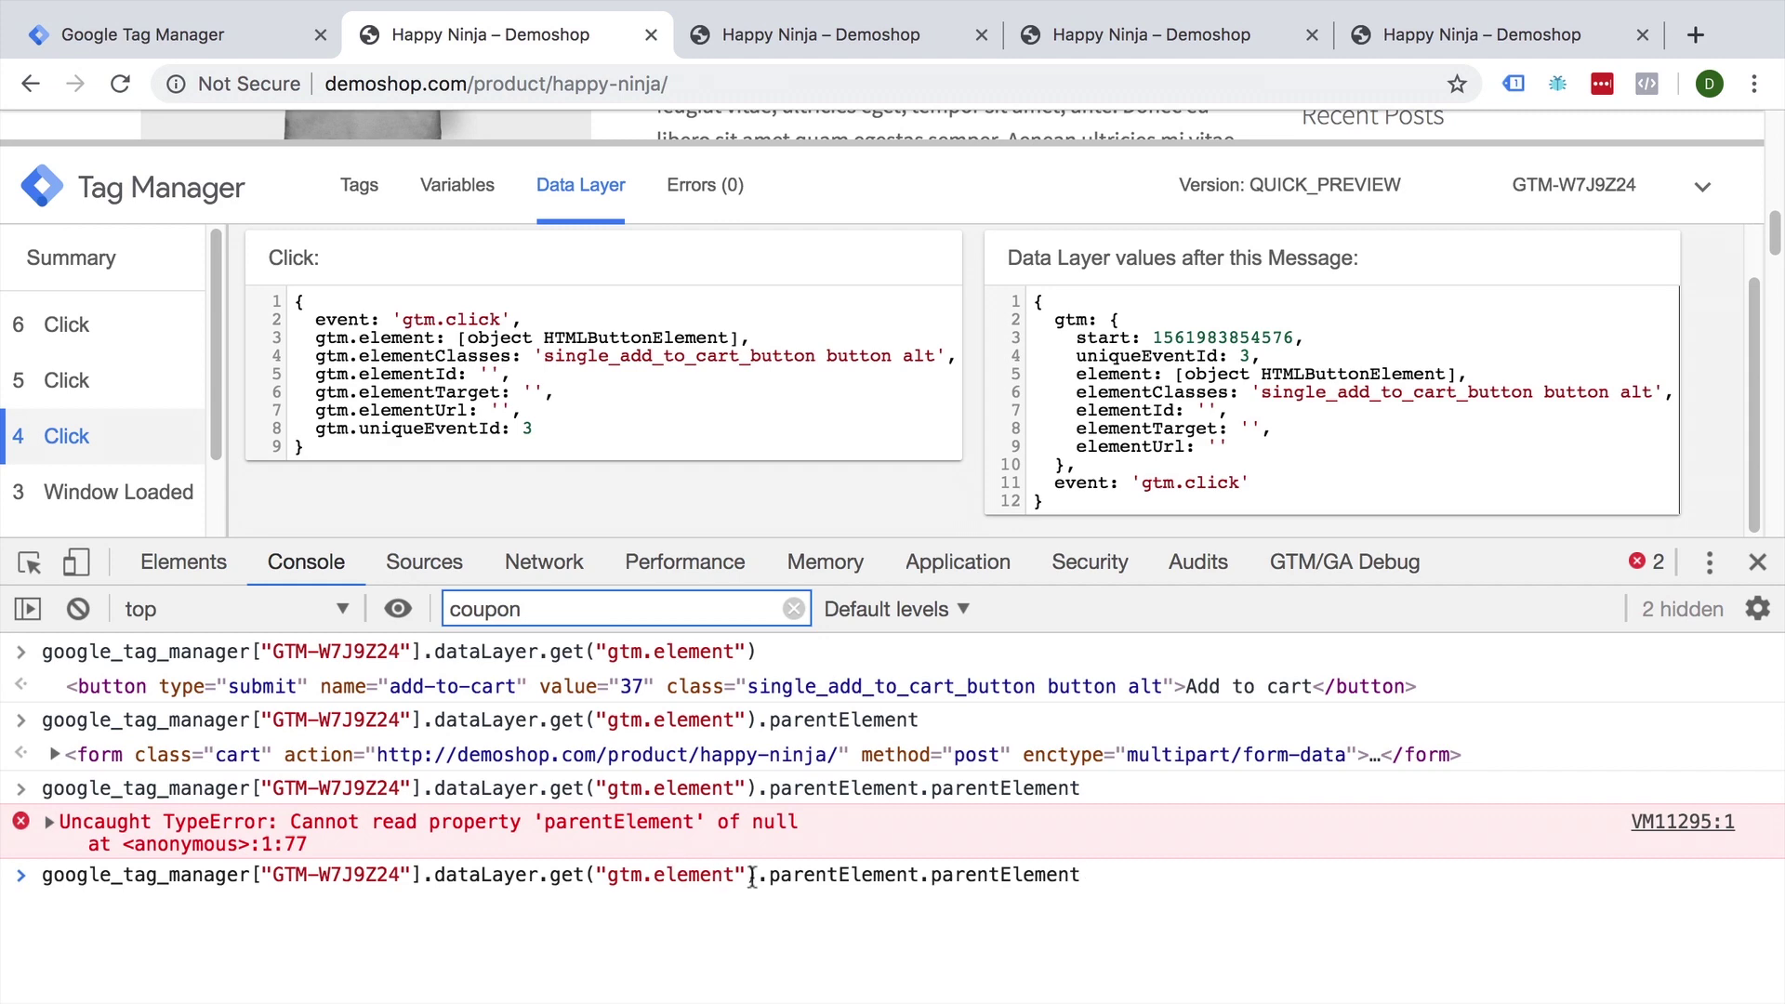
{"action": "left_click_drag", "start_coordinate": [756, 878], "coordinate": [1233, 889]}
{"action": "key", "text": "BackSpace"}
{"action": "key", "text": "Return"}
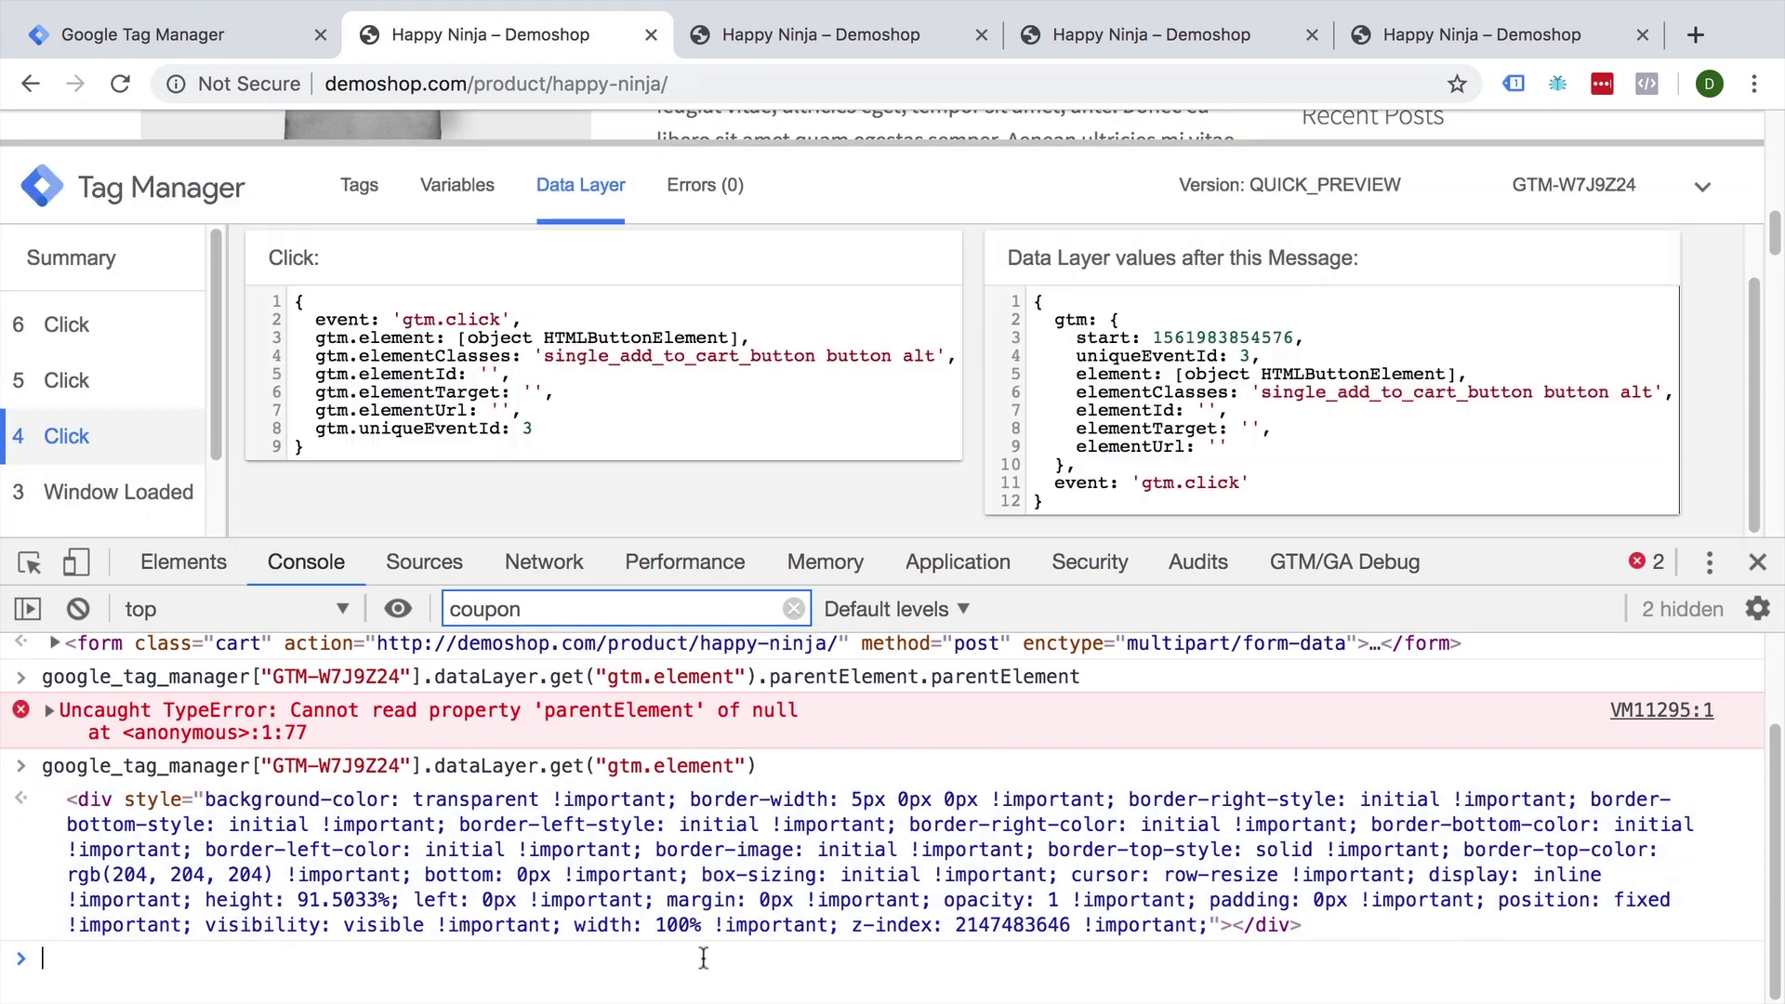
Add Happy Ninja to the cart so gtm.element resolves to the Add to cart button.
{"action": "left_click_drag", "start_coordinate": [962, 141], "coordinate": [912, 610]}
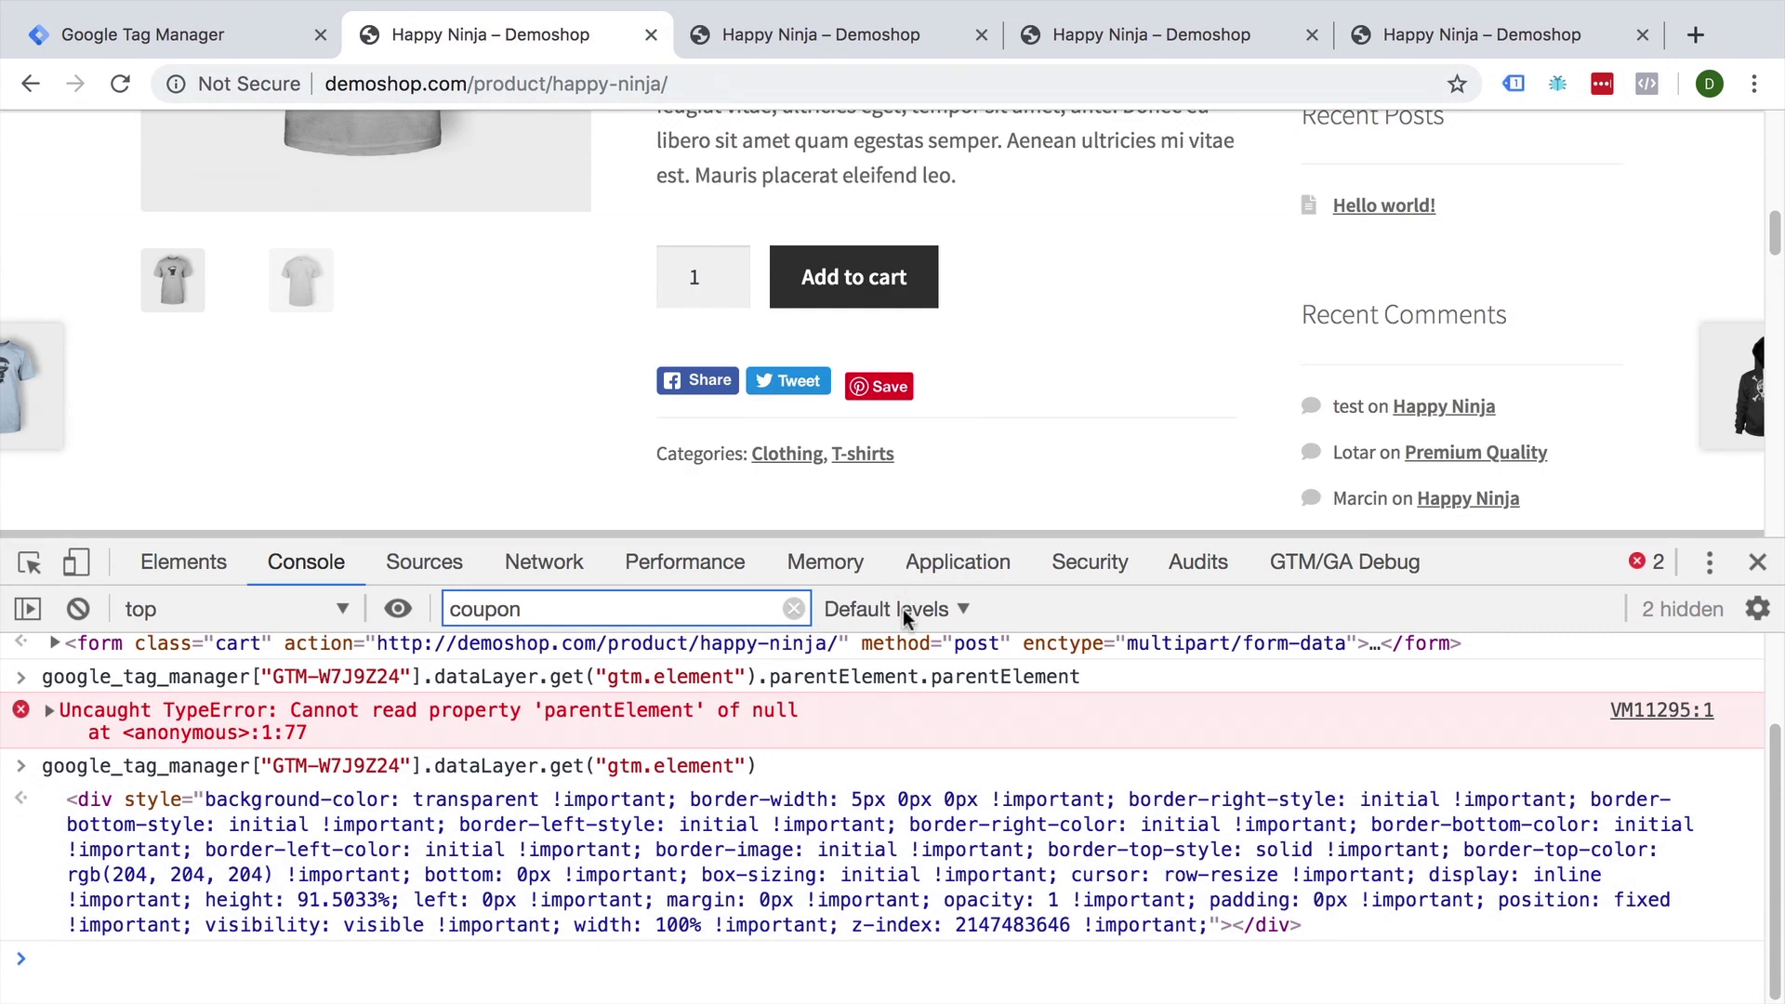
{"action": "left_click", "coordinate": [863, 283], "text": "super"}
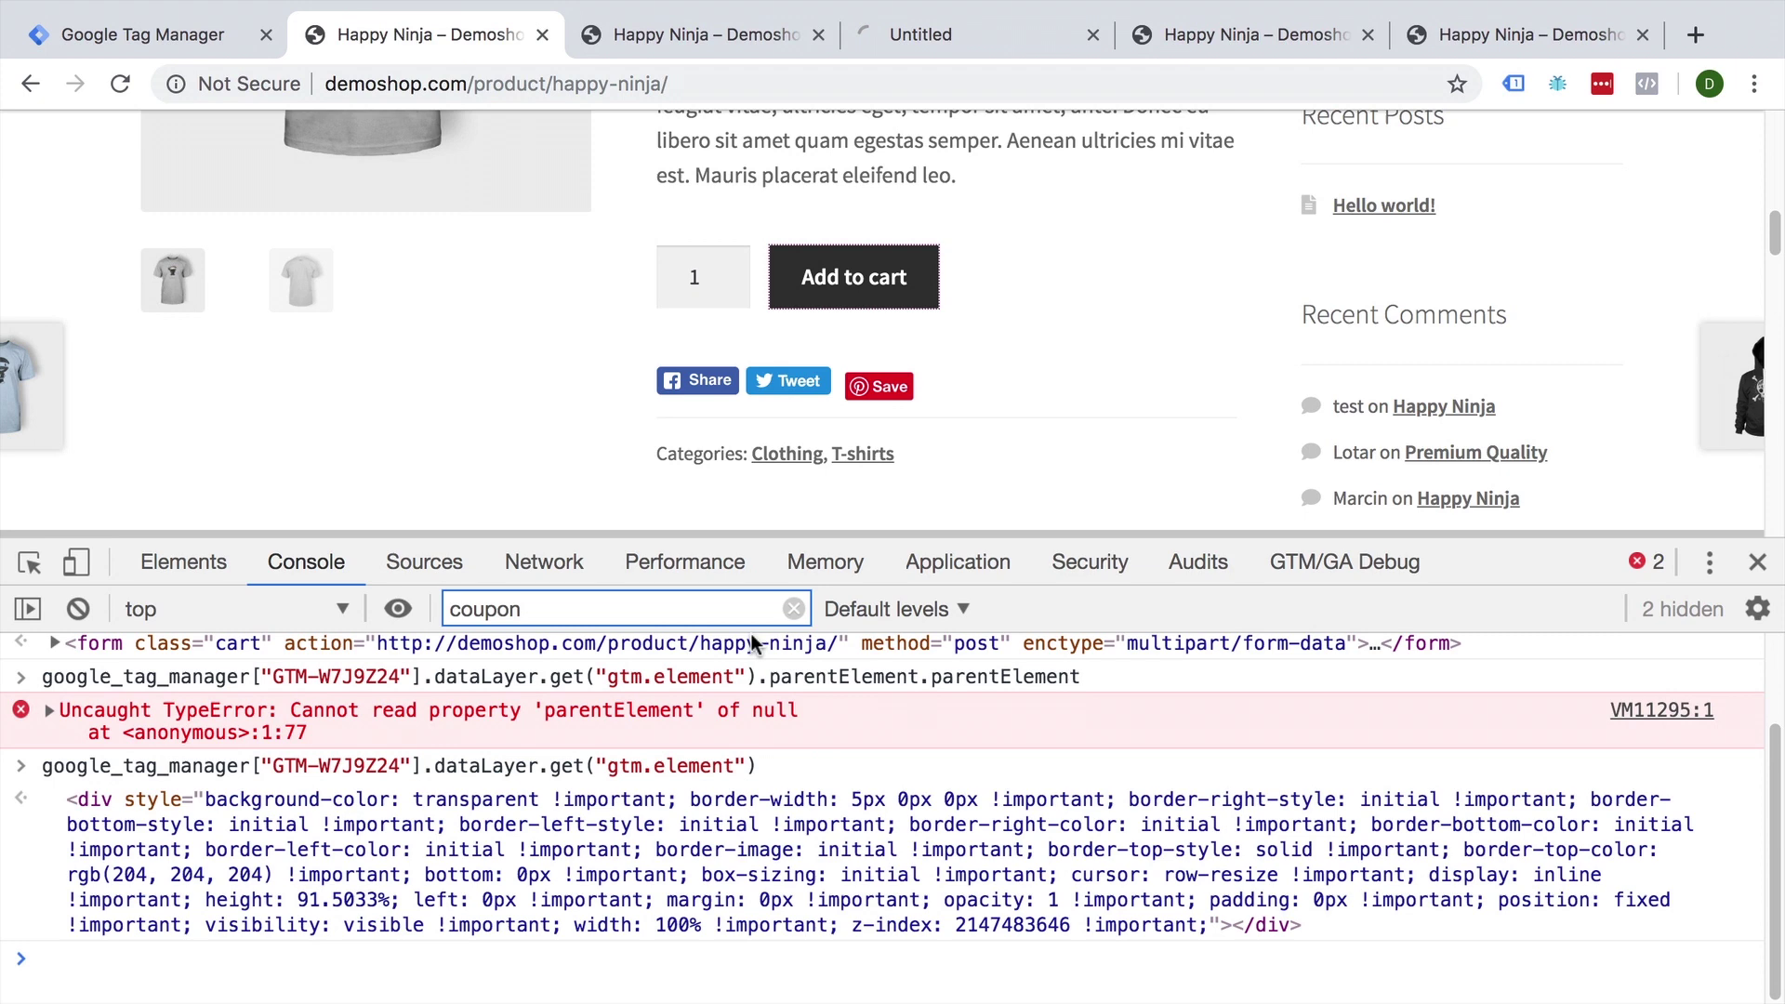
{"action": "key", "text": "Up"}
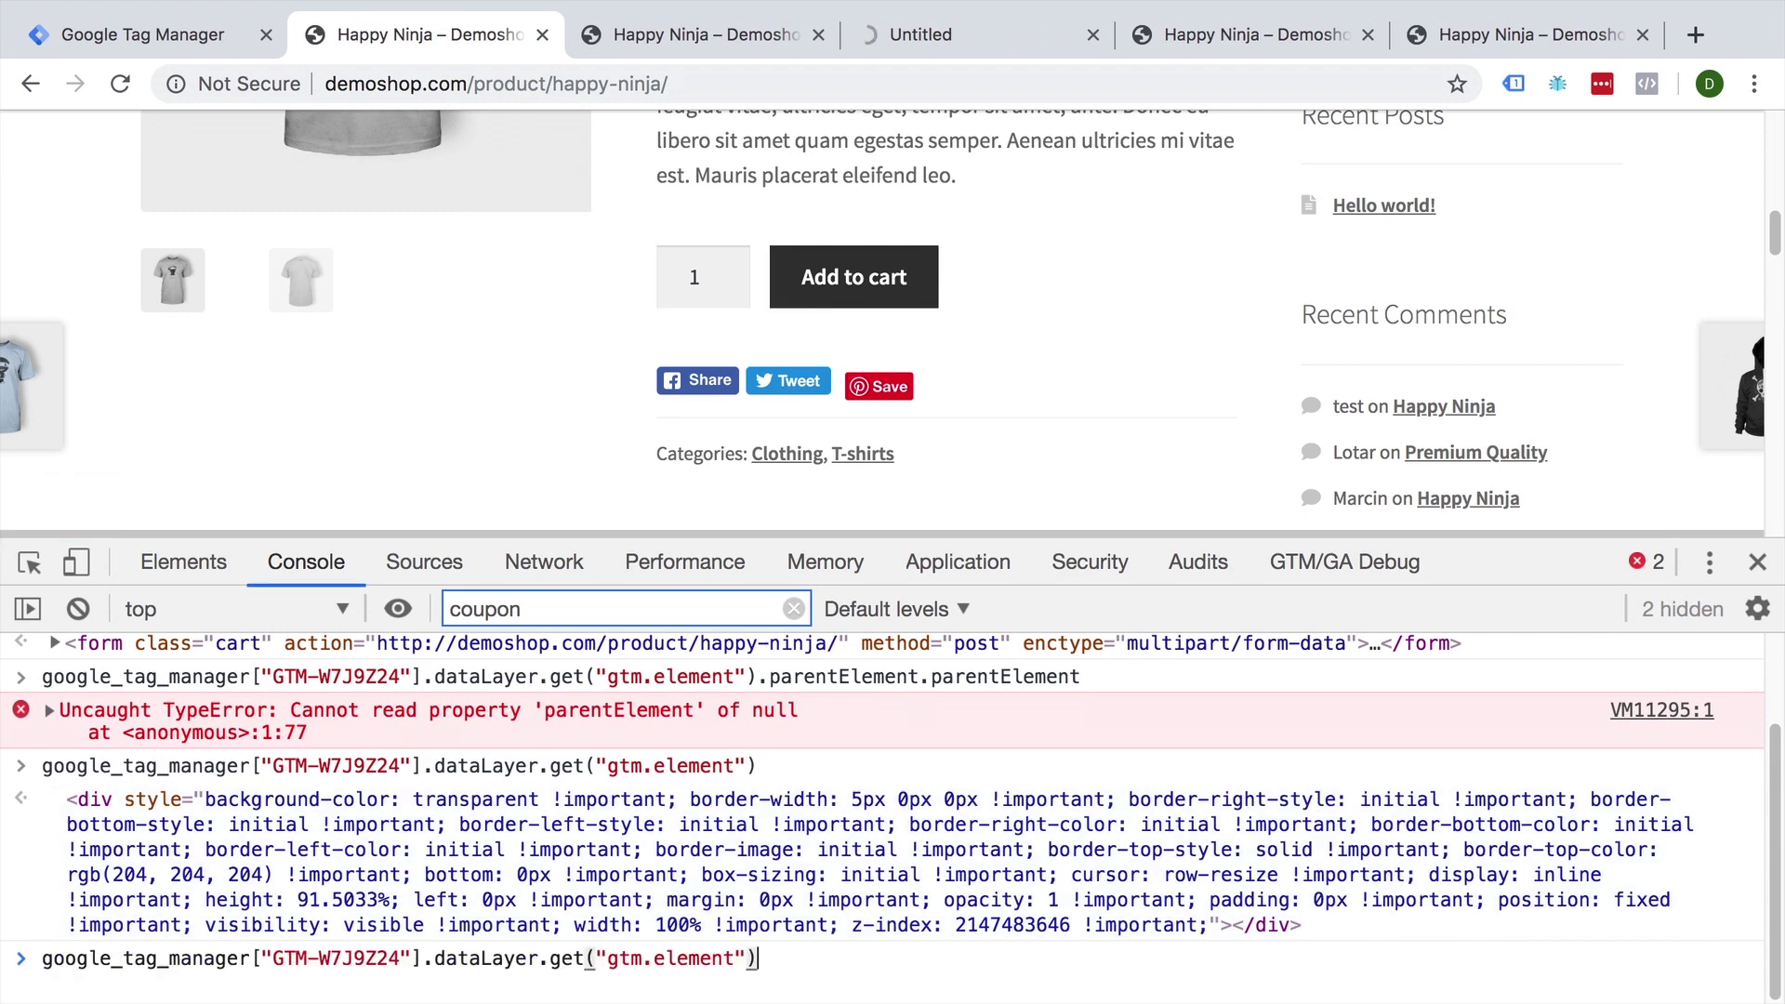
{"action": "key", "text": "Return"}
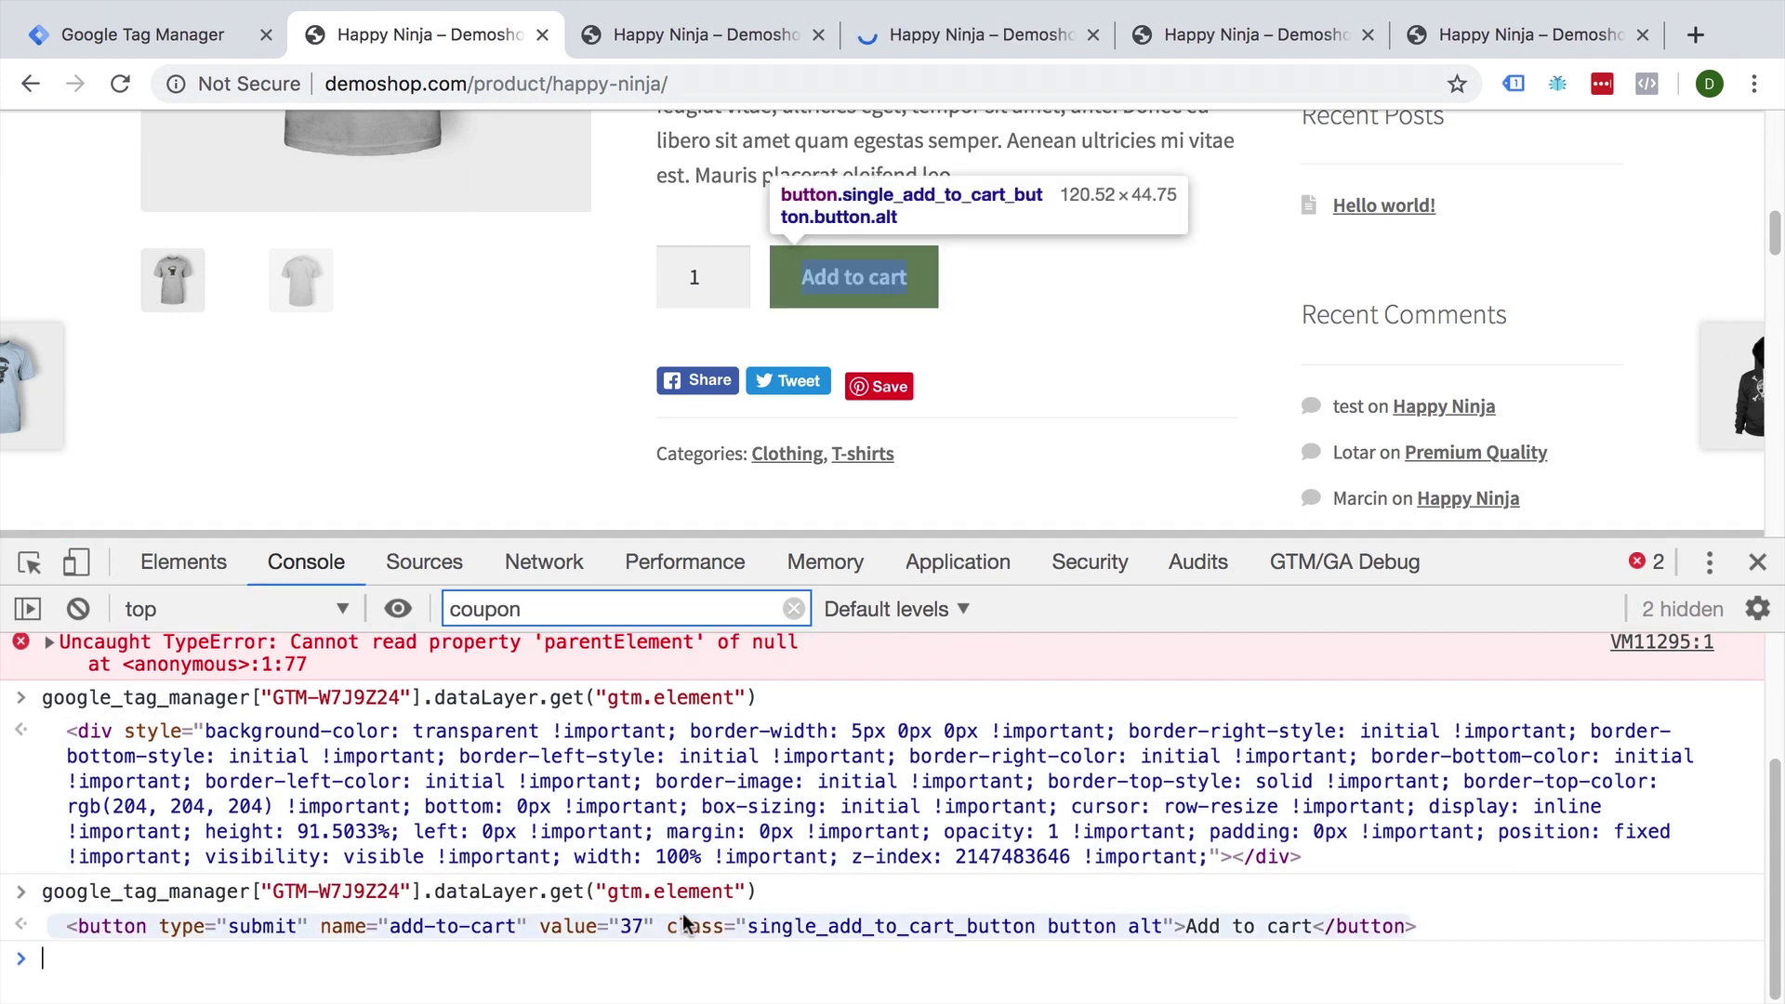
Get the button's grandparent, the 'summary entry-summary' div, and reveal it in the Elements panel.
{"action": "key", "text": "Up"}
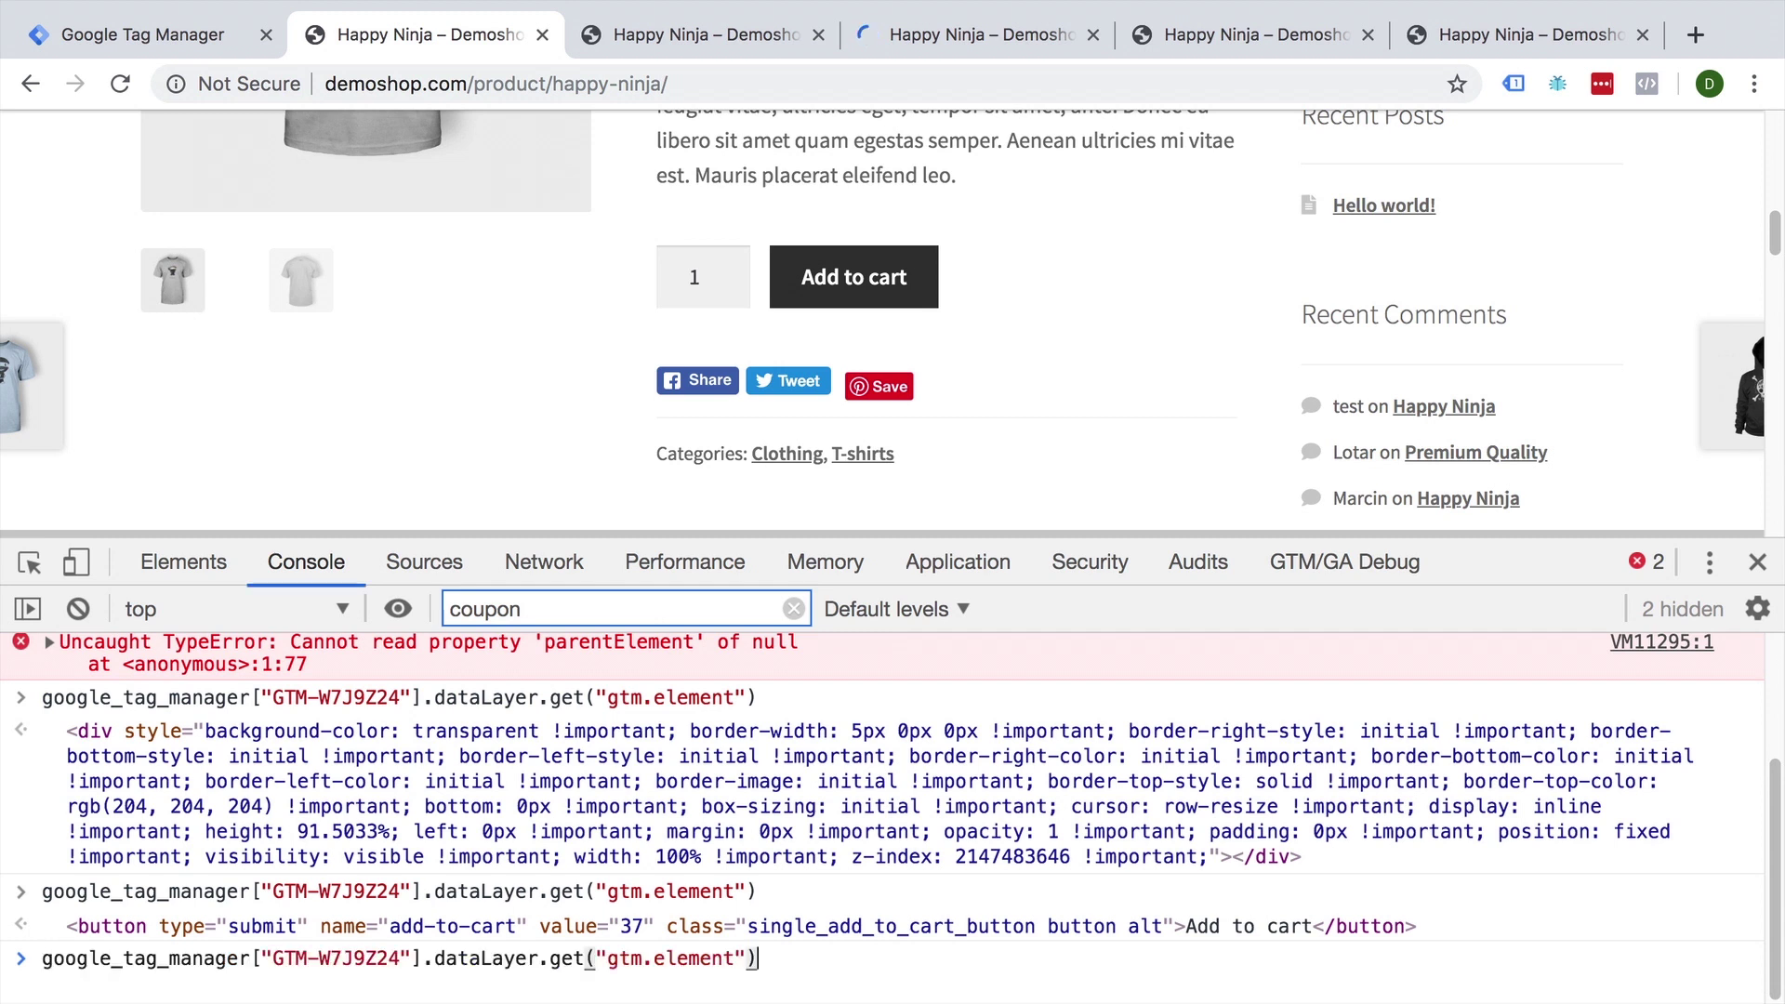
{"action": "type", "text": ".parentElement.parentElement"}
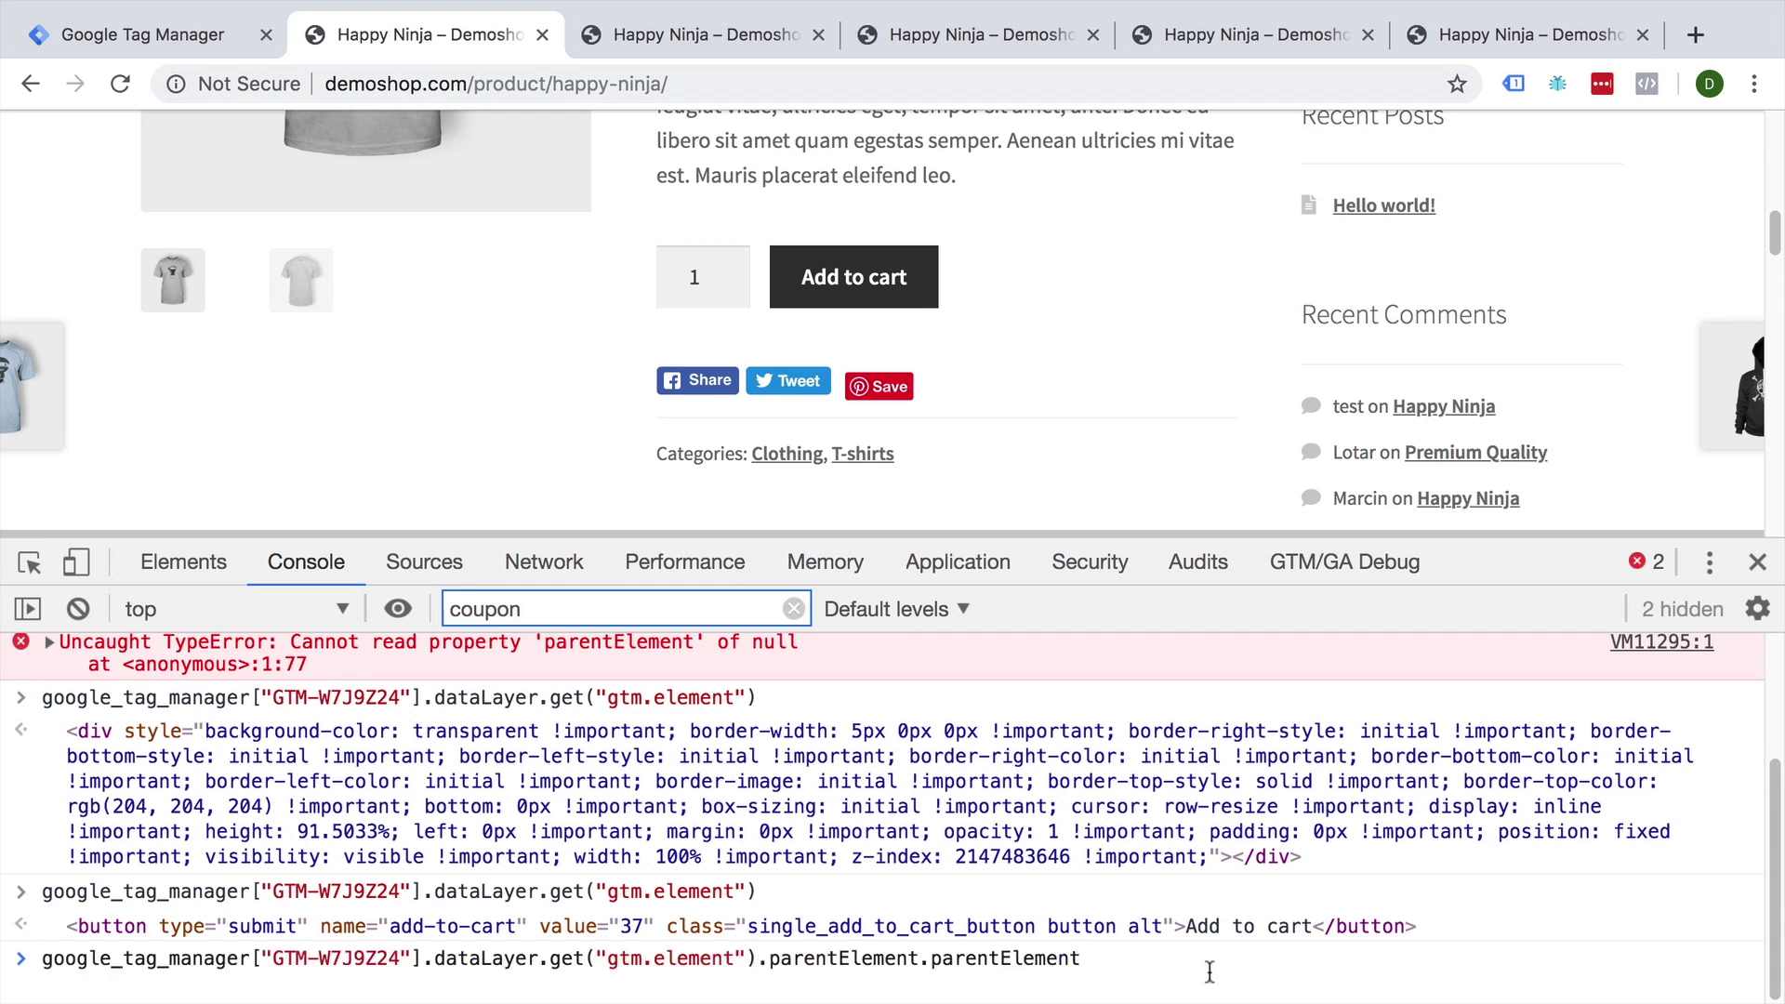
{"action": "key", "text": "Return"}
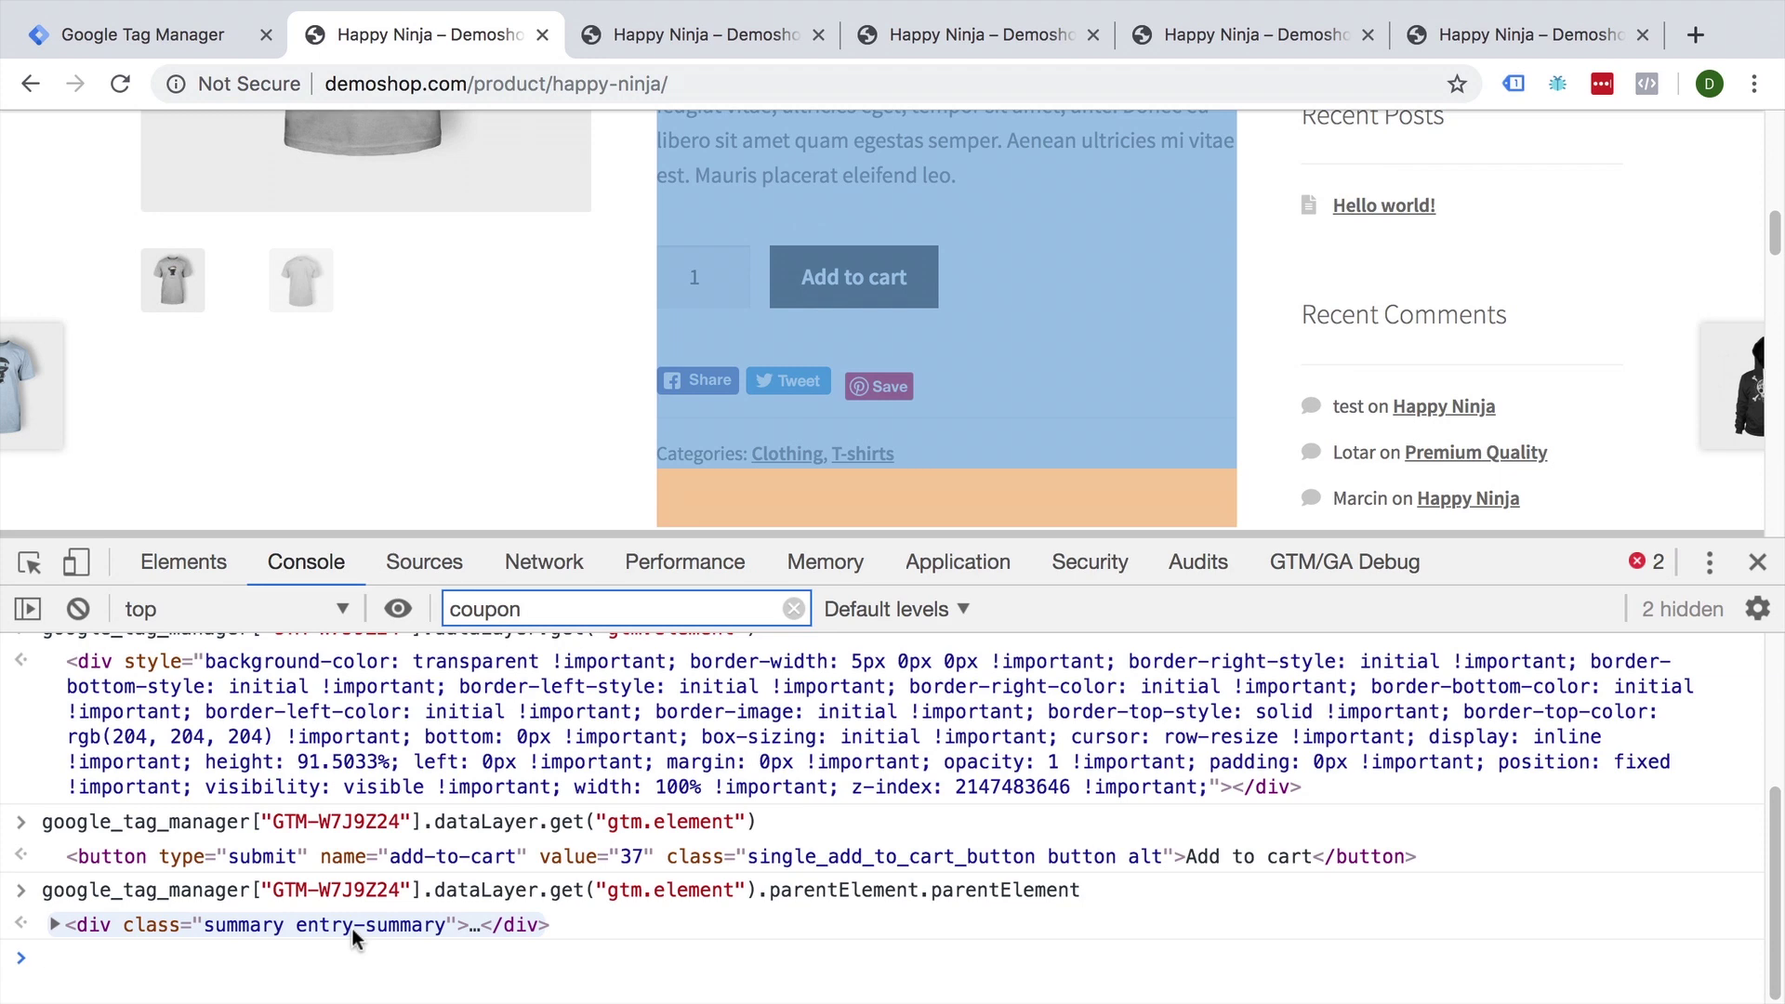
{"action": "scroll", "coordinate": [1088, 356], "scroll_direction": "up", "scroll_amount": 5}
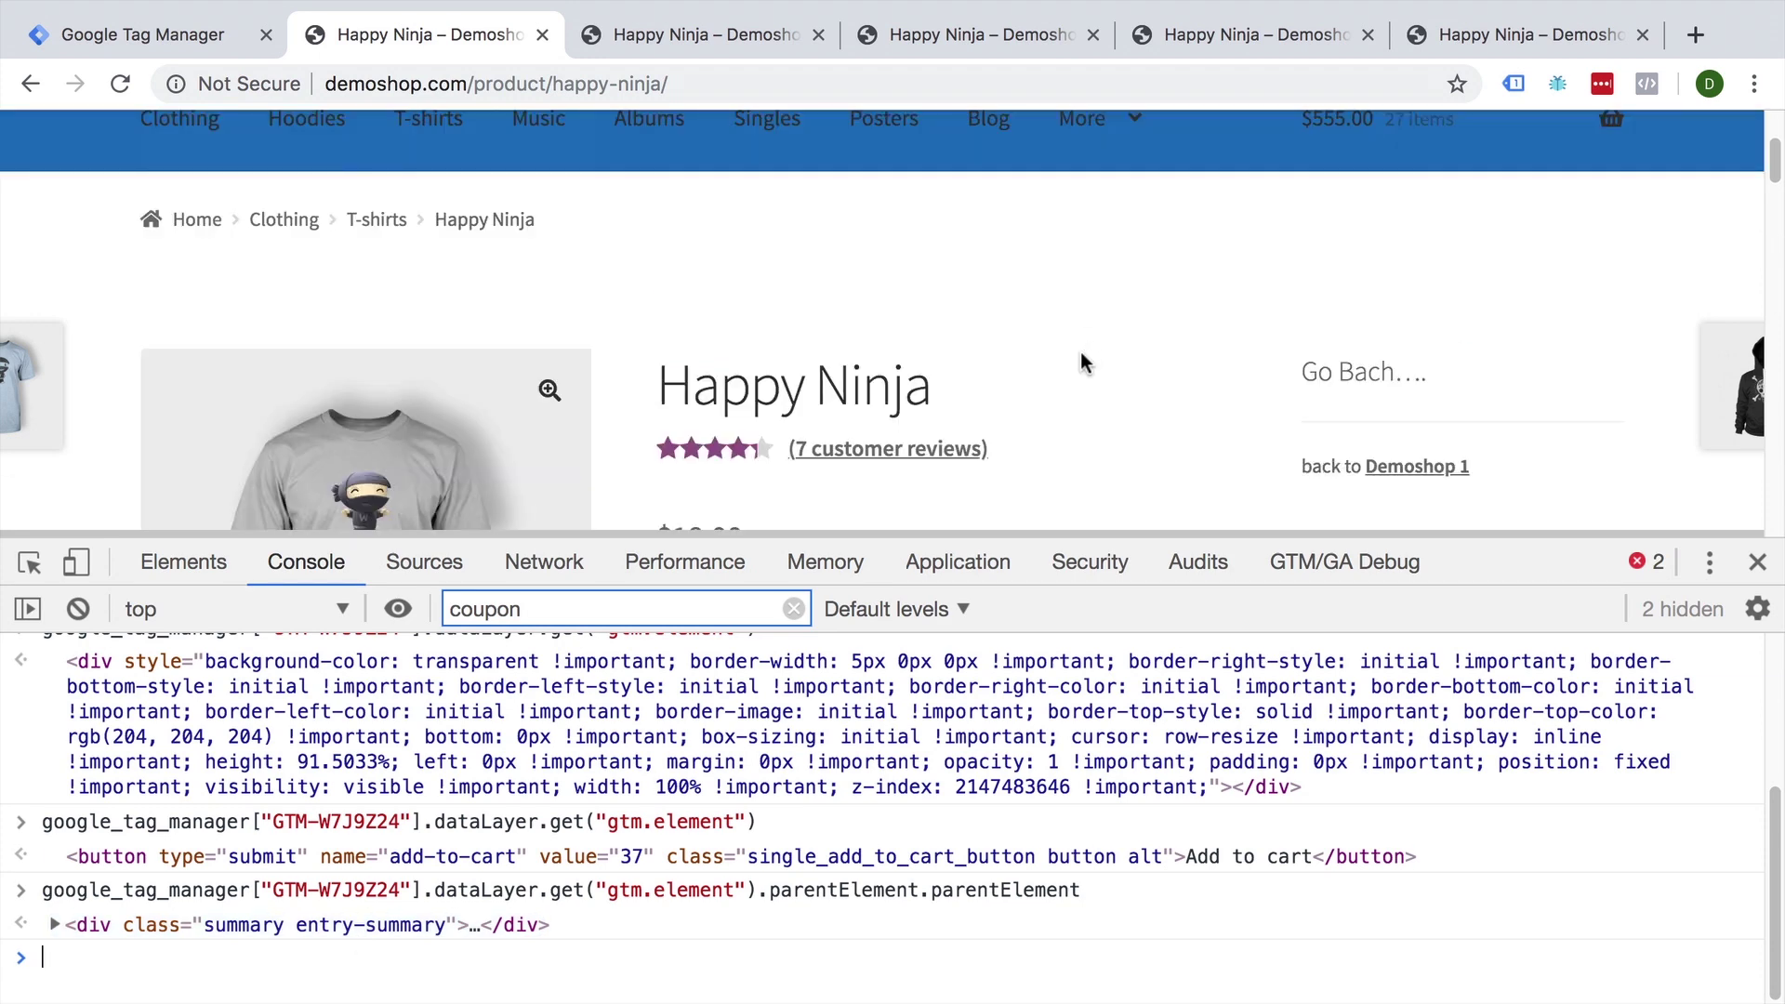
{"action": "right_click", "coordinate": [205, 925]}
{"action": "left_click", "coordinate": [295, 508]}
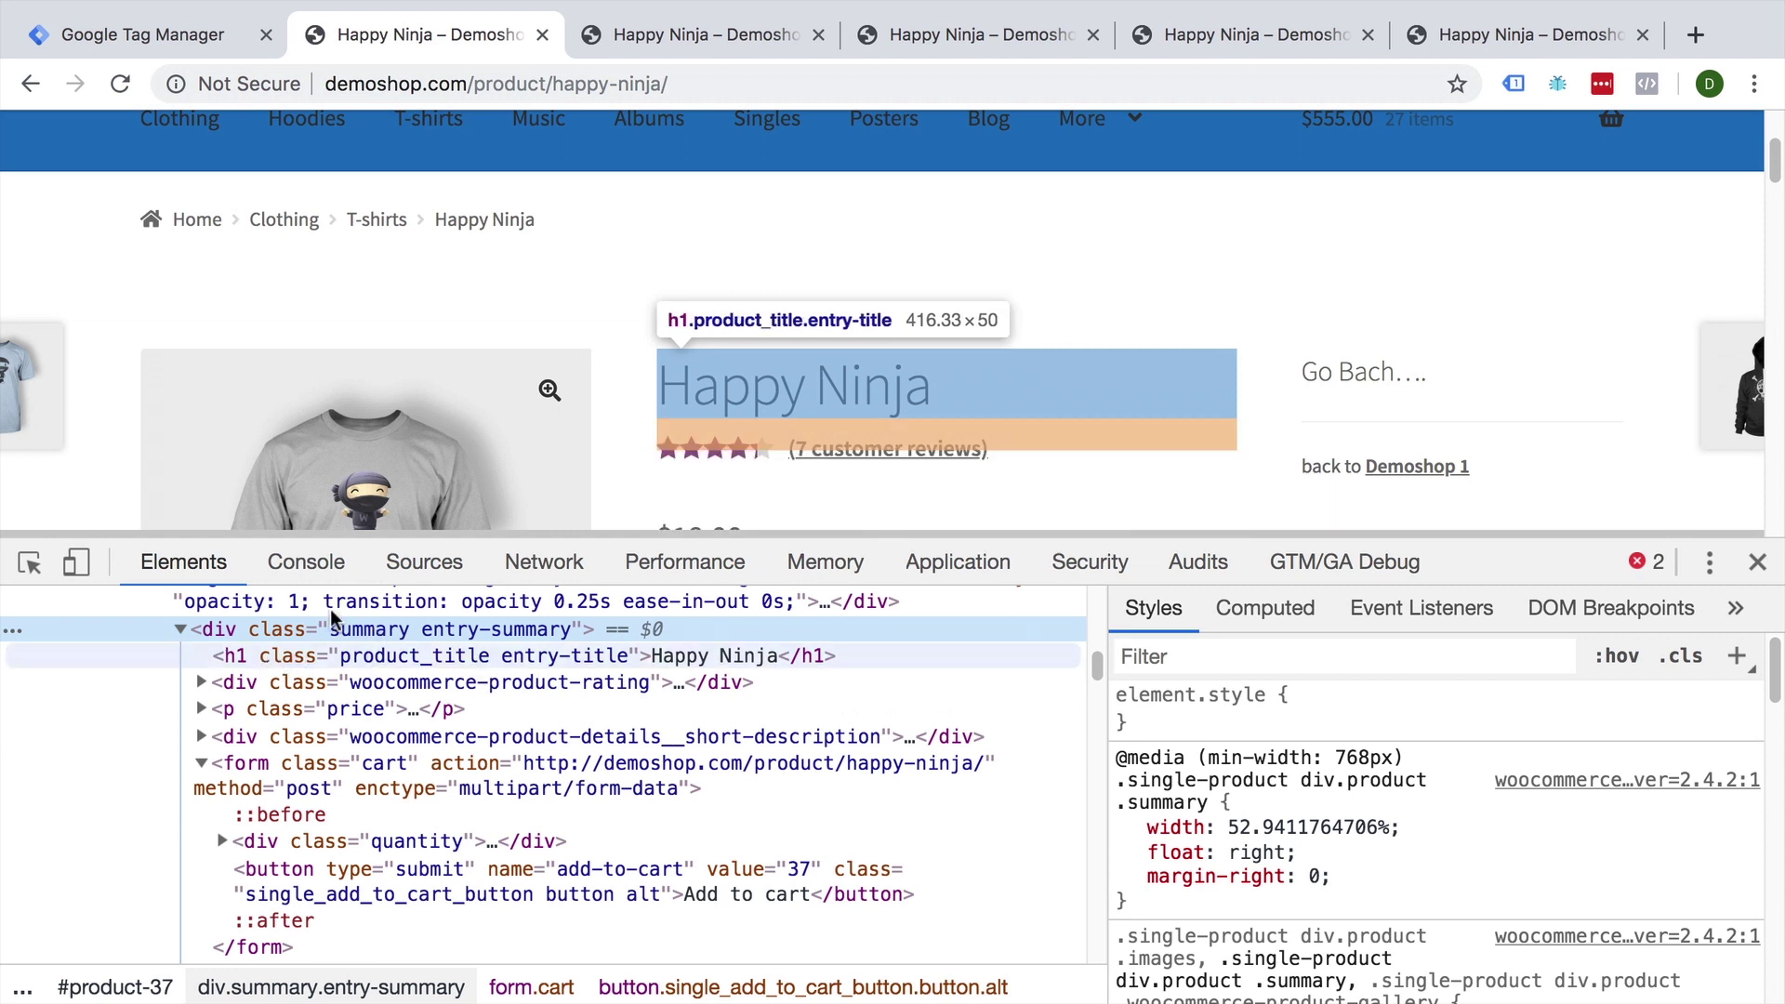
Query h1.product_title inside the summary div from the Console.
{"action": "left_click", "coordinate": [307, 561]}
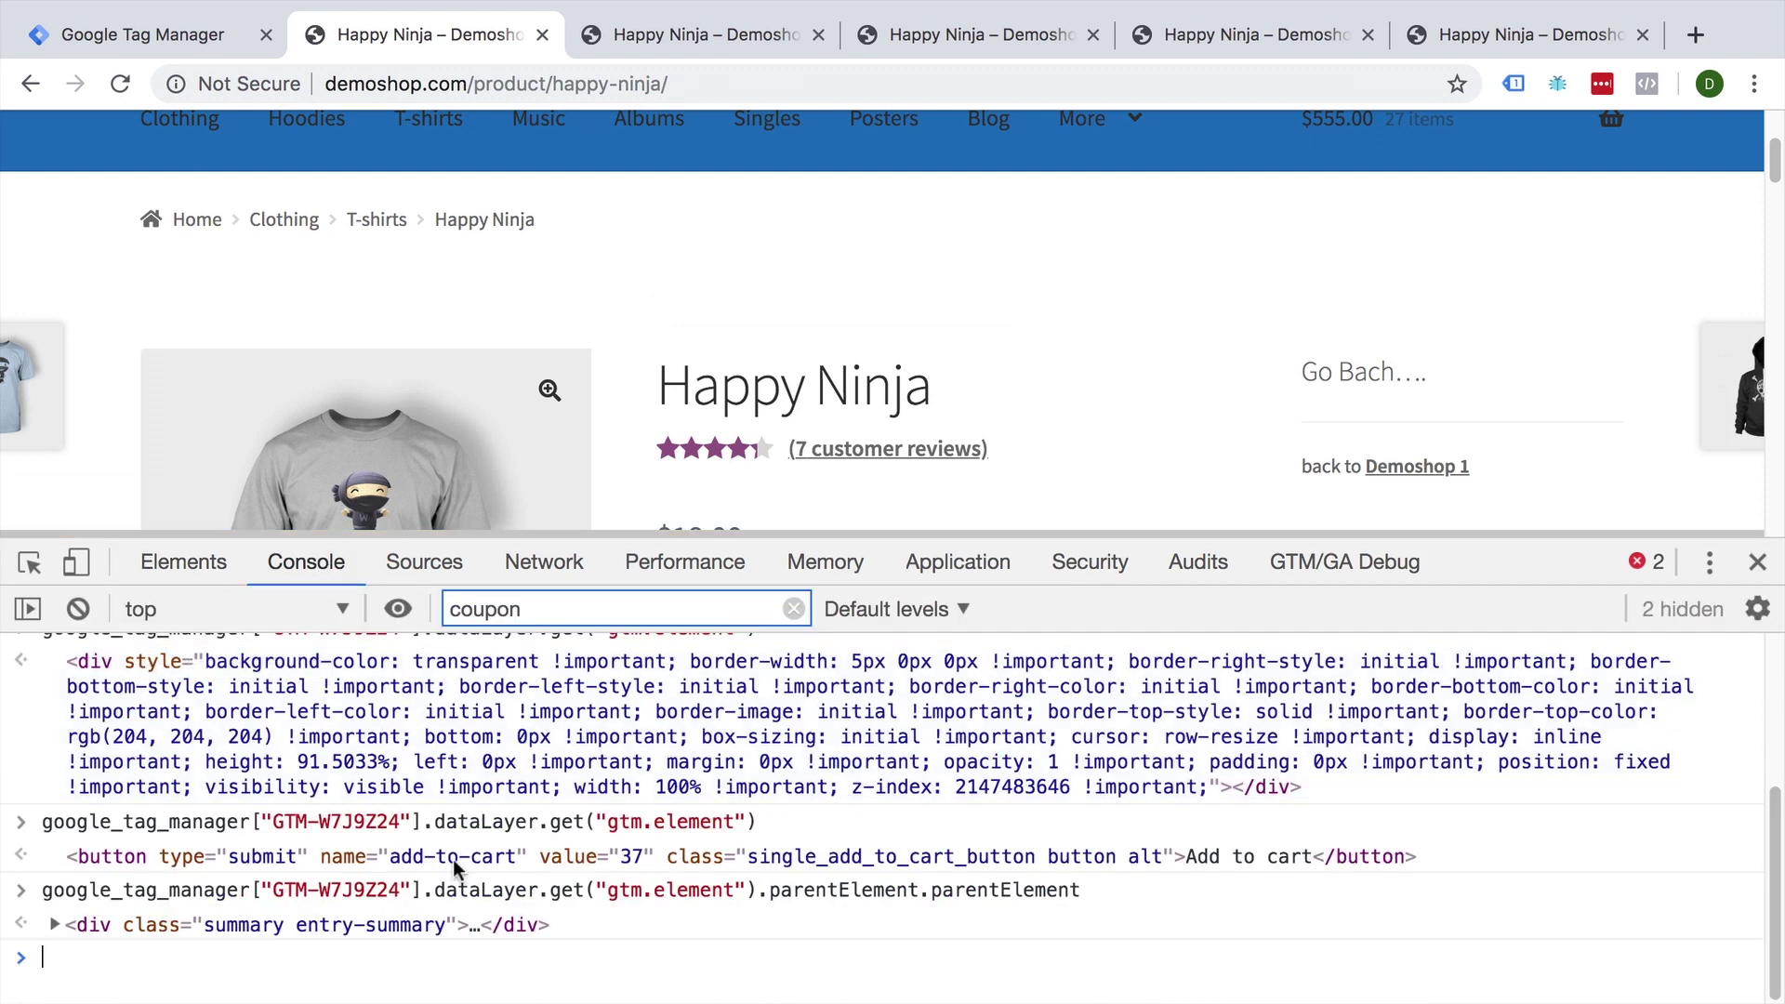
{"action": "key", "text": "Up"}
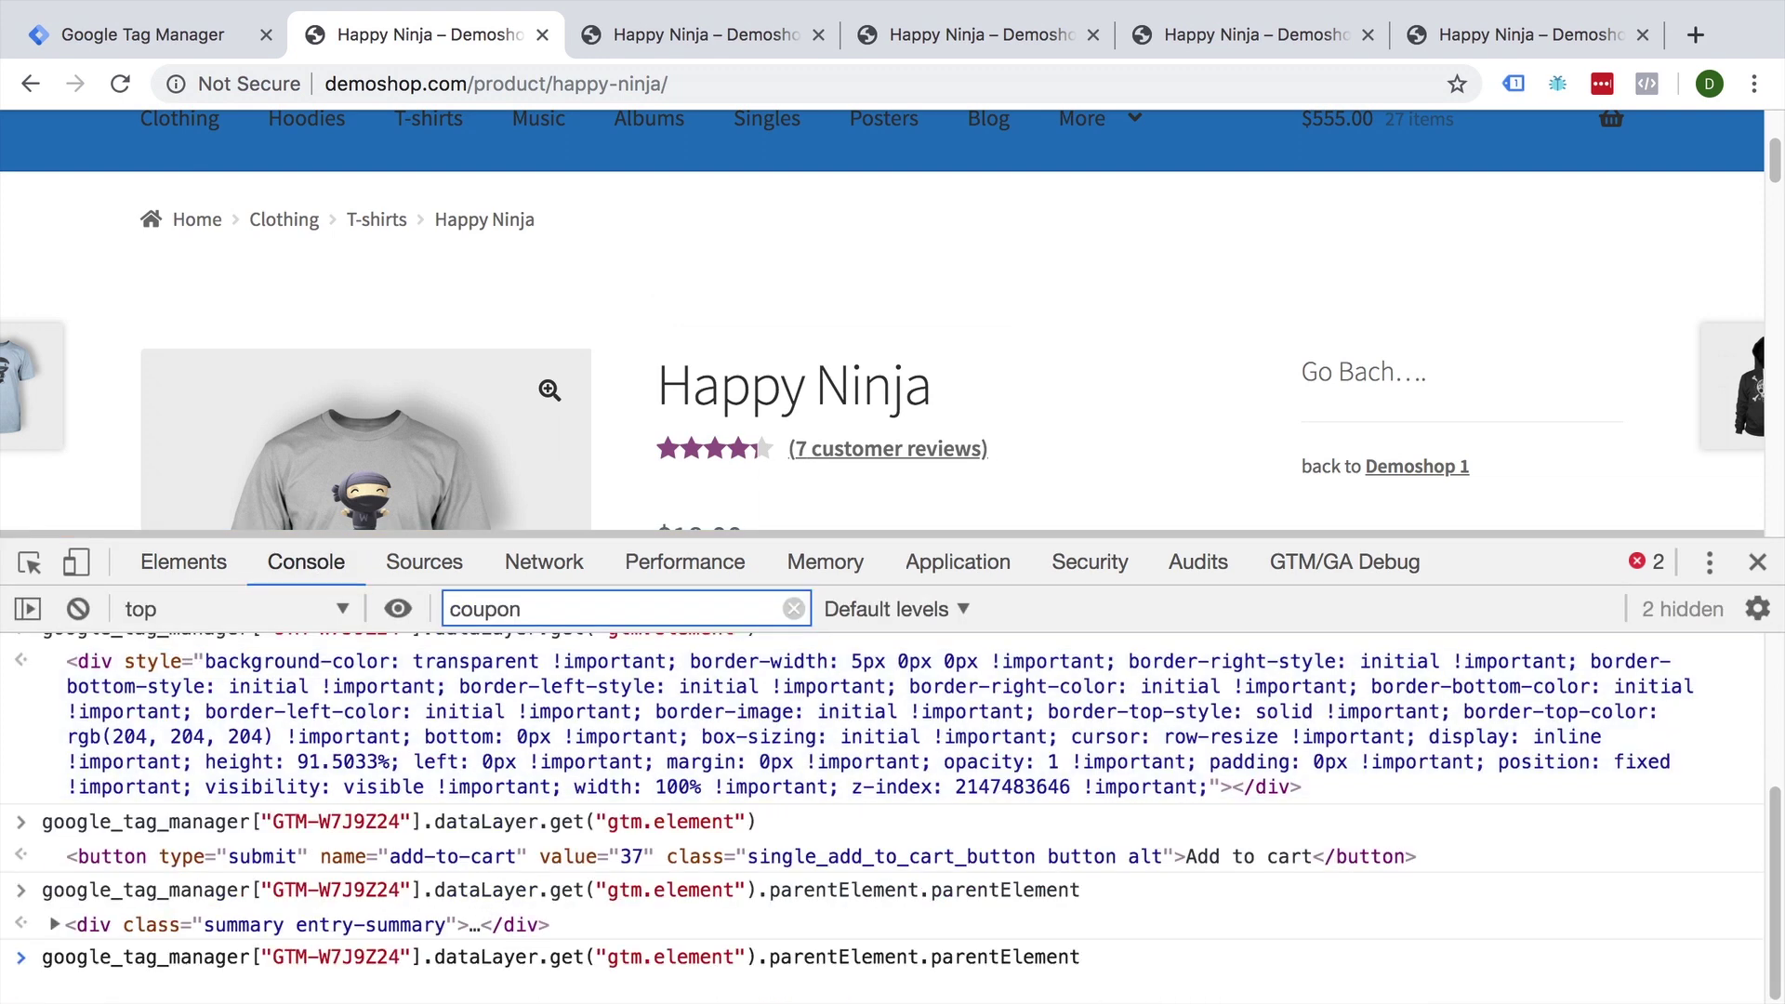
{"action": "type", "text": "."}
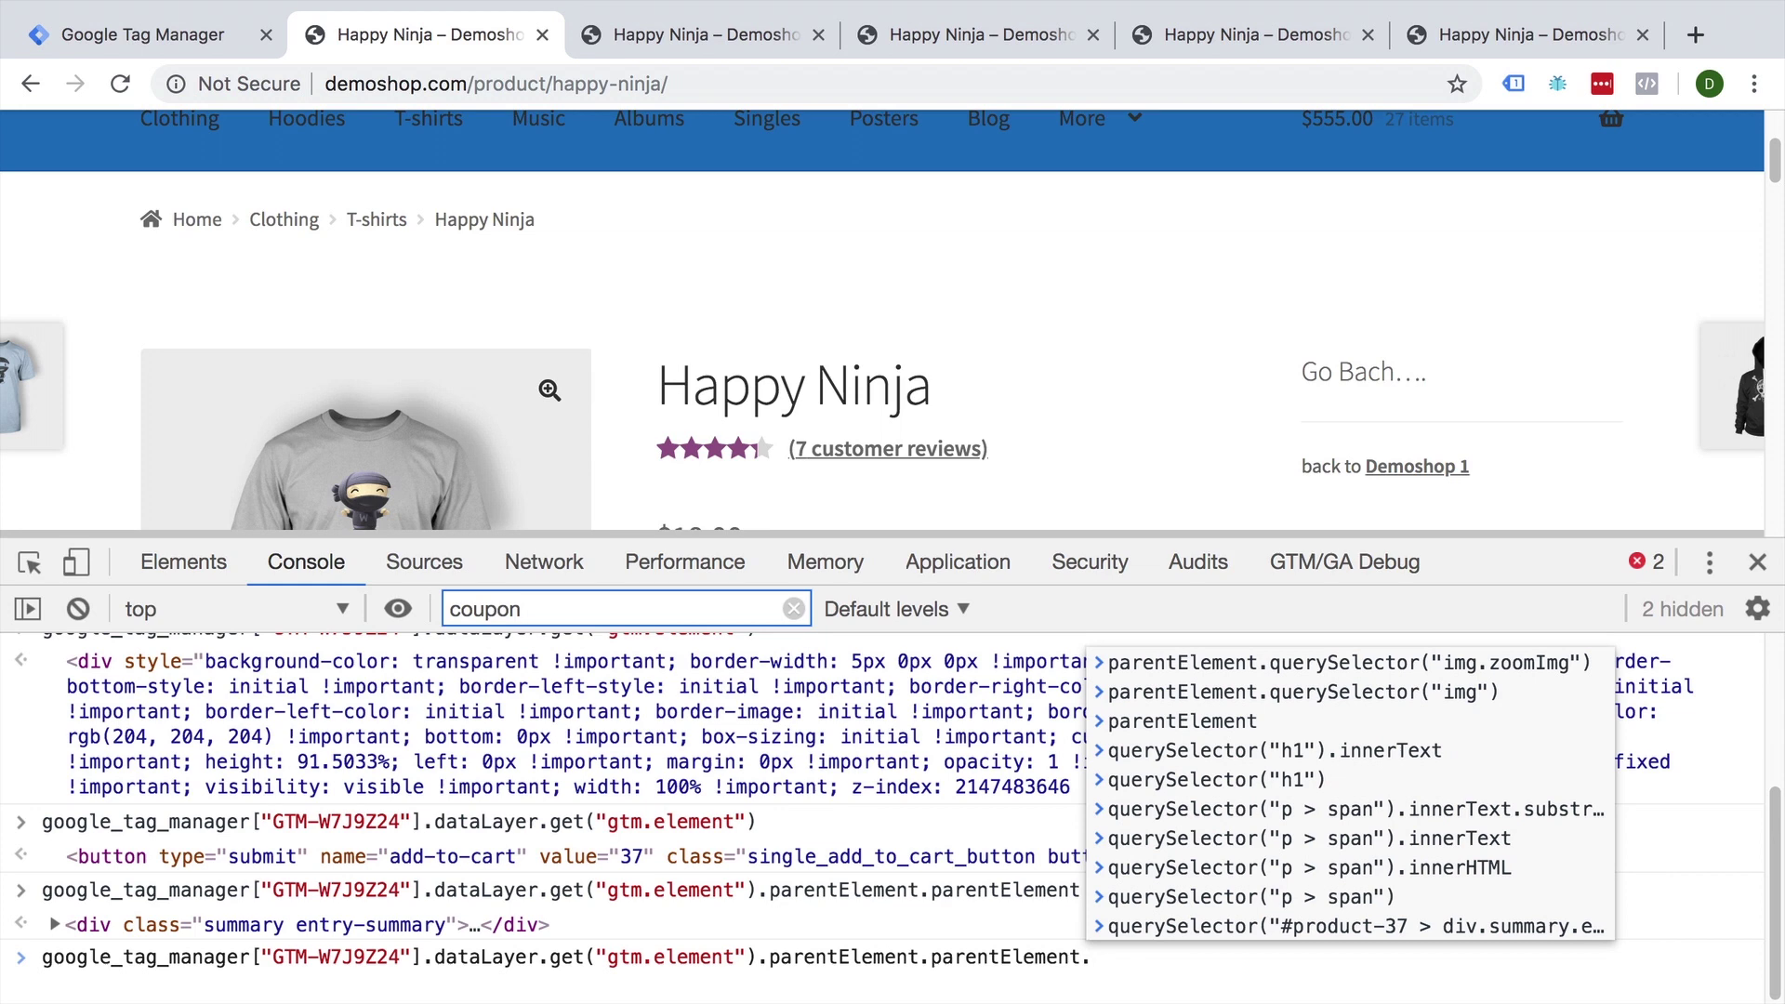
{"action": "type", "text": "querySelect"}
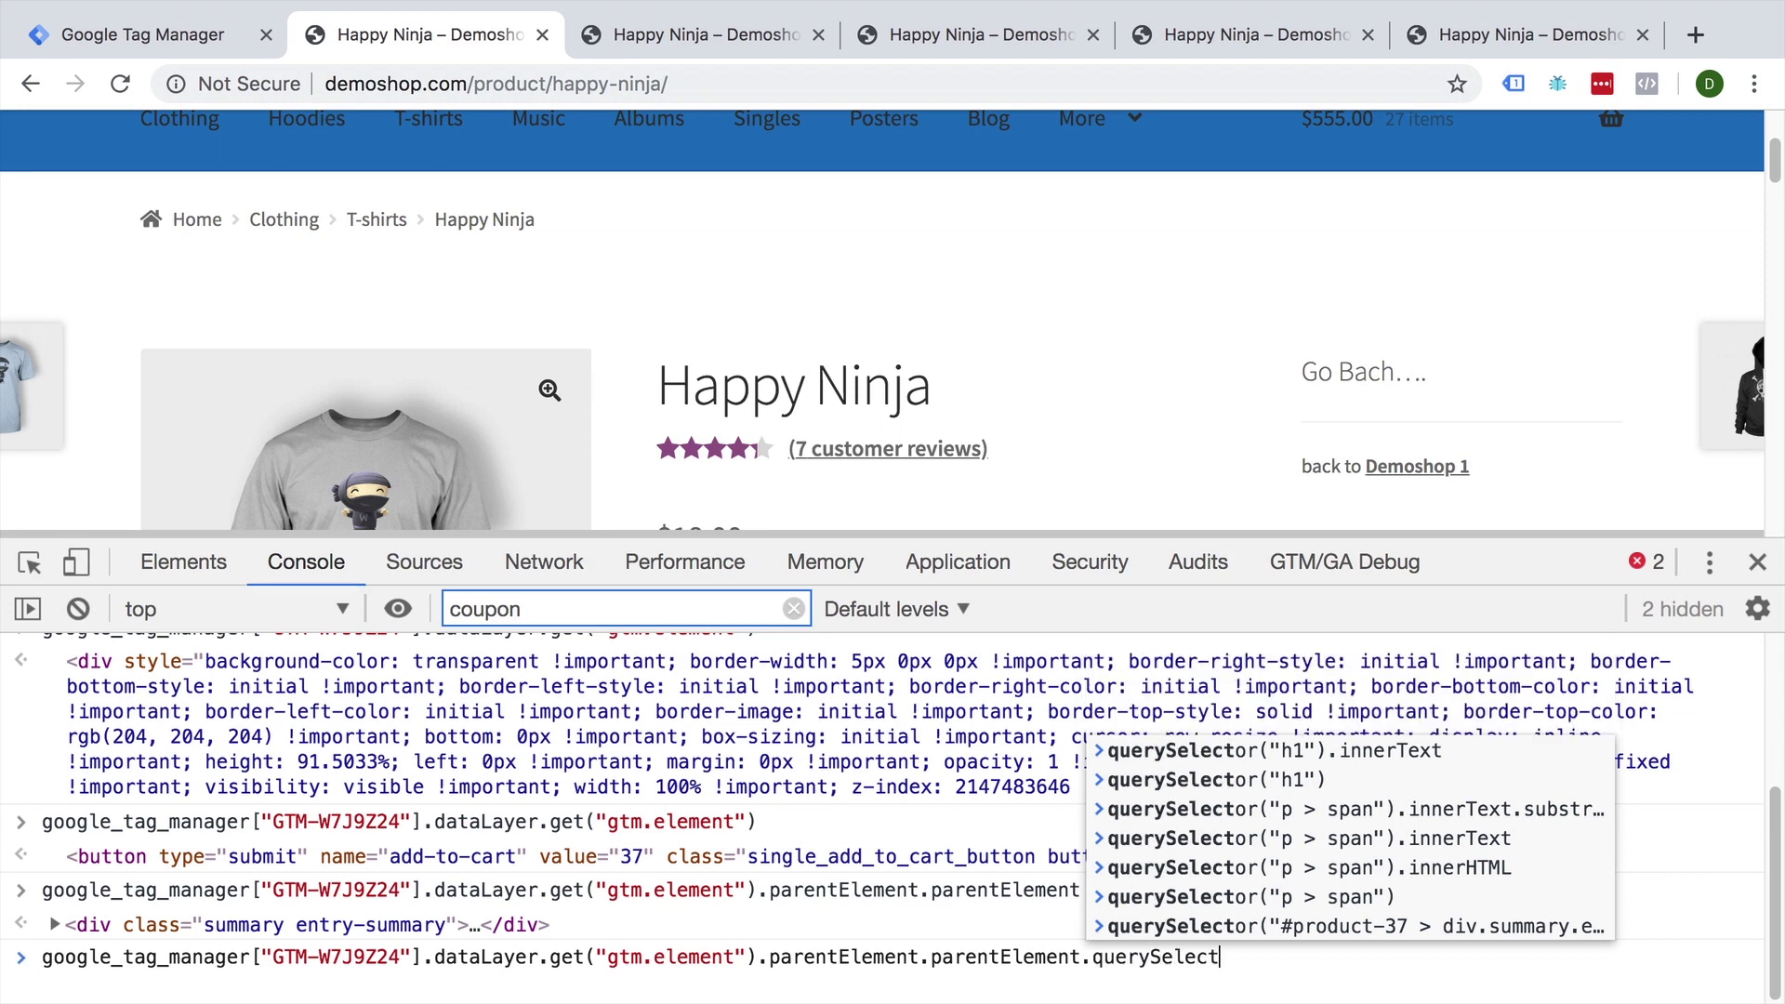
{"action": "type", "text": "or()\""}
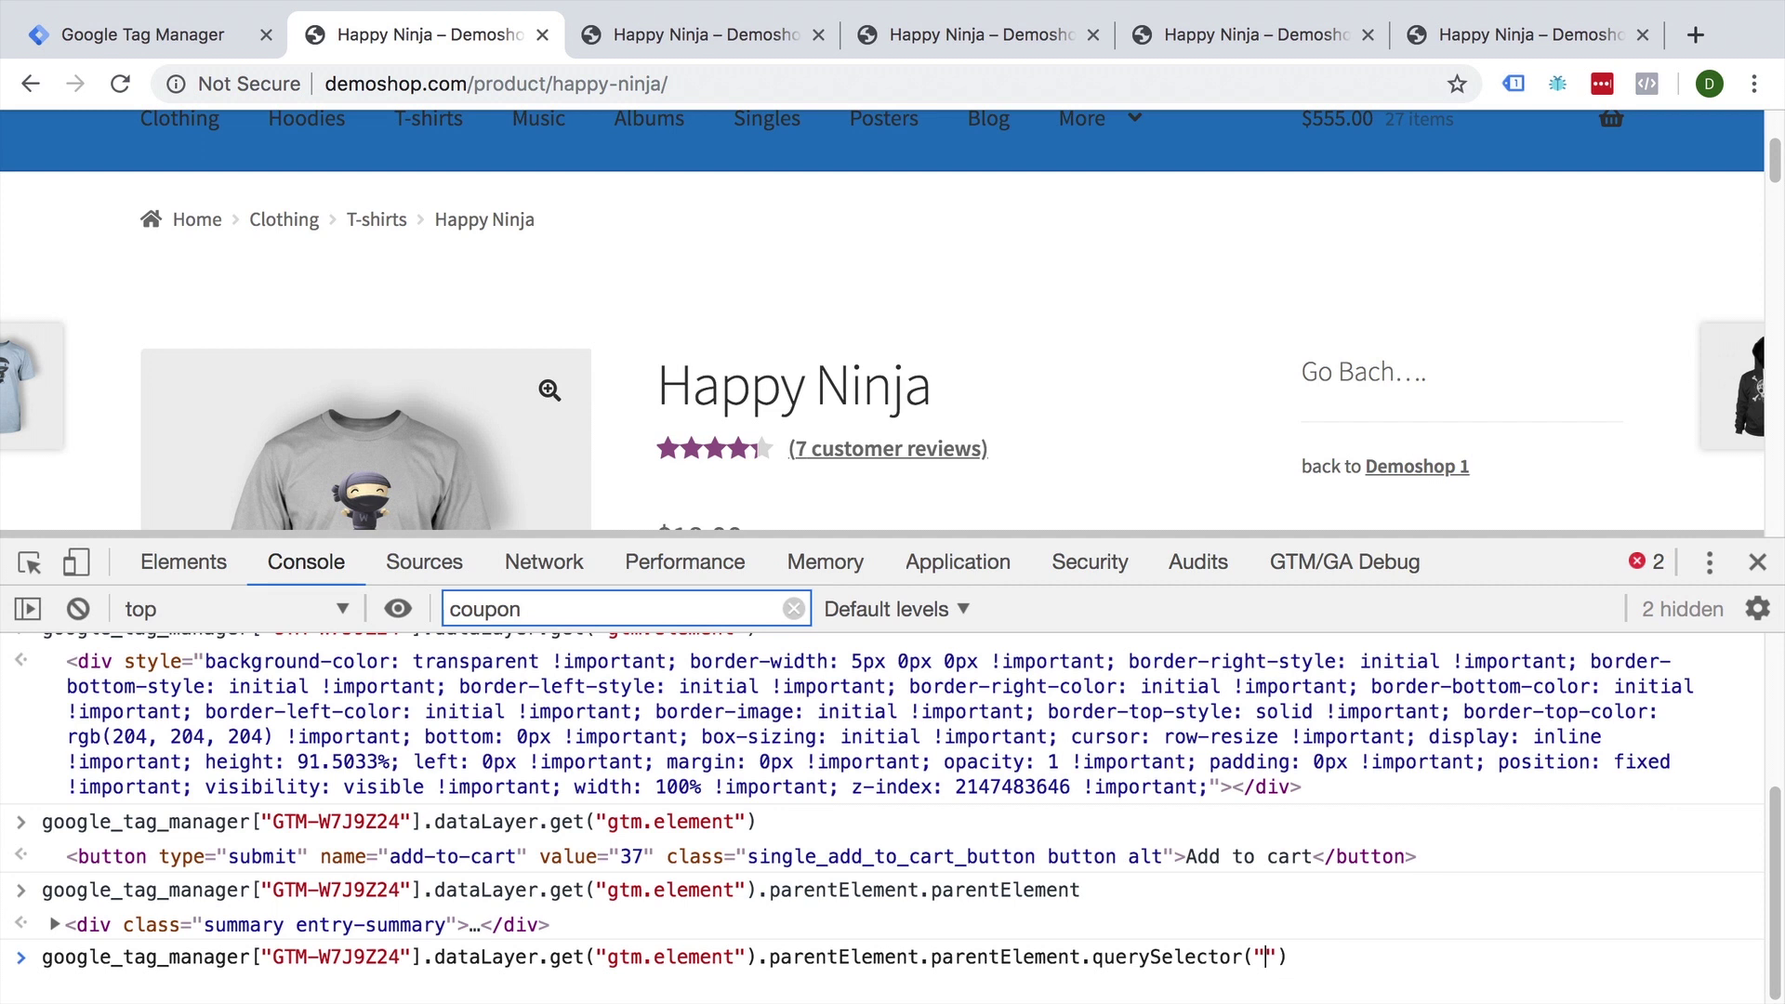
{"action": "type", "text": "h1."}
{"action": "type", "text": "product_"}
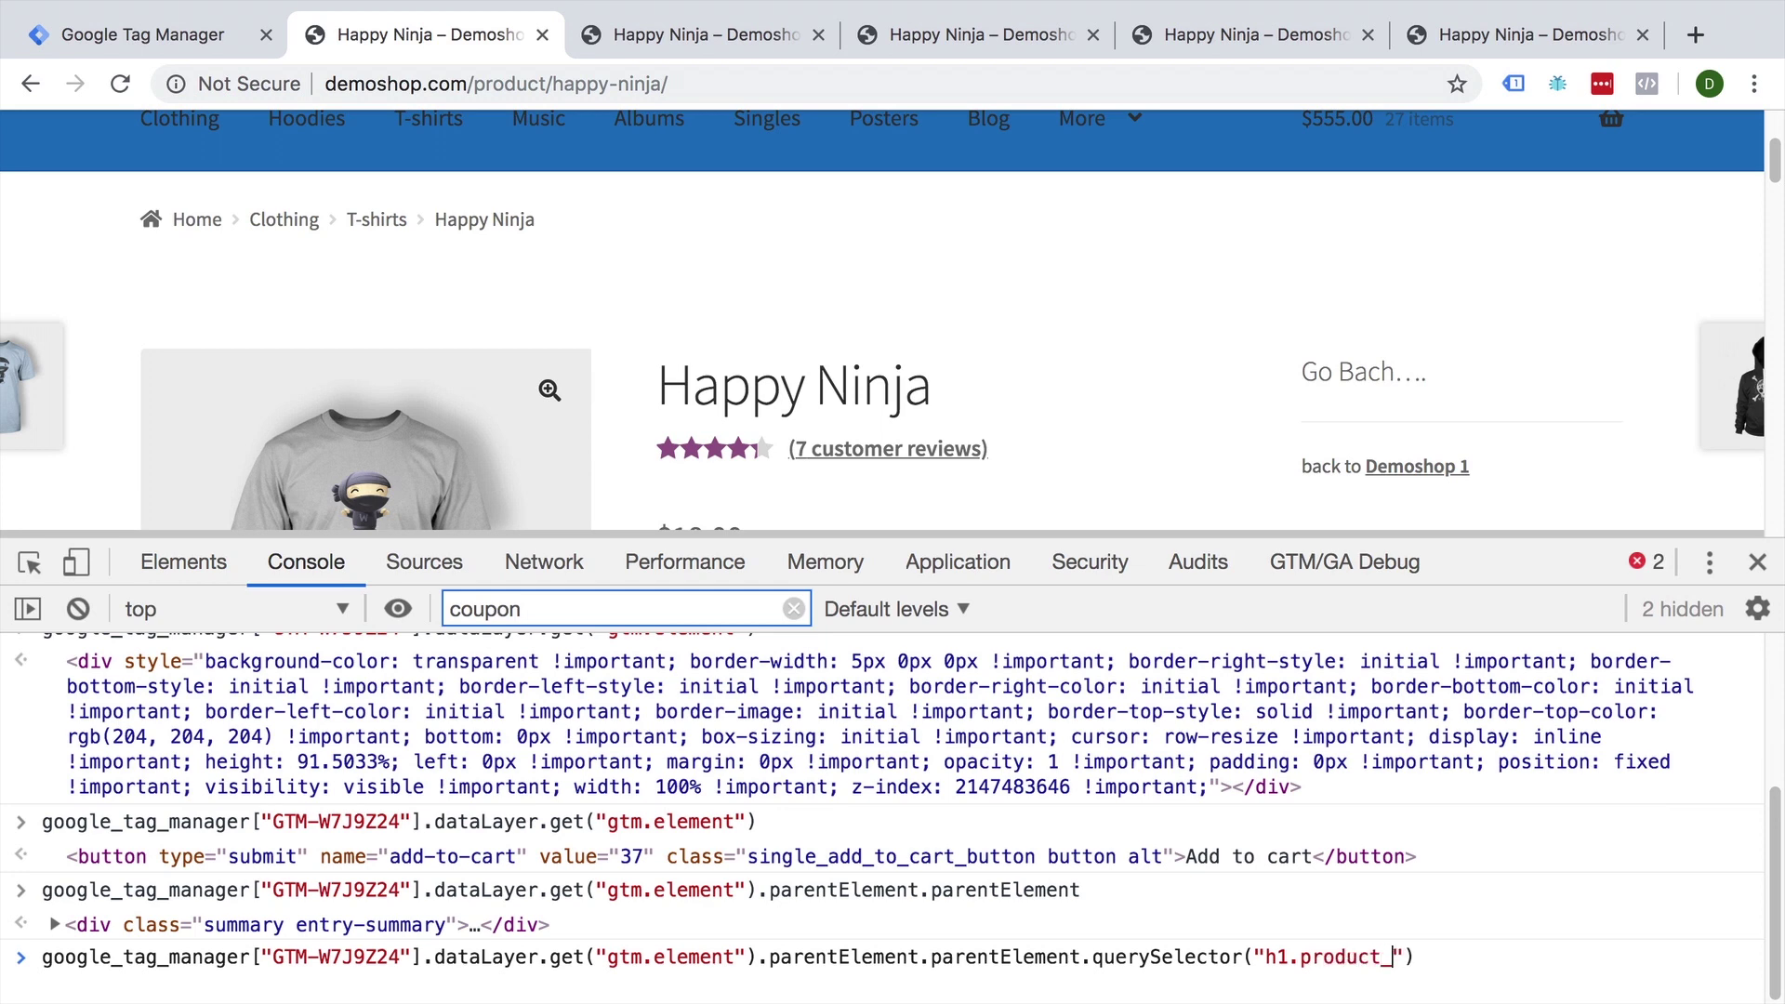
{"action": "type", "text": "title"}
{"action": "key", "text": "Return"}
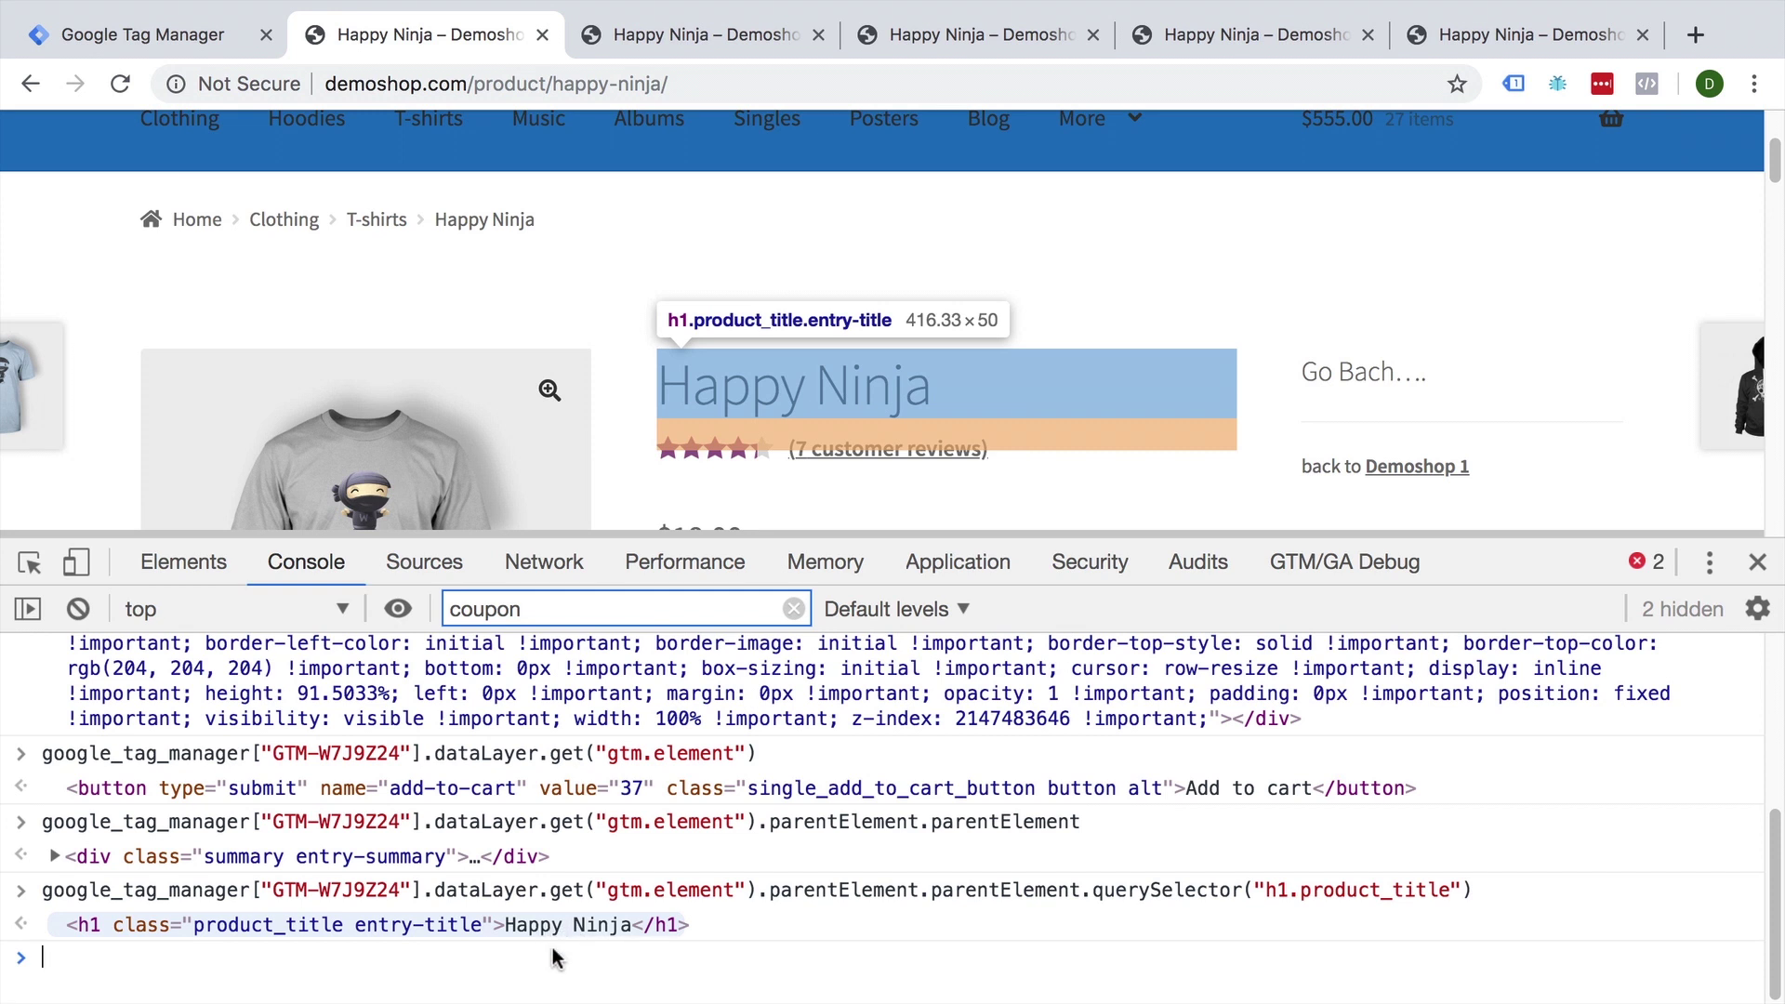
Append .innerText to return 'Happy Ninja', and select the command and its result.
{"action": "key", "text": "Up"}
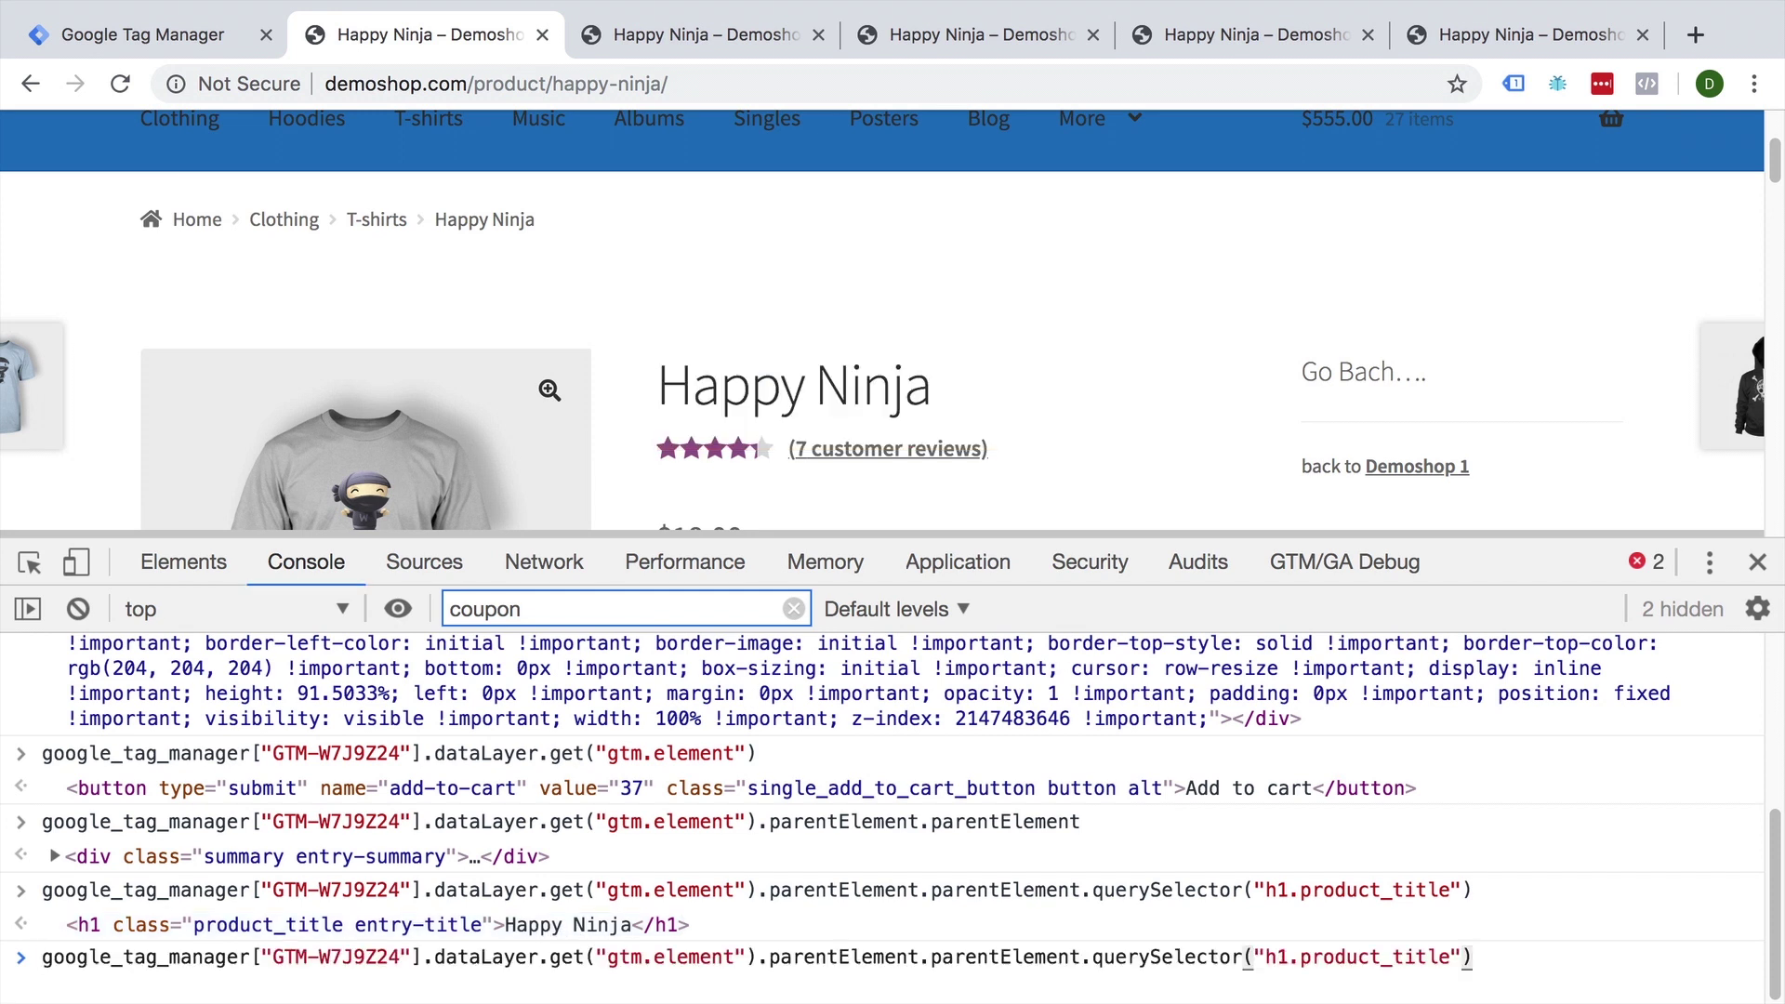
{"action": "type", "text": ".inner"}
{"action": "type", "text": "Text"}
{"action": "key", "text": "Return"}
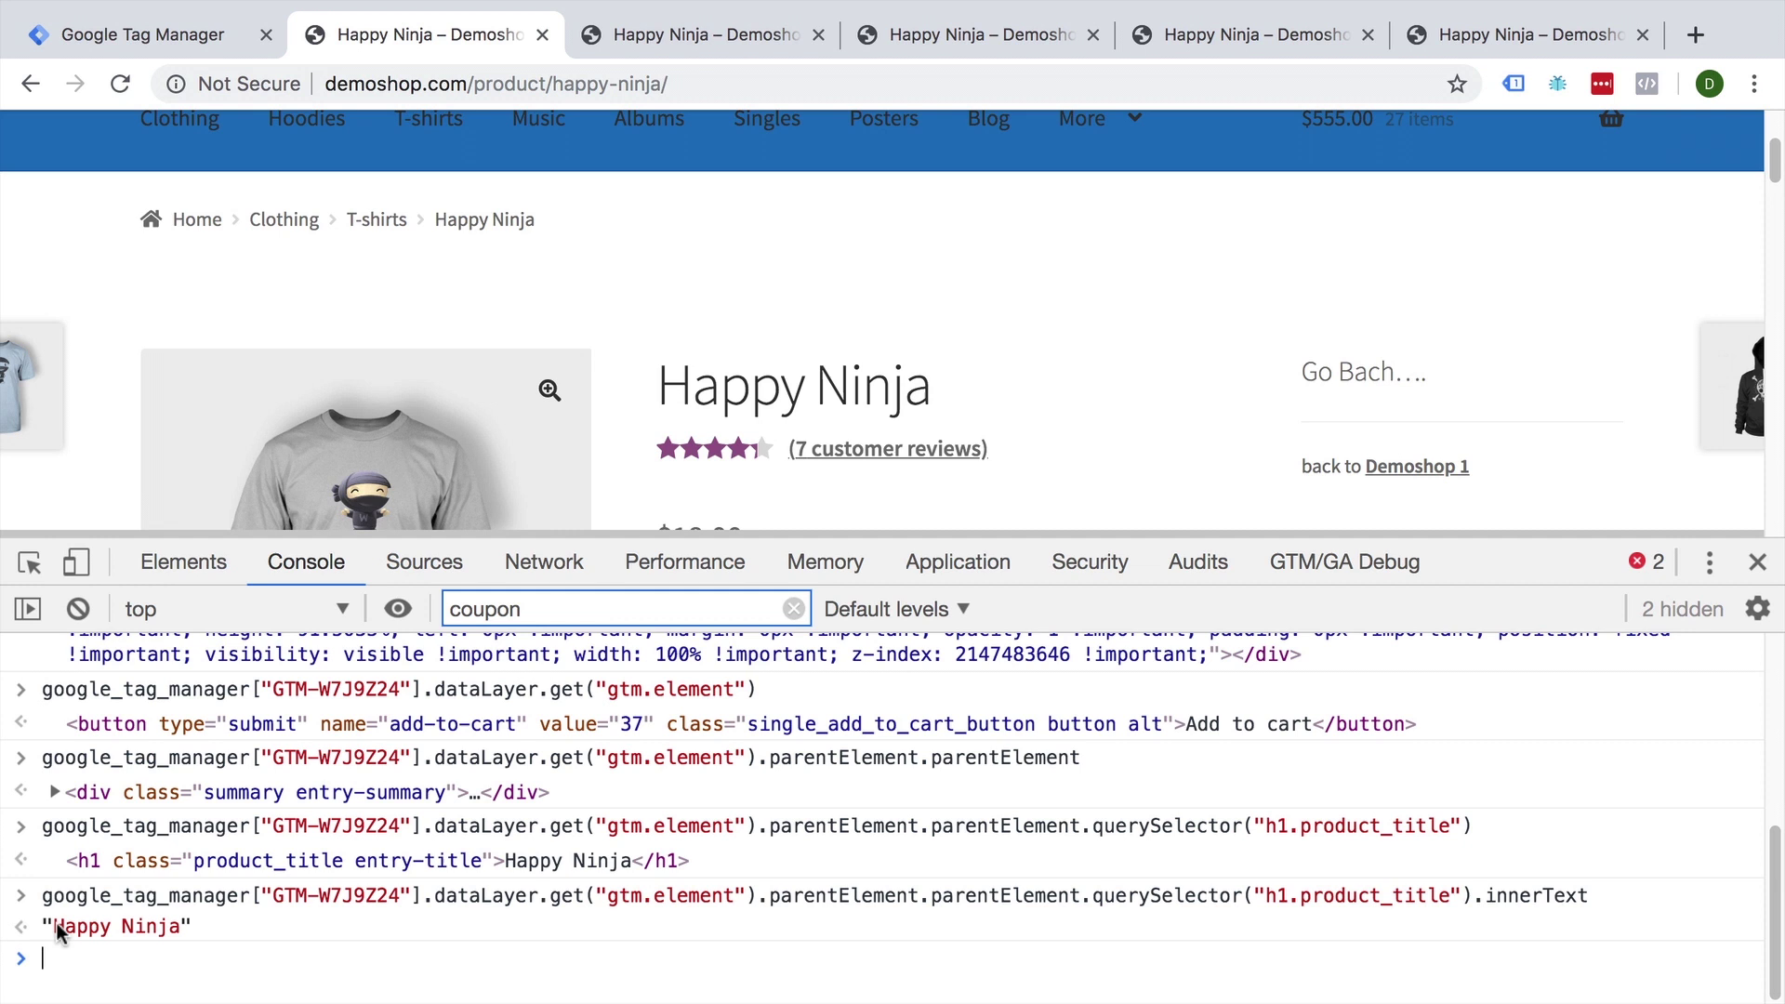
{"action": "left_click_drag", "start_coordinate": [55, 927], "coordinate": [180, 926]}
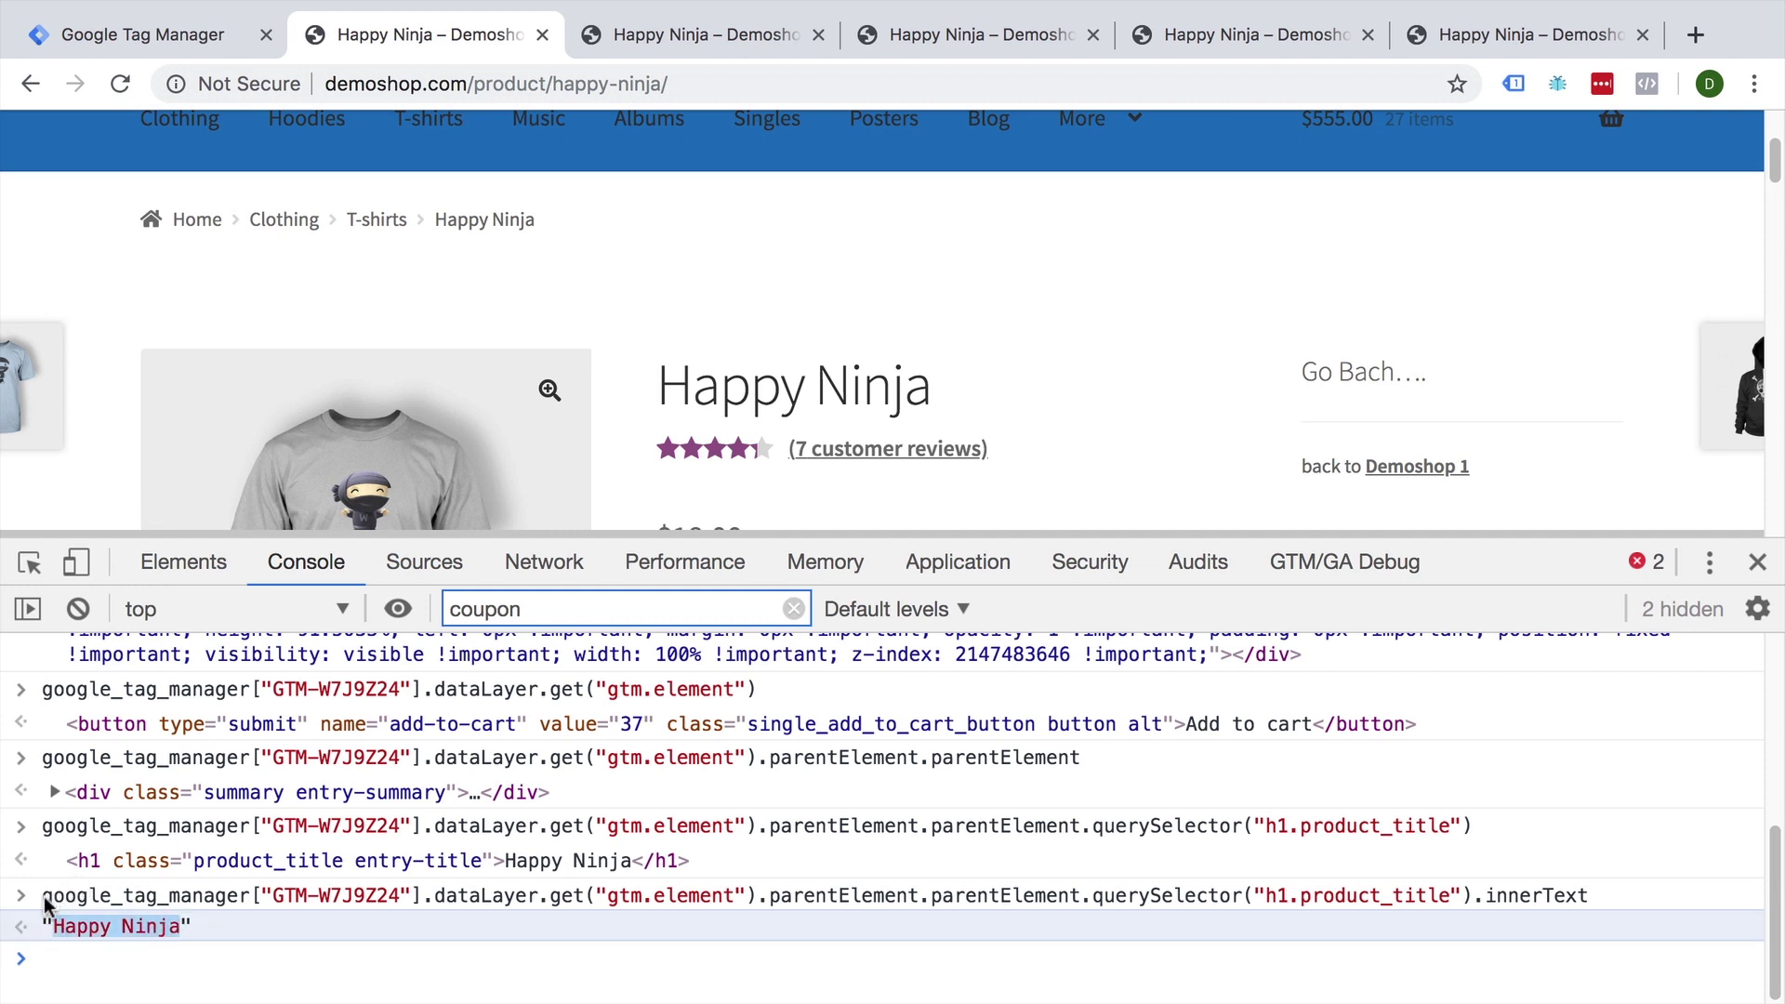
{"action": "mouse_move", "coordinate": [42, 895]}
{"action": "left_mouse_down"}
{"action": "mouse_move", "coordinate": [804, 936]}
{"action": "mouse_move", "coordinate": [1598, 897]}
{"action": "left_mouse_up"}
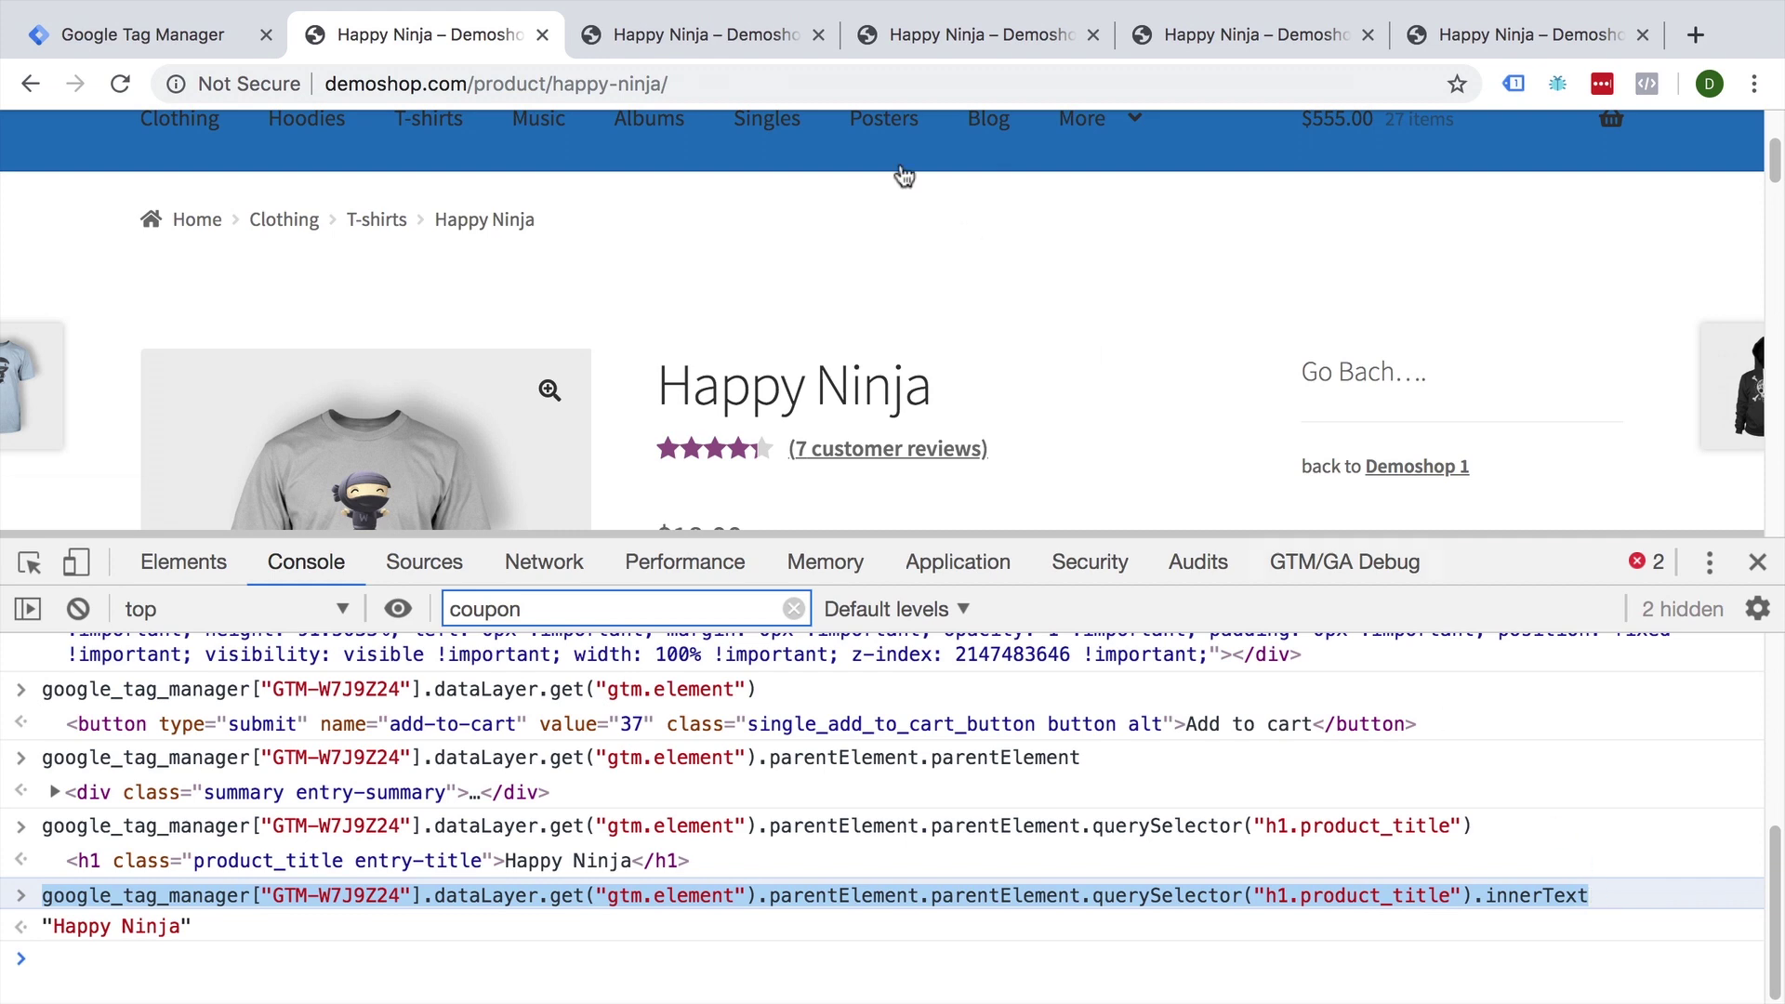
{"action": "left_click", "coordinate": [189, 27]}
Close the cjs - price editor and create a Custom JavaScript variable named 'cjs - Product Title'.
{"action": "left_click", "coordinate": [54, 438]}
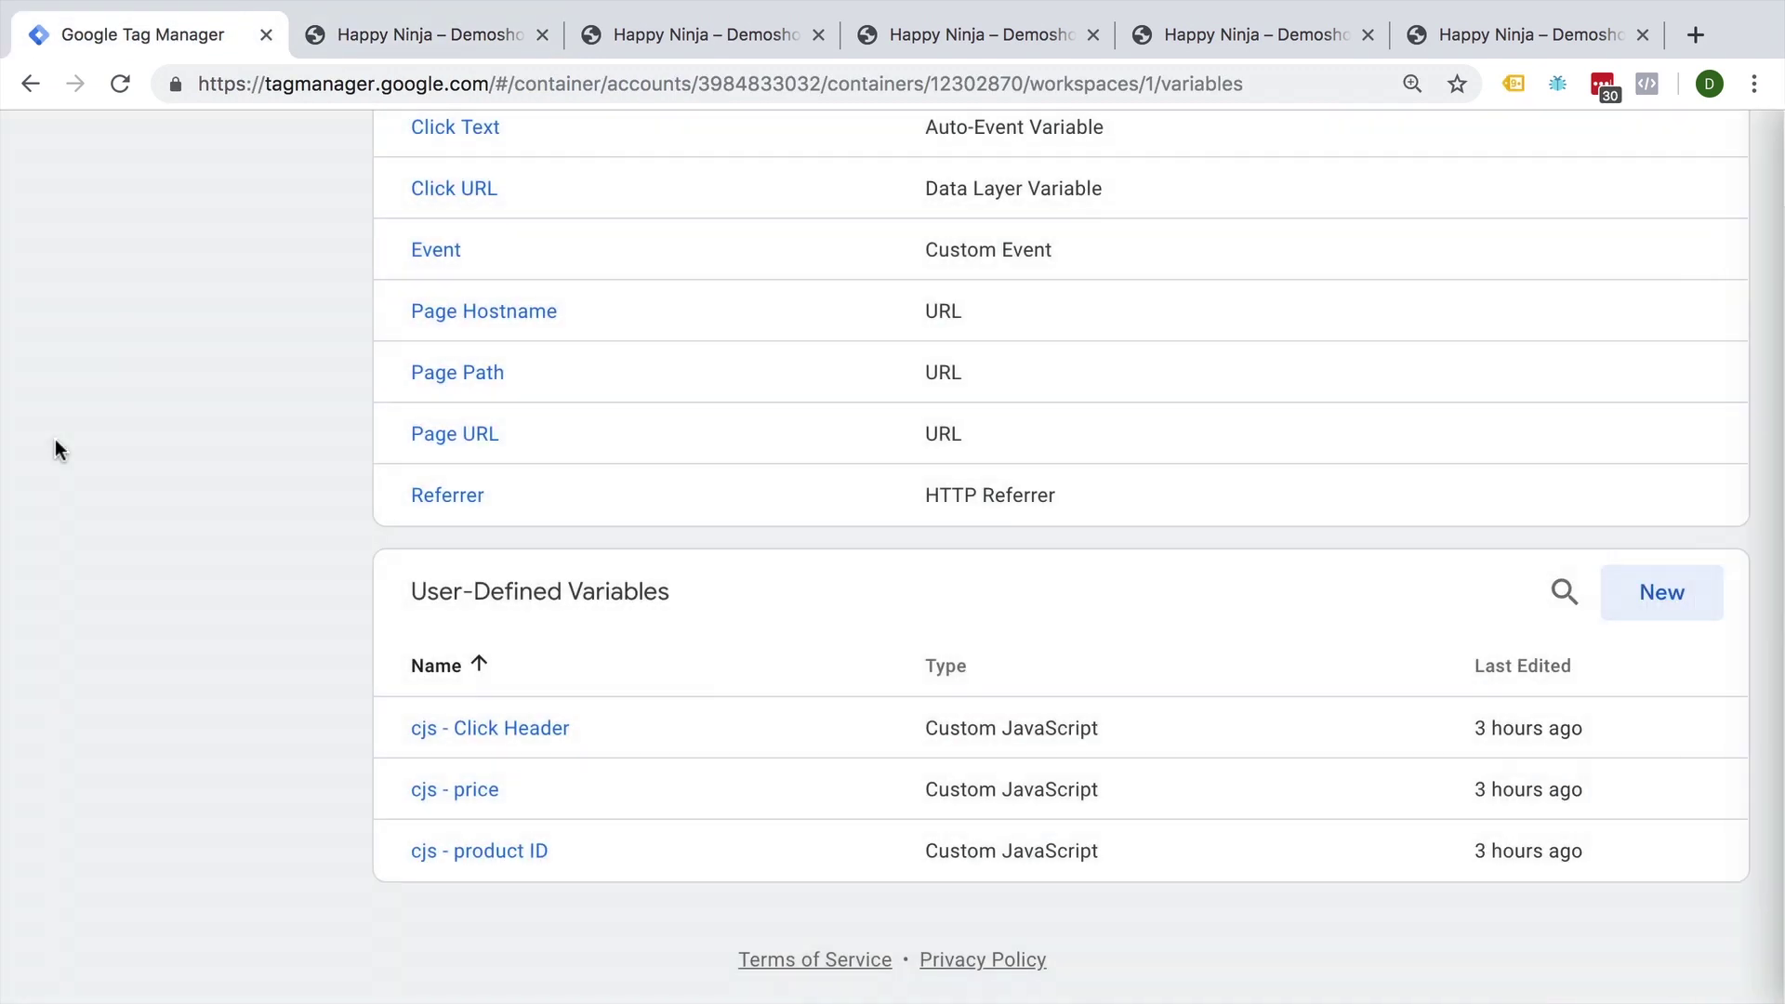
{"action": "left_click", "coordinate": [1633, 604]}
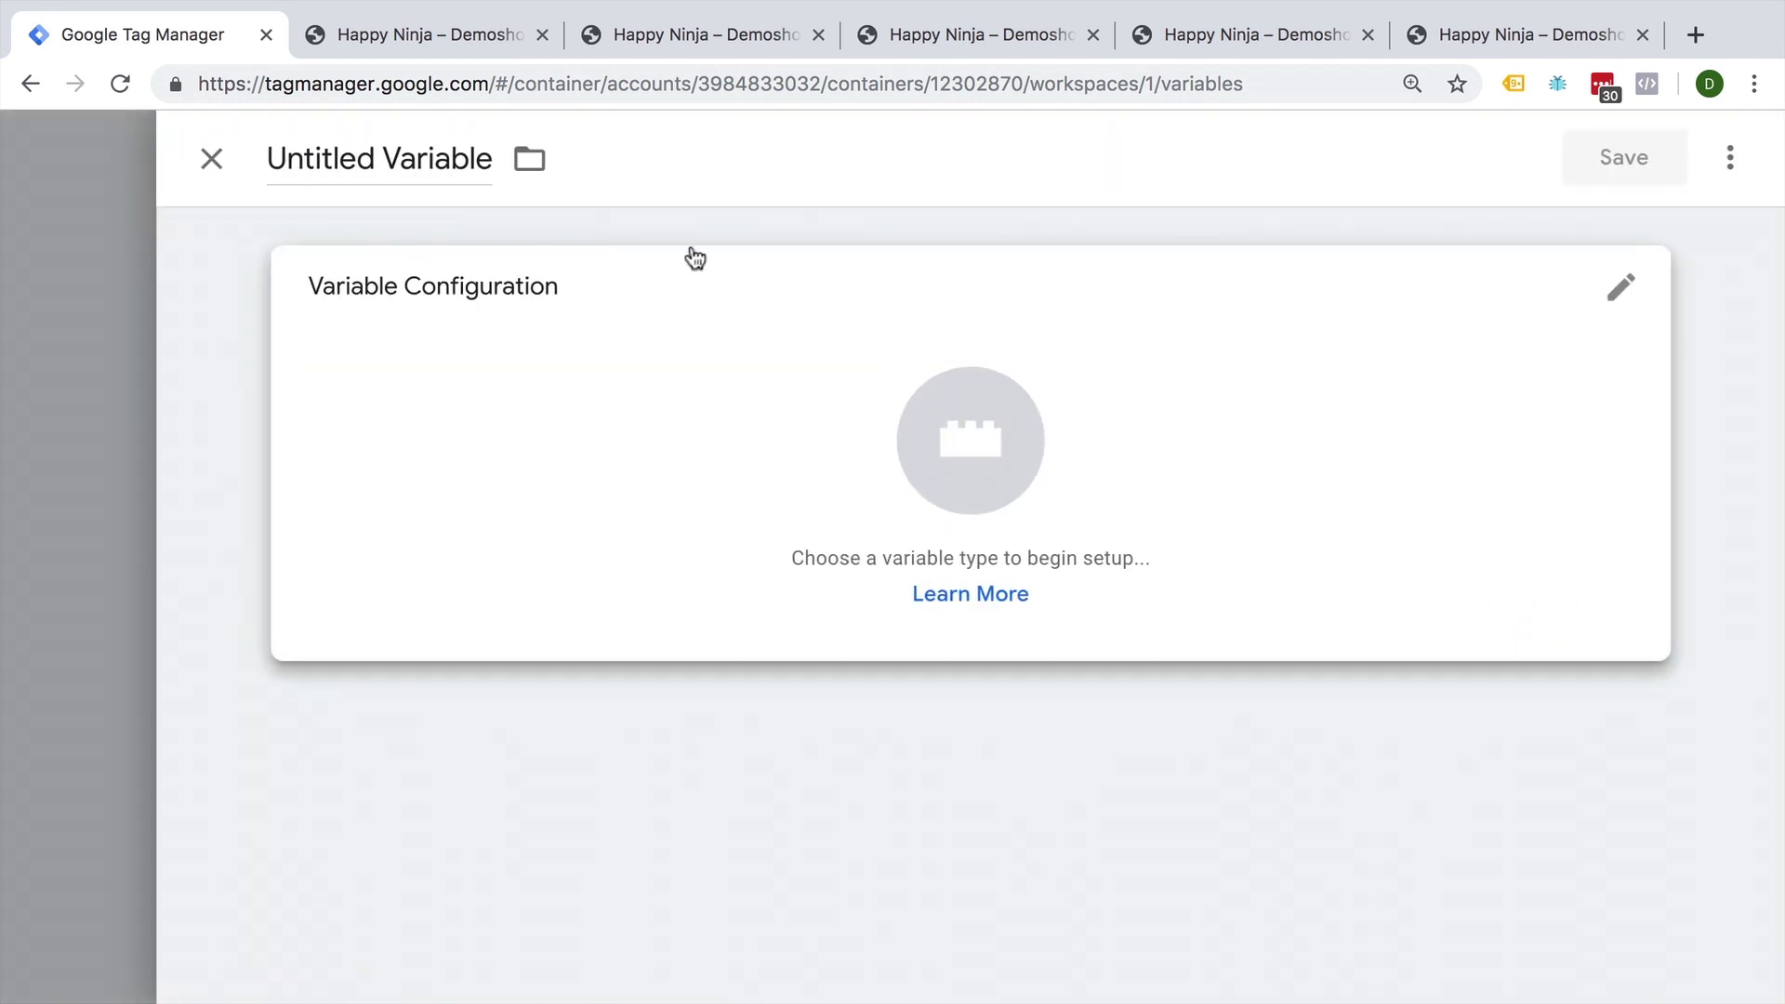
{"action": "left_click", "coordinate": [402, 159]}
{"action": "key", "text": "ctrl+a"}
{"action": "type", "text": "cjs - "}
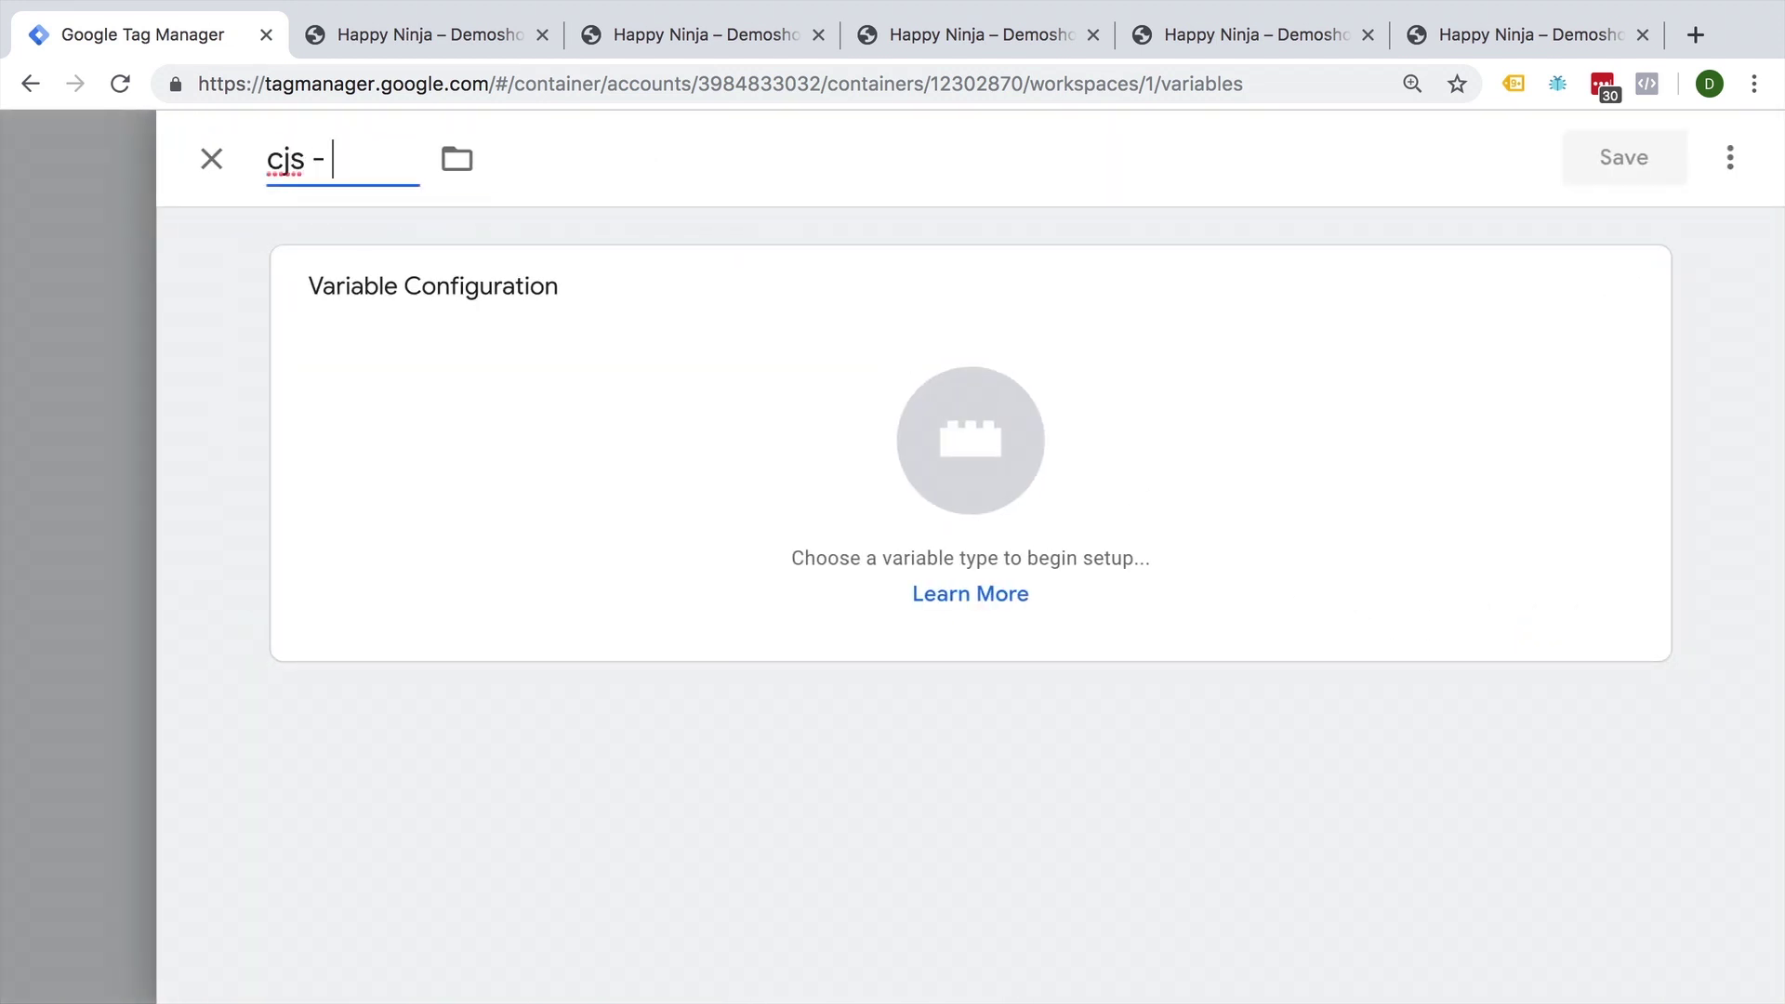
{"action": "type", "text": "Pro"}
{"action": "type", "text": "duct Title"}
{"action": "left_click", "coordinate": [594, 434]}
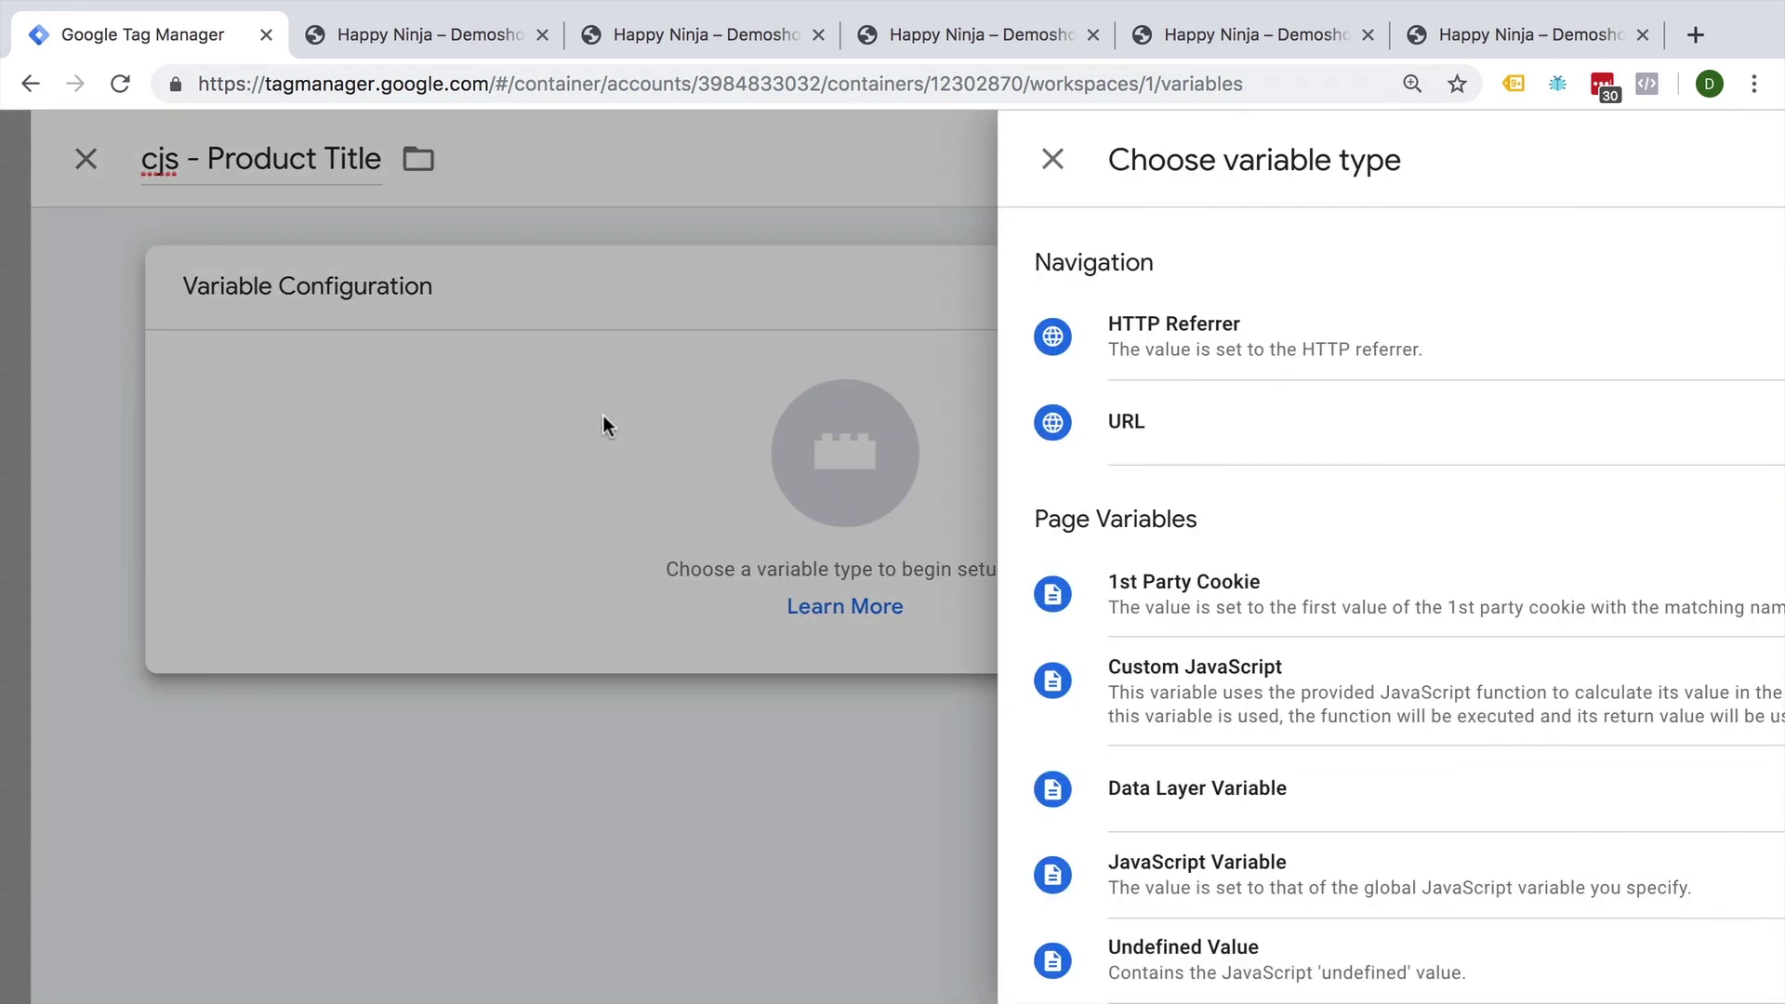
{"action": "scroll", "coordinate": [1175, 555], "scroll_direction": "down", "scroll_amount": 1}
{"action": "scroll", "coordinate": [1175, 554], "scroll_direction": "down", "scroll_amount": 1}
{"action": "scroll", "coordinate": [1175, 558], "scroll_direction": "down", "scroll_amount": 1}
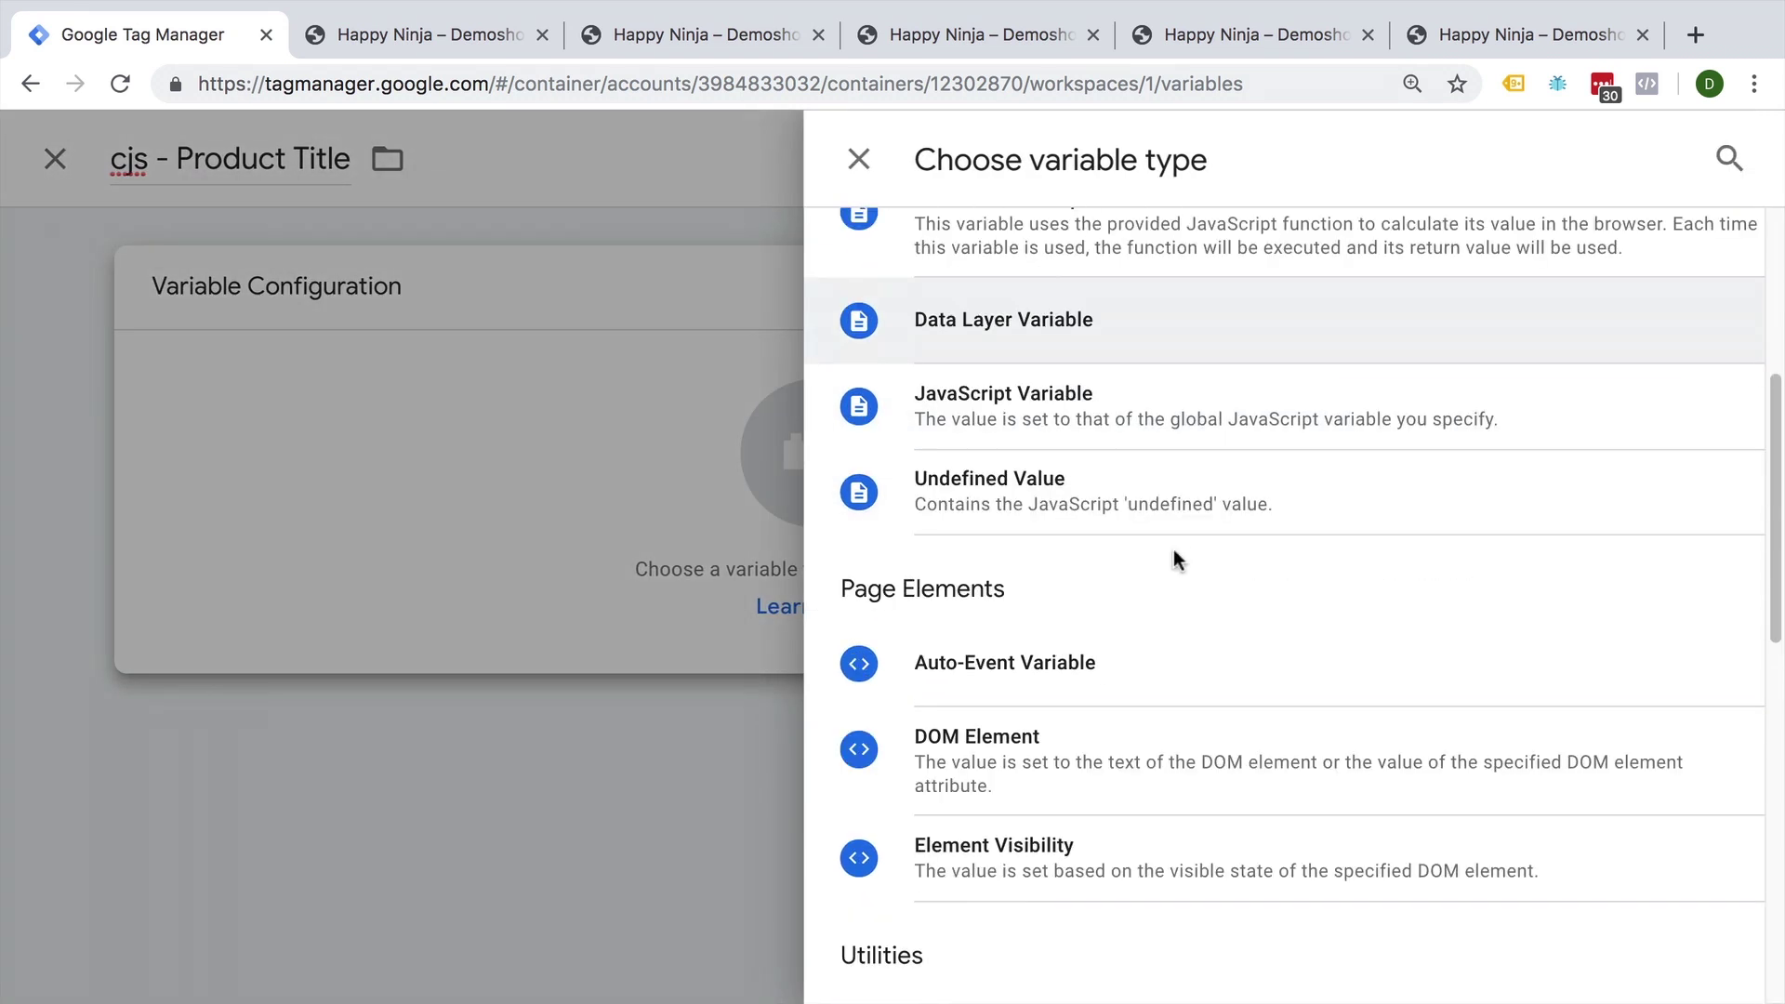
{"action": "scroll", "coordinate": [1122, 740], "scroll_direction": "up", "scroll_amount": 1}
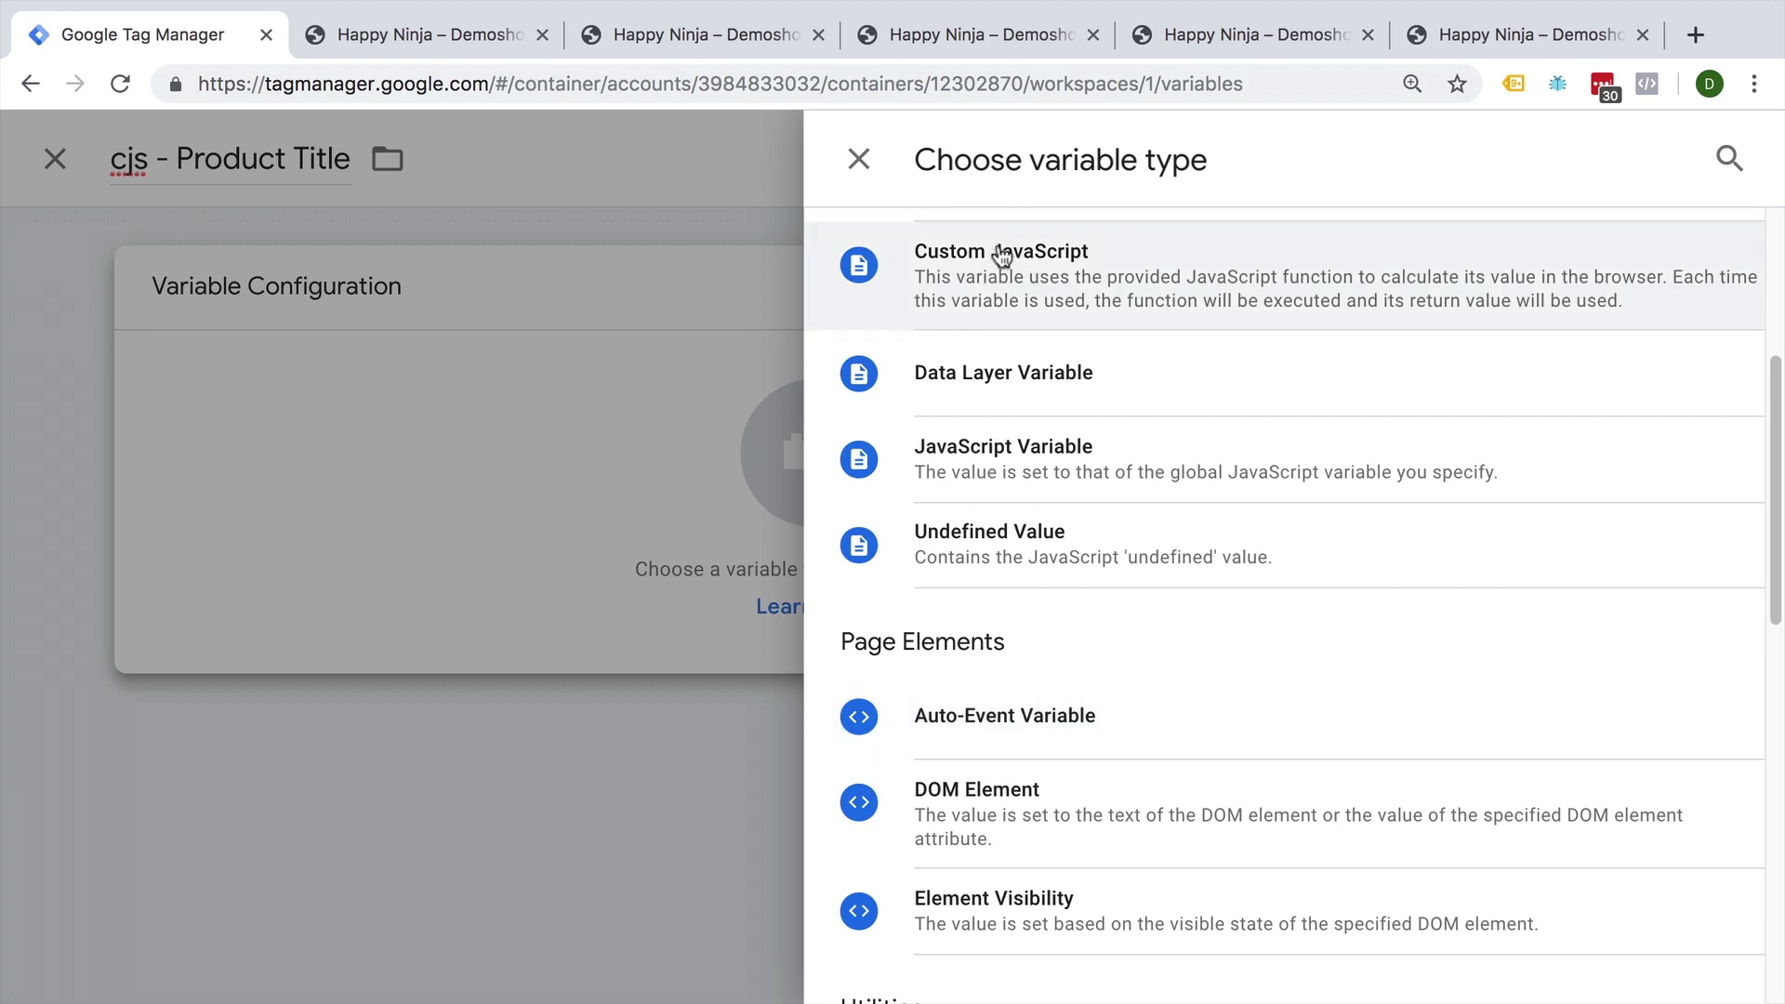
{"action": "left_click", "coordinate": [995, 254]}
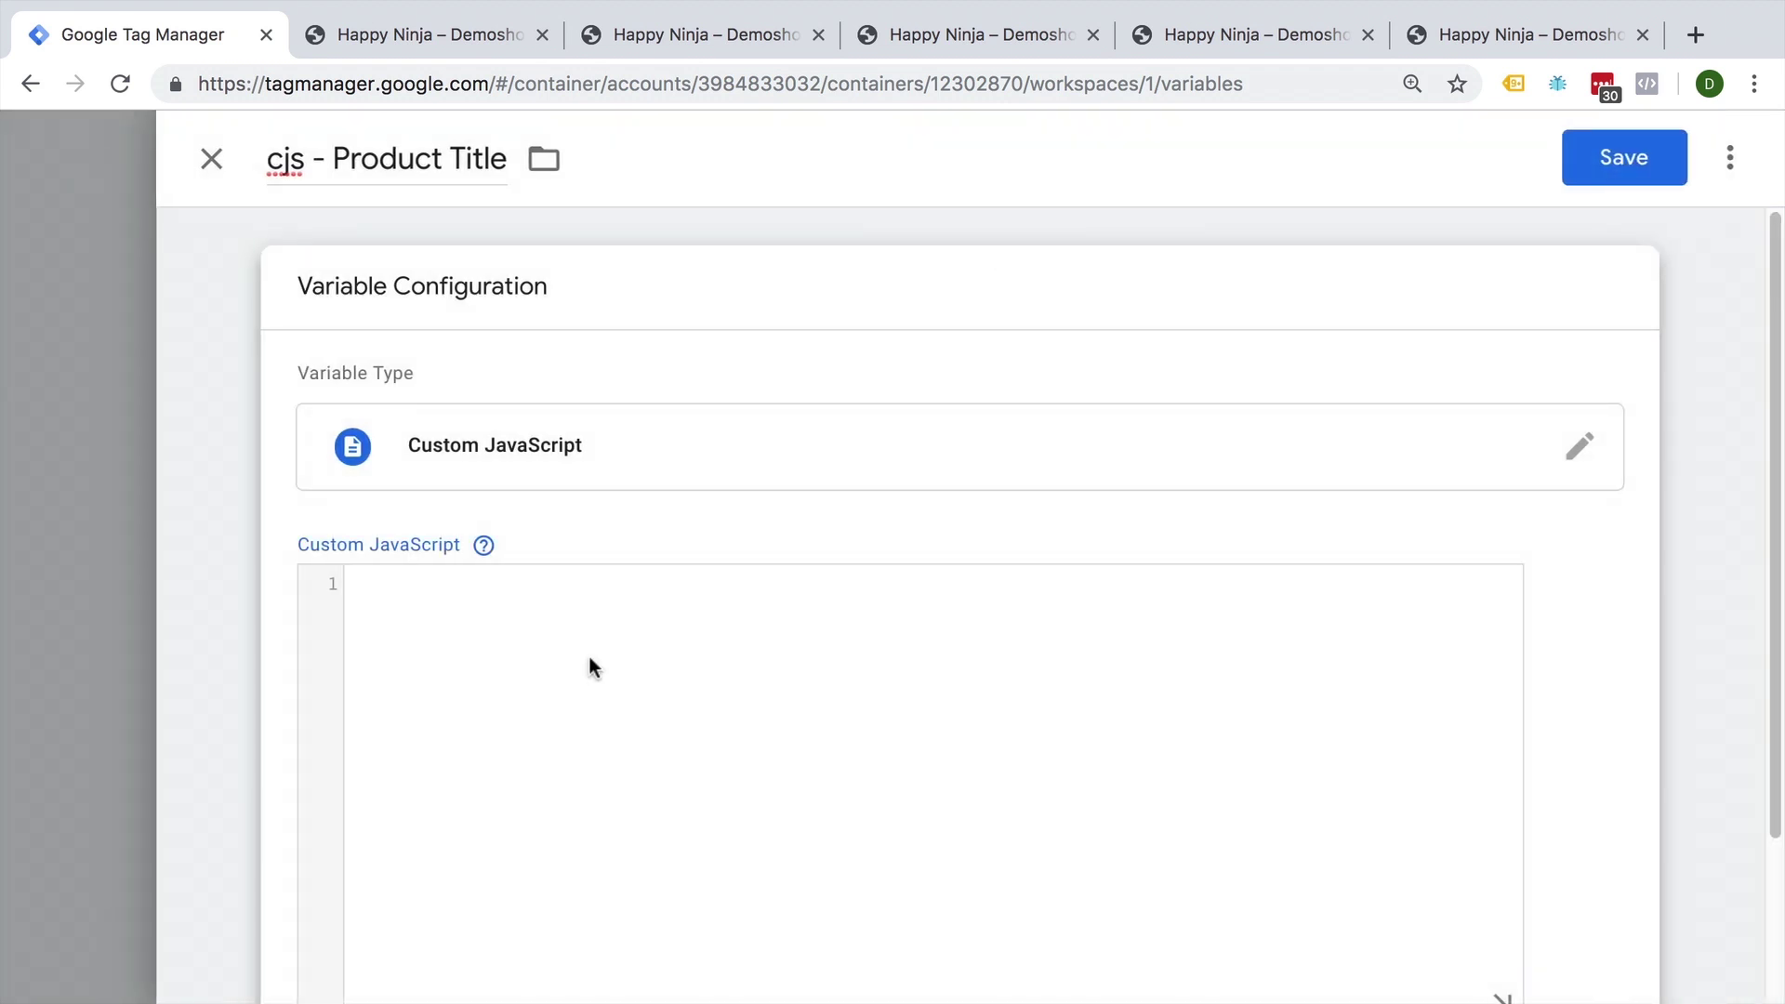
Make the function return the pasted querySelector("h1.product_title").innerText expression, and save the variable.
{"action": "left_click", "coordinate": [480, 545]}
{"action": "type", "text": "function()"}
{"action": "type", "text": "{}"}
{"action": "key", "text": "Return"}
{"action": "key", "text": "Return"}
{"action": "type", "text": "return"}
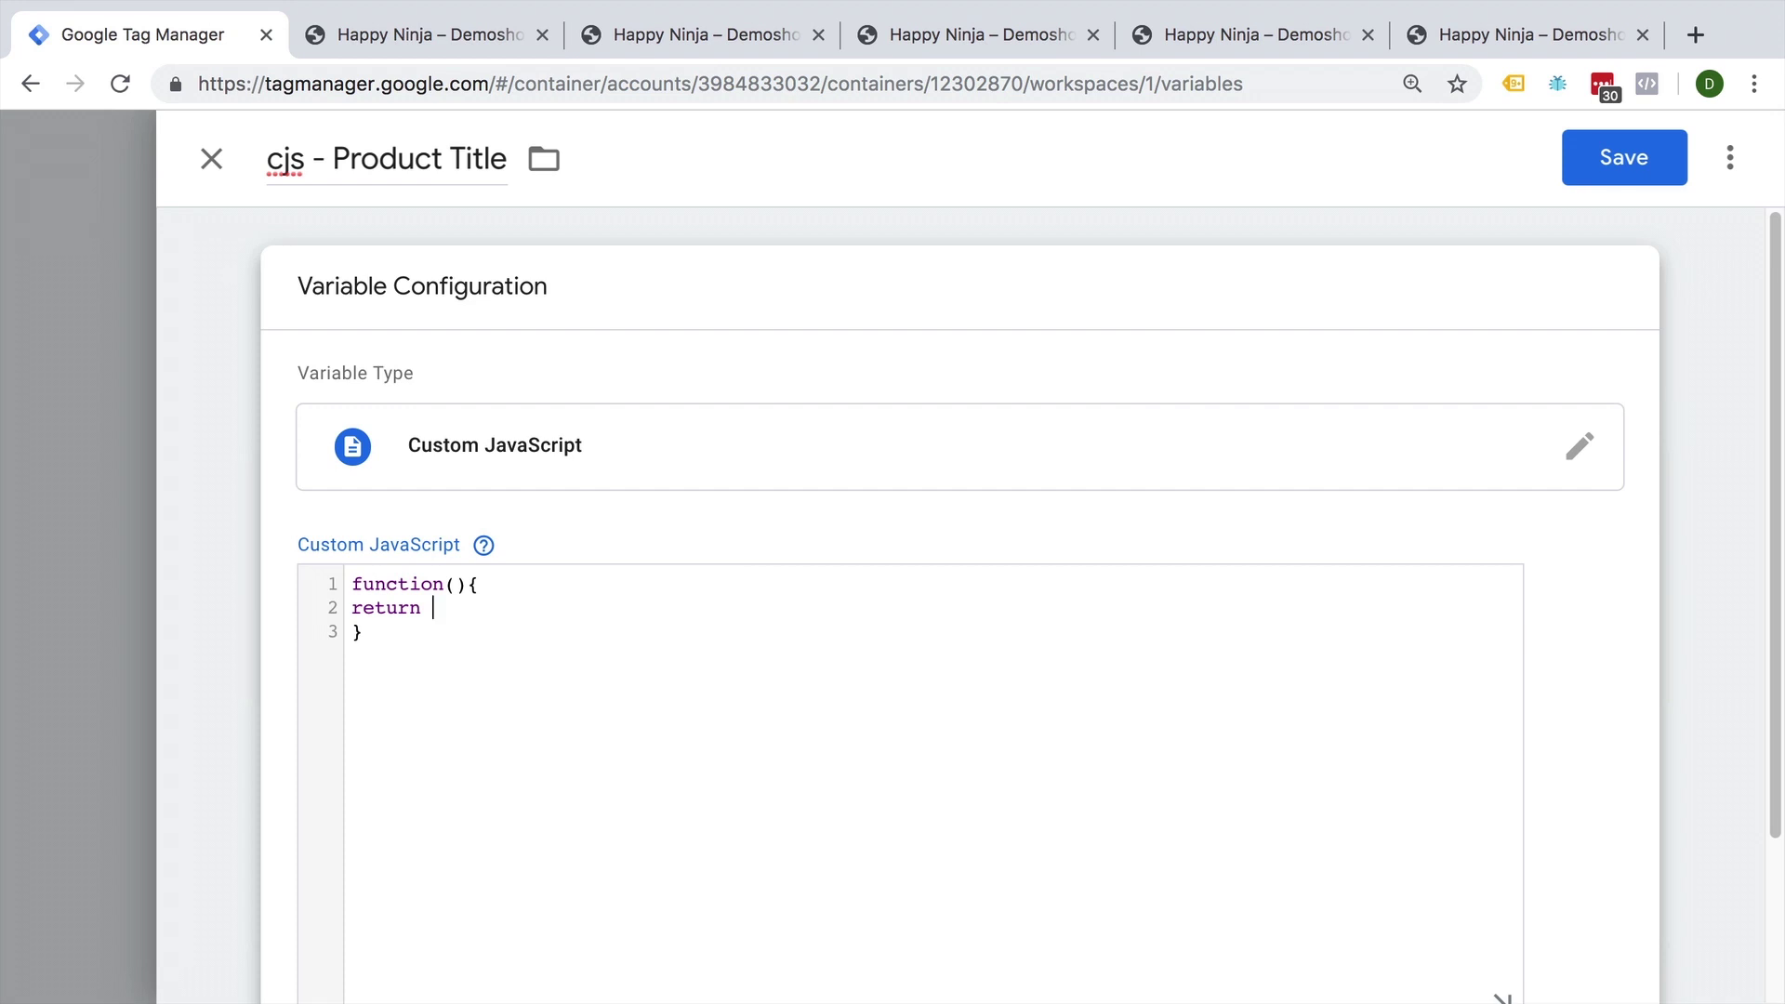
{"action": "type", "text": "google_tag_manager[\"GTM-W7J9Z24\"].dataLayer.get(\"gtm.element\").parentElement.parentElement.querySelector(\"h1.product_title\").innerText"}
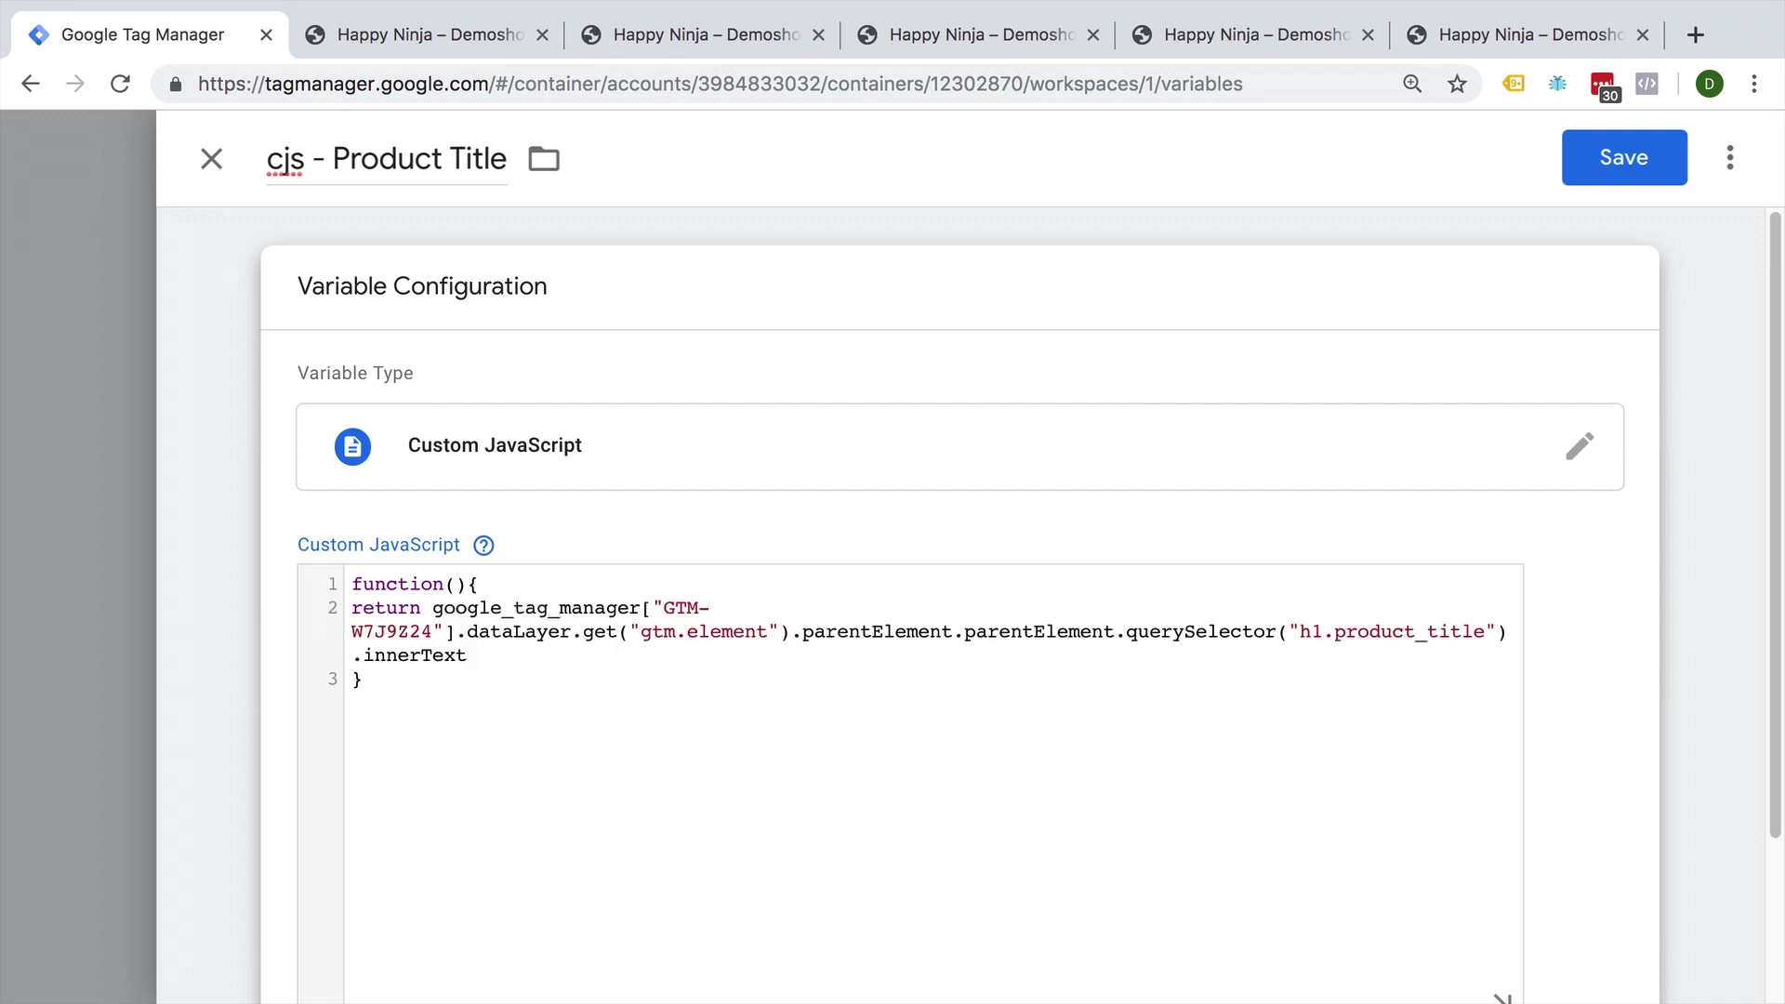
{"action": "left_click", "coordinate": [1644, 175]}
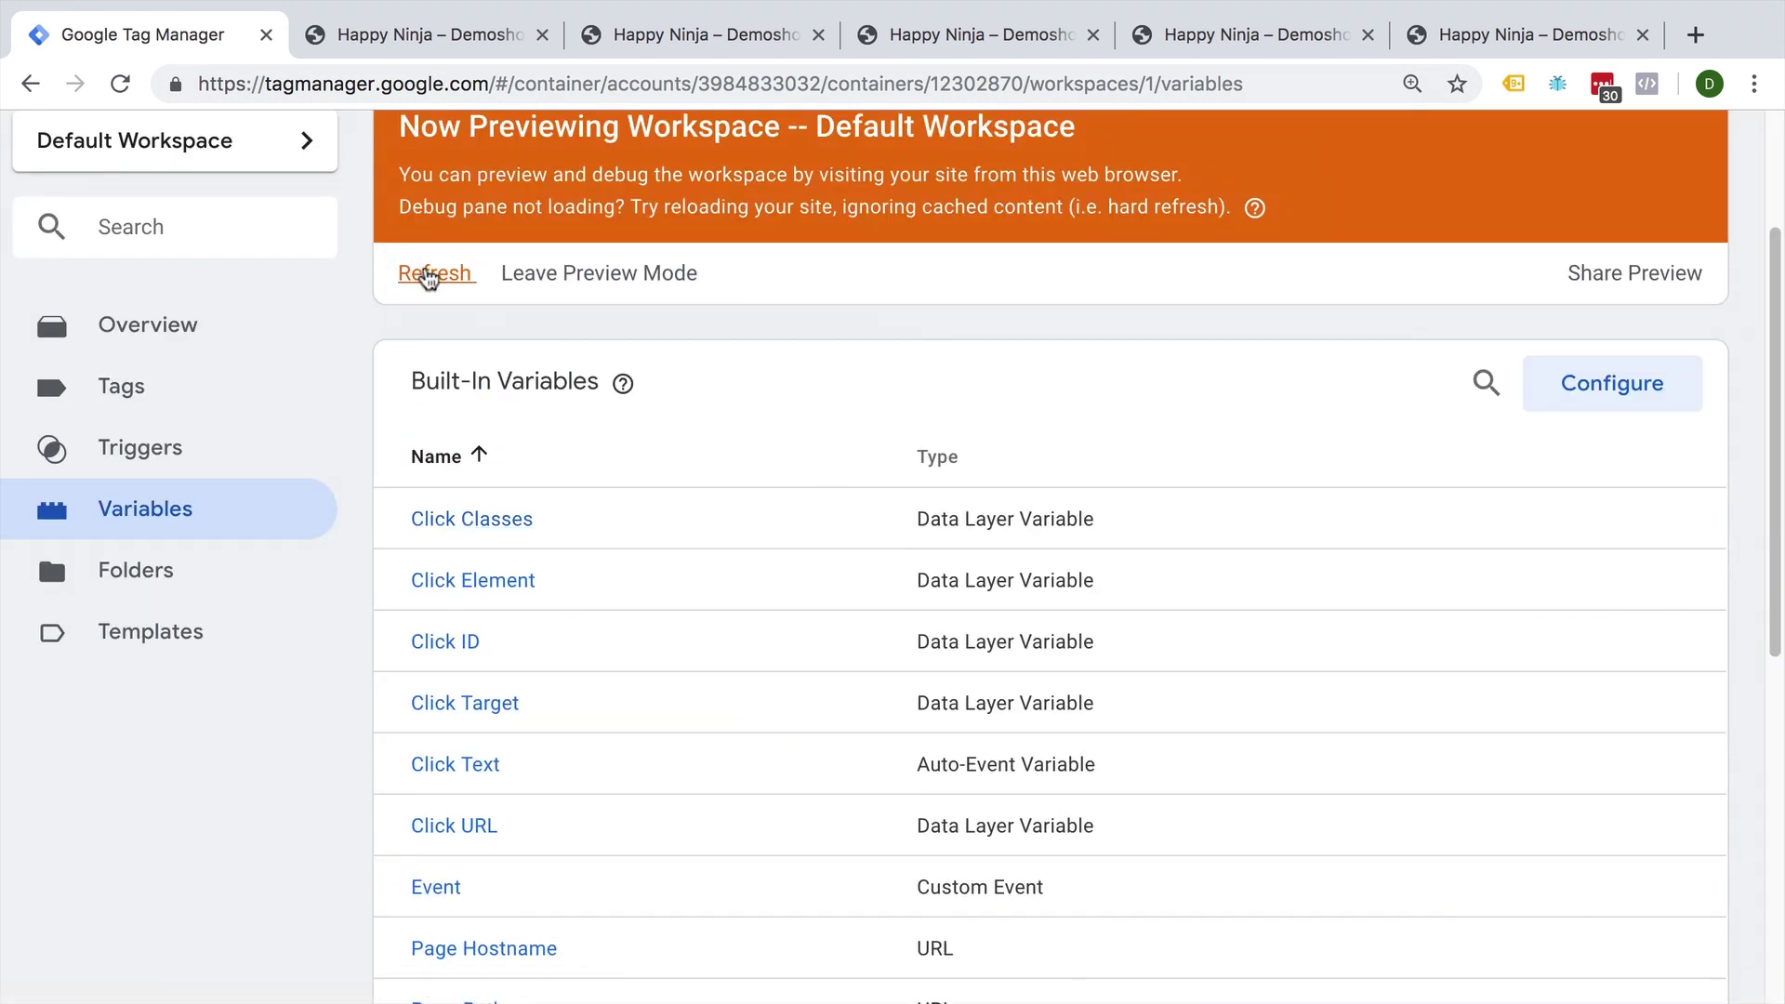
Refresh the GTM preview, go to the Happy Ninja page, and close DevTools.
{"action": "left_click", "coordinate": [419, 273]}
{"action": "left_click", "coordinate": [419, 42]}
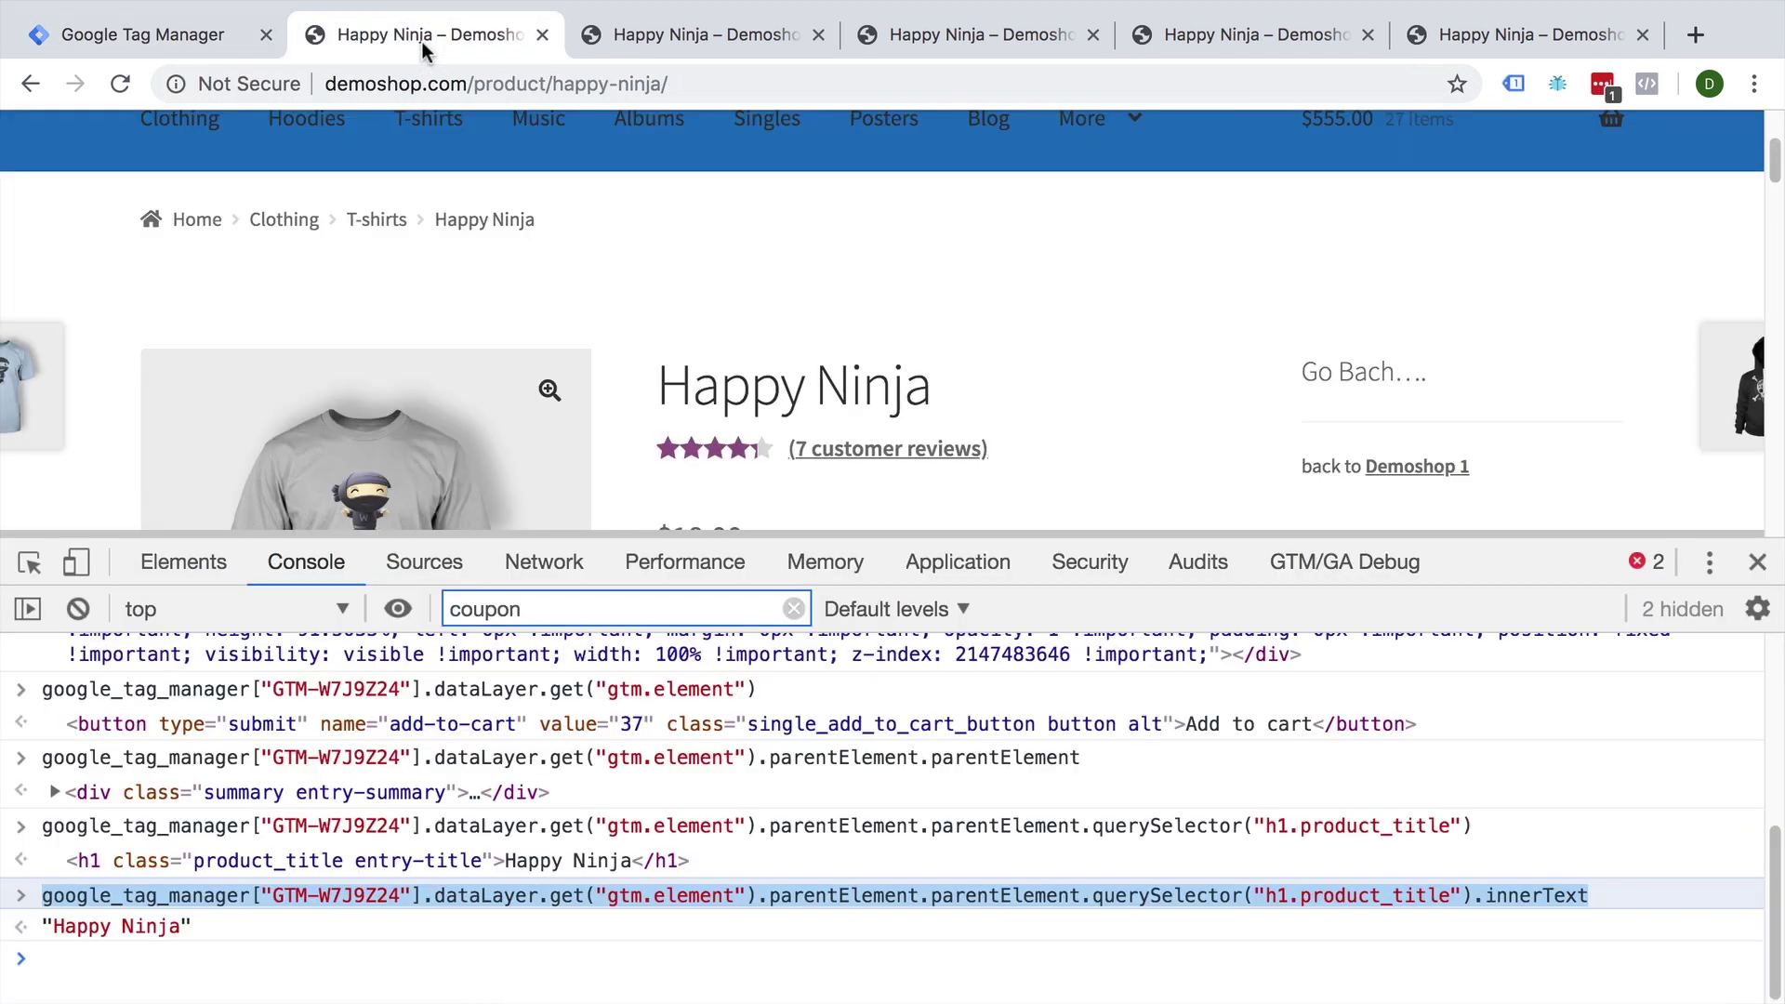
{"action": "middle_click", "coordinate": [750, 31]}
{"action": "middle_click", "coordinate": [750, 33]}
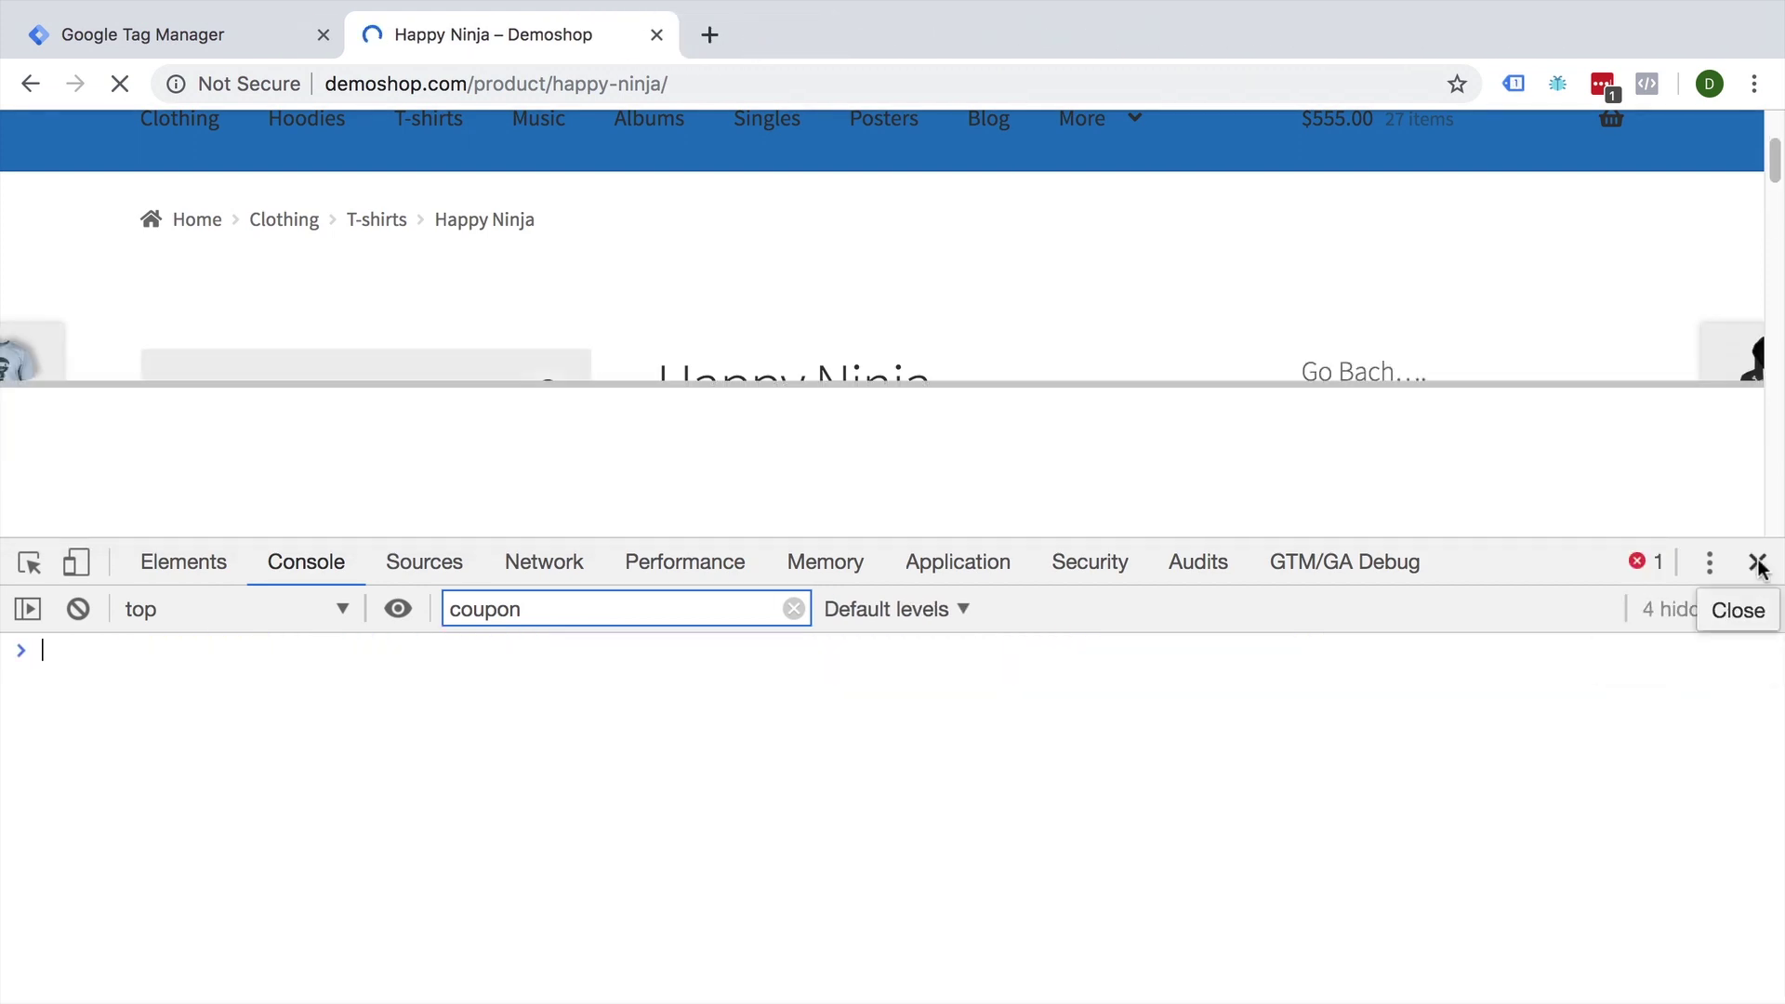
{"action": "left_click", "coordinate": [1757, 561]}
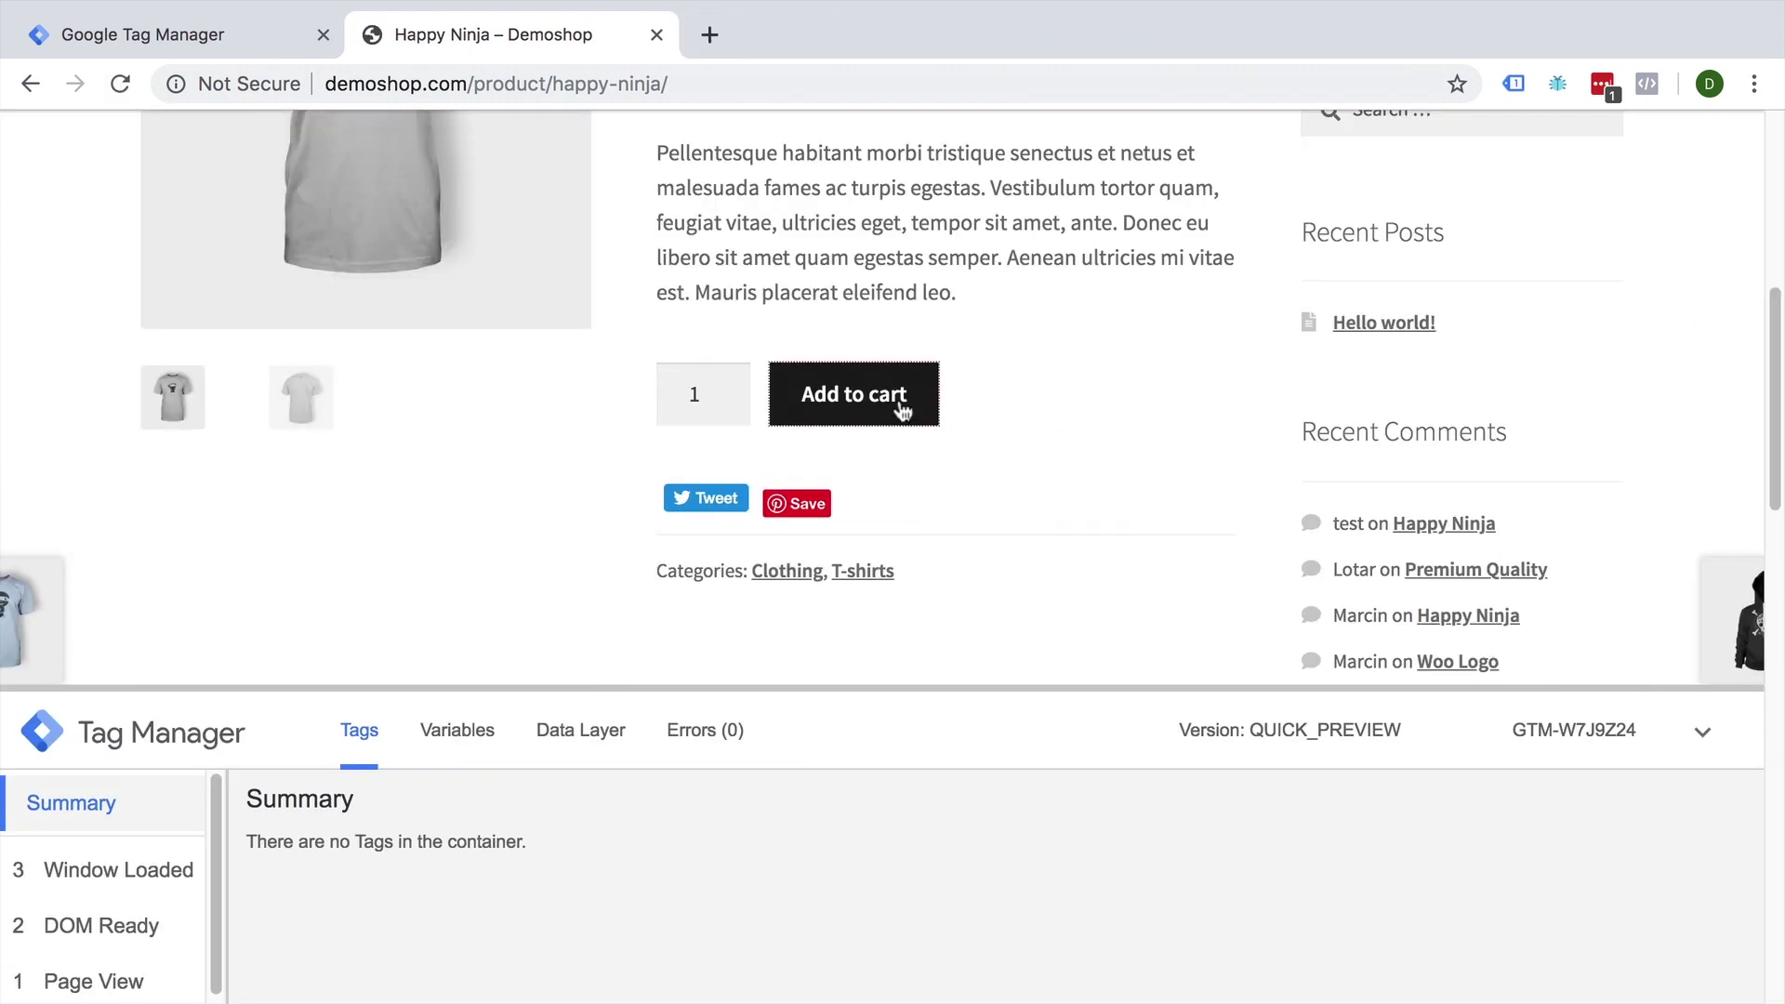
Add Happy Ninja to the cart; the Click event's Variables show cjs - Product Title as 'Happy Ninja'.
{"action": "left_click", "coordinate": [904, 405], "text": "super"}
{"action": "left_click", "coordinate": [139, 879]}
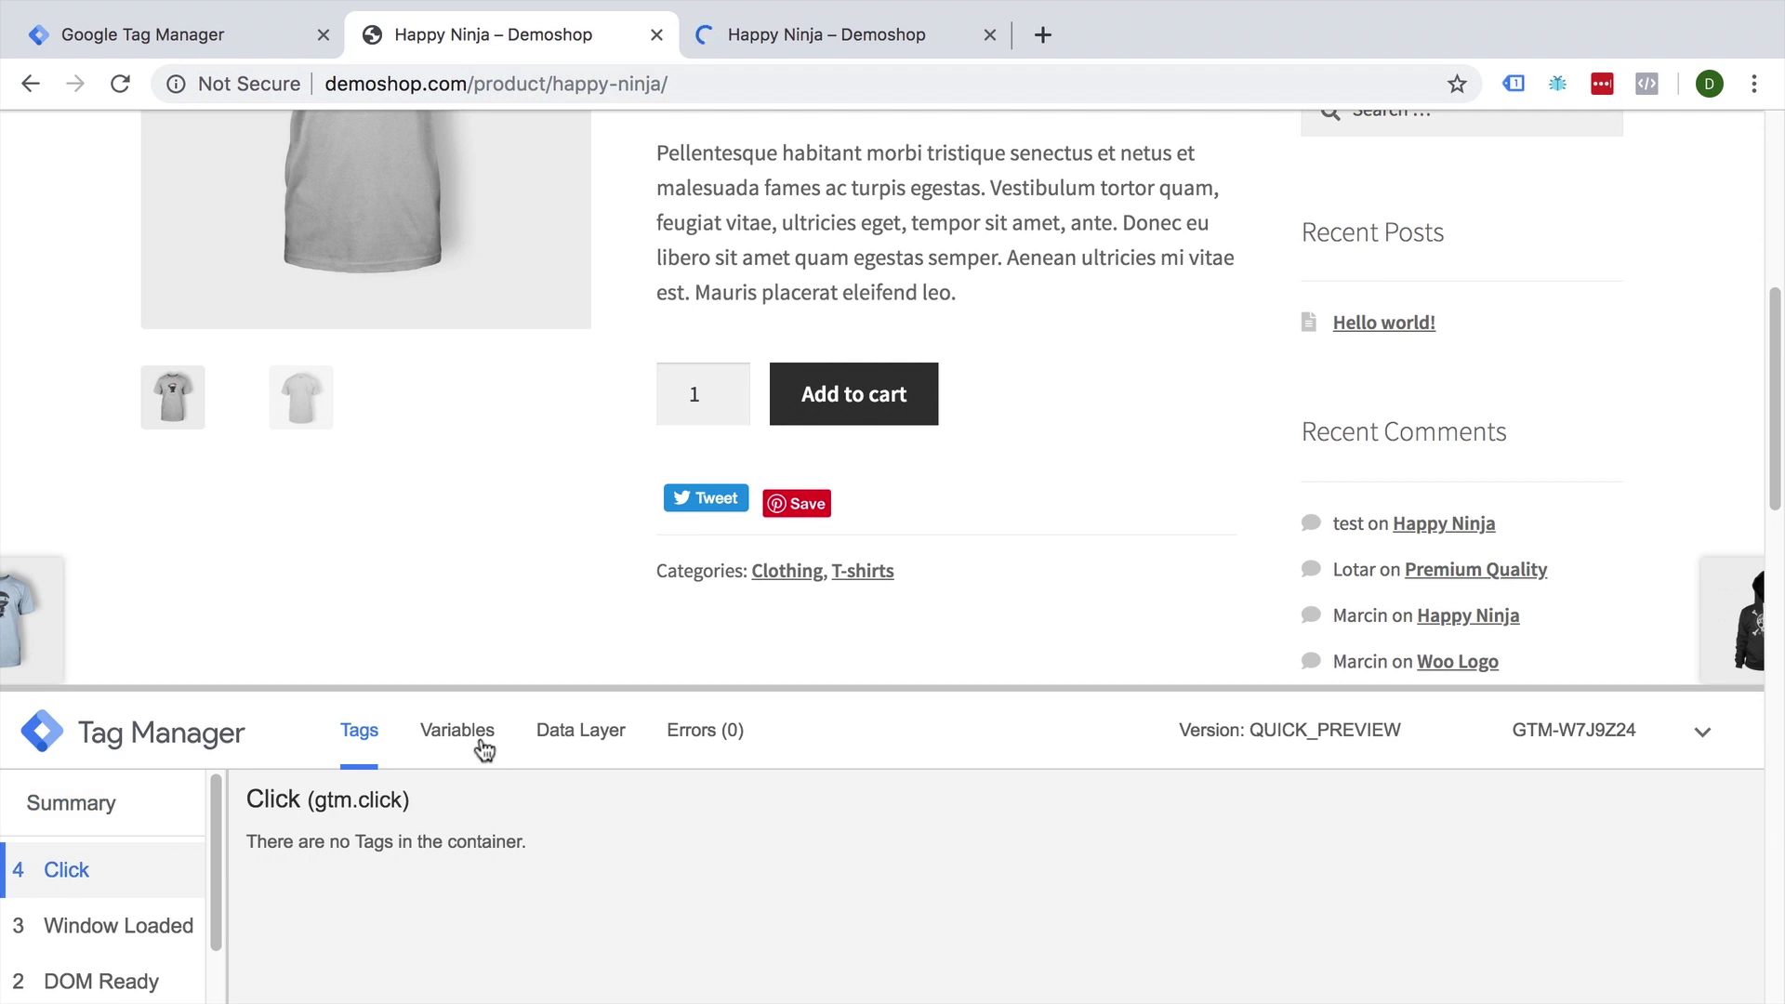
{"action": "left_click", "coordinate": [482, 745]}
{"action": "scroll", "coordinate": [453, 933], "scroll_direction": "down", "scroll_amount": 1}
{"action": "scroll", "coordinate": [453, 932], "scroll_direction": "down", "scroll_amount": 1}
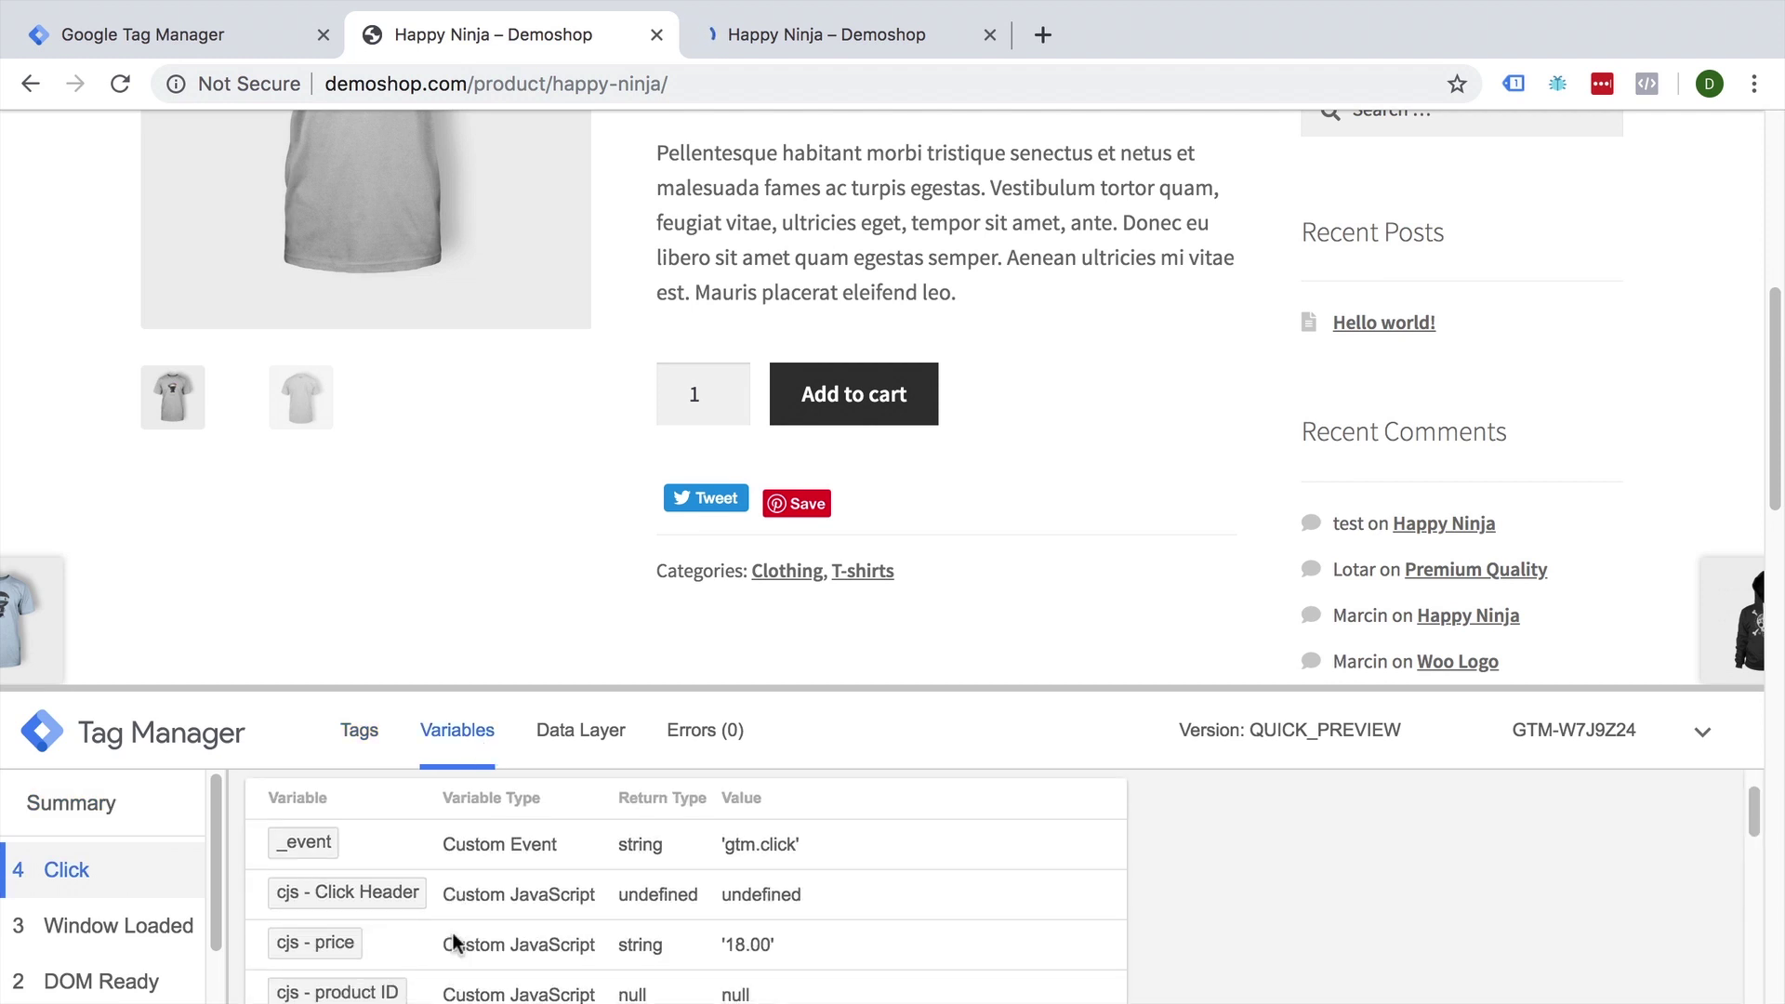
{"action": "scroll", "coordinate": [453, 933], "scroll_direction": "down", "scroll_amount": 1}
{"action": "scroll", "coordinate": [453, 934], "scroll_direction": "down", "scroll_amount": 3}
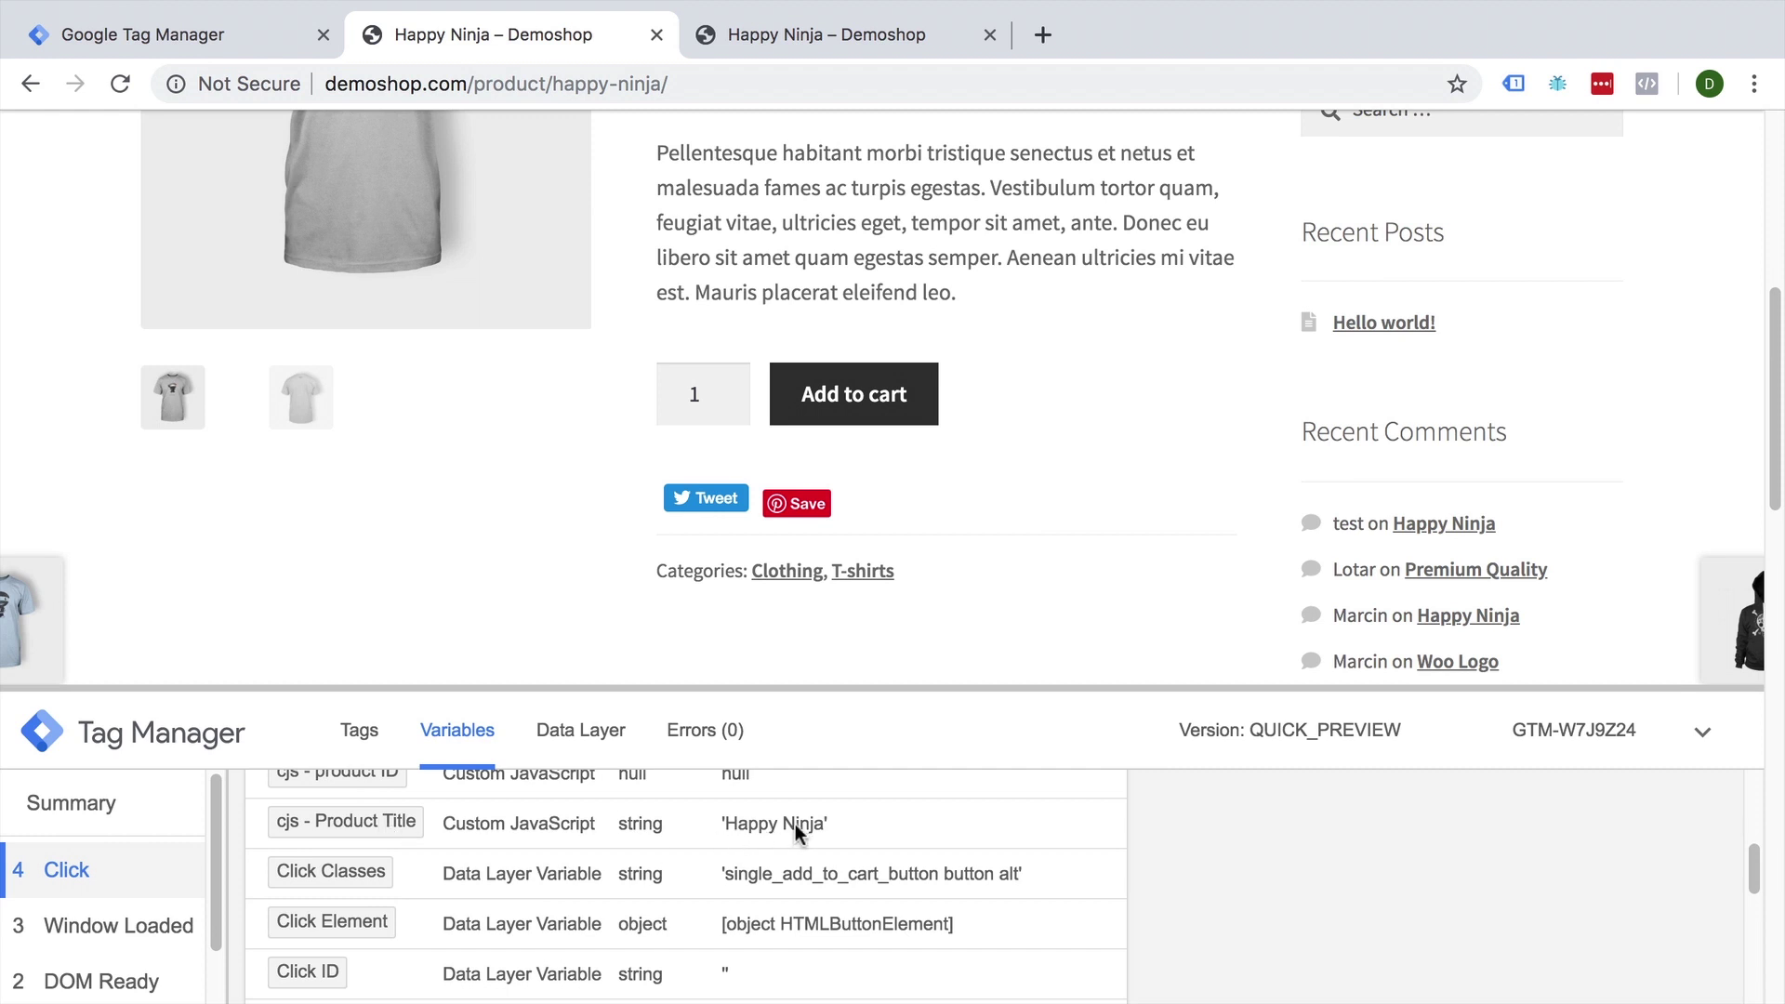
{"action": "left_click", "coordinate": [1685, 619]}
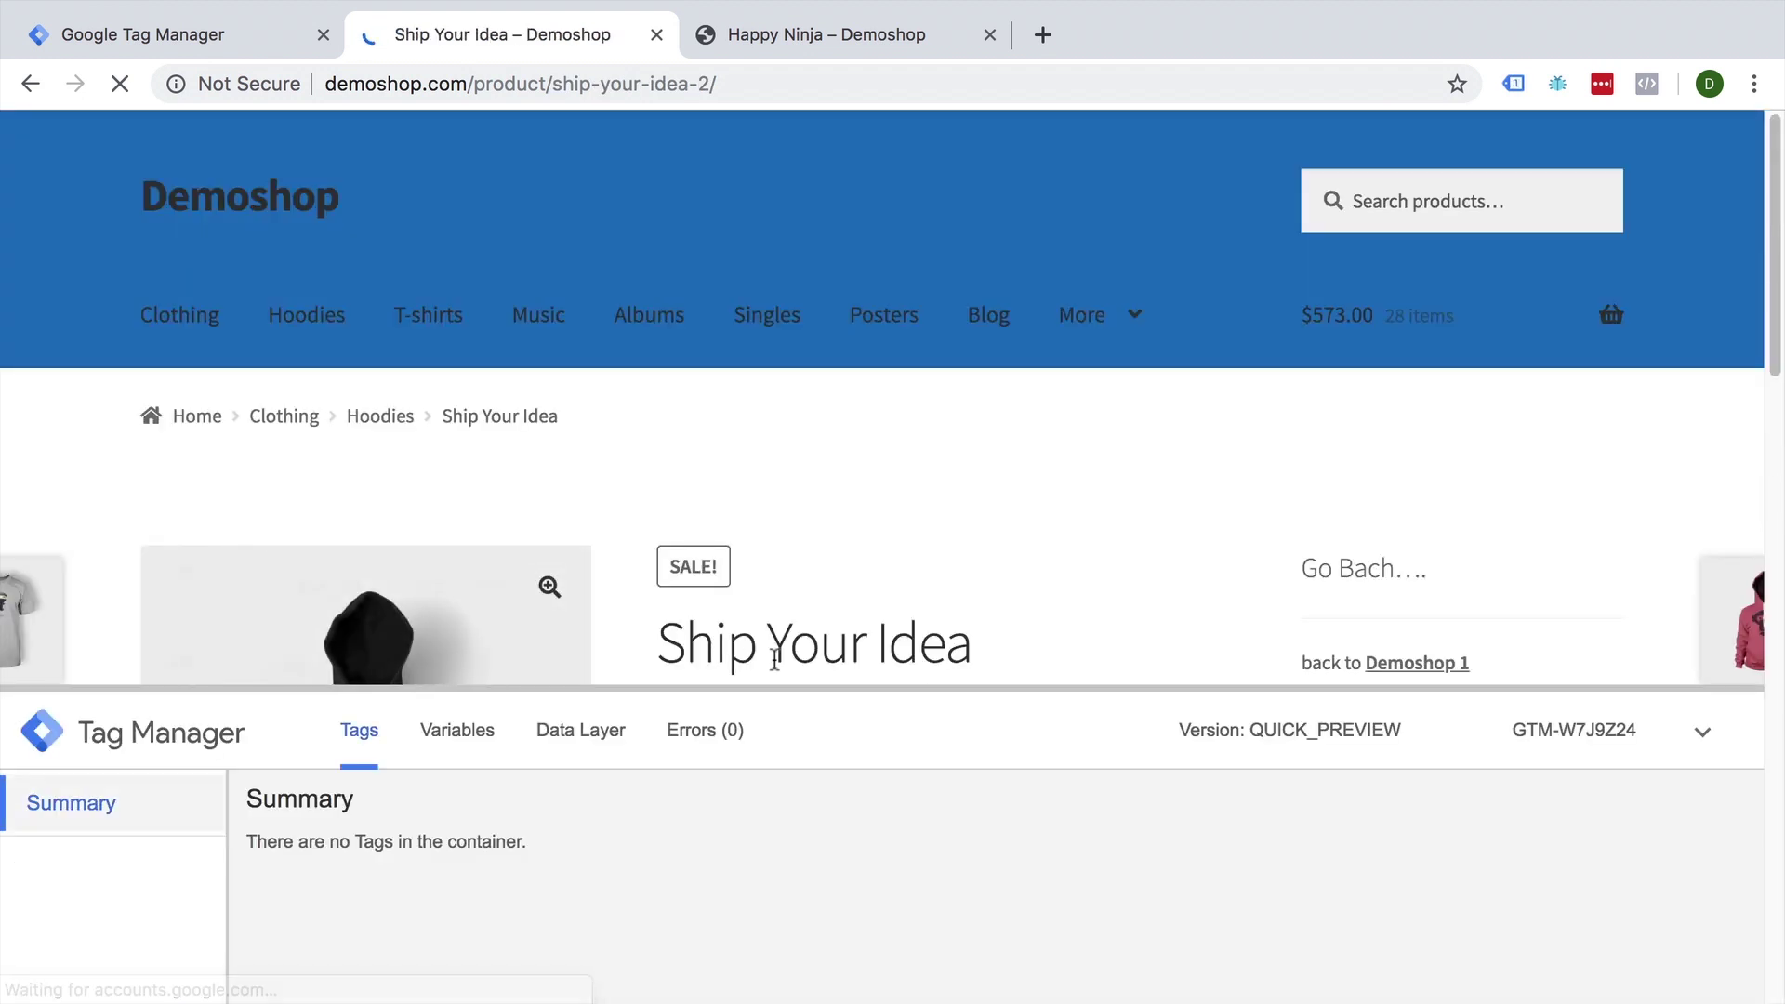
{"action": "scroll", "coordinate": [1100, 646], "scroll_direction": "down", "scroll_amount": 3}
{"action": "scroll", "coordinate": [1100, 645], "scroll_direction": "down", "scroll_amount": 2}
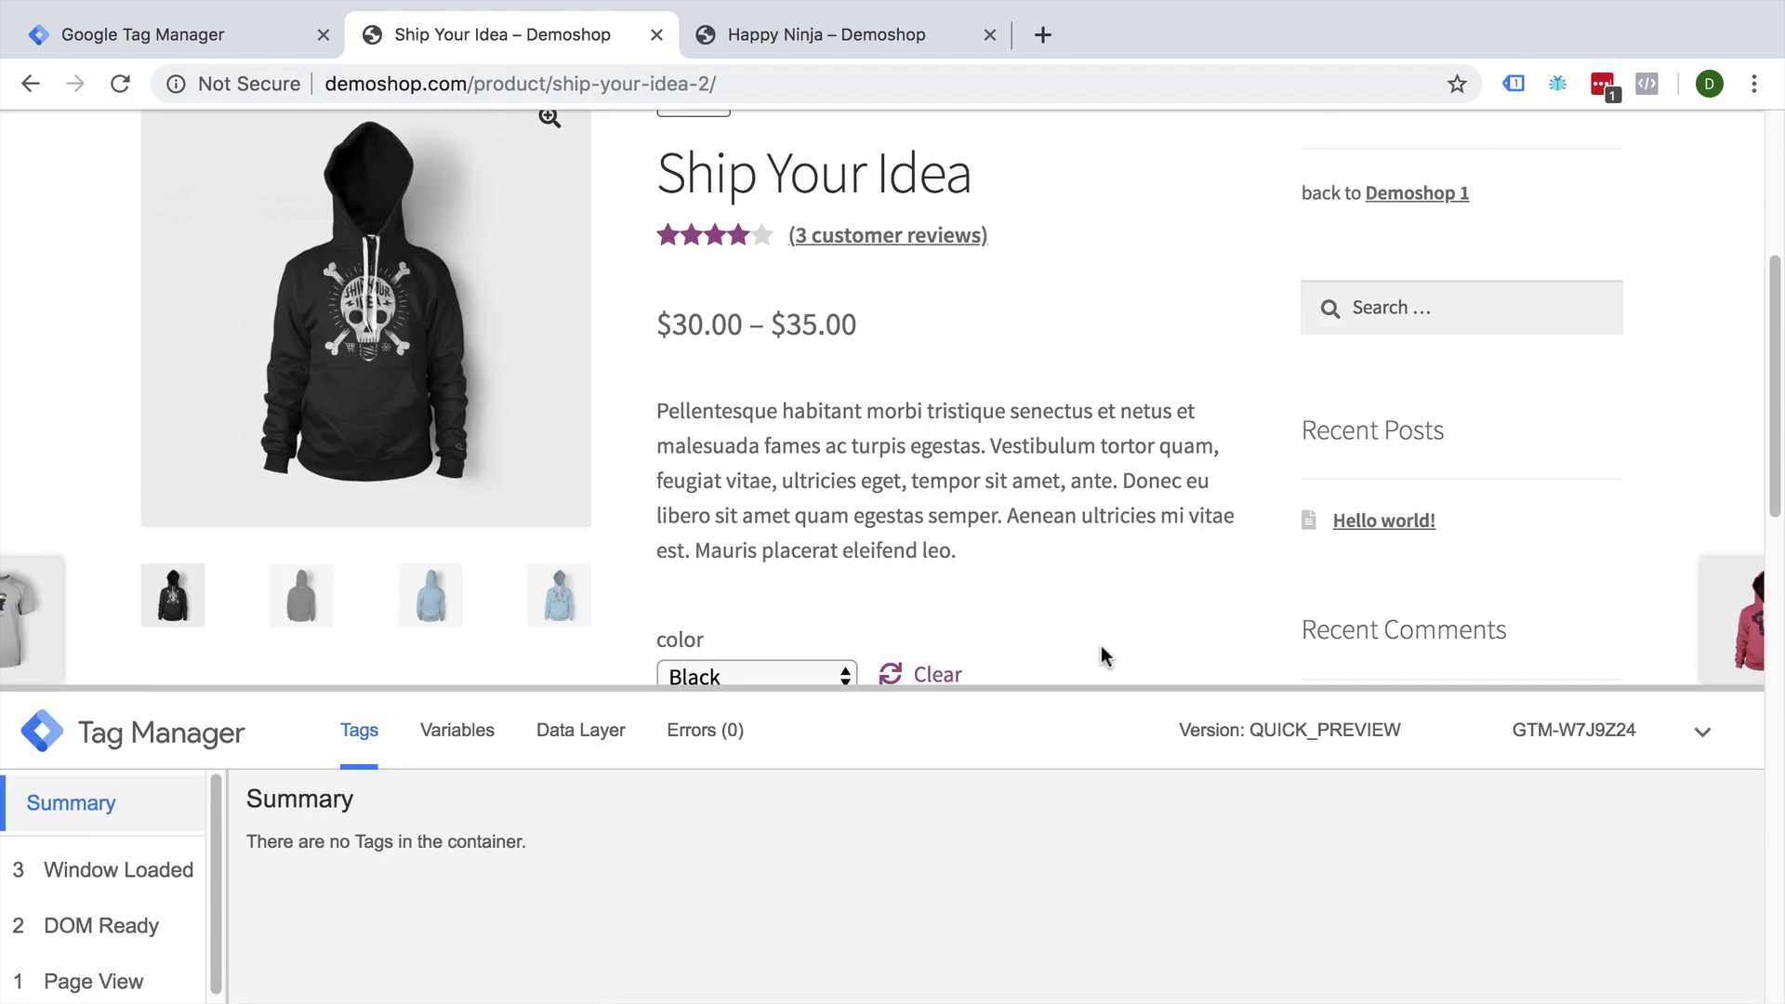
{"action": "scroll", "coordinate": [1101, 655], "scroll_direction": "down", "scroll_amount": 3}
Add the Ship Your Idea hoodie to the cart; the Click event shows cjs - Product Title undefined.
{"action": "left_click", "coordinate": [903, 581]}
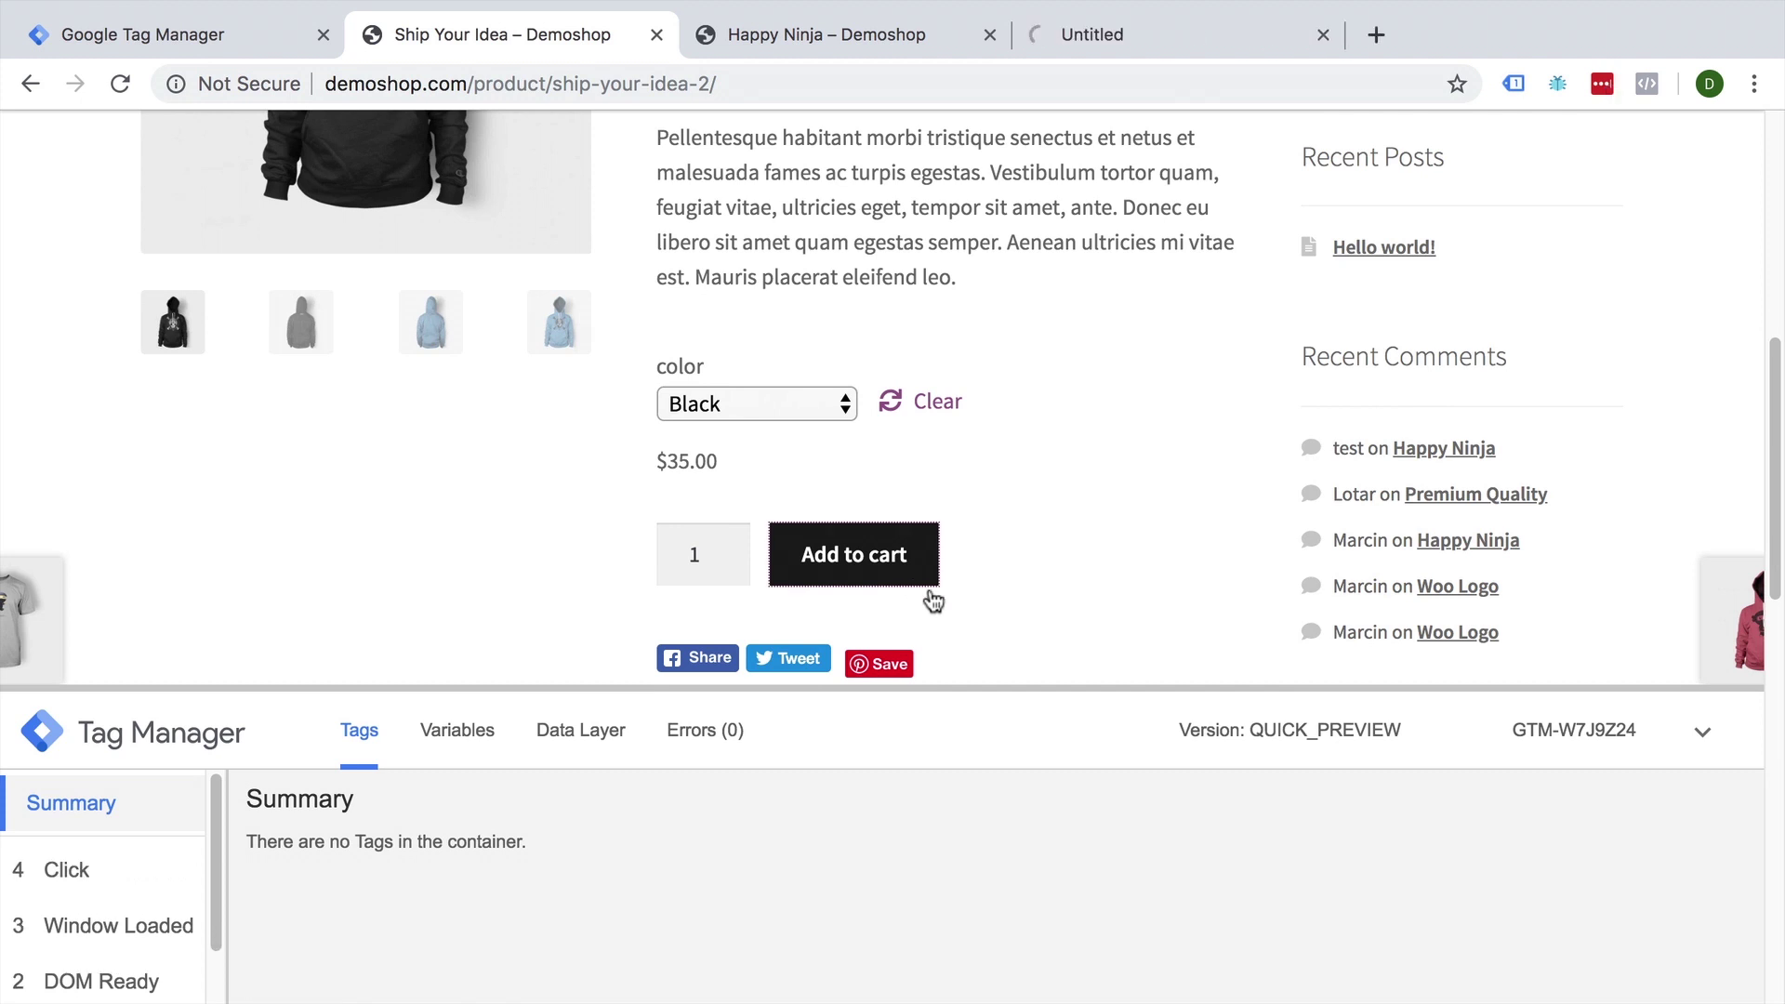
{"action": "left_click", "coordinate": [132, 861]}
{"action": "left_click", "coordinate": [461, 730]}
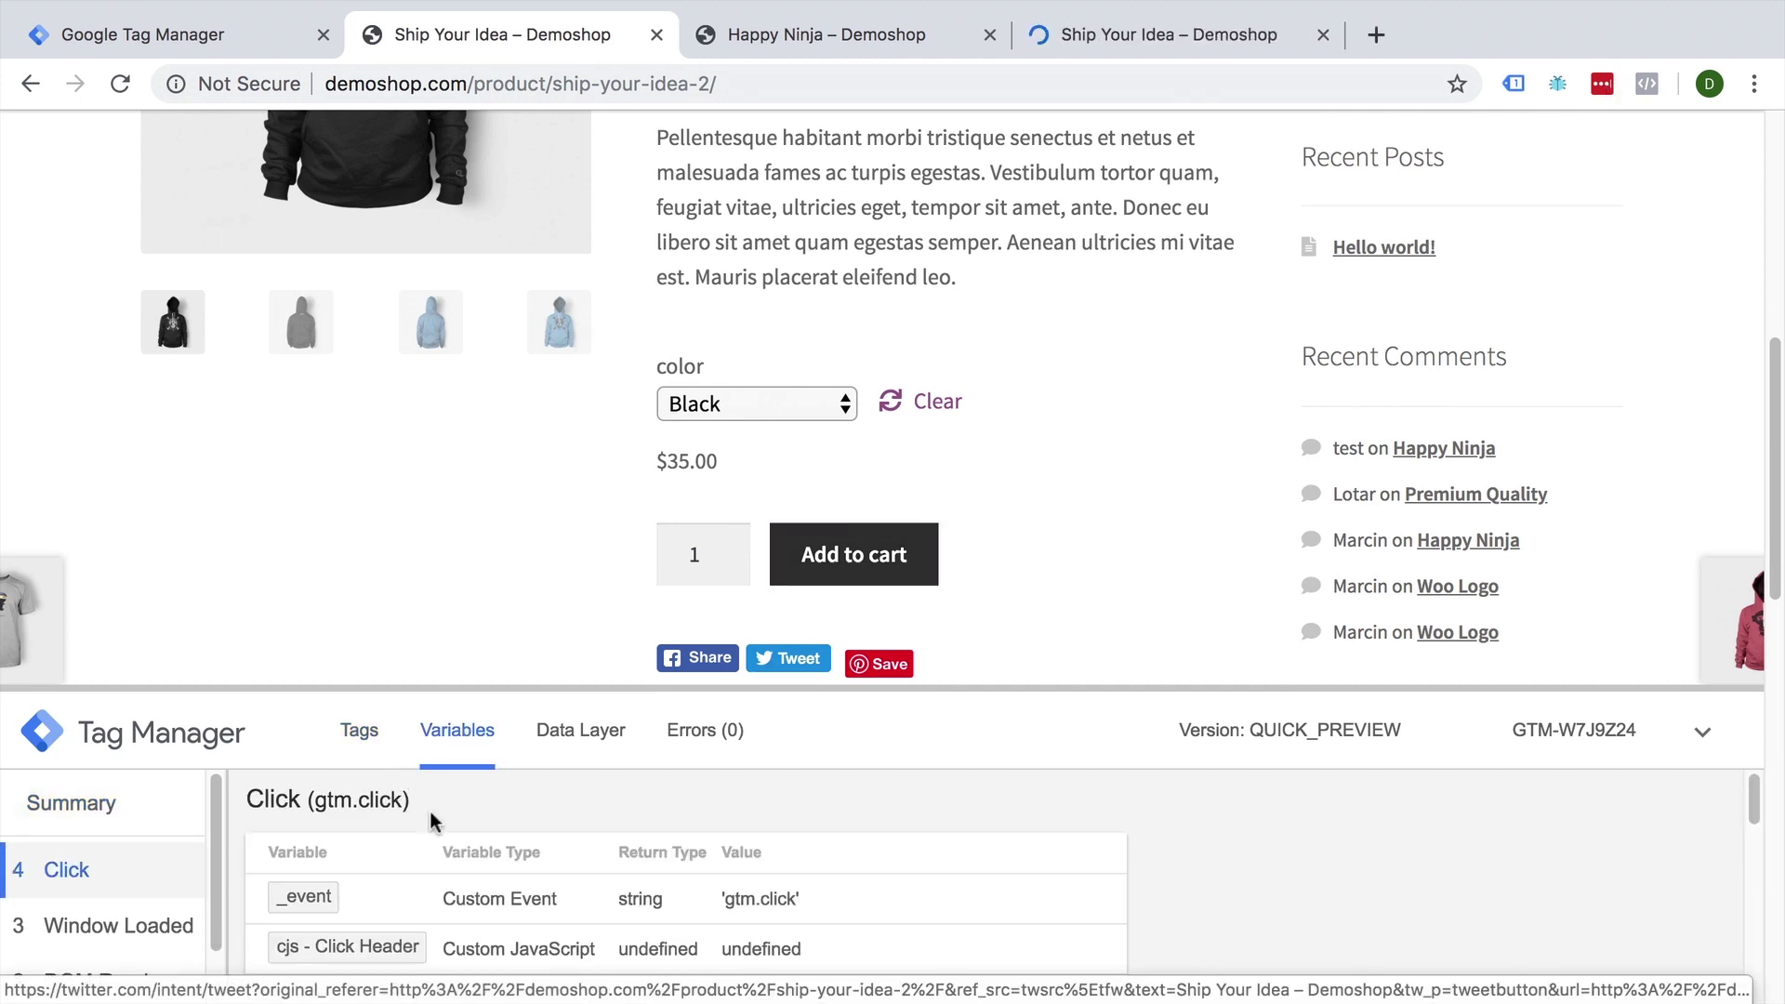
{"action": "scroll", "coordinate": [585, 878], "scroll_direction": "down", "scroll_amount": 1}
{"action": "scroll", "coordinate": [363, 861], "scroll_direction": "down", "scroll_amount": 3}
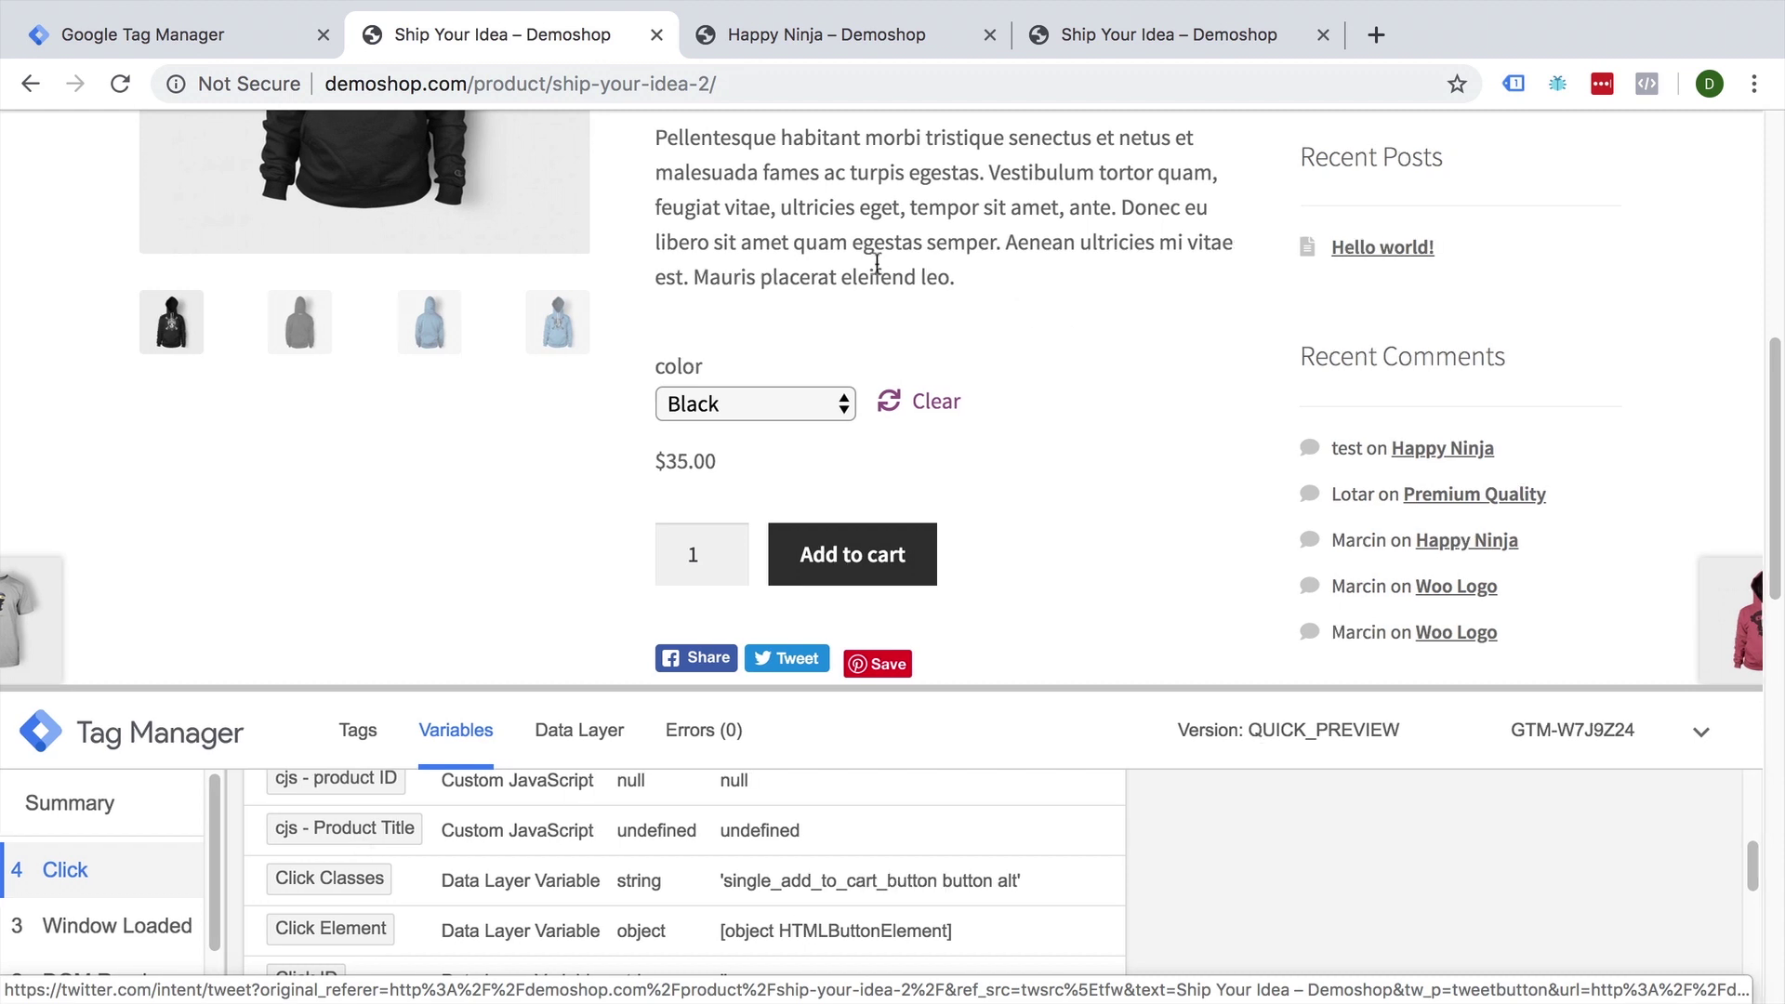
{"action": "scroll", "coordinate": [777, 430], "scroll_direction": "up", "scroll_amount": 2}
{"action": "scroll", "coordinate": [721, 432], "scroll_direction": "up", "scroll_amount": 5}
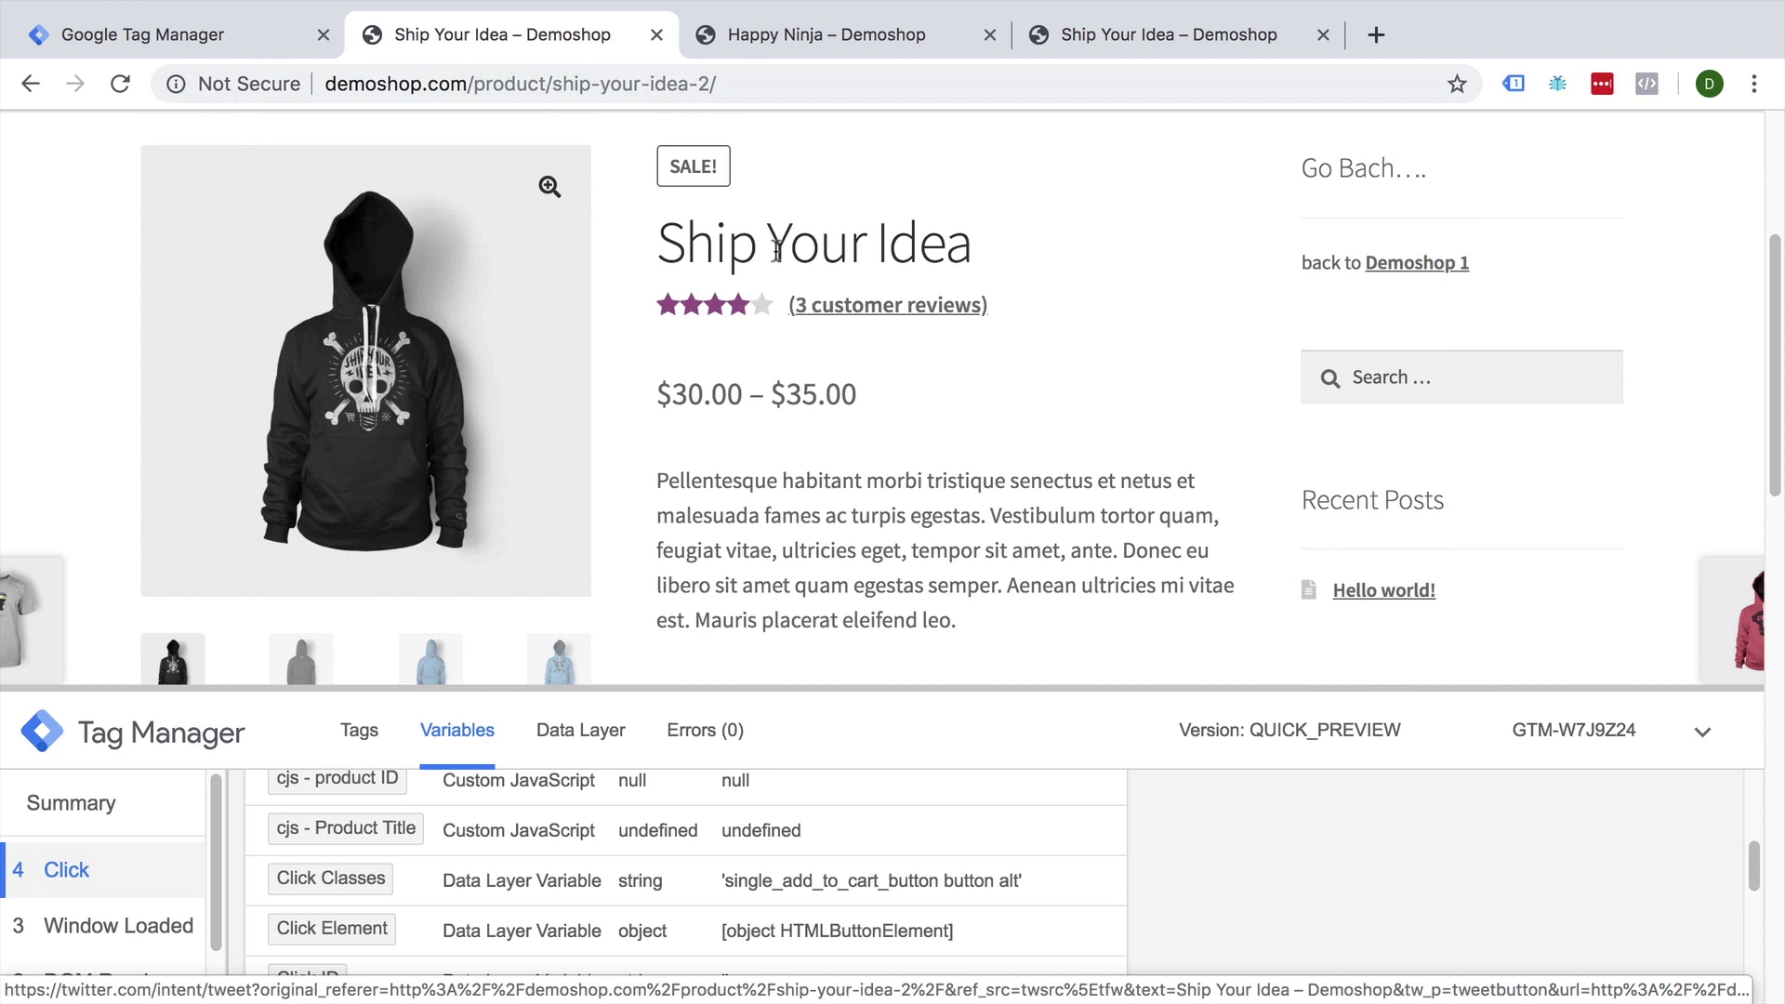
Open DevTools and run the product-title expression with and without .innerText.
{"action": "key", "text": "super+alt+j"}
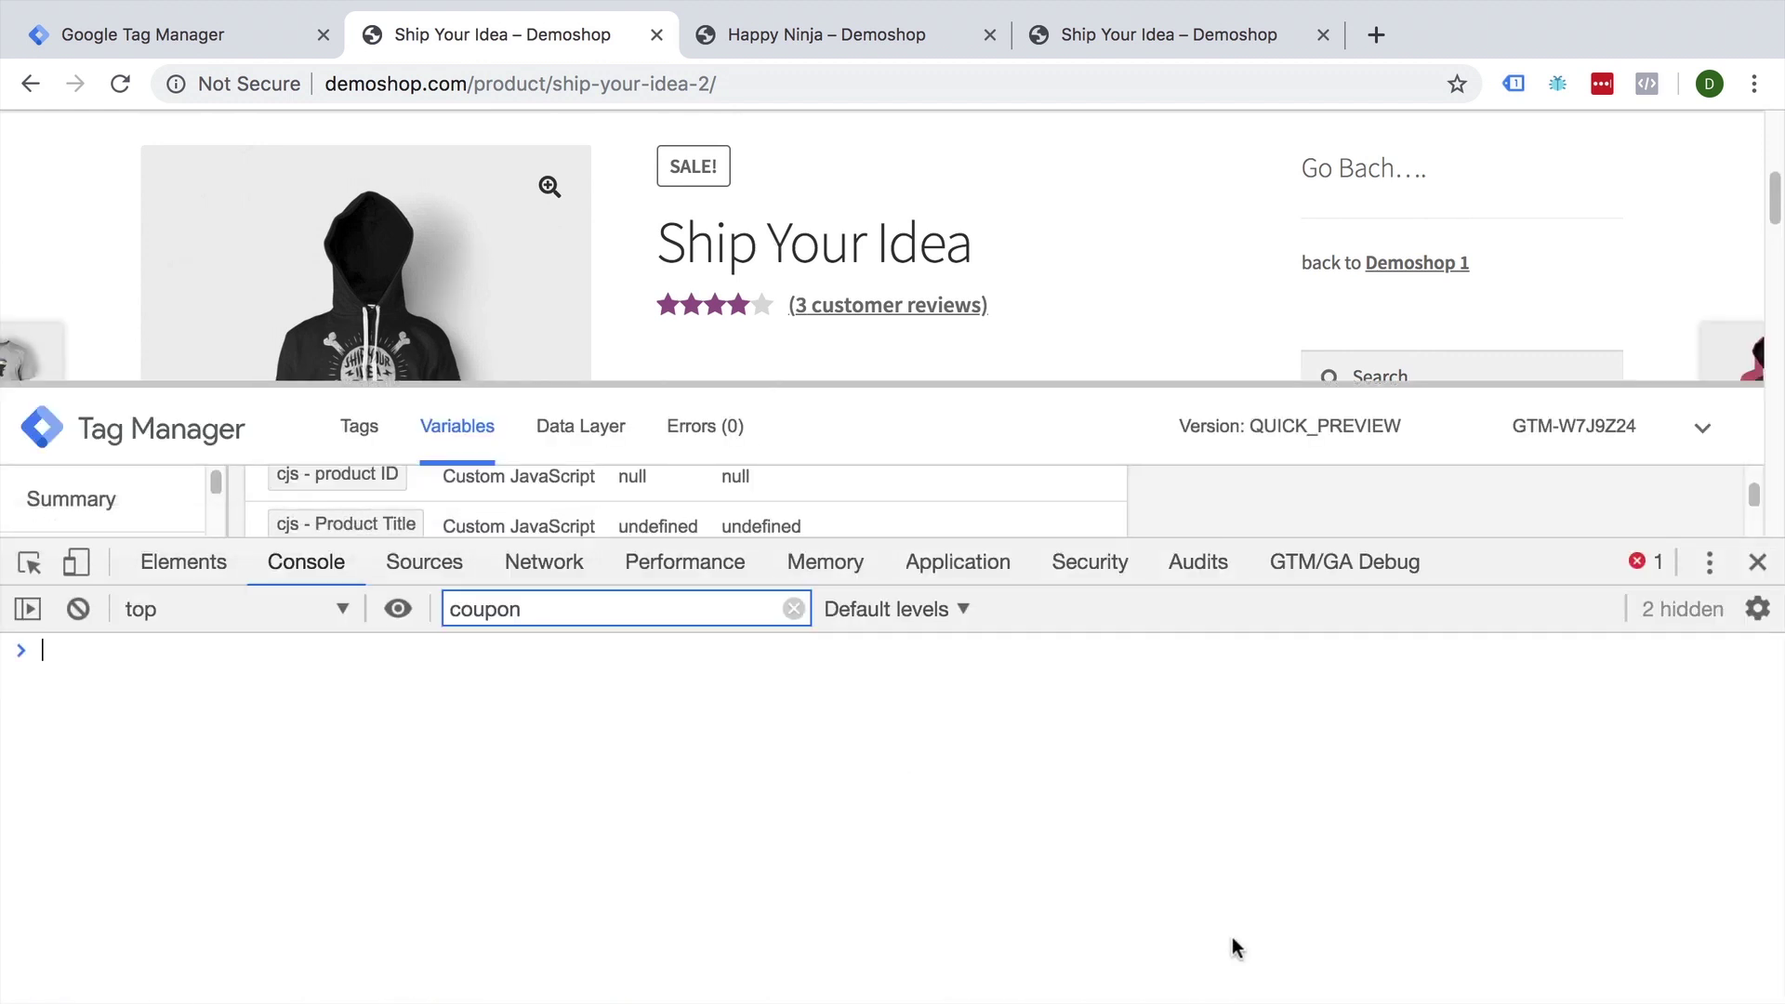
{"action": "type", "text": "google_tag_manager[\"GTM-W7J9Z24\"].dataLayer.get(\"gtm.element\").parentElement.parentElement.querySelector(\"h1.product_title\").innerText"}
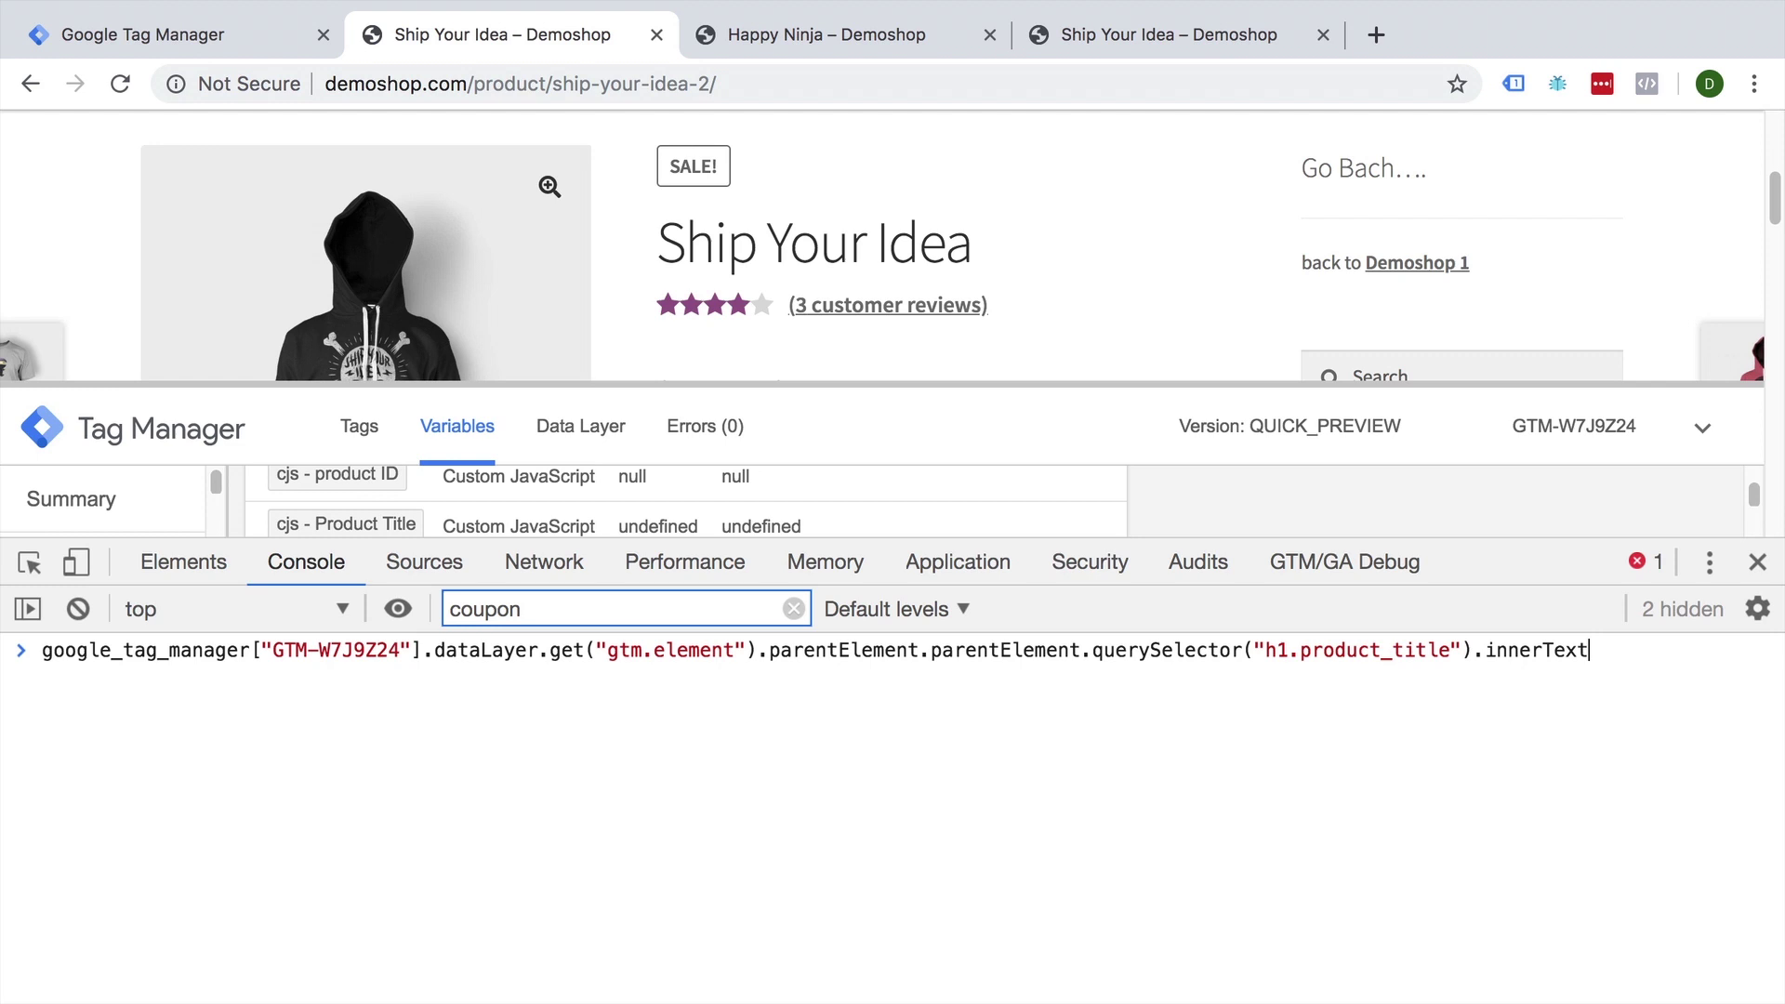
{"action": "key", "text": "Return"}
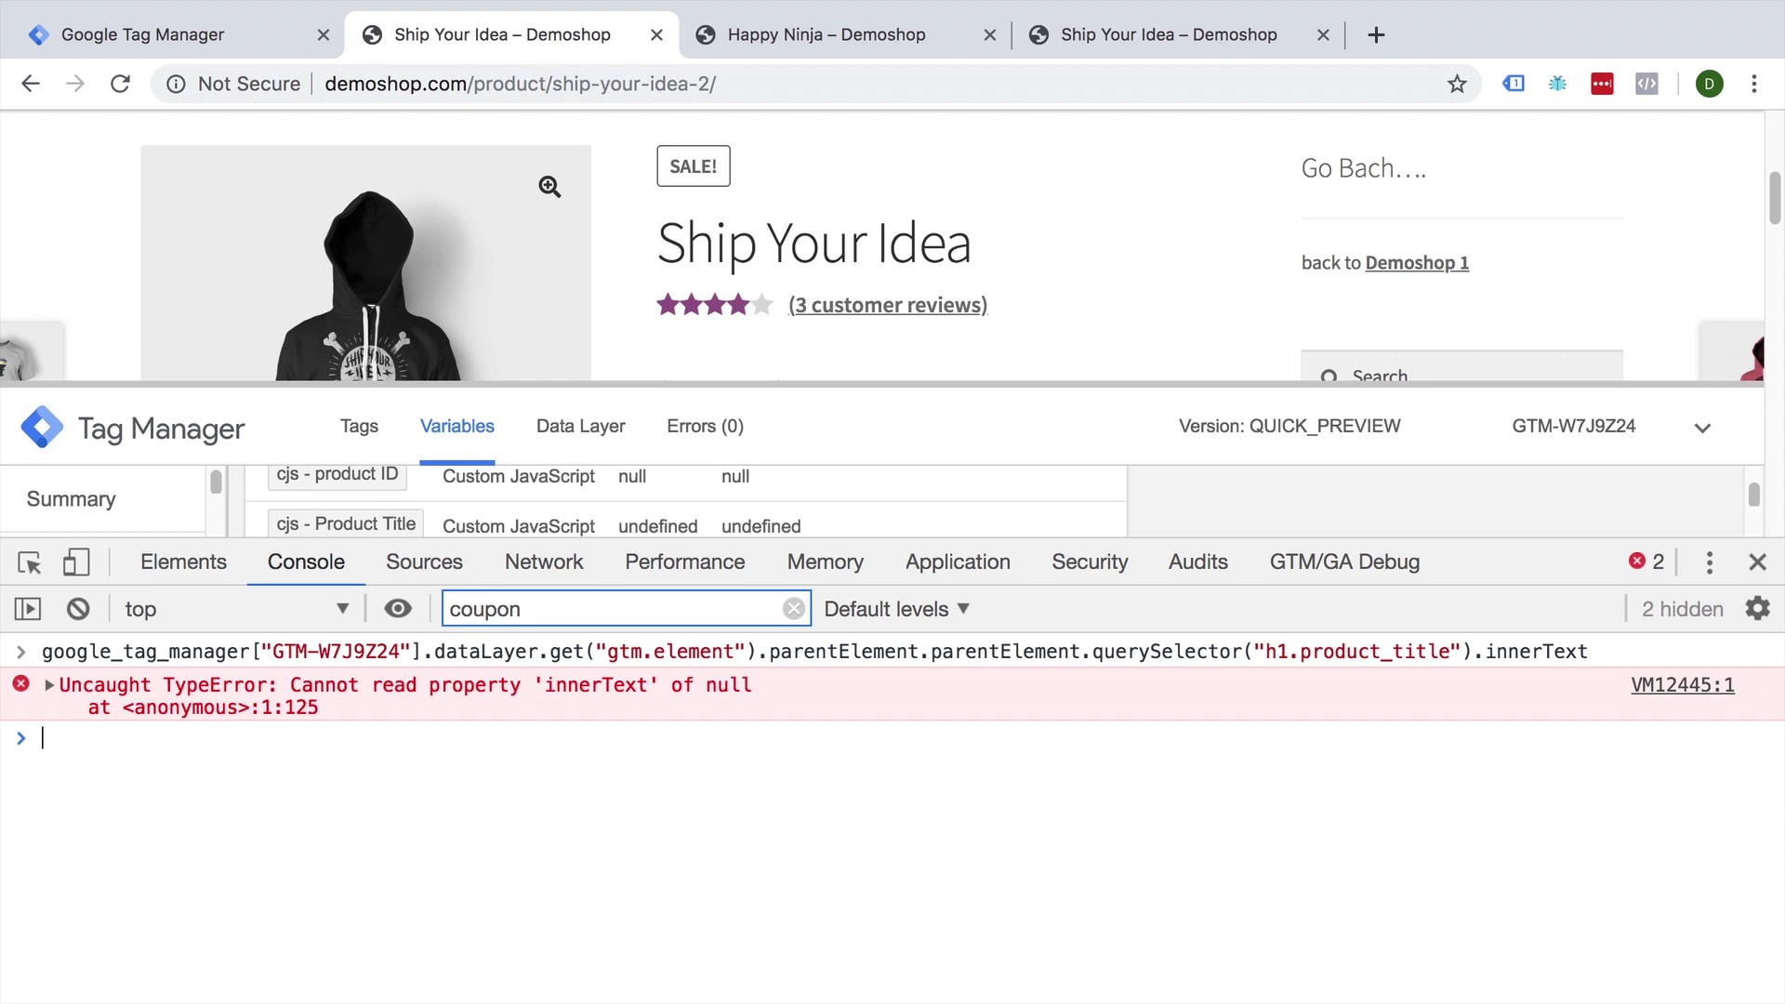
{"action": "key", "text": "Up"}
{"action": "key", "text": "BackSpace"}
{"action": "key", "text": "BackSpace"}
{"action": "key", "text": "BackSpace"}
{"action": "key", "text": "BackSpace"}
{"action": "key", "text": "BackSpace"}
{"action": "key", "text": "BackSpace"}
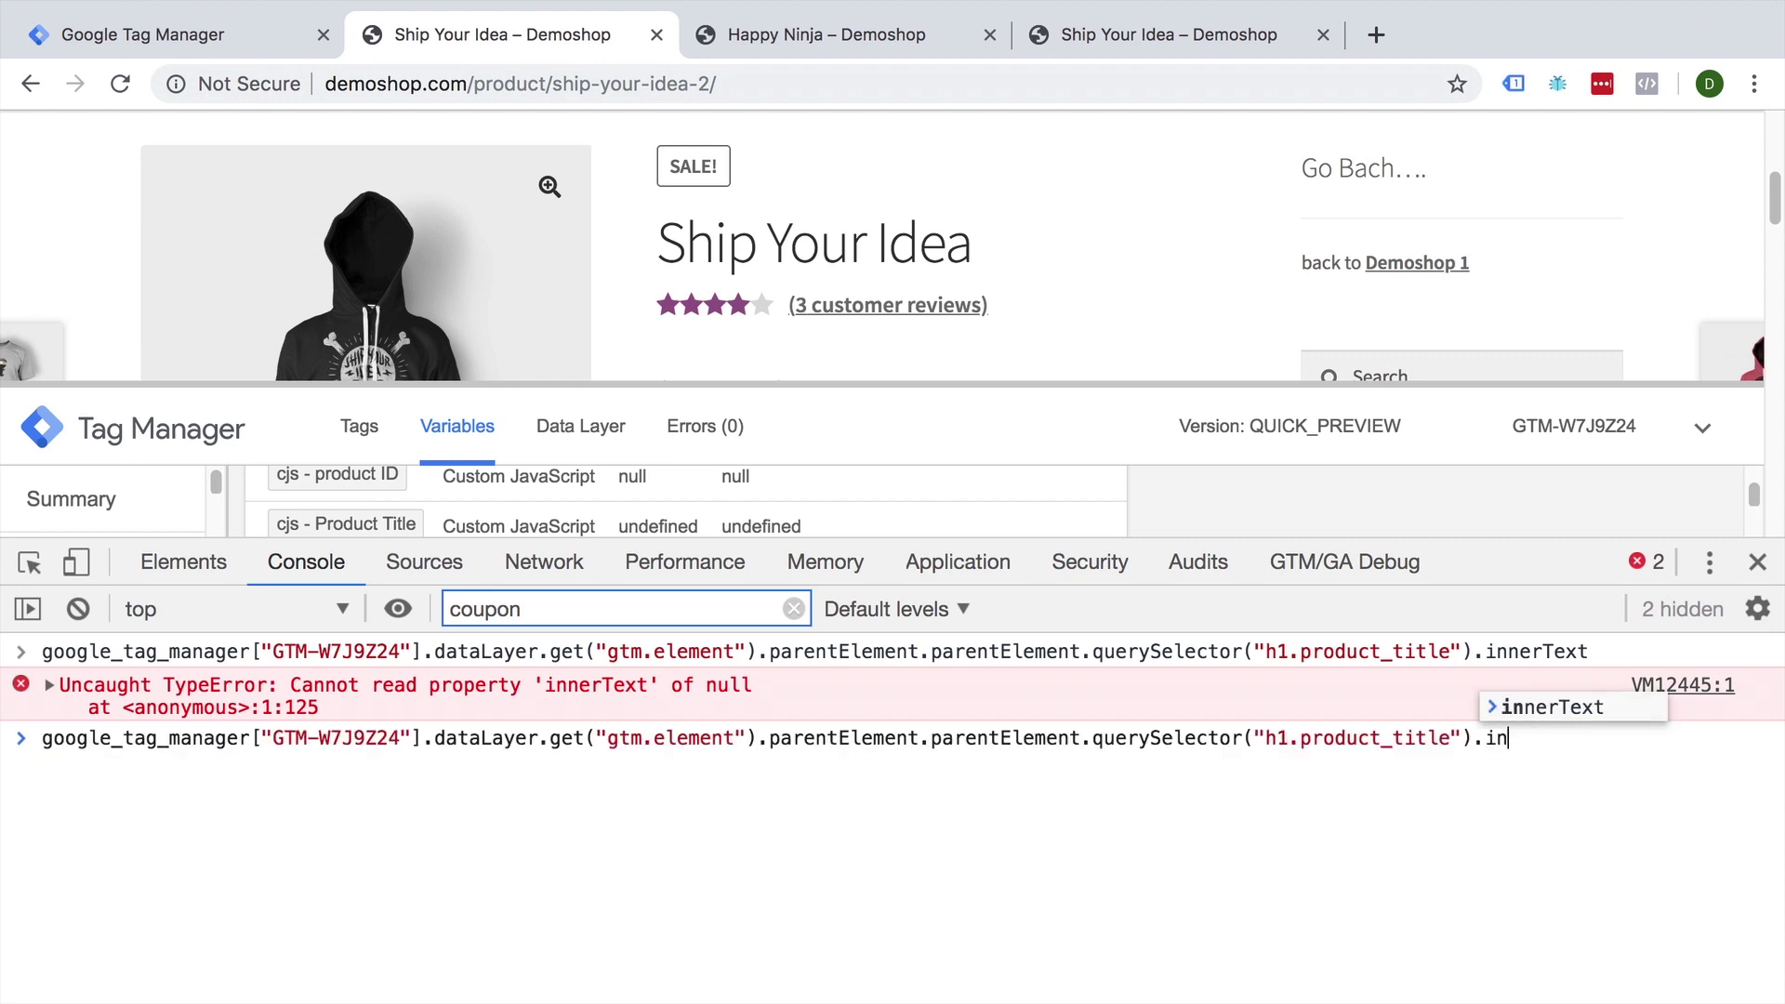
{"action": "key", "text": "BackSpace"}
{"action": "key", "text": "BackSpace"}
{"action": "key", "text": "BackSpace"}
{"action": "key", "text": "Return"}
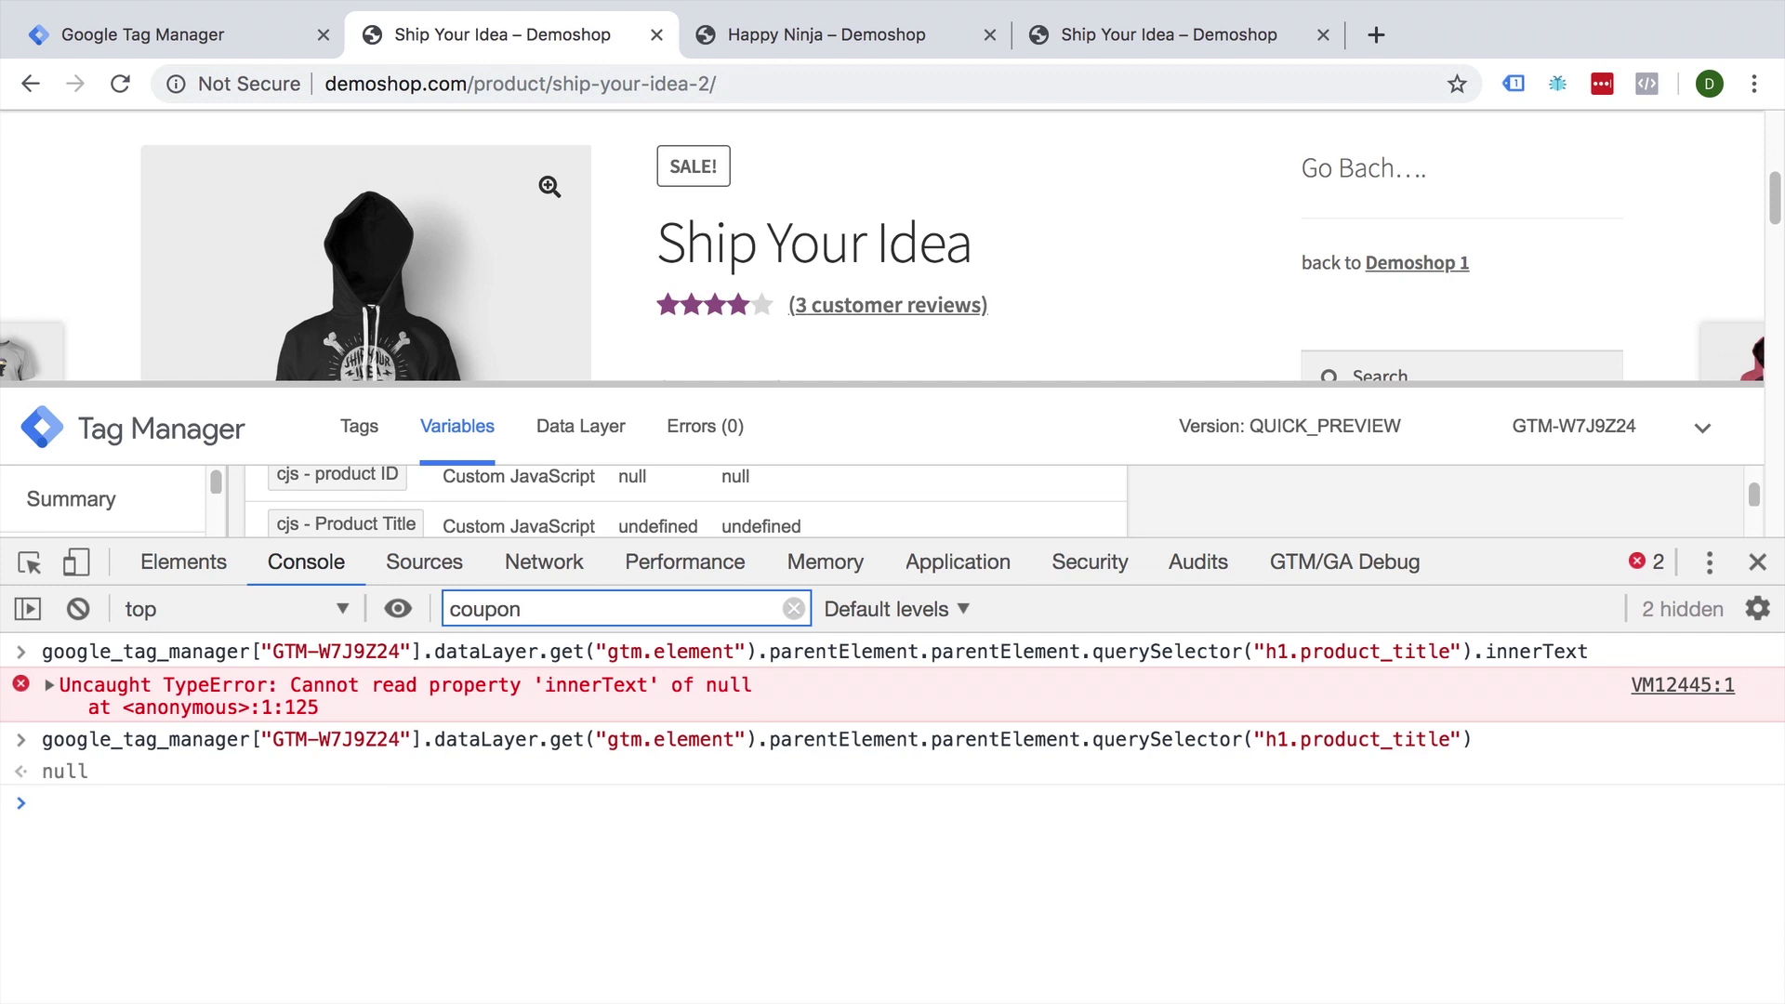
Trim the command back to the grandparent, then the direct parent, to inspect each element.
{"action": "key", "text": "Up"}
{"action": "key", "text": "BackSpace"}
{"action": "key", "text": "BackSpace"}
{"action": "key", "text": "BackSpace"}
{"action": "key", "text": "BackSpace"}
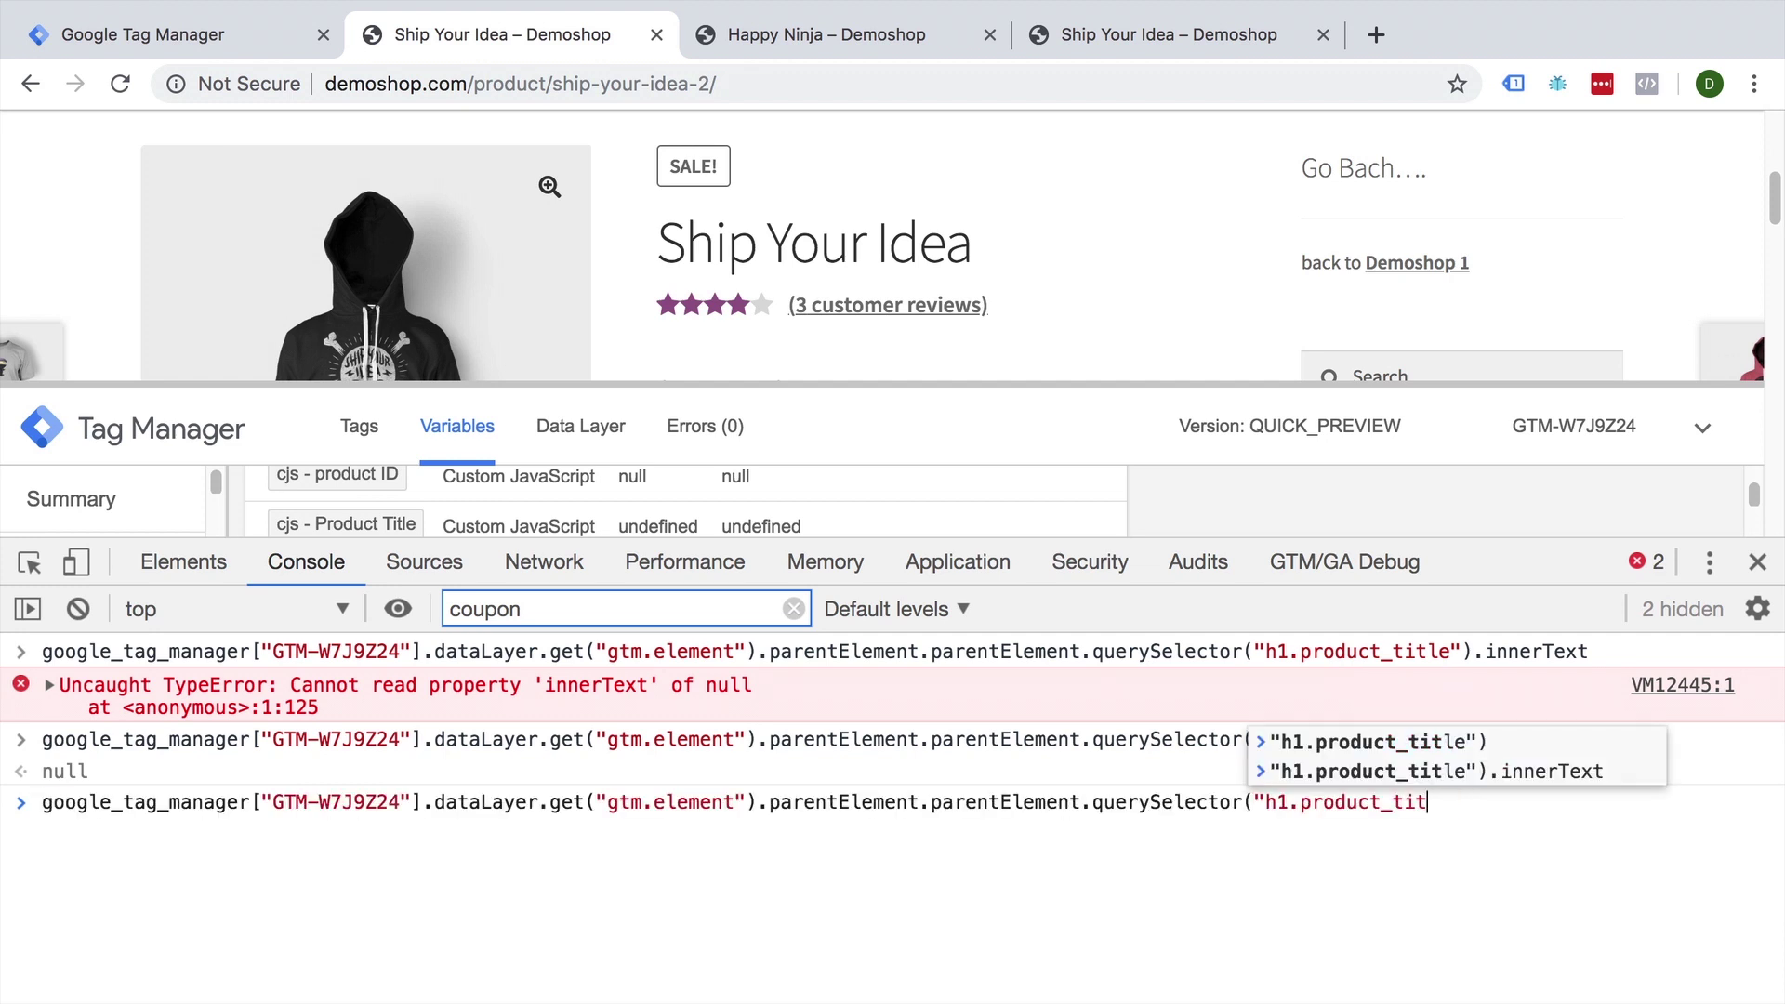
{"action": "key", "text": "BackSpace"}
{"action": "key", "text": "BackSpace"}
{"action": "key", "text": "BackSpace"}
{"action": "key", "text": "BackSpace"}
{"action": "key", "text": "BackSpace"}
{"action": "key", "text": "BackSpace"}
{"action": "key", "text": "BackSpace"}
{"action": "key", "text": "BackSpace"}
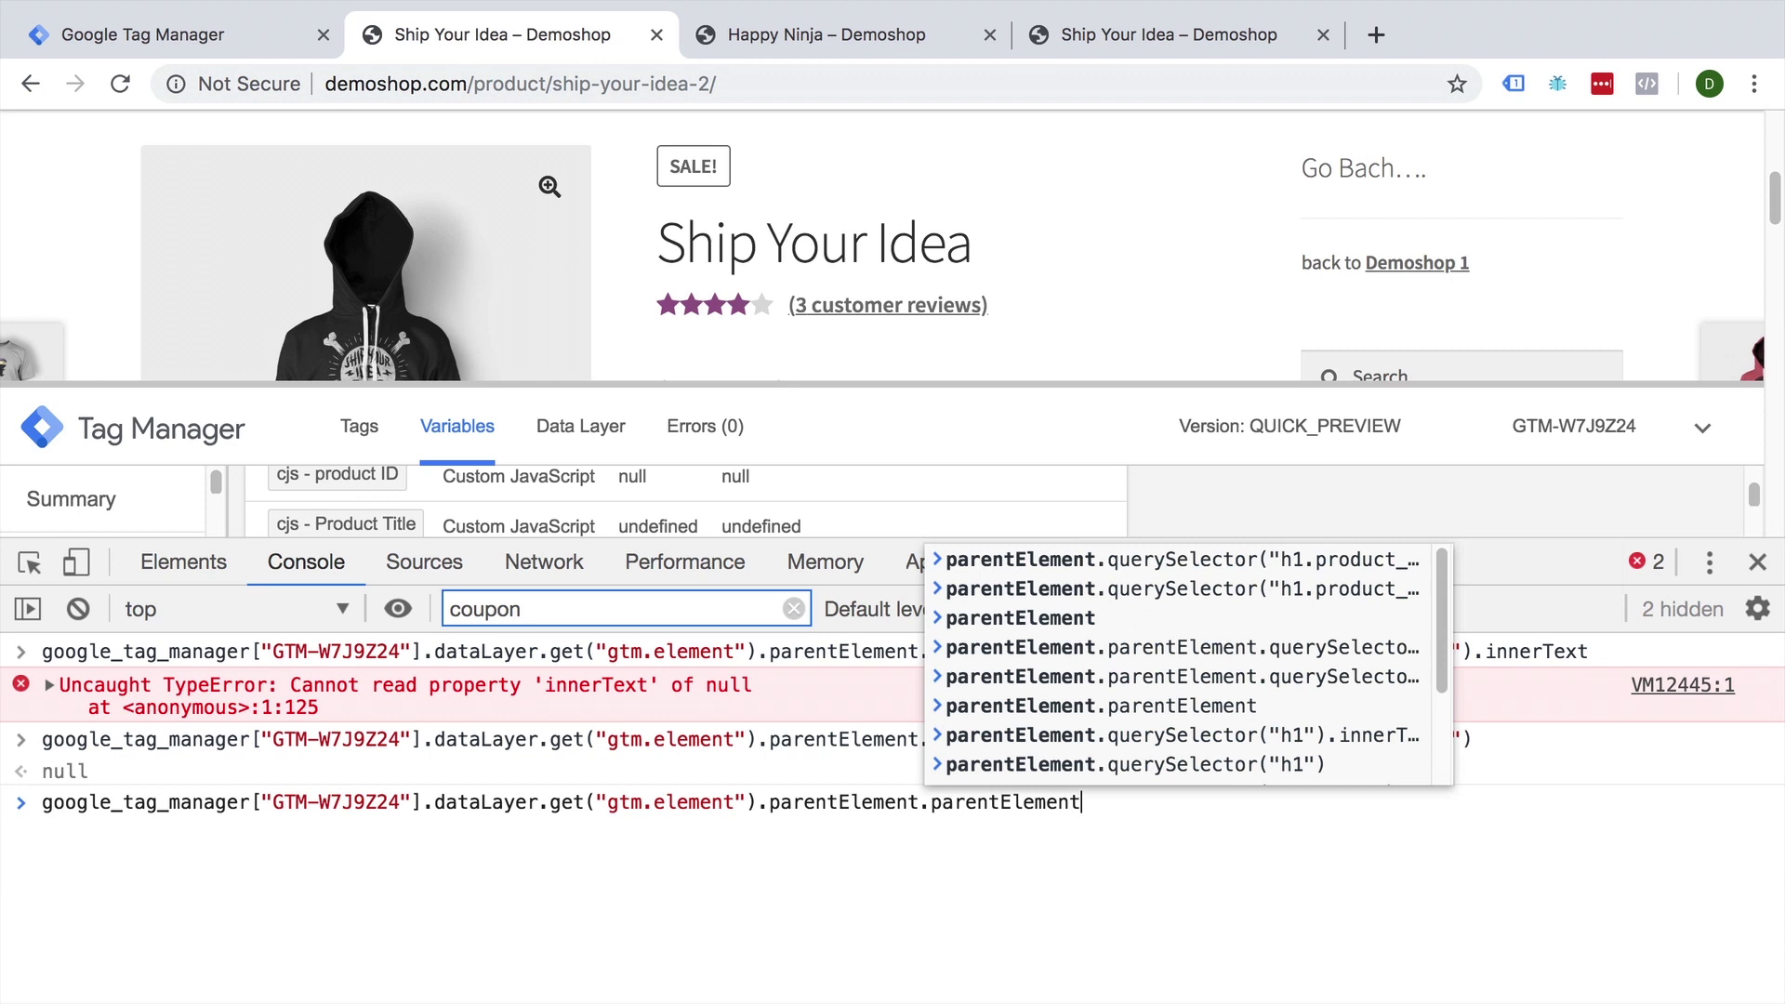
{"action": "key", "text": "Return"}
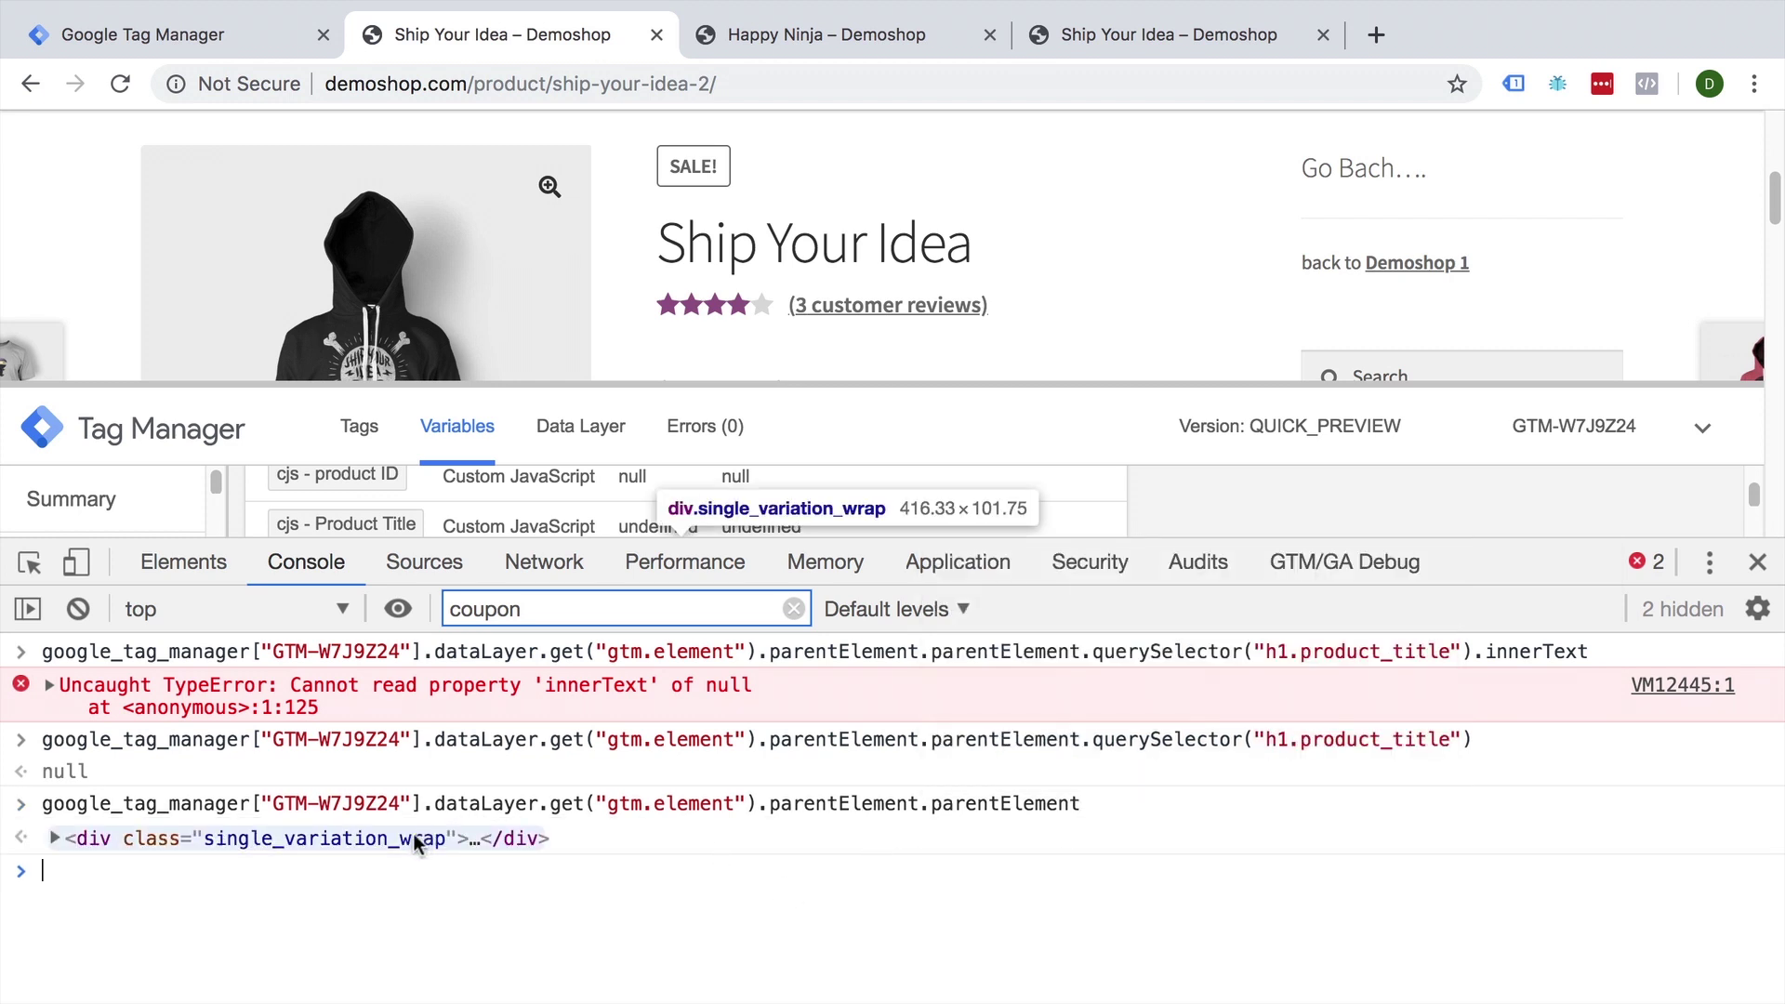
{"action": "scroll", "coordinate": [1019, 300], "scroll_direction": "down", "scroll_amount": 5}
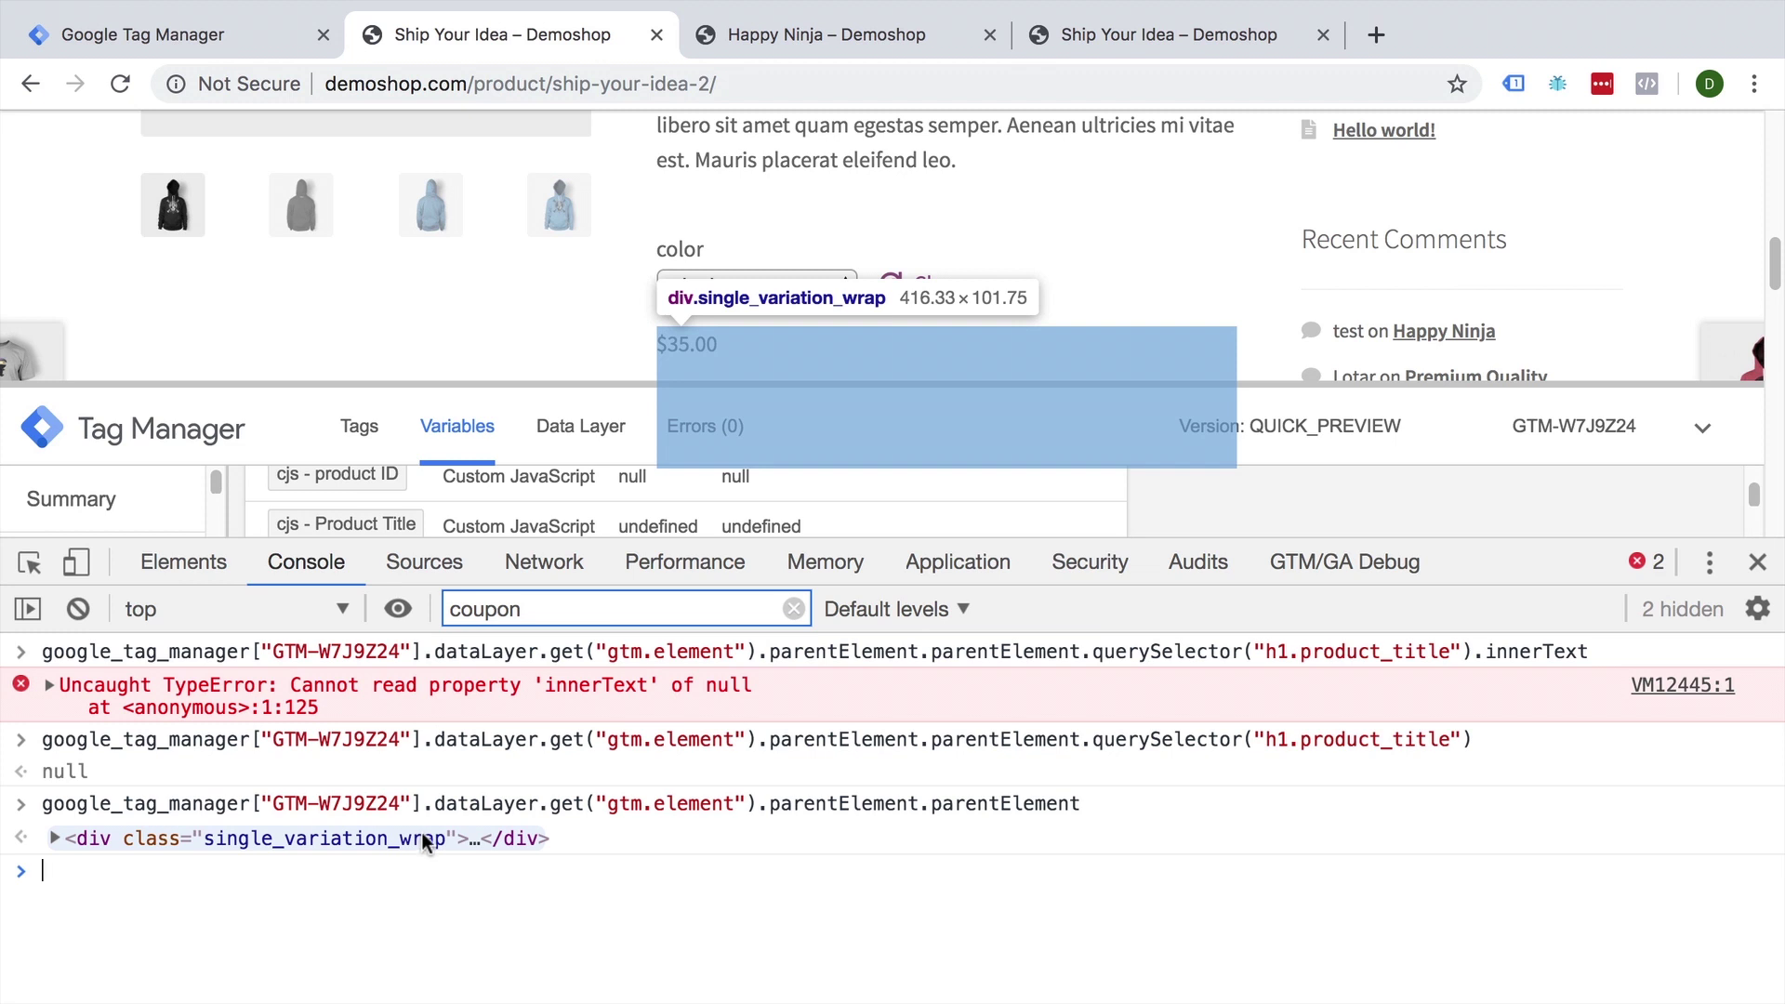
{"action": "scroll", "coordinate": [1097, 290], "scroll_direction": "down", "scroll_amount": 2}
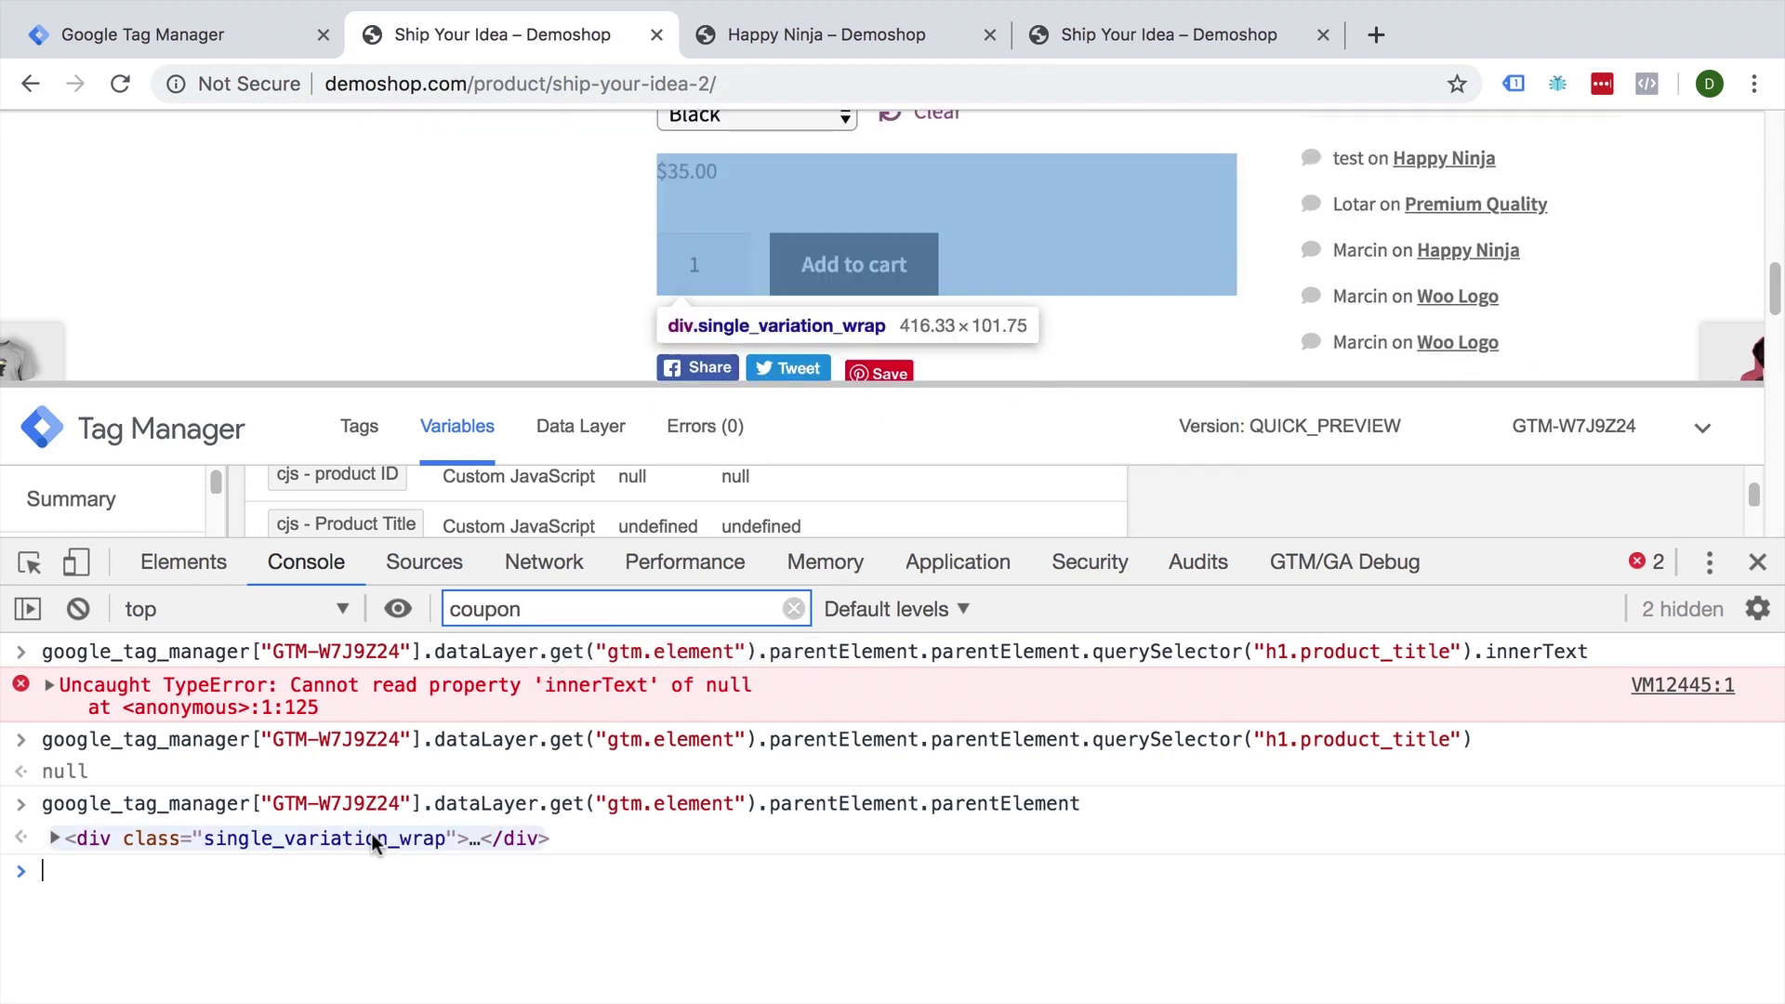
{"action": "key", "text": "Up"}
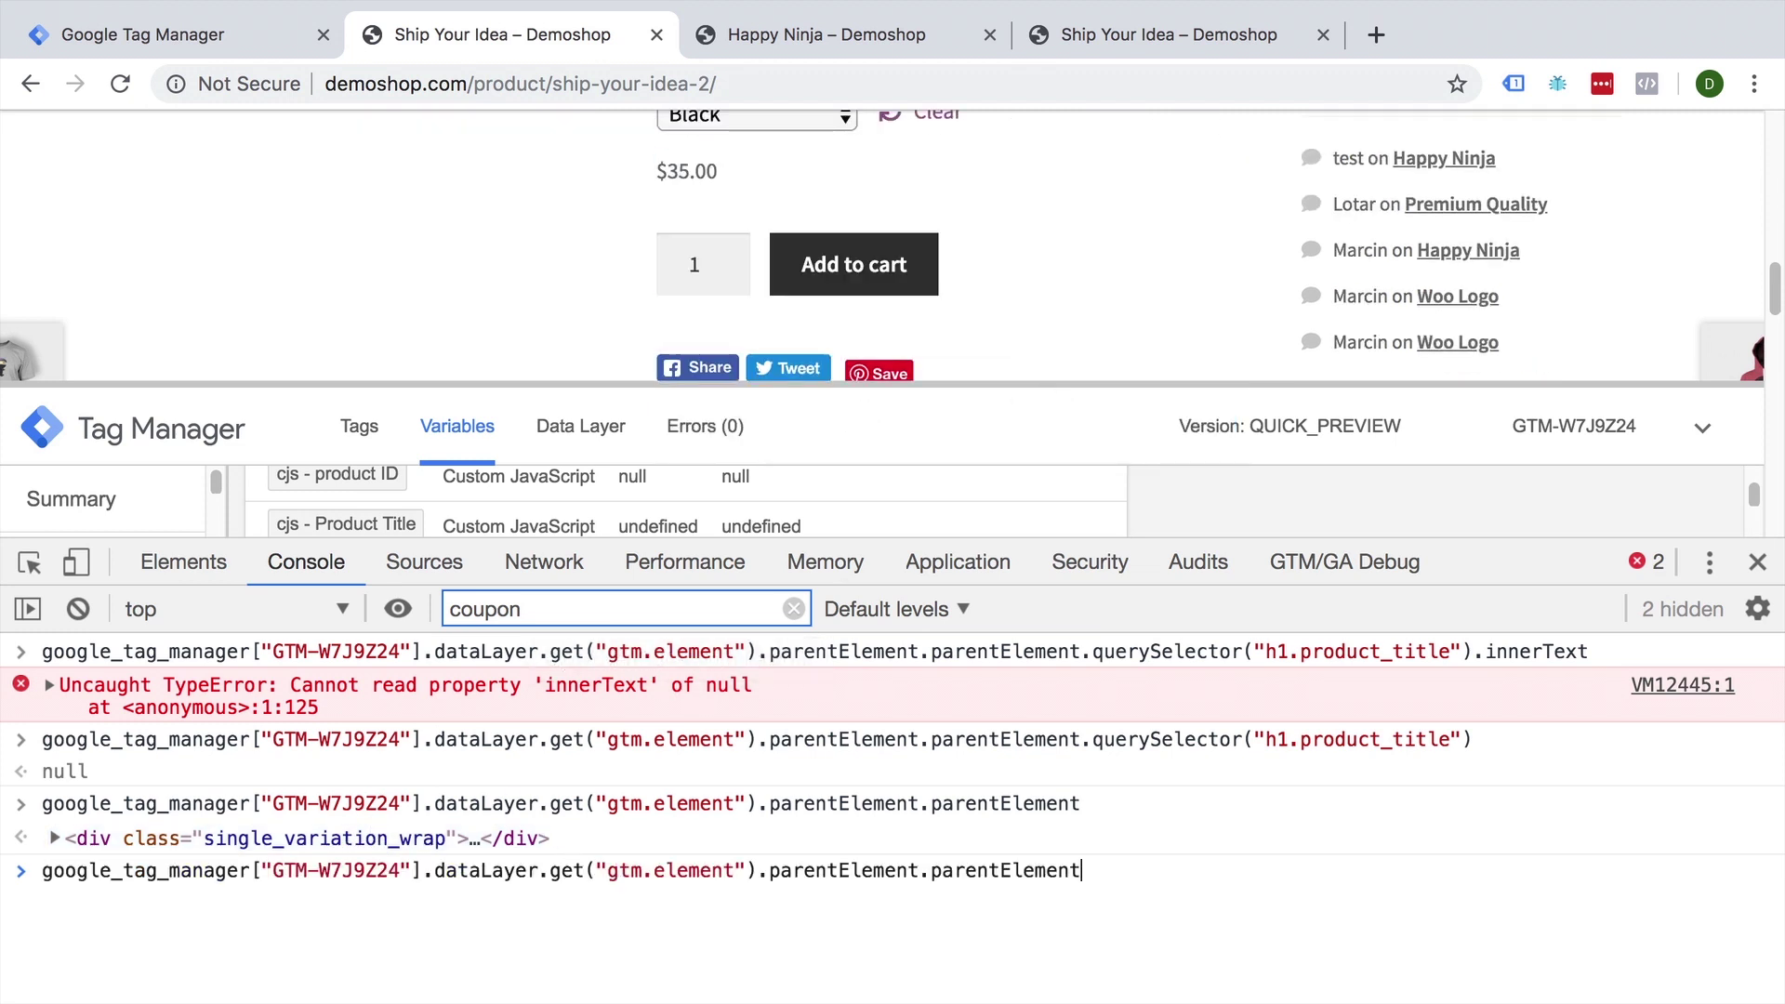
{"action": "key", "text": "BackSpace"}
{"action": "key", "text": "BackSpace"}
{"action": "key", "text": "BackSpace"}
{"action": "key", "text": "BackSpace"}
{"action": "key", "text": "BackSpace"}
{"action": "key", "text": "BackSpace"}
{"action": "key", "text": "BackSpace"}
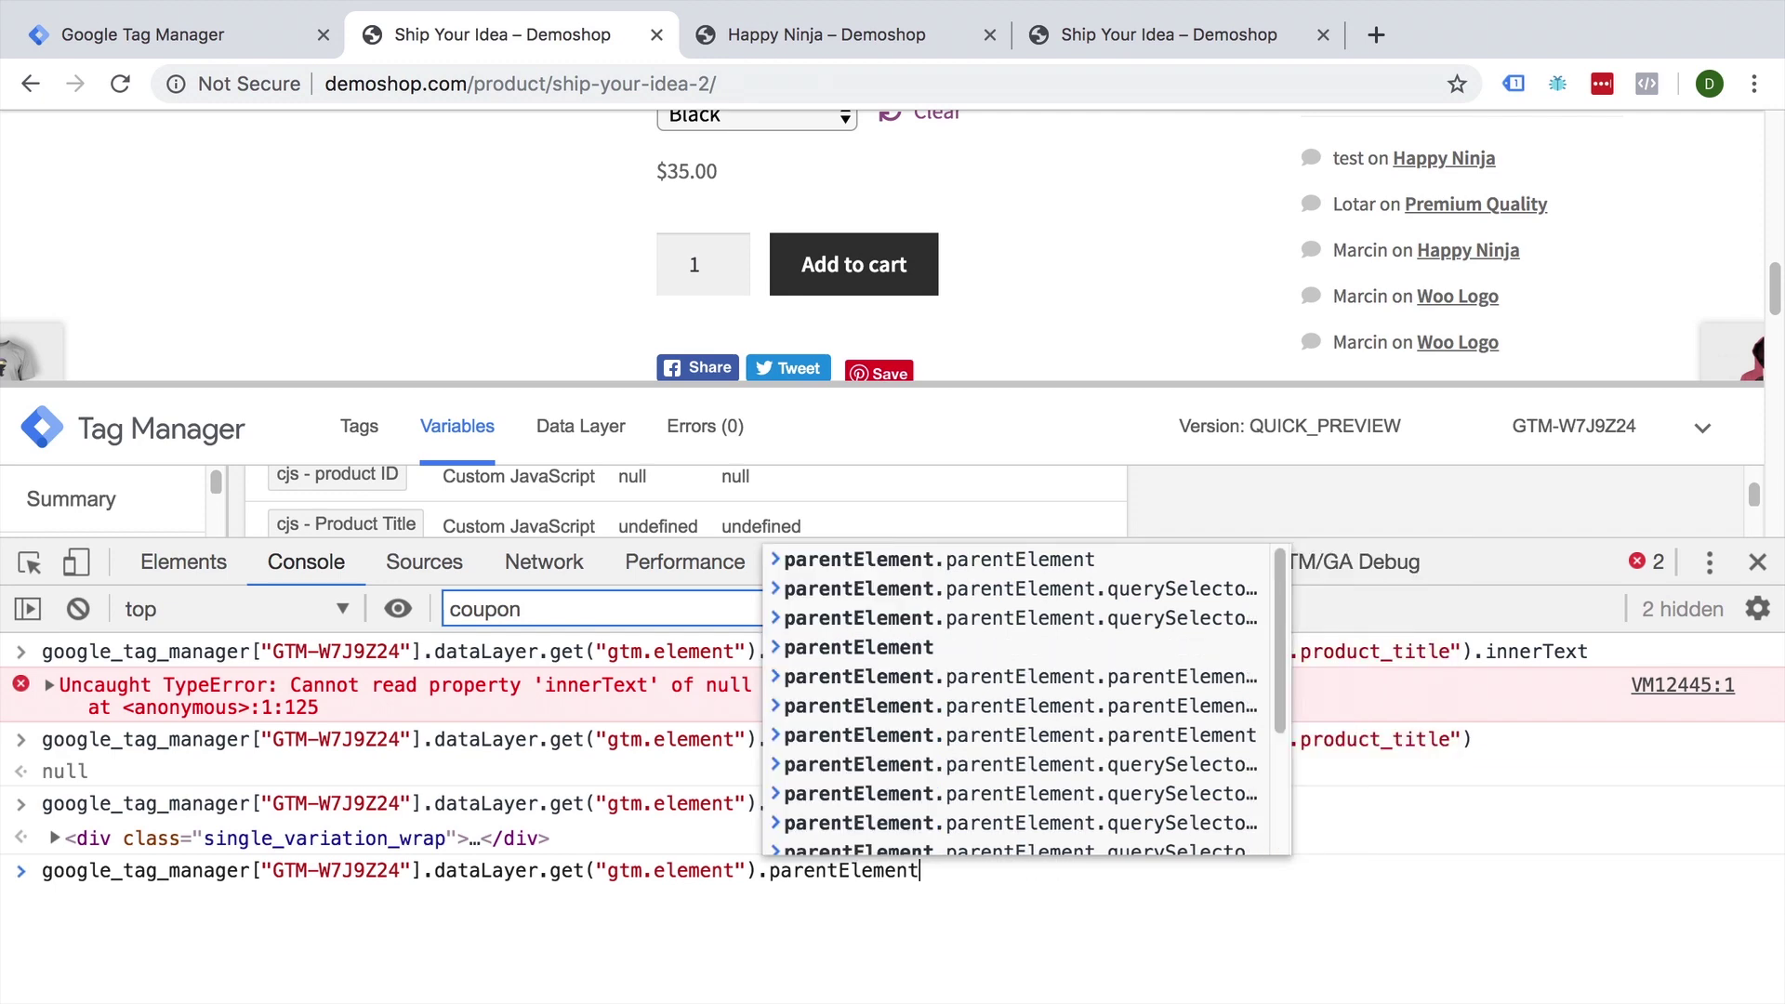
{"action": "key", "text": "BackSpace"}
{"action": "key", "text": "Return"}
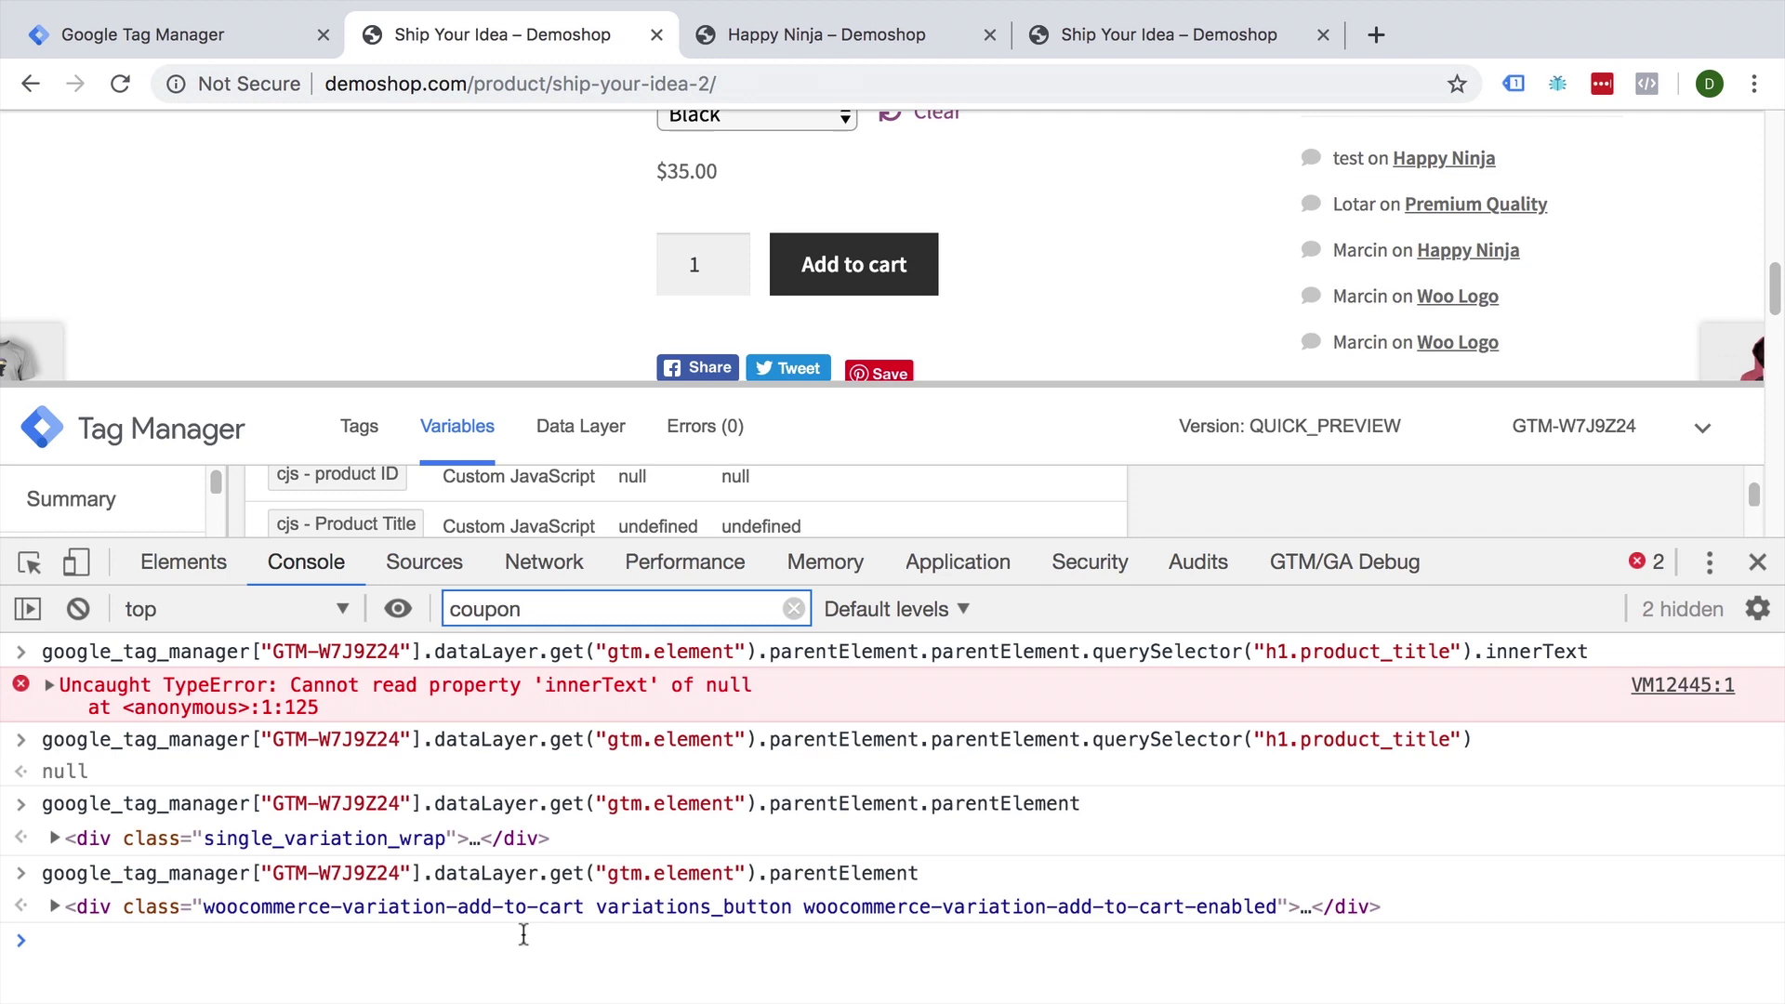
Climb two, three, then four parentElement levels to reach the summary container.
{"action": "key", "text": "Up"}
{"action": "type", "text": ".par"}
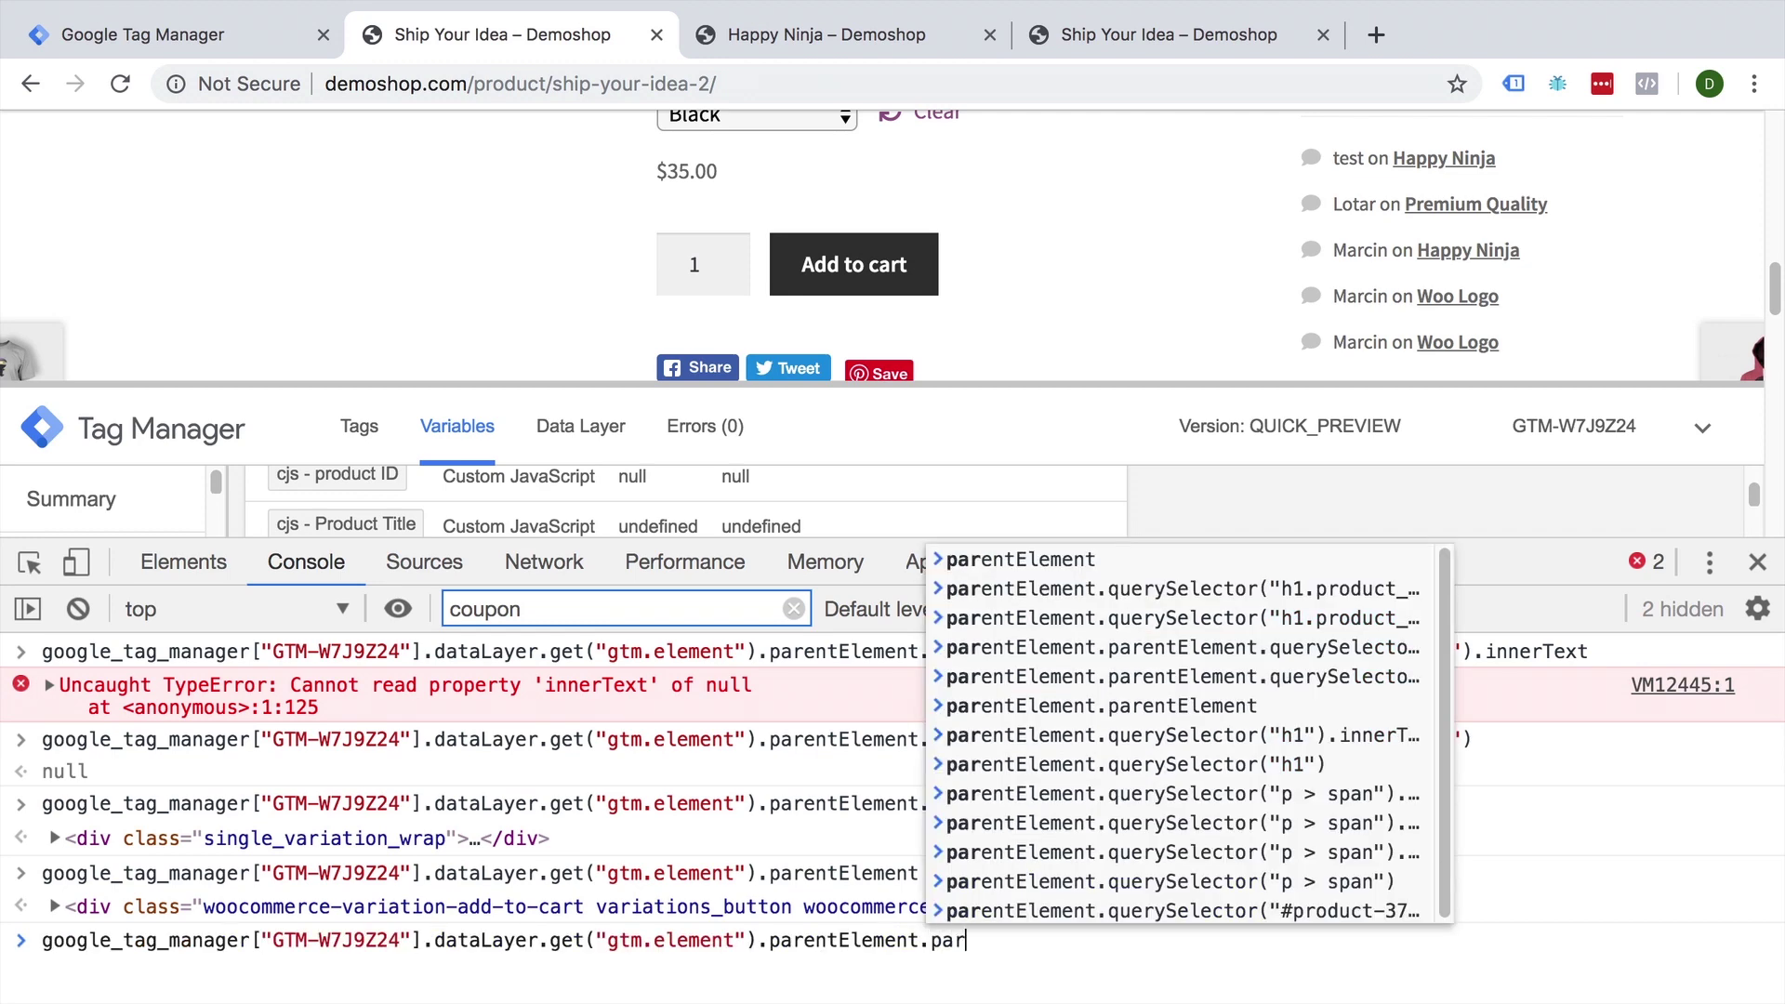
{"action": "type", "text": "entElement"}
{"action": "key", "text": "Return"}
{"action": "key", "text": "Up"}
{"action": "type", "text": "."}
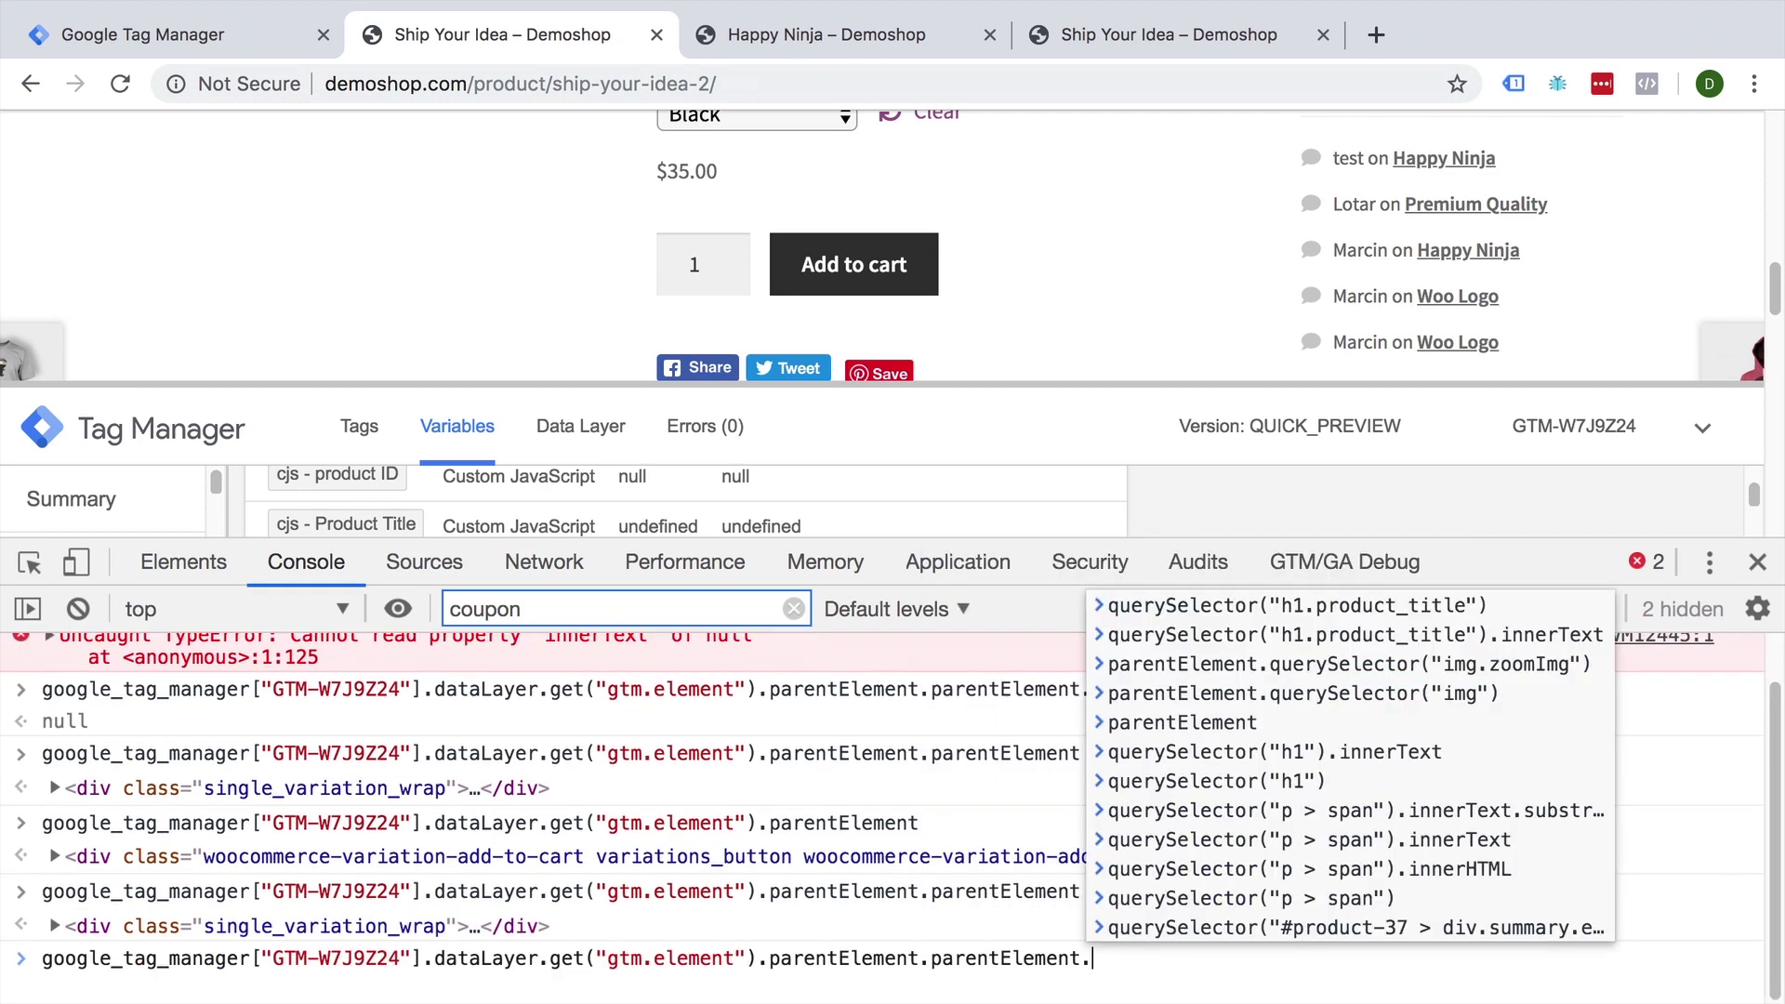
{"action": "type", "text": "parentElem"}
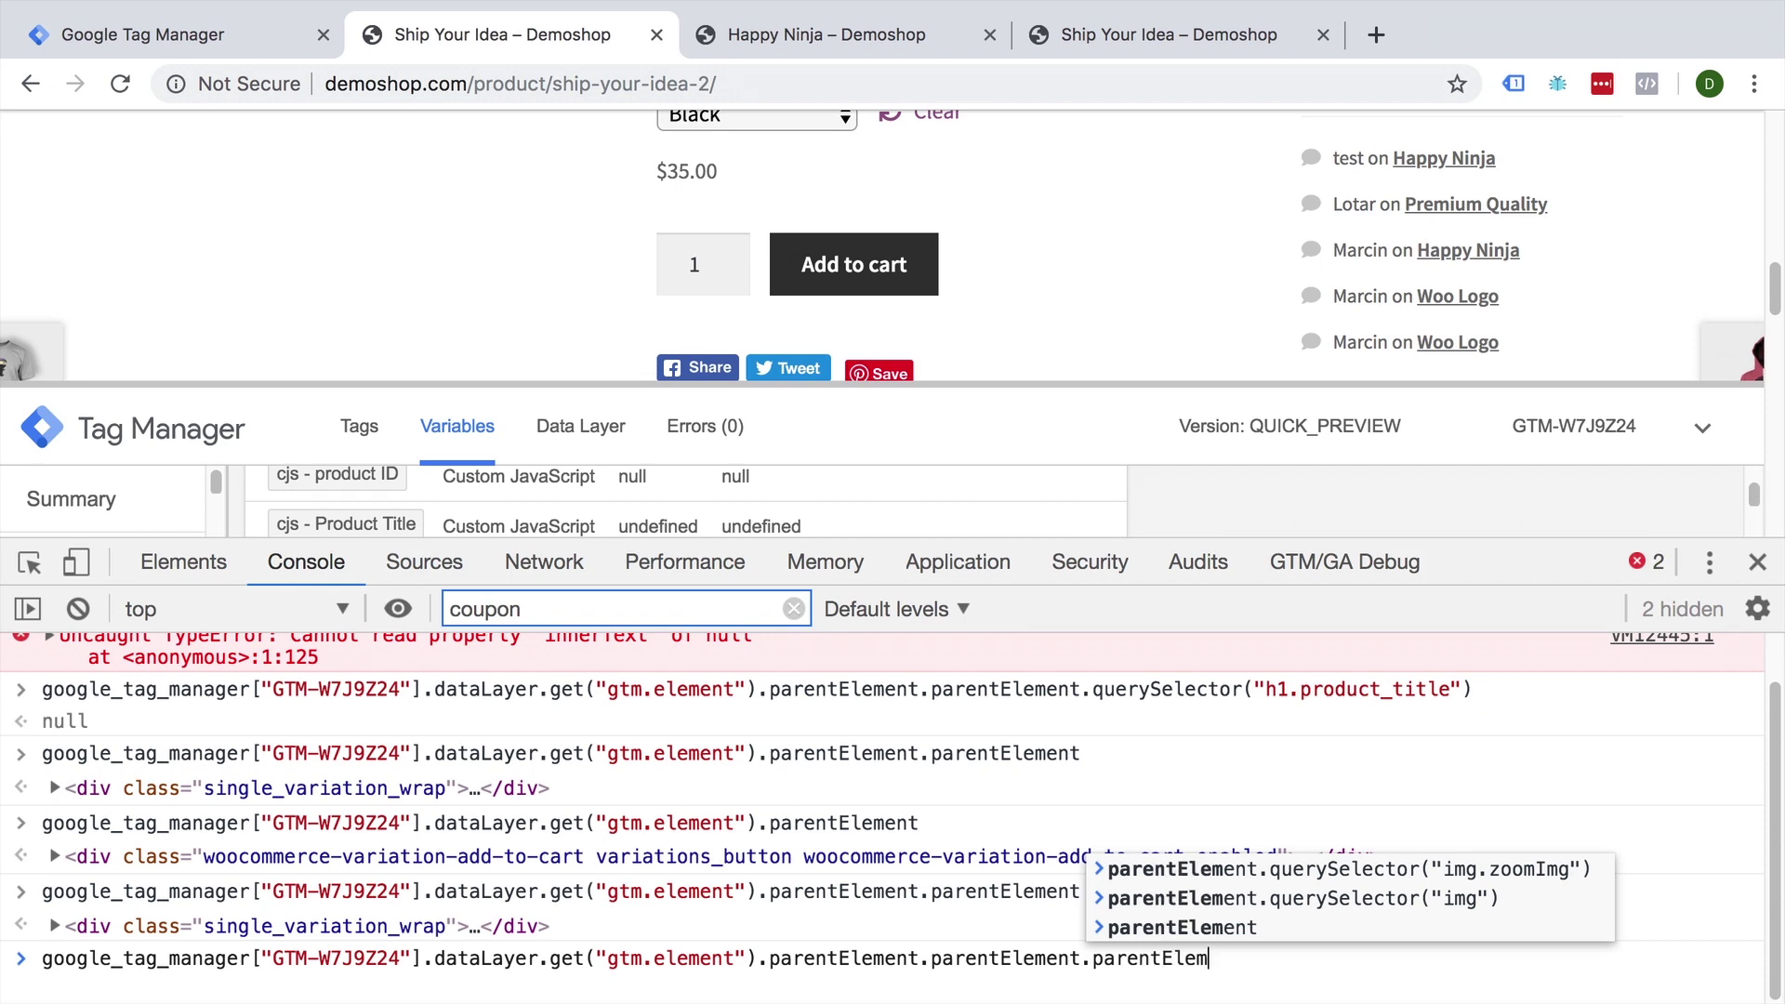
{"action": "key", "text": "Return"}
{"action": "scroll", "coordinate": [434, 274], "scroll_direction": "up", "scroll_amount": 3}
{"action": "scroll", "coordinate": [435, 277], "scroll_direction": "up", "scroll_amount": 2}
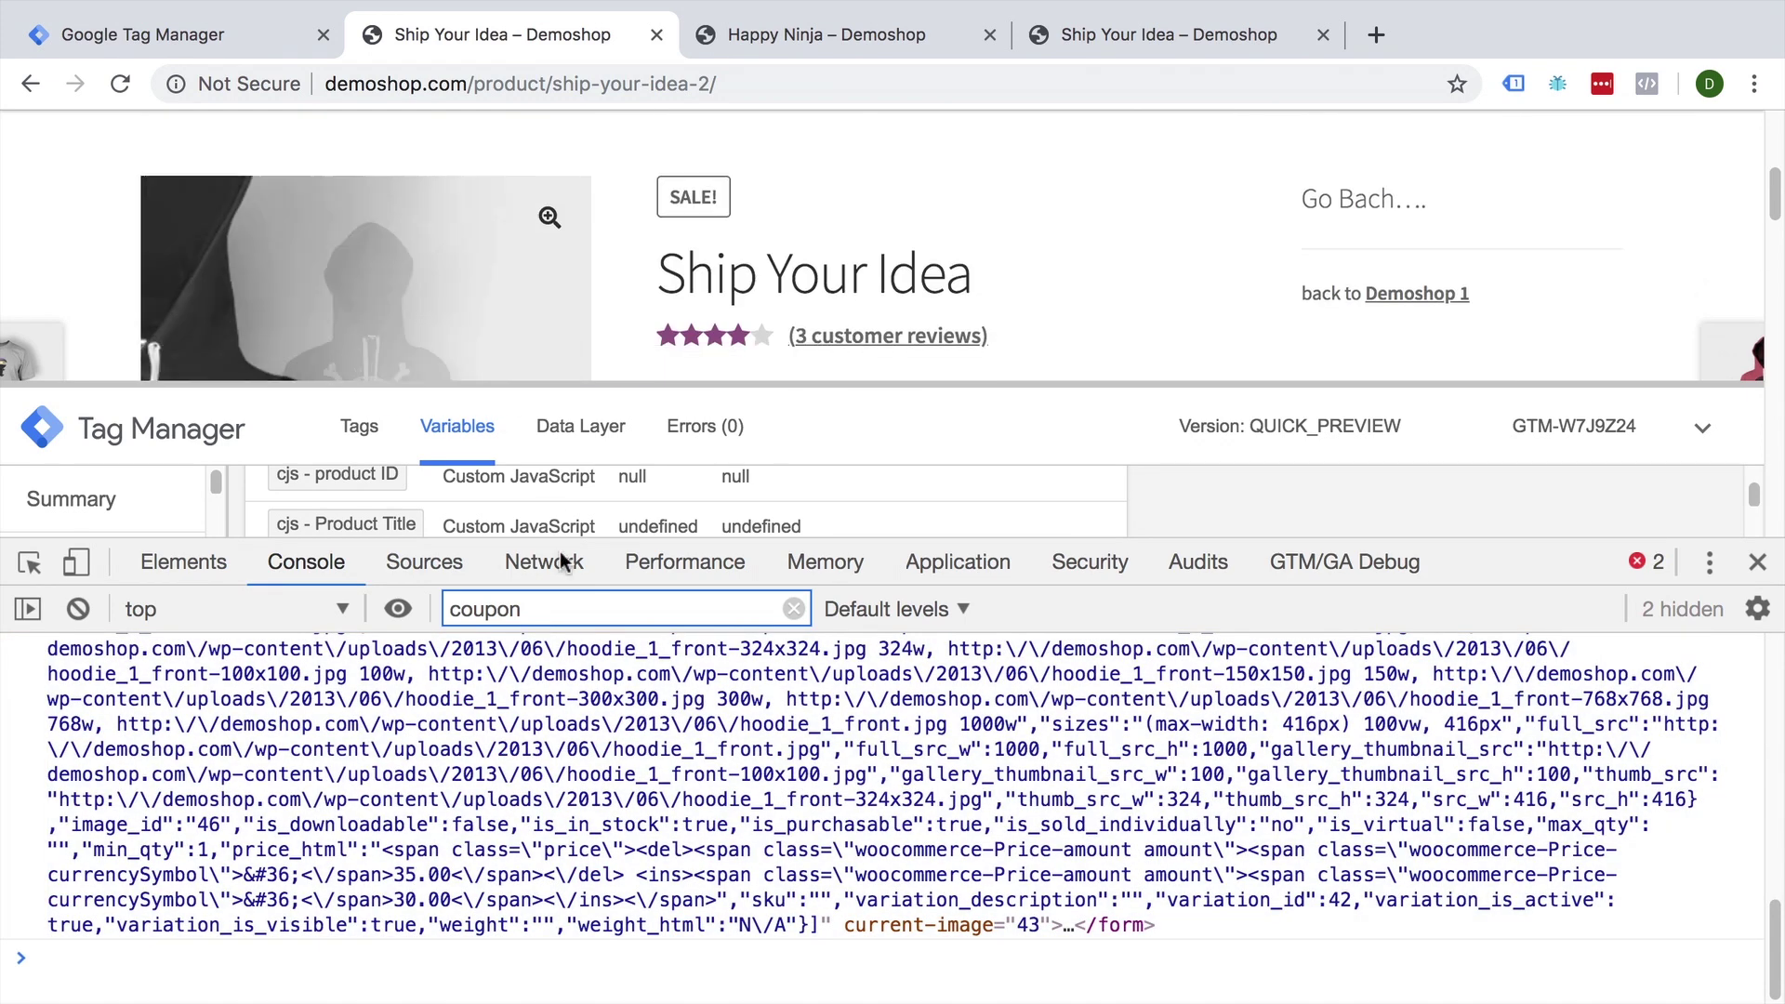
{"action": "scroll", "coordinate": [961, 246], "scroll_direction": "down", "scroll_amount": 1}
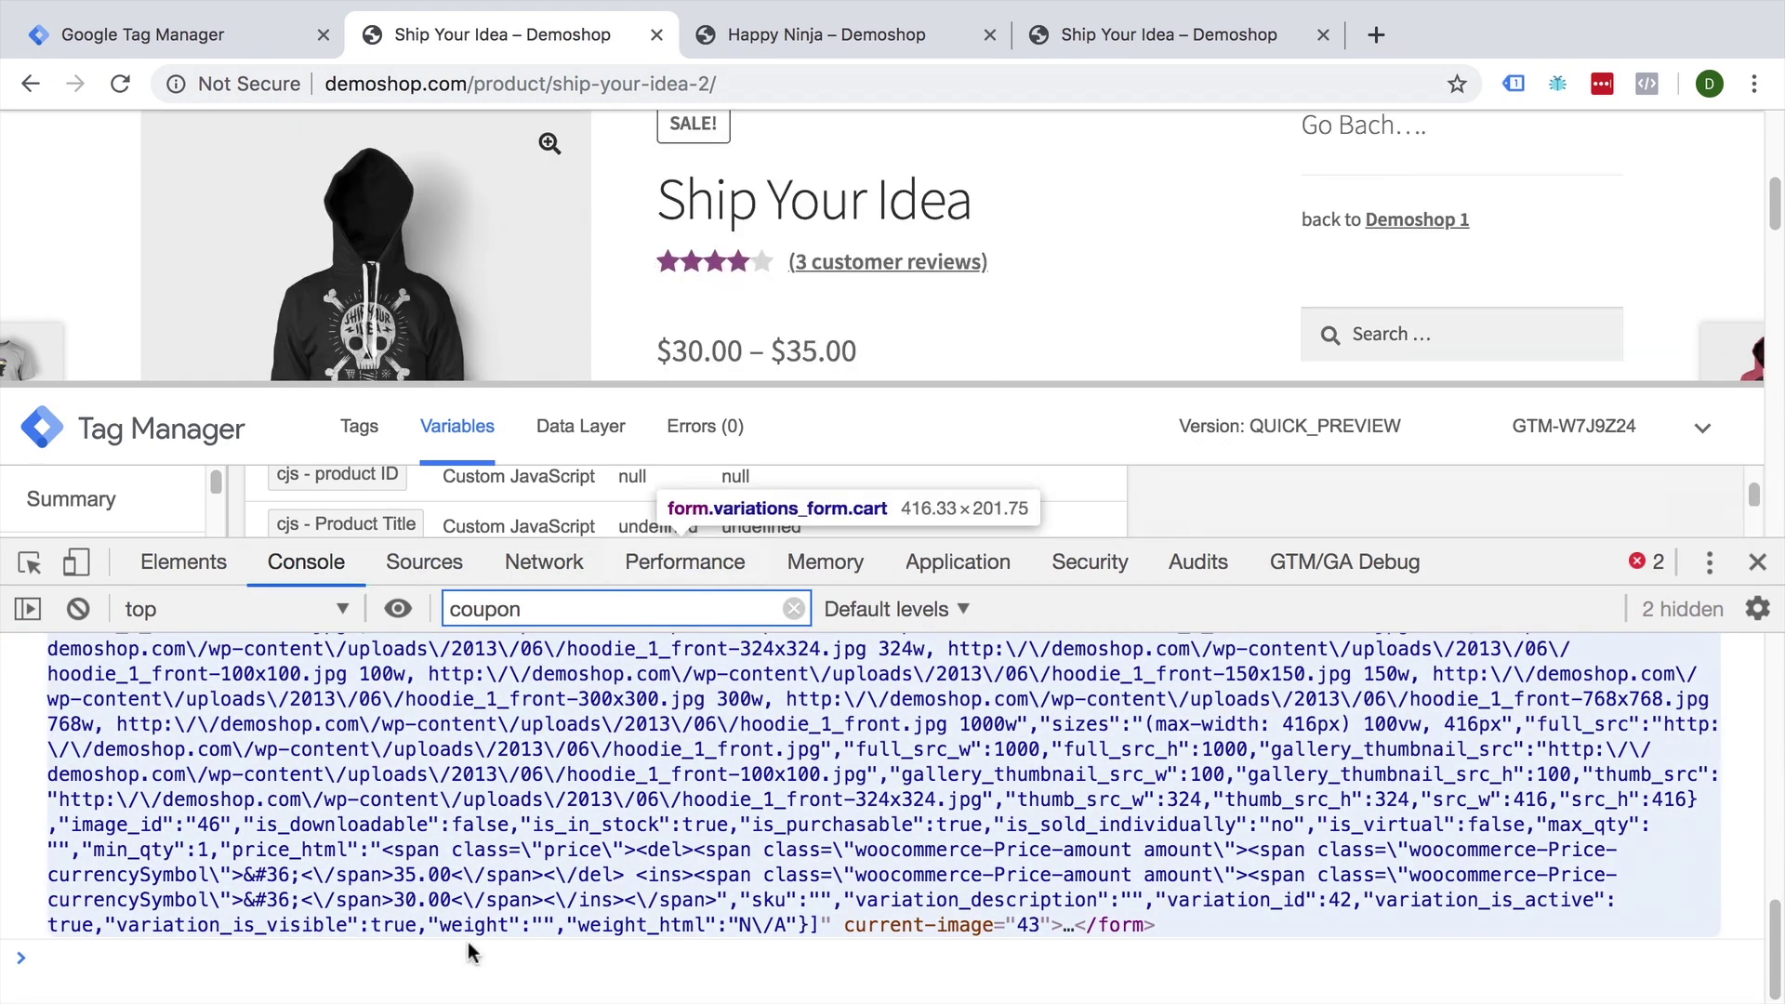
{"action": "scroll", "coordinate": [648, 278], "scroll_direction": "down", "scroll_amount": 1}
{"action": "scroll", "coordinate": [647, 277], "scroll_direction": "down", "scroll_amount": 2}
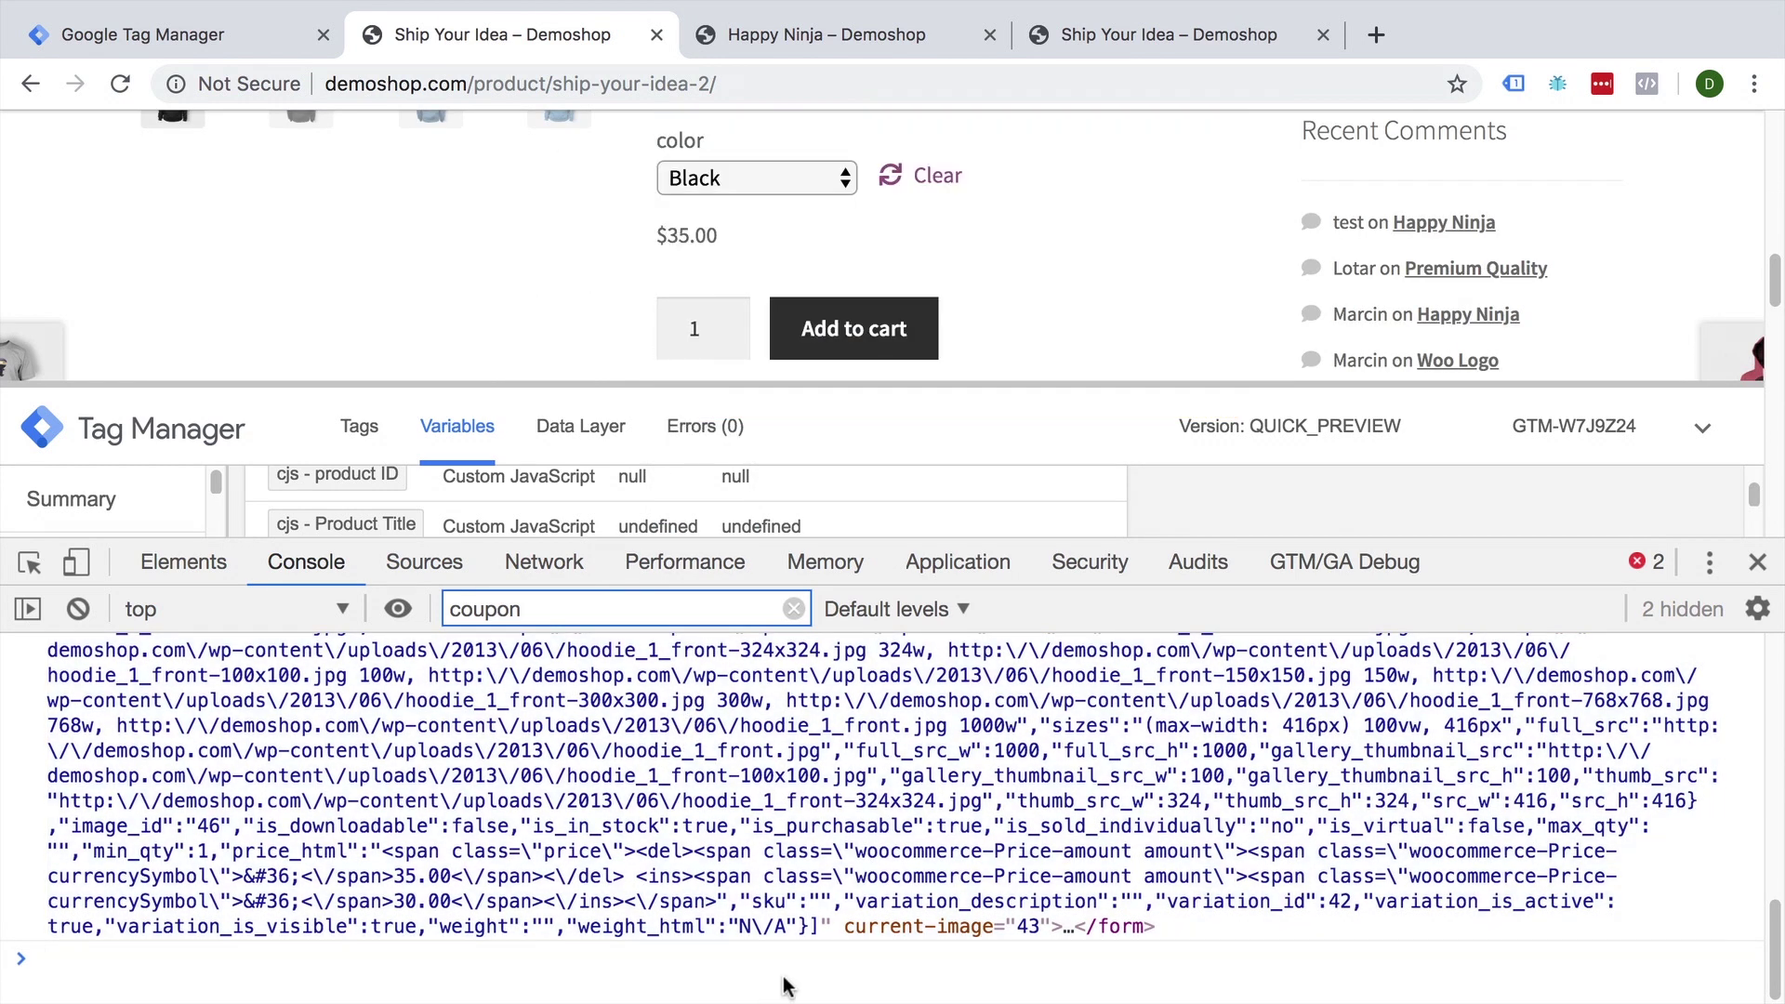
{"action": "key", "text": "Up"}
{"action": "type", "text": ".p"}
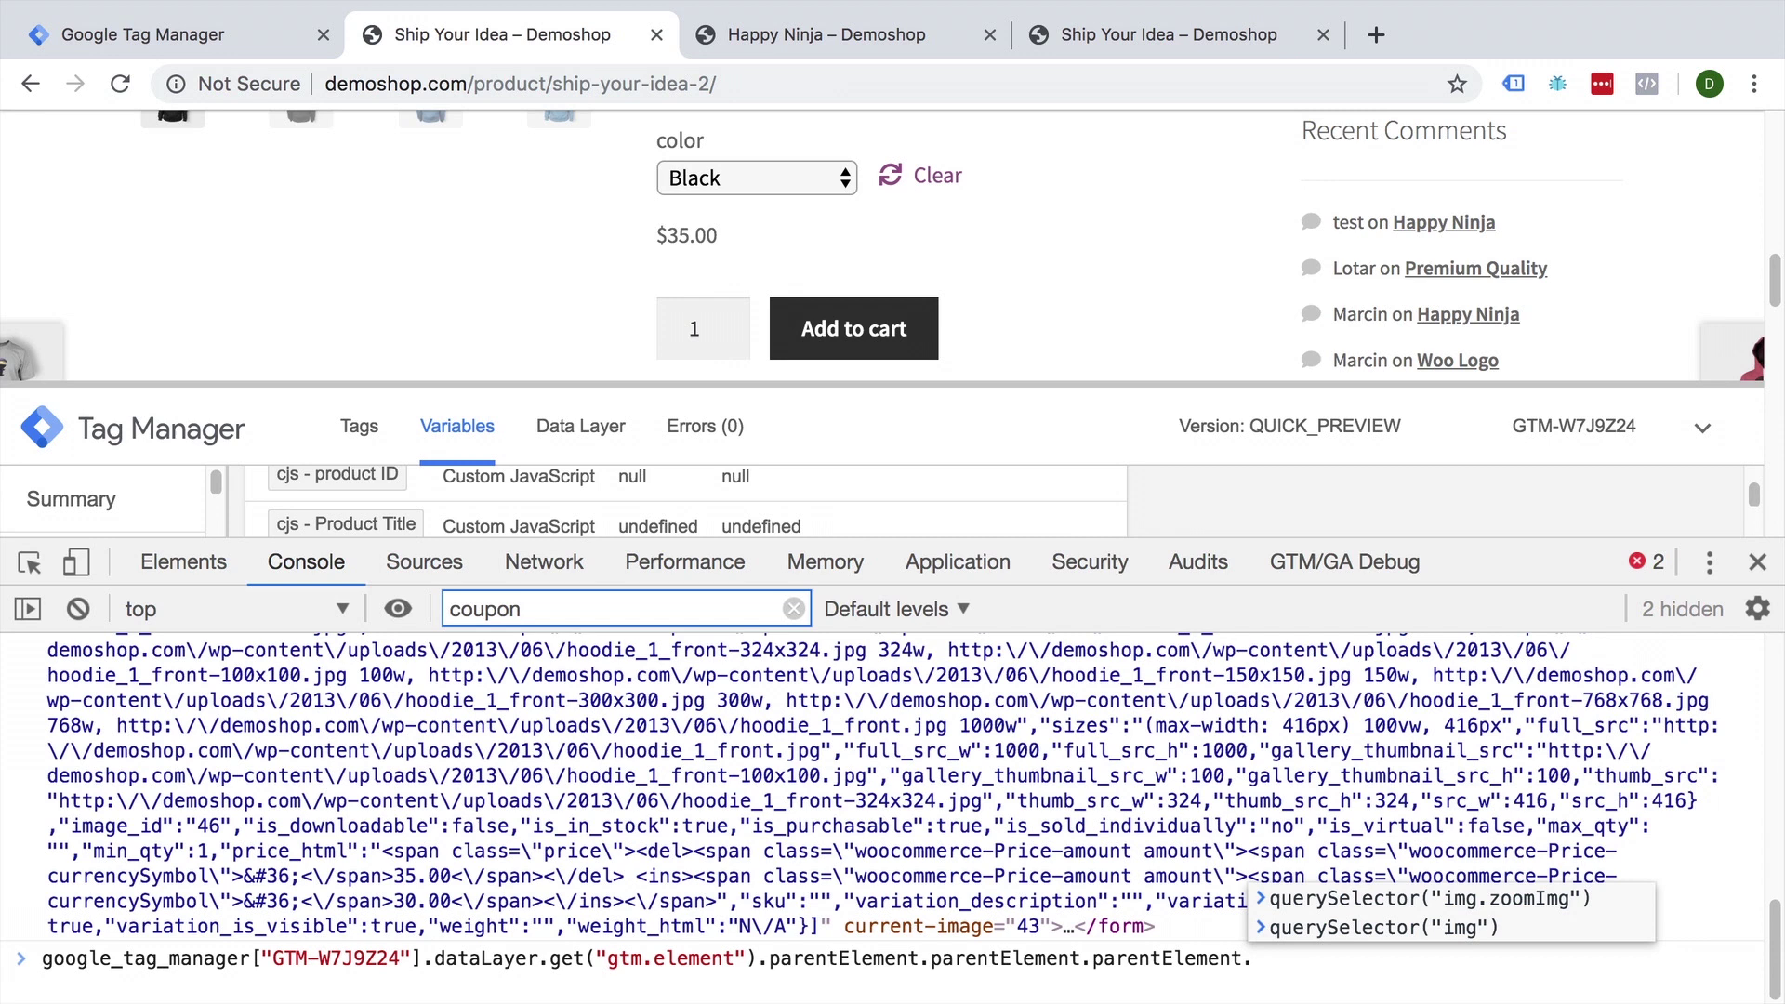
{"action": "type", "text": "arentElement"}
{"action": "key", "text": "Return"}
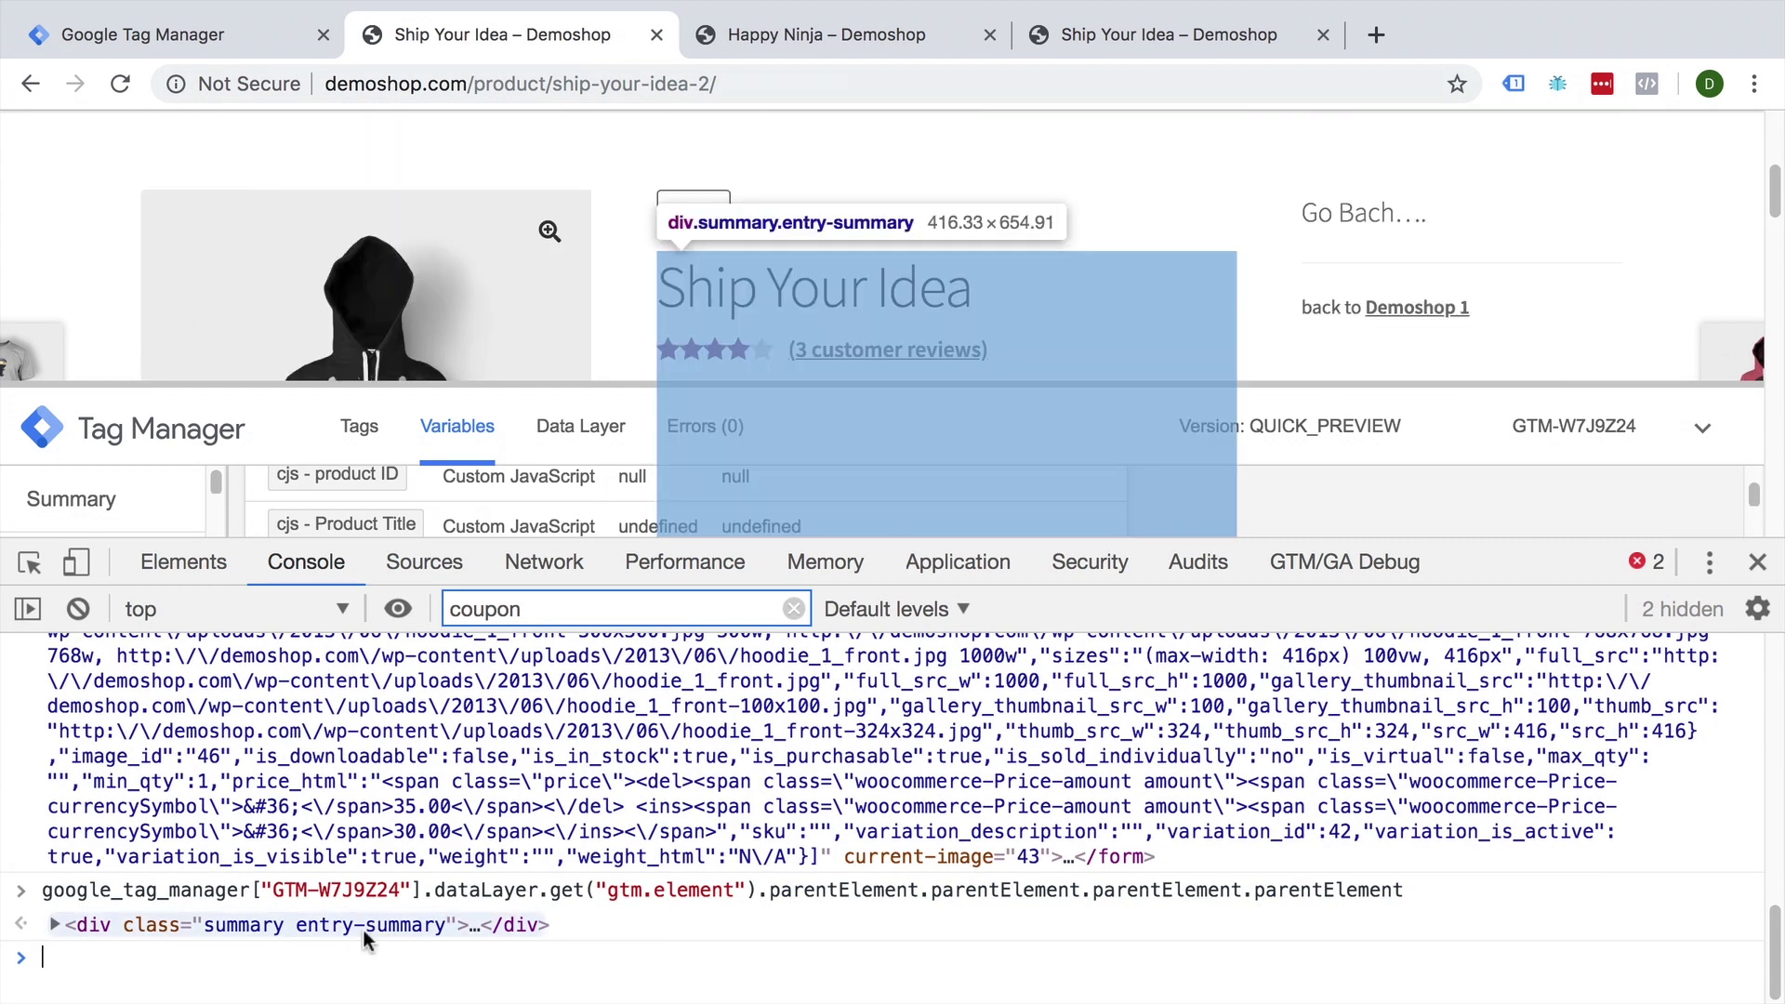
Query h1.product_title on the four-level parent, fix the typo, get 'Ship Your Idea' text, select the command.
{"action": "key", "text": "Up"}
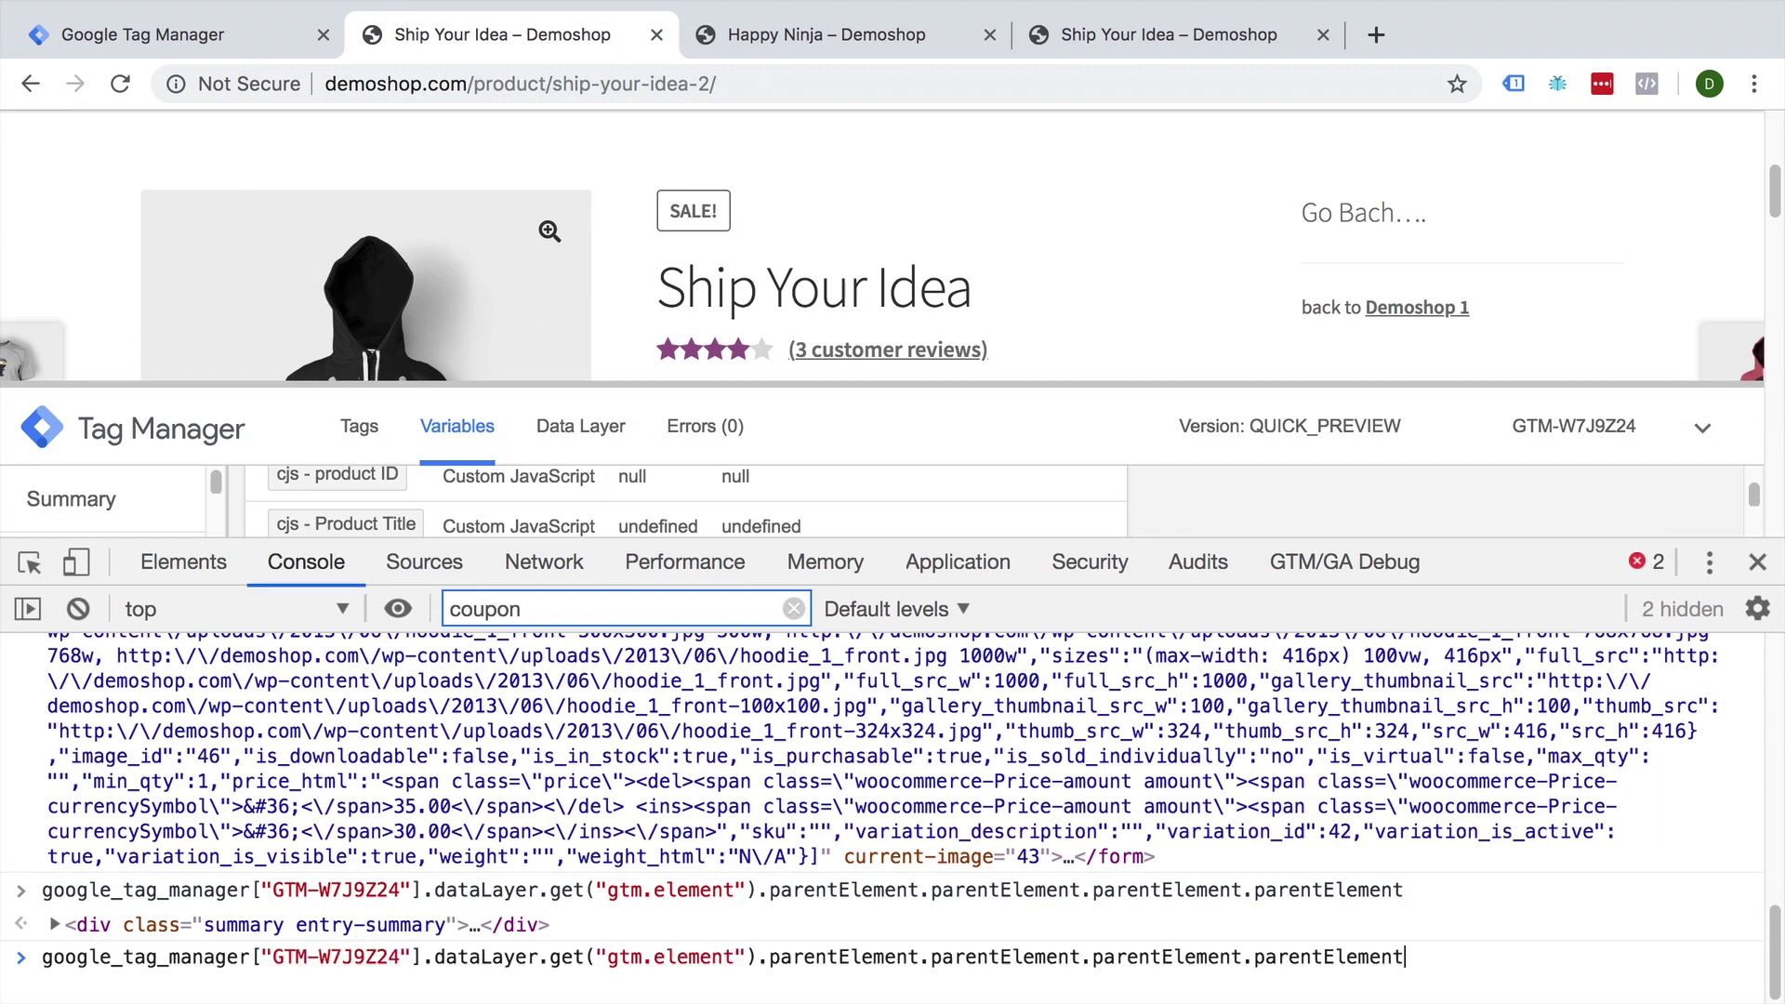
{"action": "type", "text": ".qu"}
{"action": "type", "text": "erySelector()"}
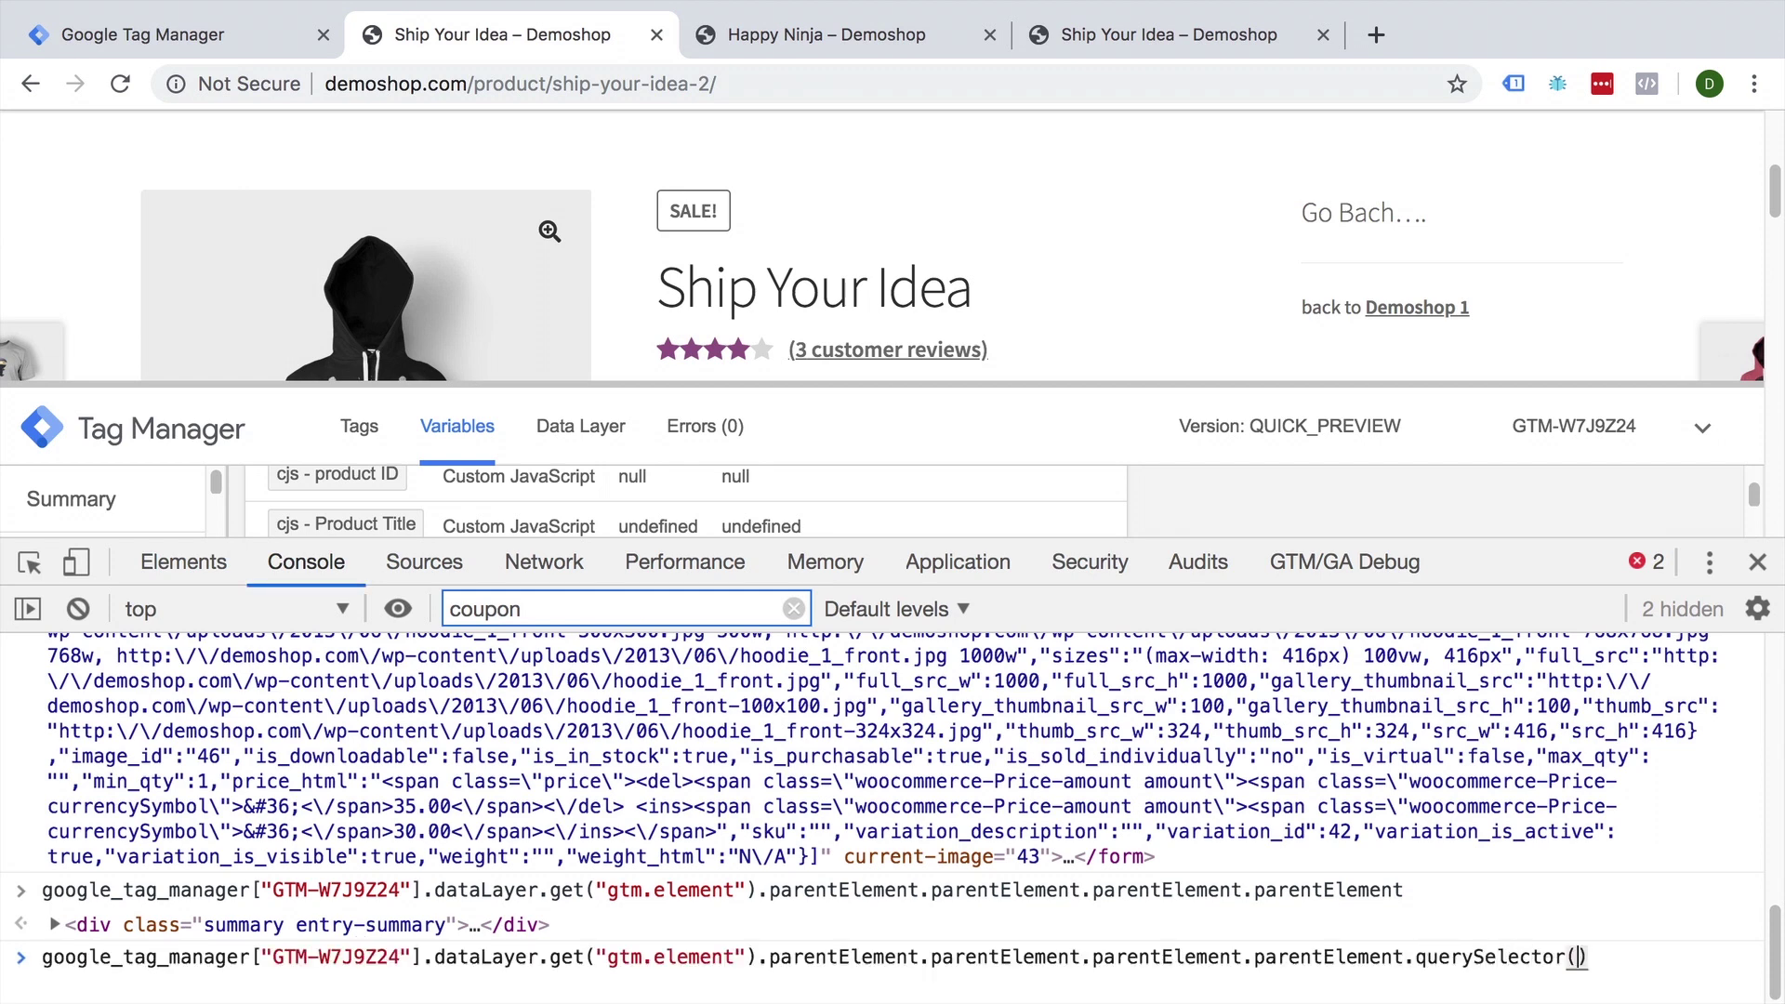
{"action": "type", "text": "\"h1."}
{"action": "type", "text": "product_til"}
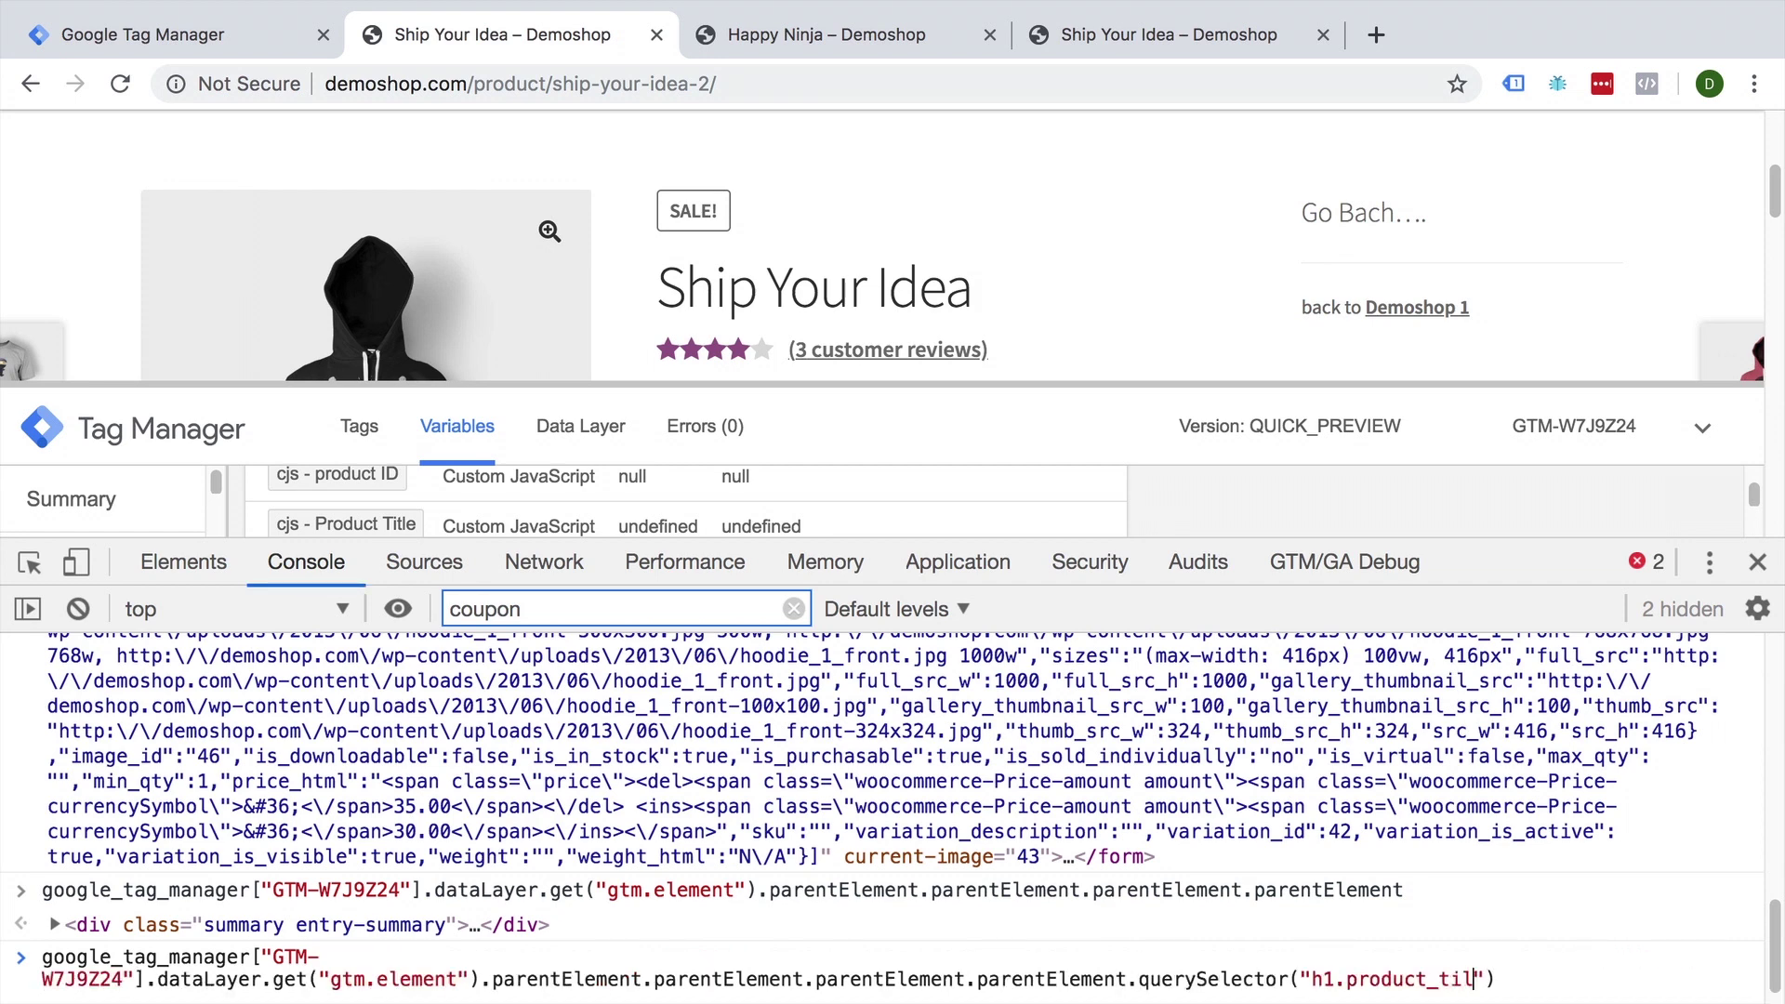
{"action": "type", "text": "e"}
{"action": "key", "text": "Return"}
{"action": "key", "text": "Up"}
{"action": "key", "text": "Left"}
{"action": "key", "text": "Left"}
{"action": "type", "text": "t"}
{"action": "key", "text": "Return"}
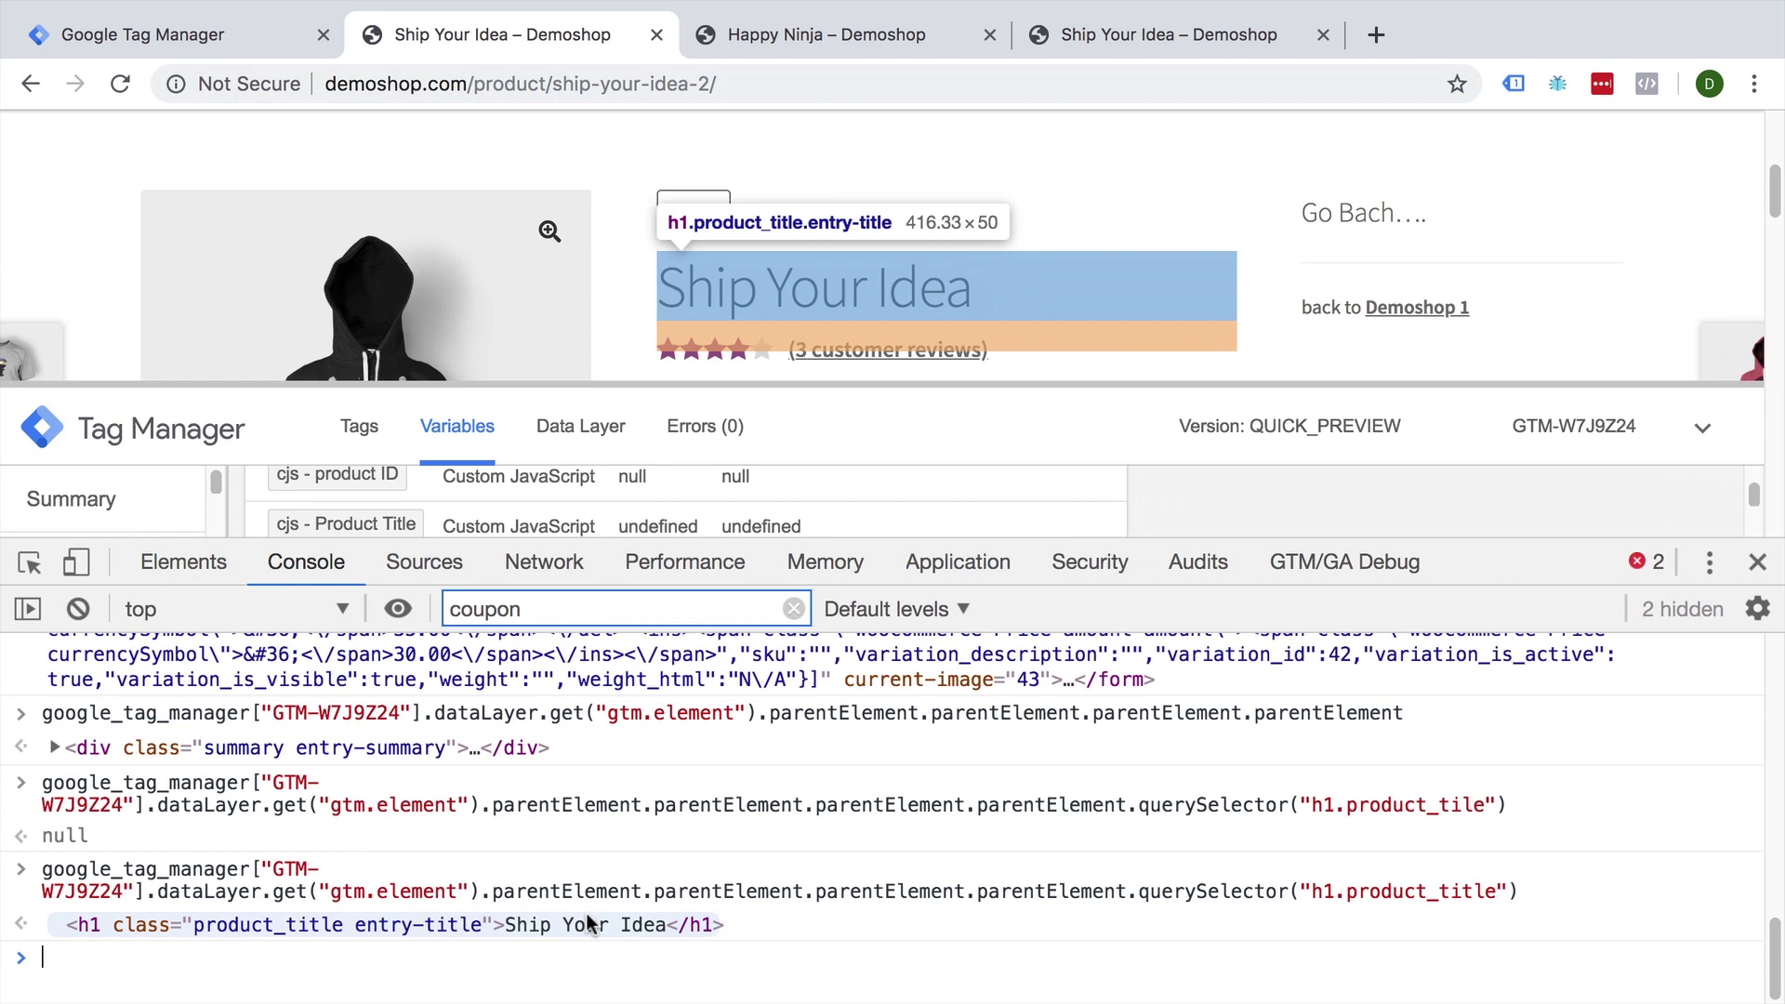
{"action": "key", "text": "Up"}
{"action": "type", "text": "."}
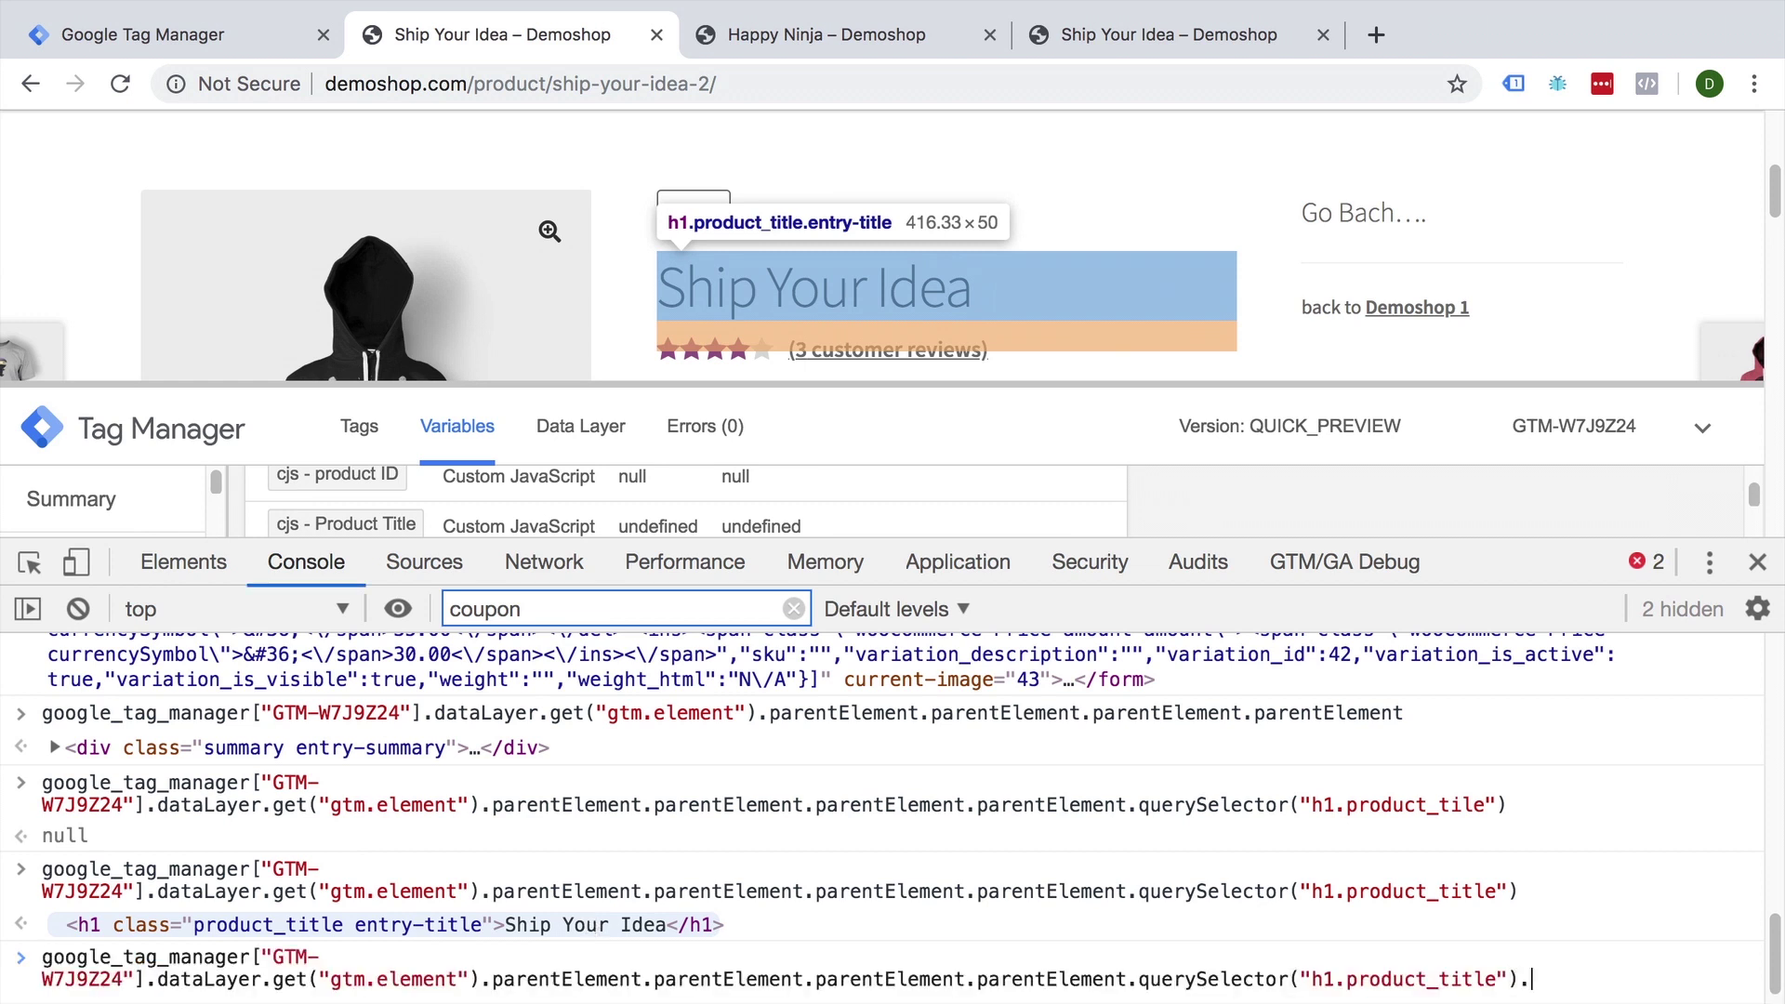
{"action": "type", "text": "ML"}
{"action": "key", "text": "BackSpace"}
{"action": "key", "text": "BackSpace"}
{"action": "key", "text": "BackSpace"}
{"action": "type", "text": "xt"}
{"action": "key", "text": "Return"}
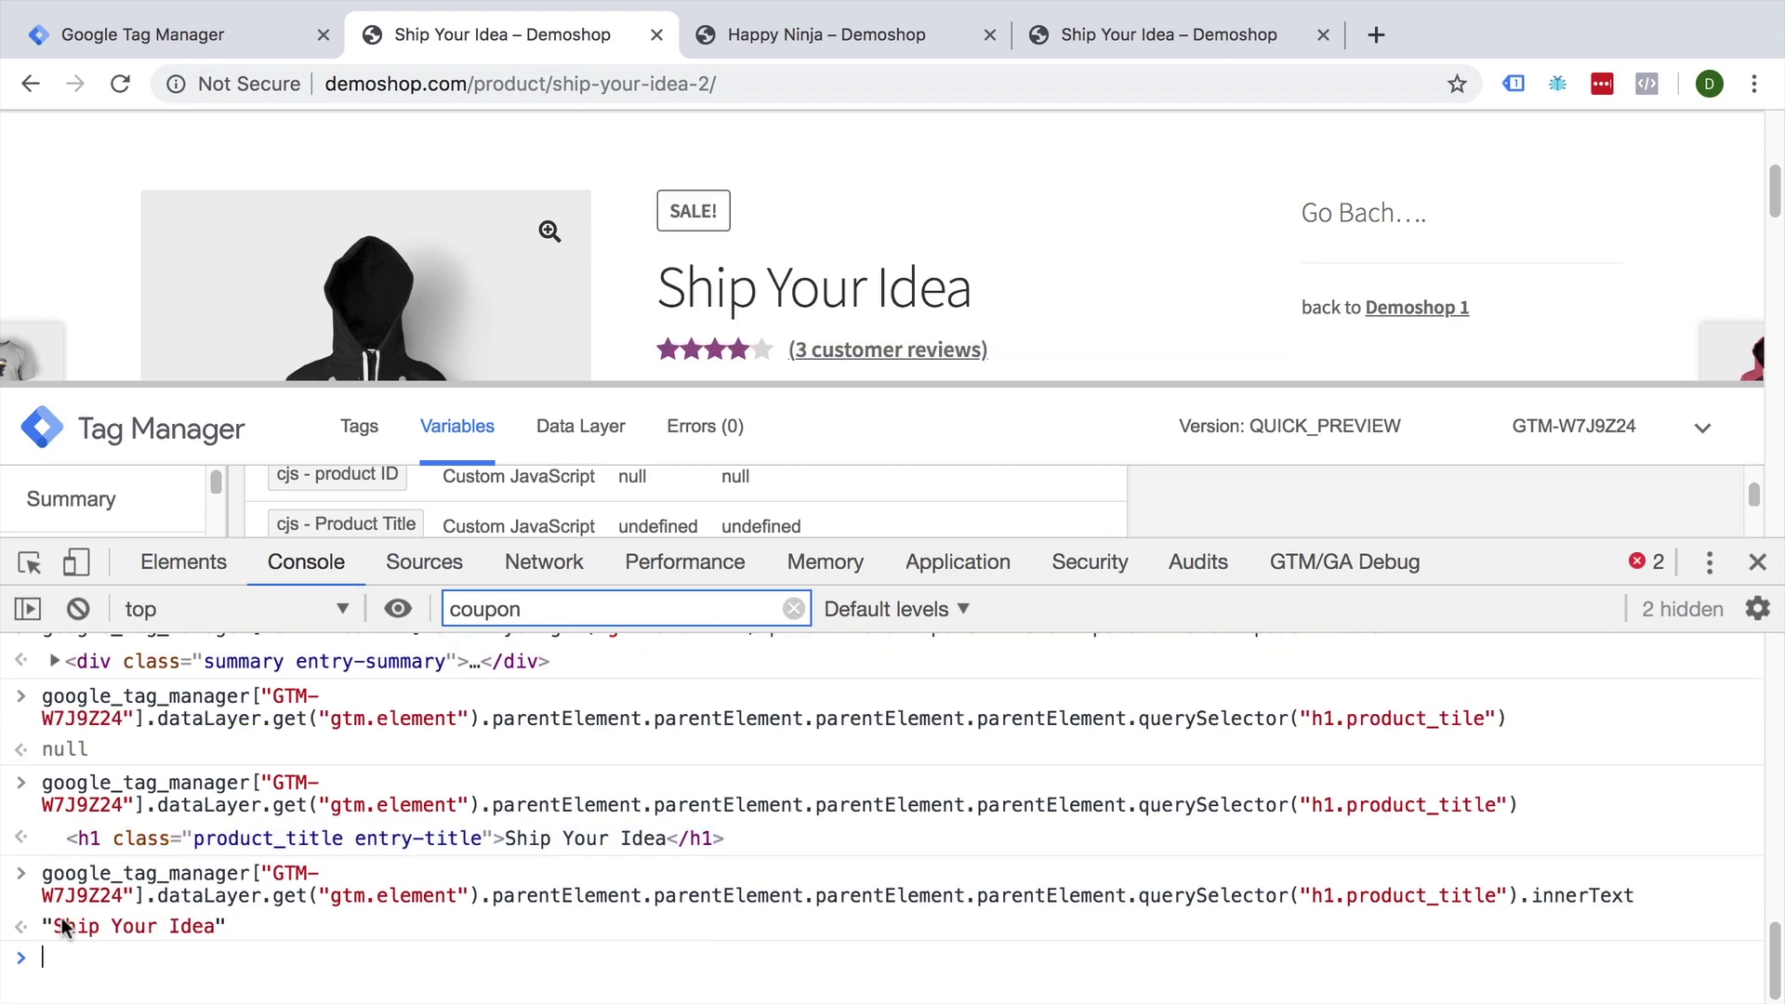
{"action": "left_click_drag", "start_coordinate": [1715, 900], "coordinate": [31, 879]}
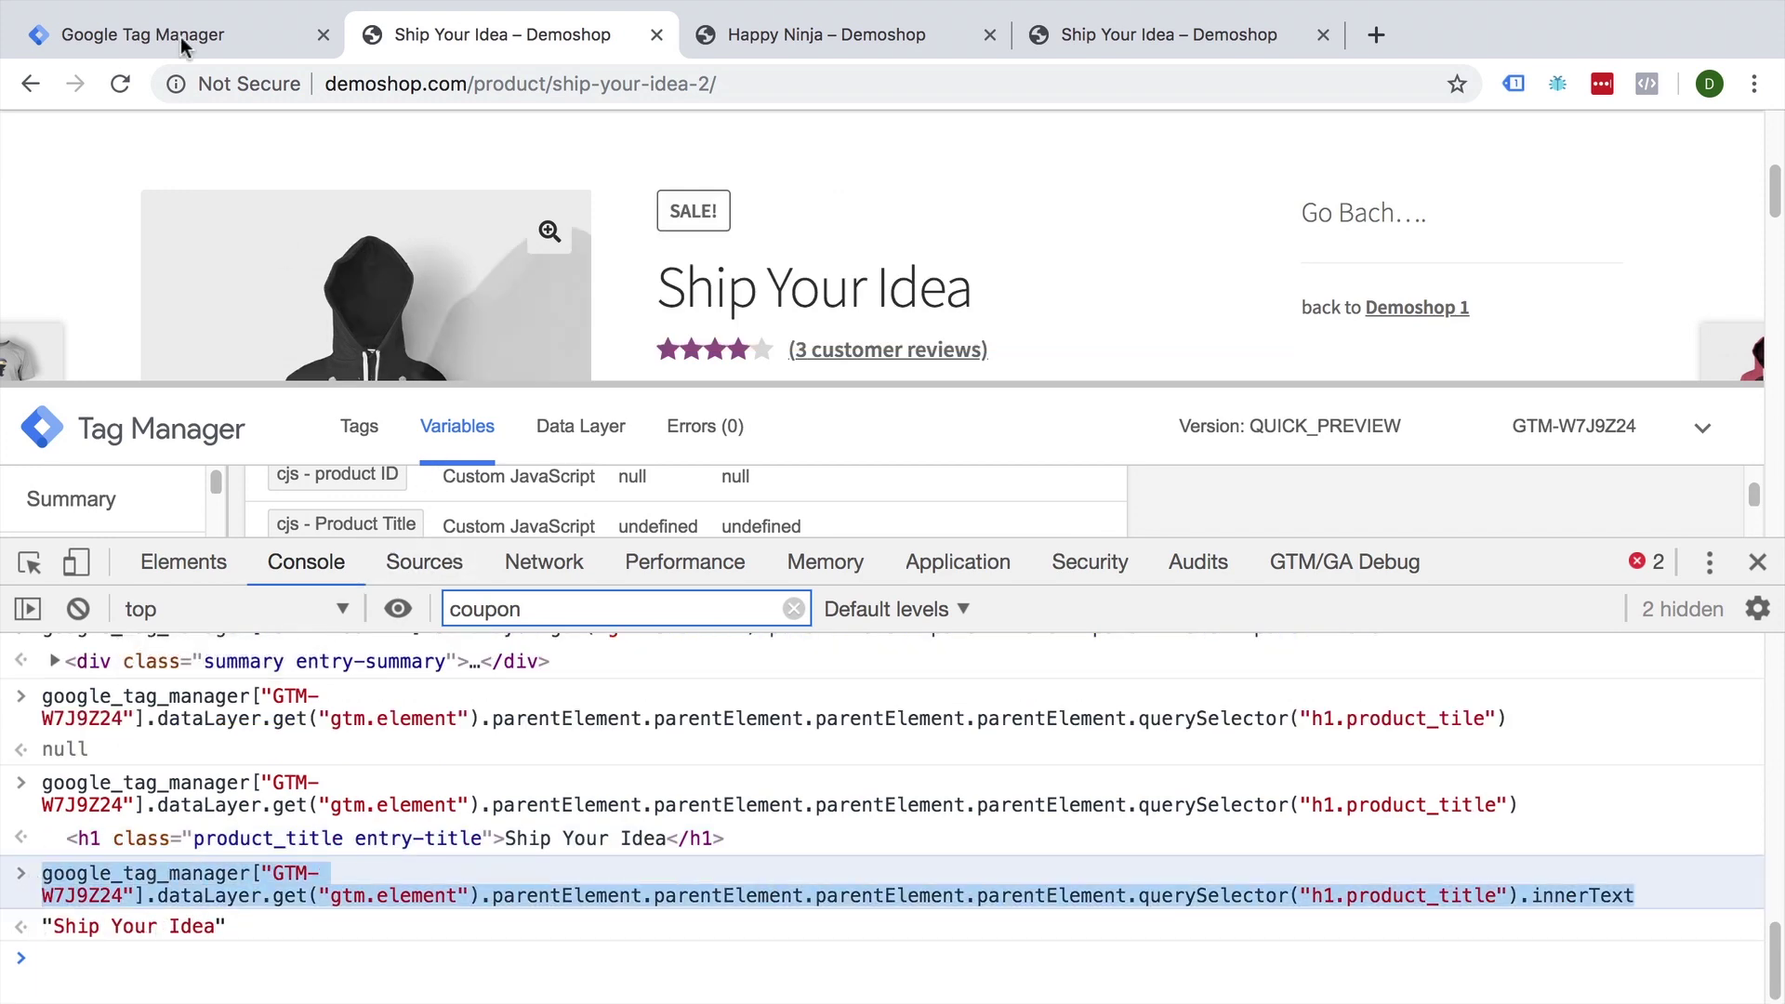
Paste the four-parentElement expression over the old code, save, and refresh the preview.
{"action": "mouse_move", "coordinate": [162, 2]}
{"action": "left_click", "coordinate": [160, 95]}
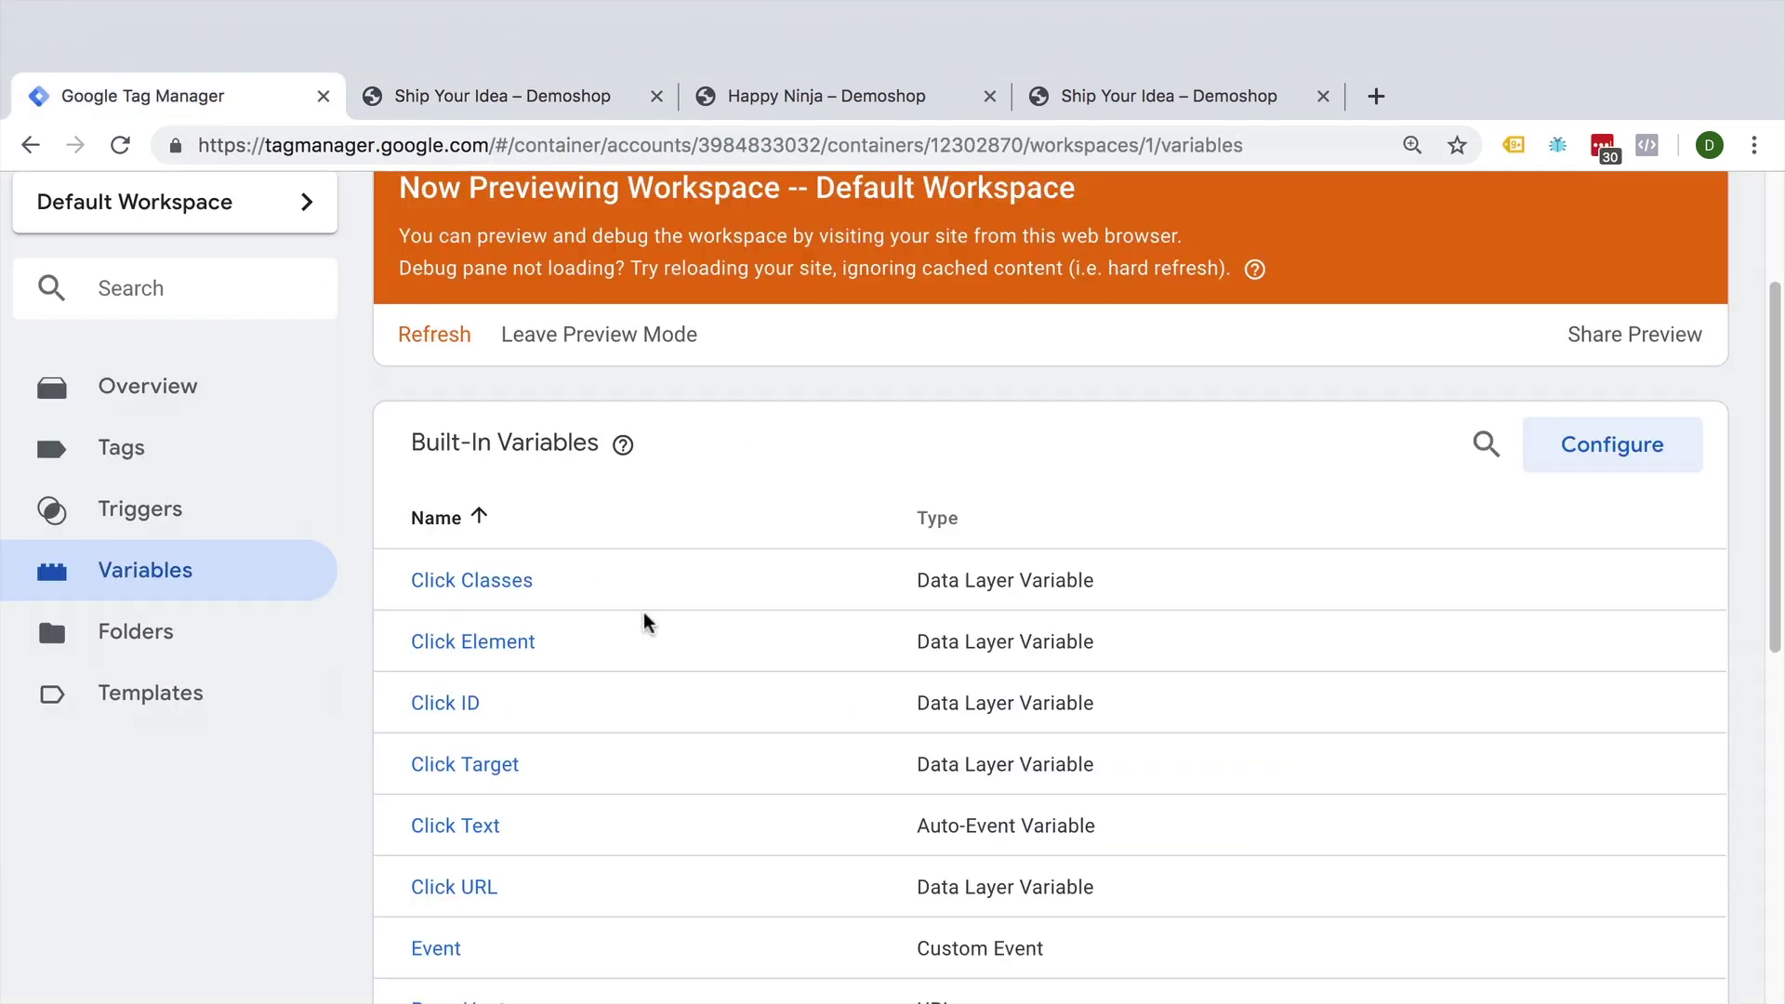
{"action": "scroll", "coordinate": [646, 622], "scroll_direction": "down", "scroll_amount": 3}
{"action": "scroll", "coordinate": [642, 622], "scroll_direction": "down", "scroll_amount": 3}
{"action": "scroll", "coordinate": [619, 684], "scroll_direction": "down", "scroll_amount": 1}
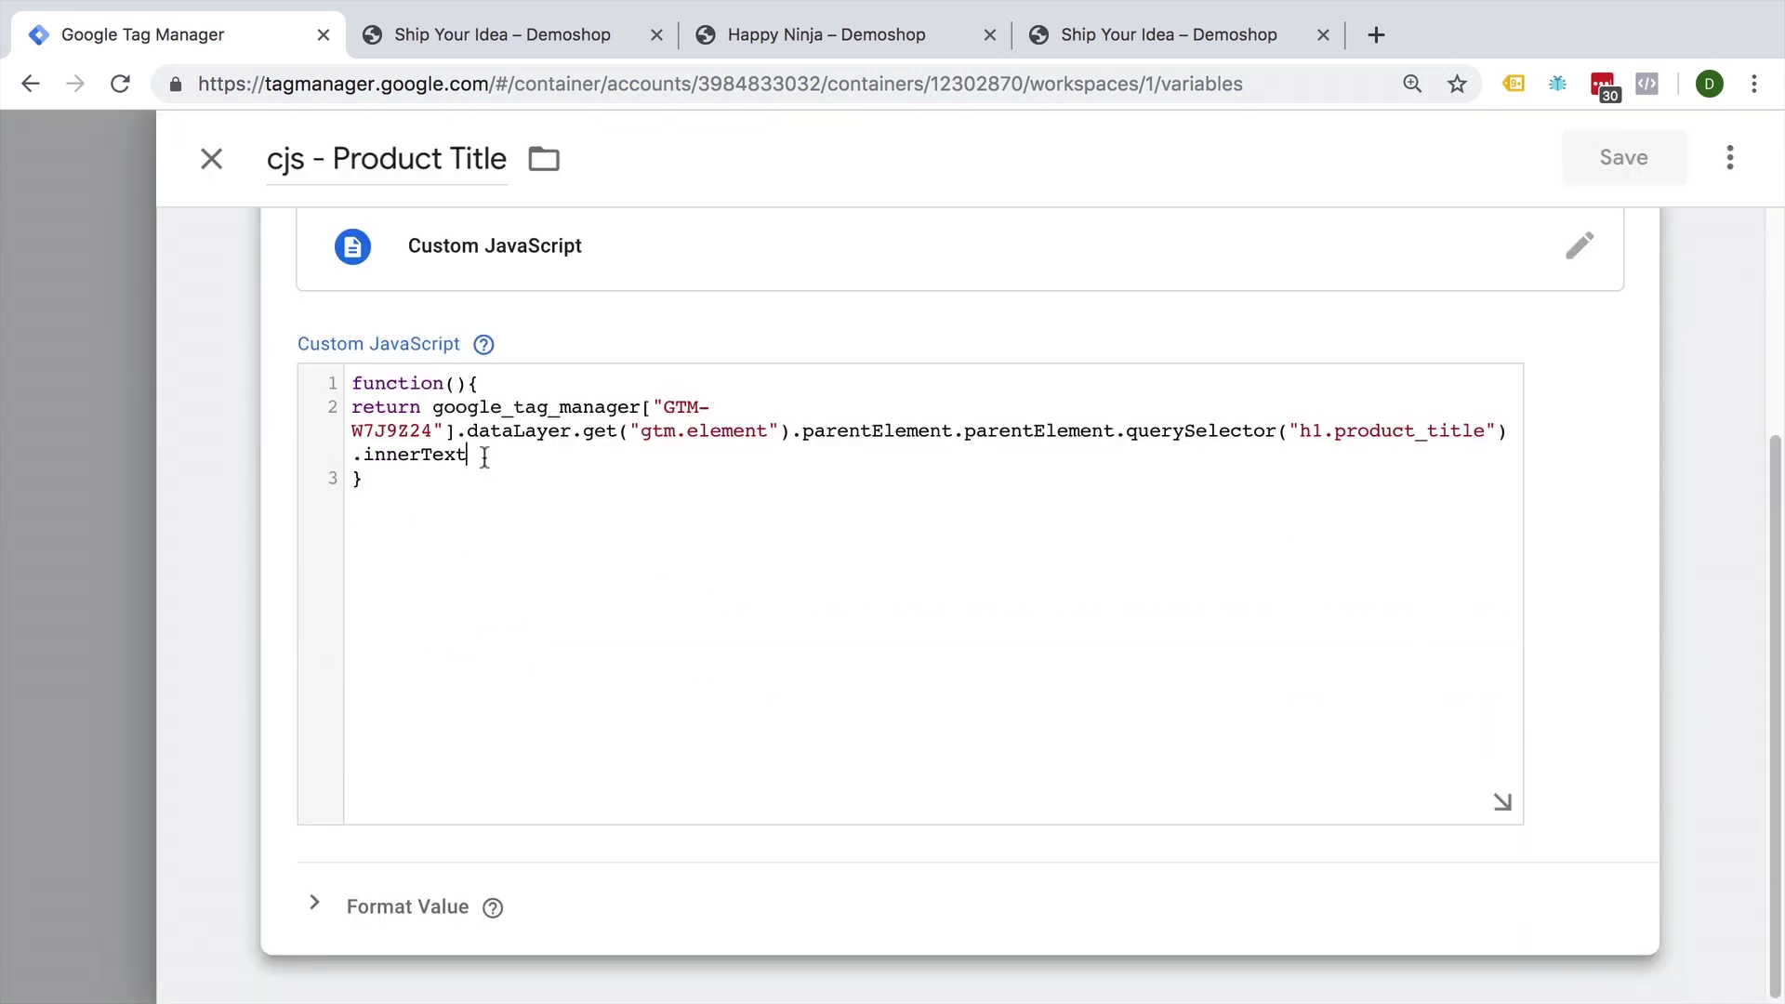
{"action": "left_click_drag", "start_coordinate": [484, 458], "coordinate": [432, 408]}
{"action": "type", "text": "google_tag_manager[\"GTM-W7J9Z24\"].dataLayer.get(\"gtm.element\").parentElement.parentElement.parentElement.parentElement.querySelector(\"h1.product_title\").innerText"}
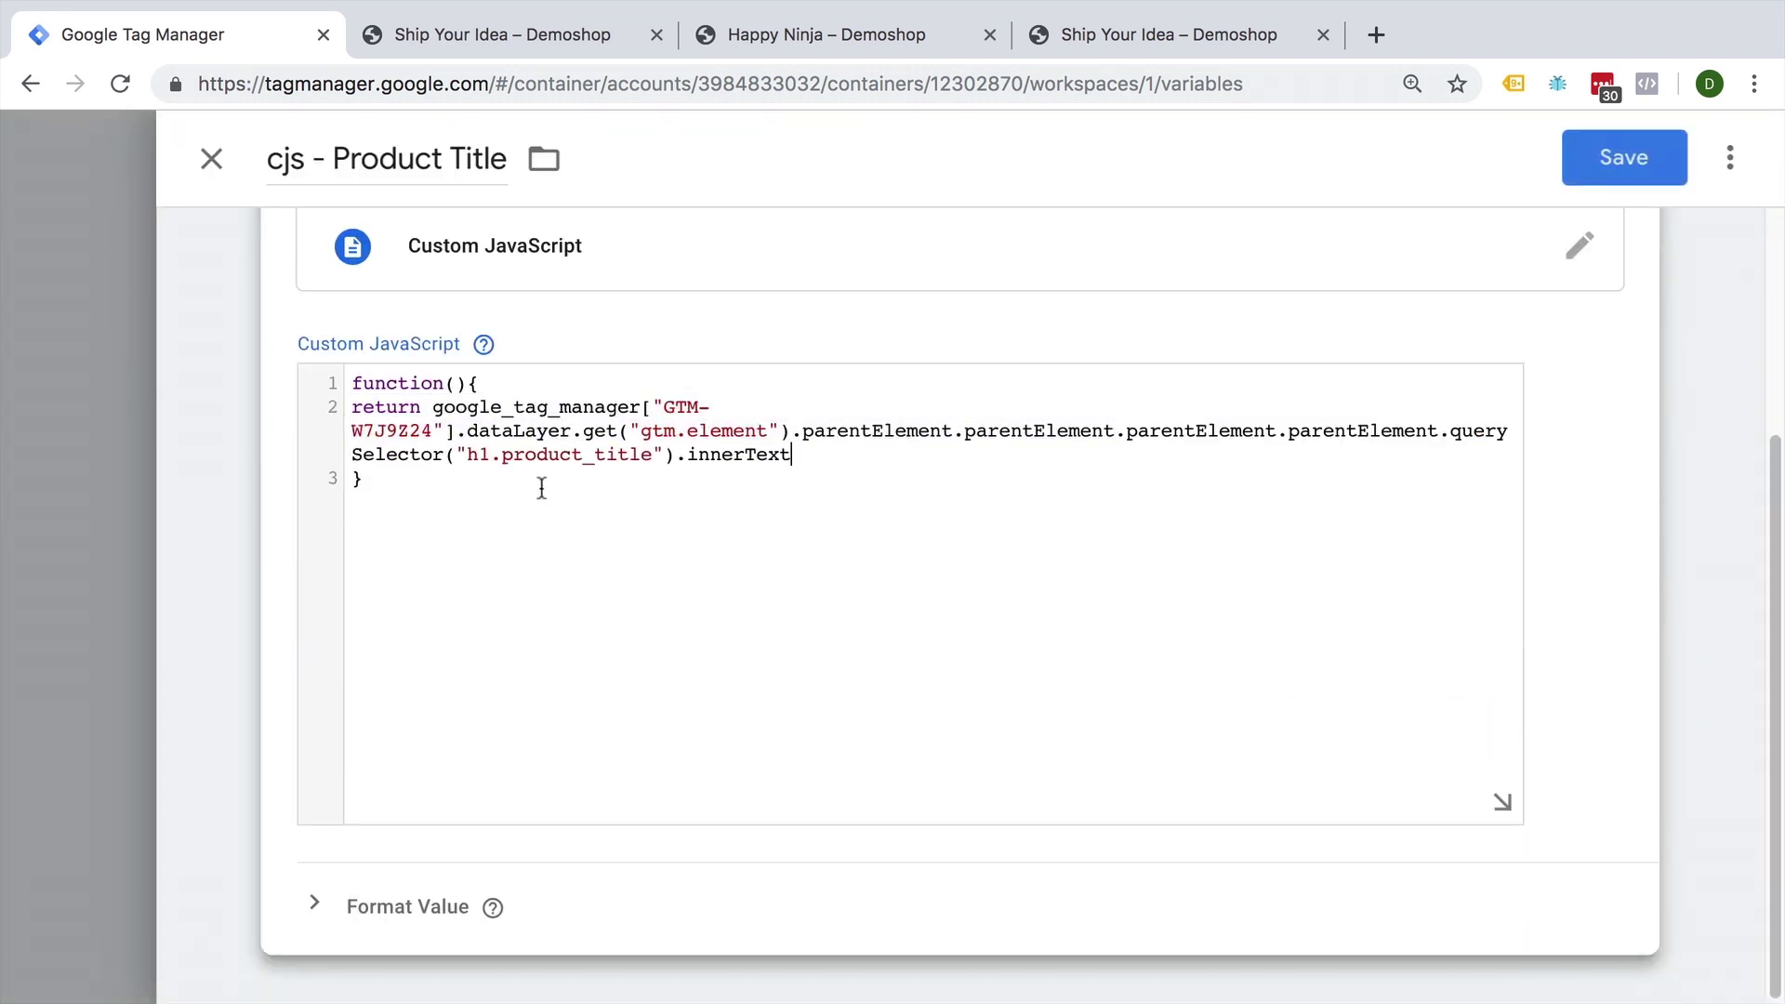
{"action": "left_click", "coordinate": [1587, 159]}
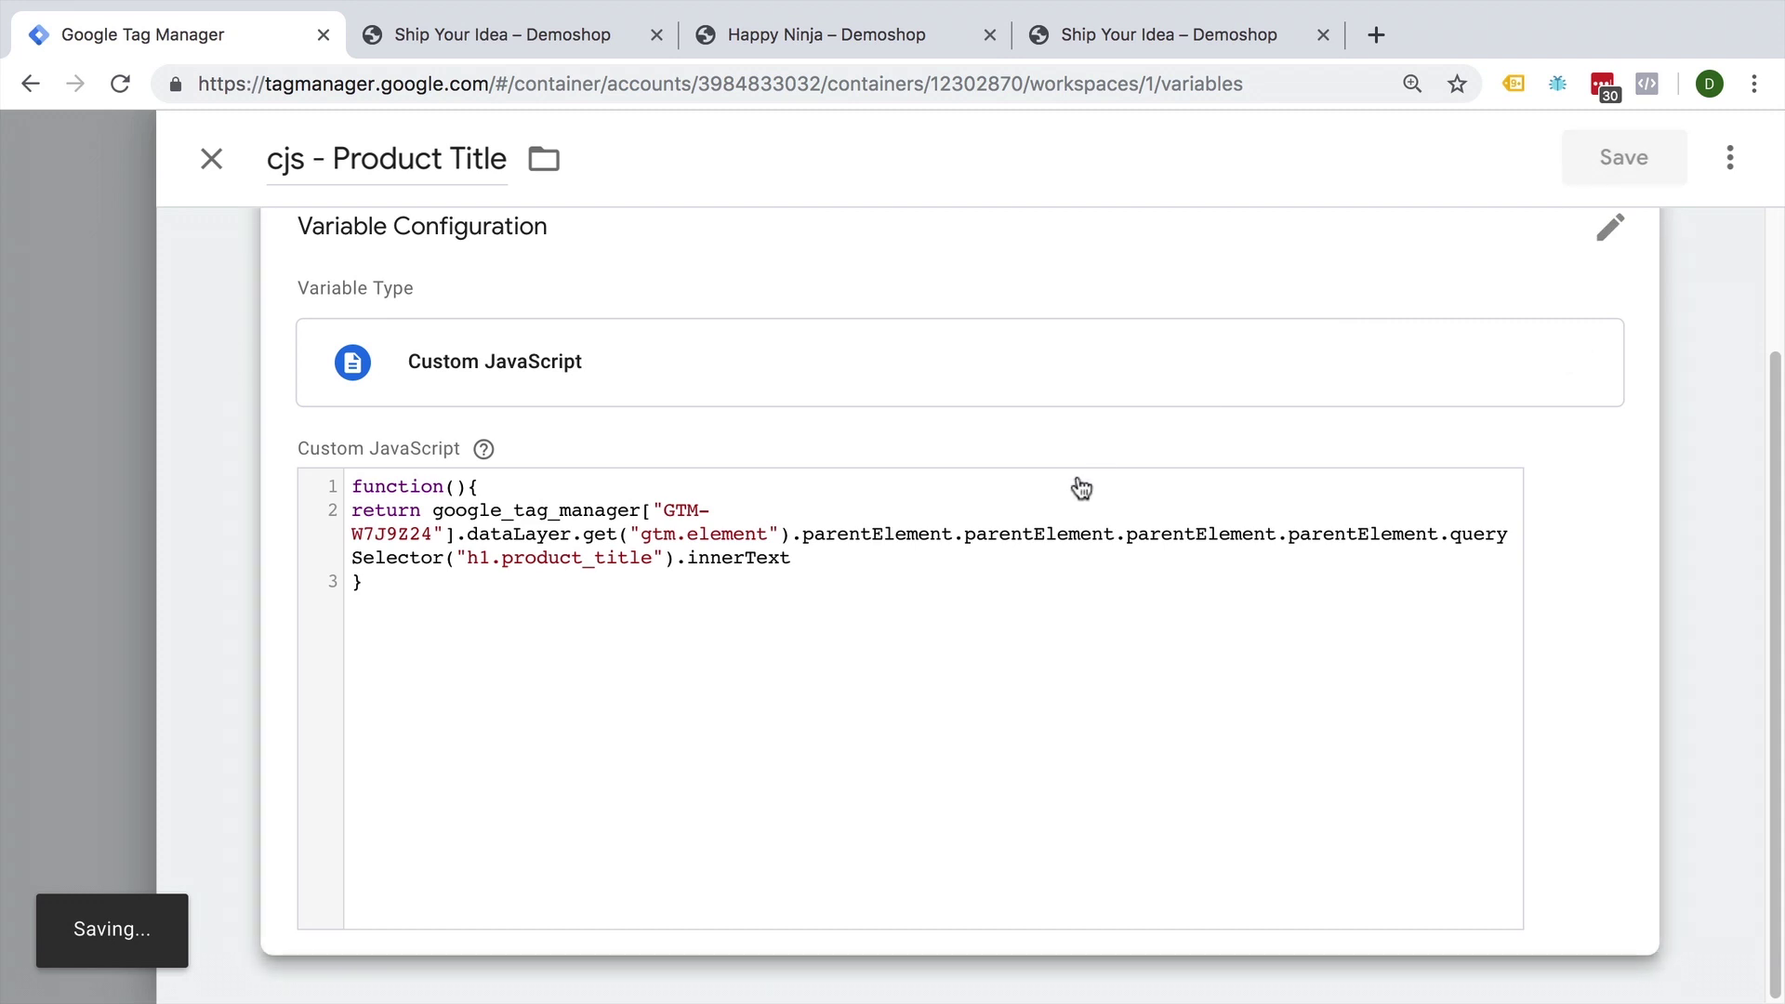
{"action": "scroll", "coordinate": [906, 530], "scroll_direction": "up", "scroll_amount": 6}
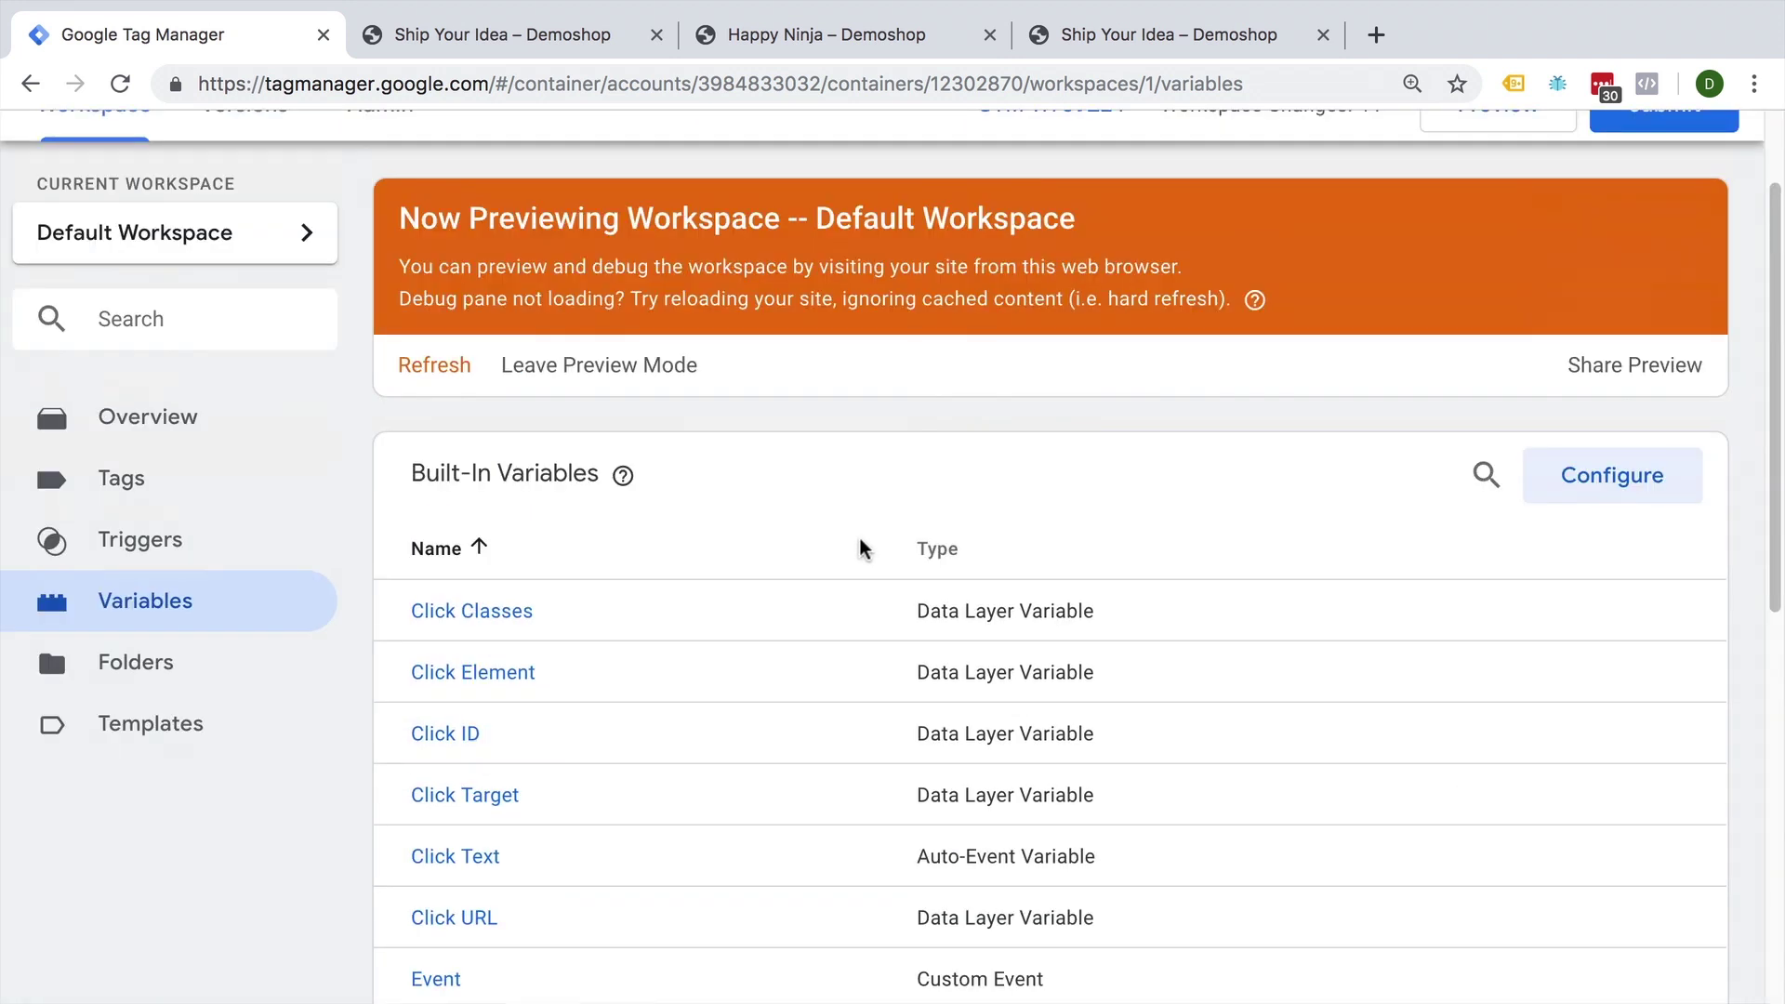
{"action": "left_click", "coordinate": [439, 368]}
Reload the Ship Your Idea page, add it to cart, and view its click-event variables.
{"action": "left_click", "coordinate": [614, 53]}
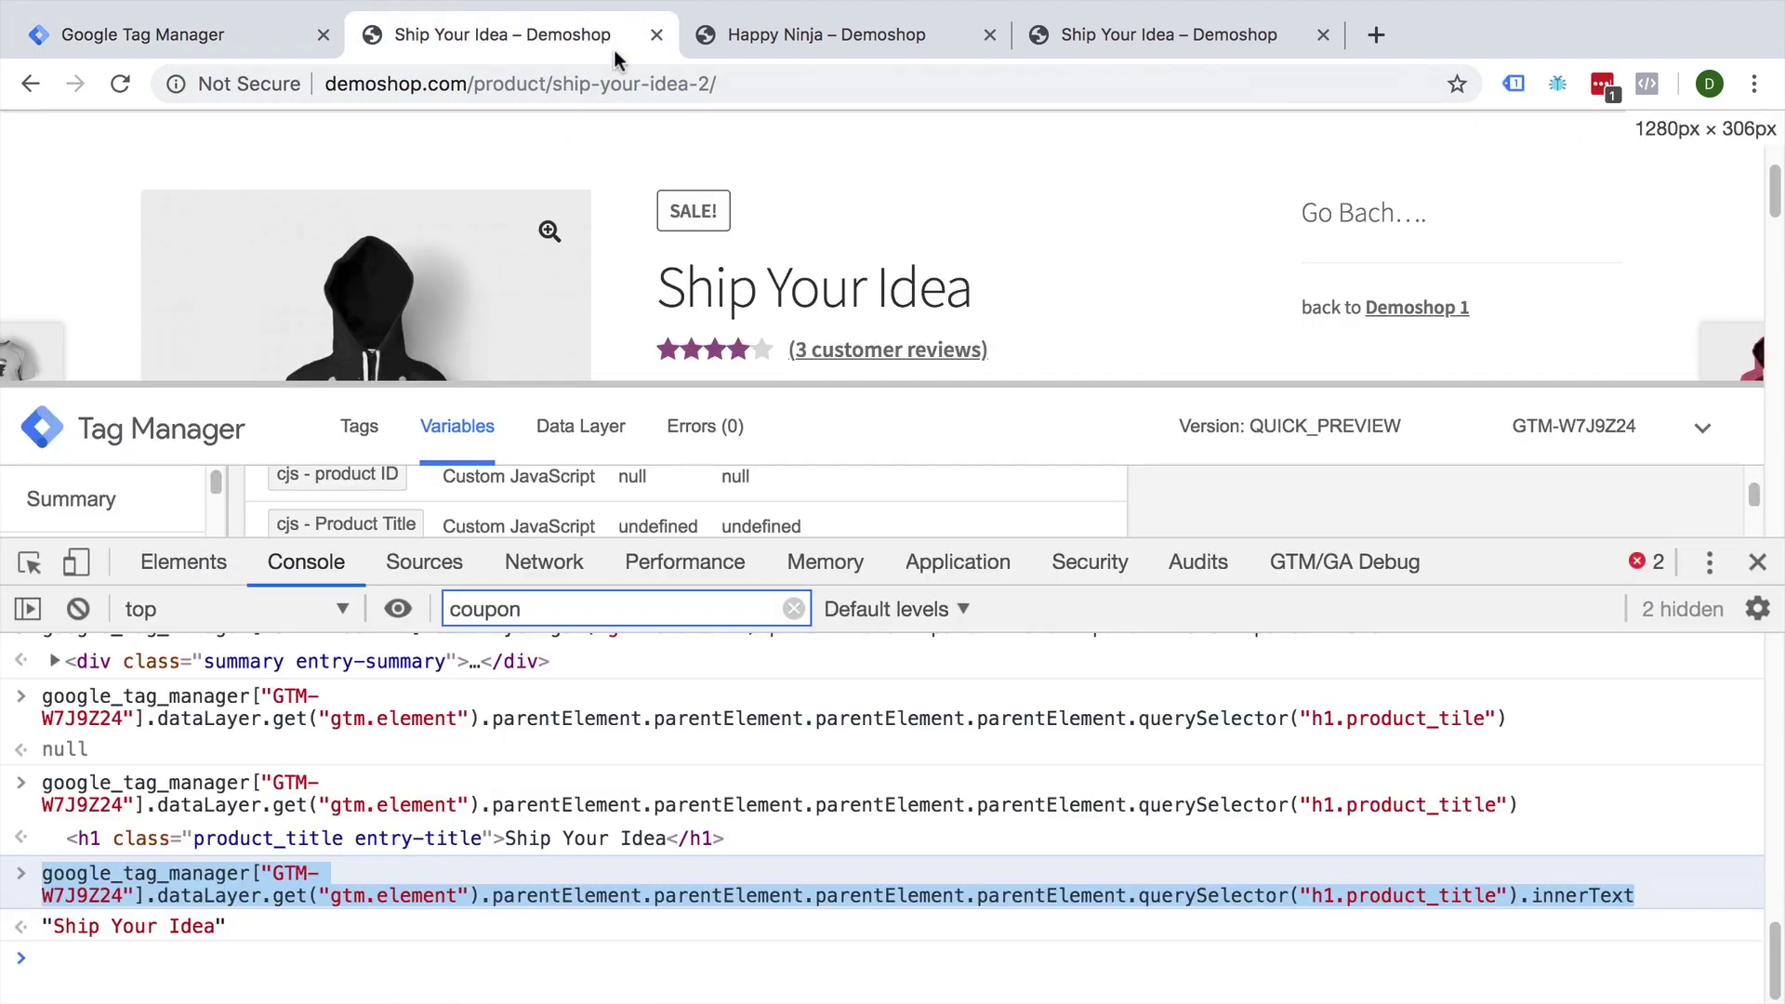
{"action": "key", "text": "ctrl+r"}
{"action": "left_click", "coordinate": [1758, 562]}
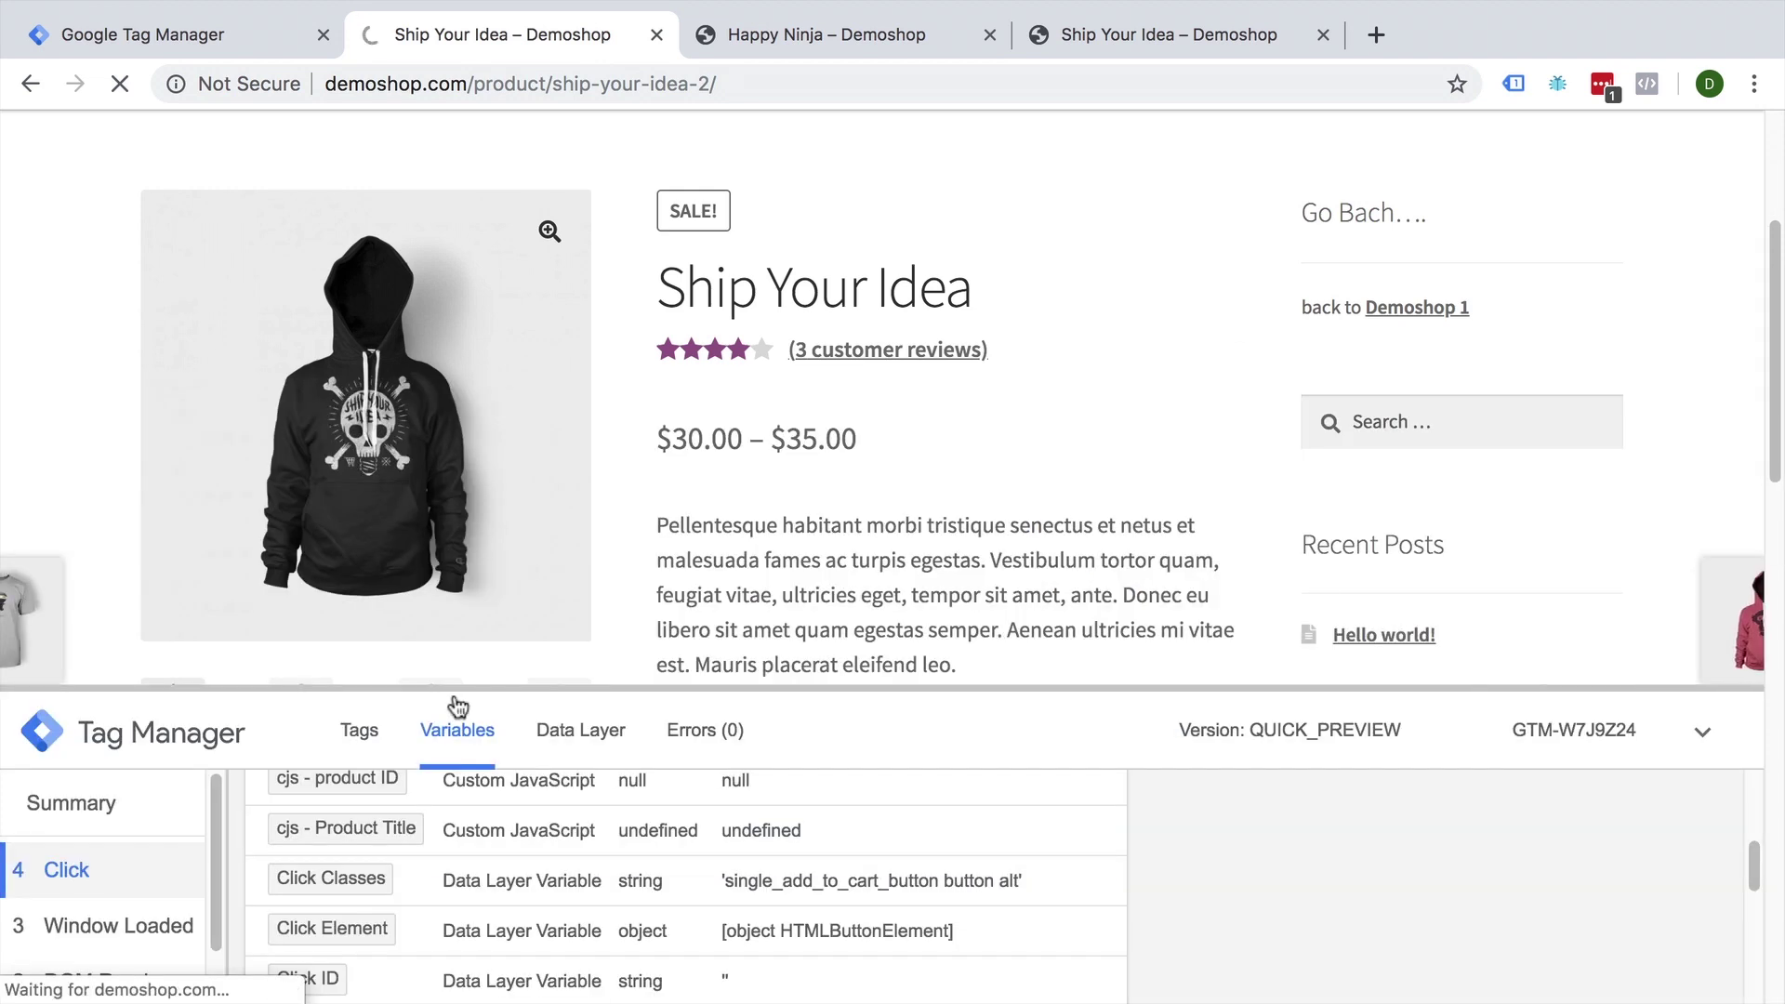
{"action": "scroll", "coordinate": [856, 621], "scroll_direction": "down", "scroll_amount": 3}
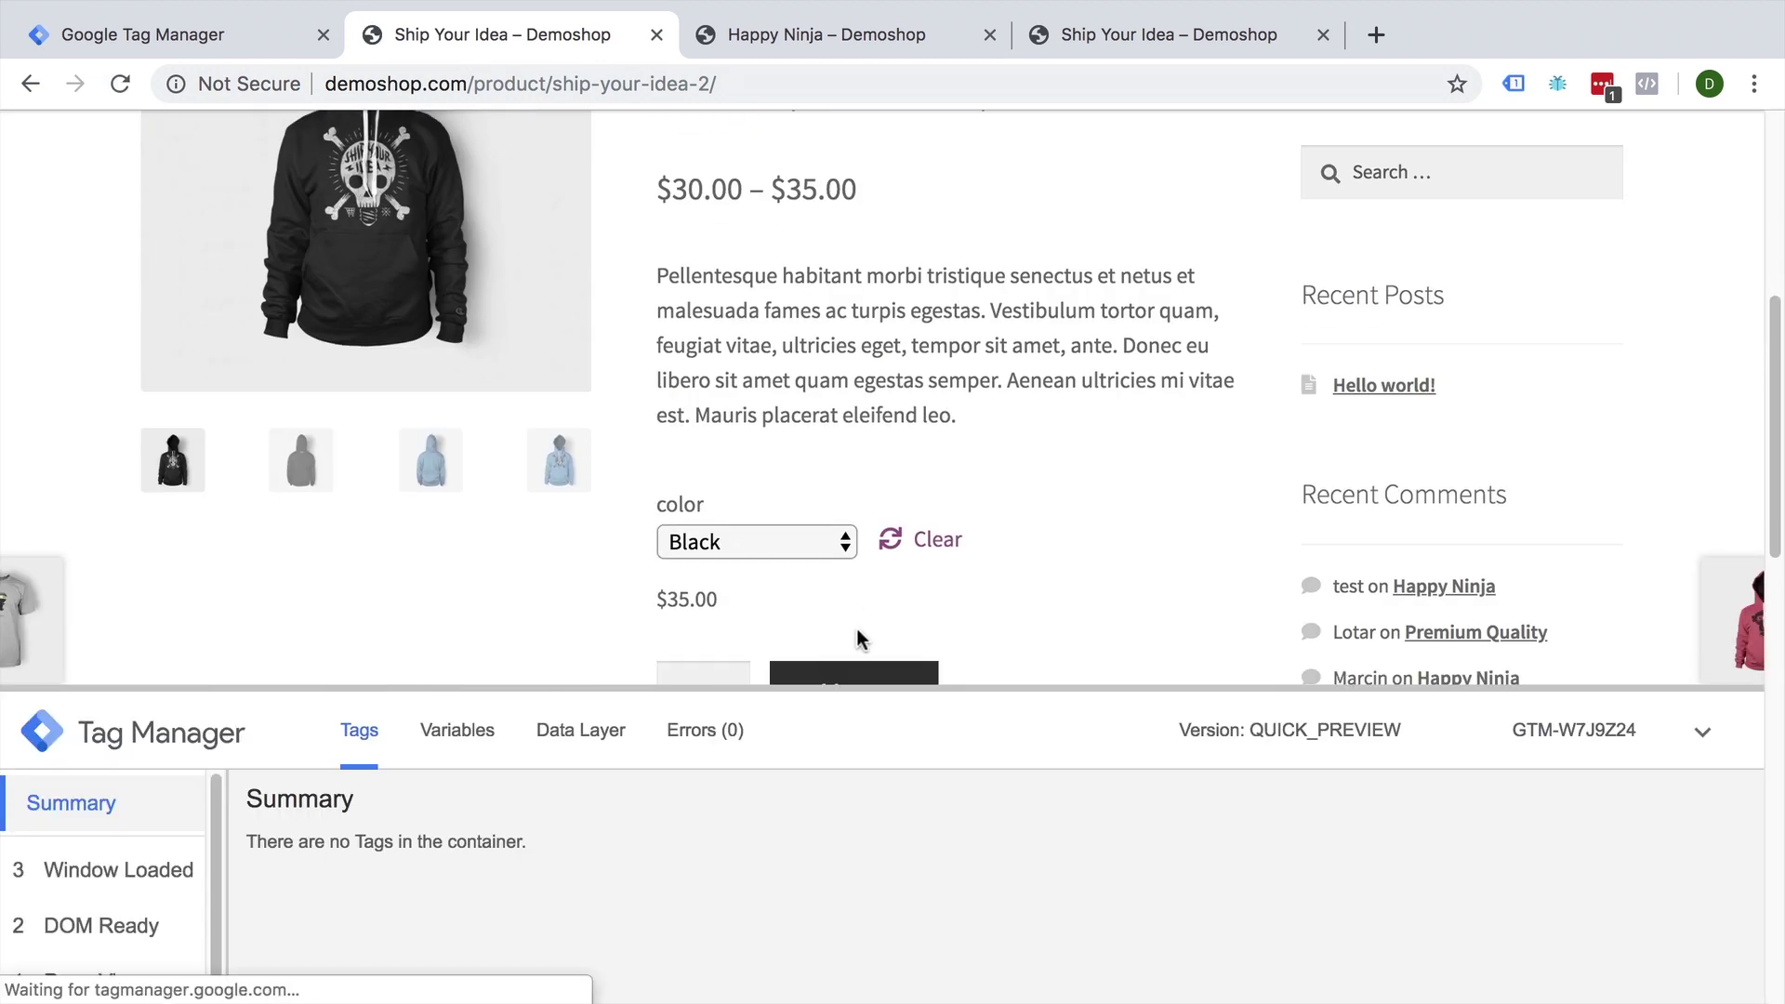
{"action": "scroll", "coordinate": [857, 638], "scroll_direction": "down", "scroll_amount": 1}
{"action": "left_click", "coordinate": [837, 649]}
{"action": "left_click", "coordinate": [101, 874]}
{"action": "left_click", "coordinate": [458, 730]}
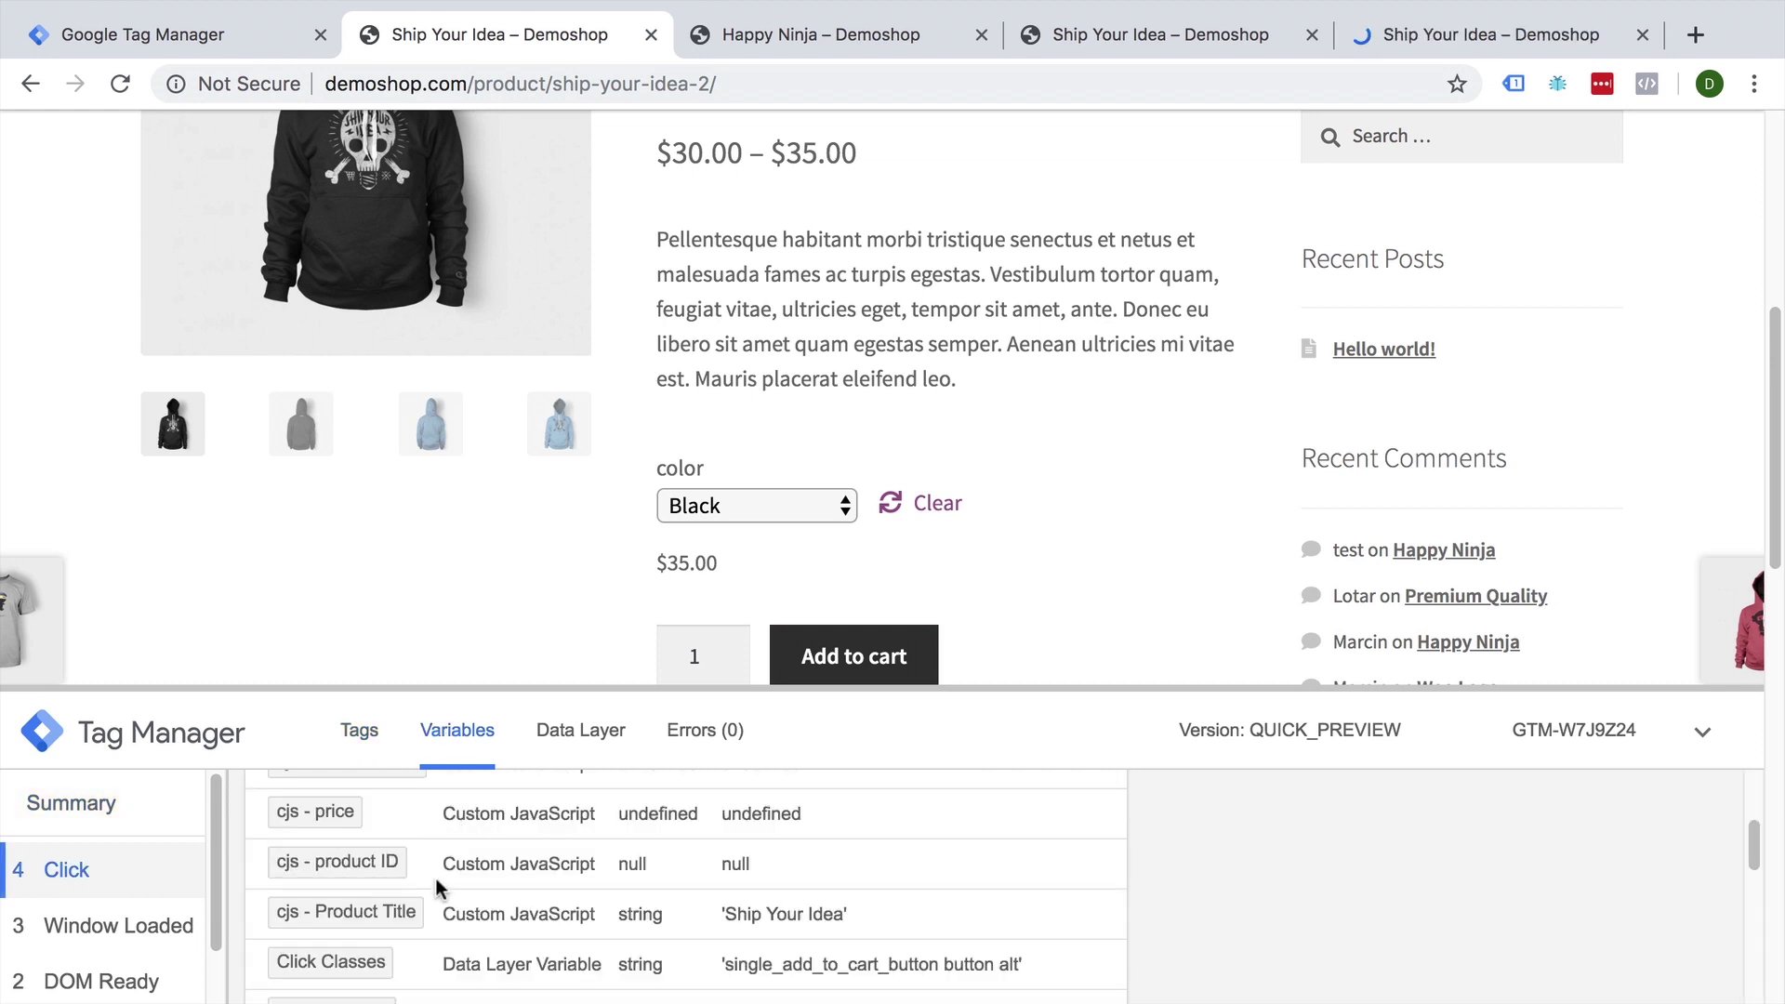
Add Happy Ninja to cart and check cjs - Product Title for that click event.
{"action": "left_click", "coordinate": [42, 607]}
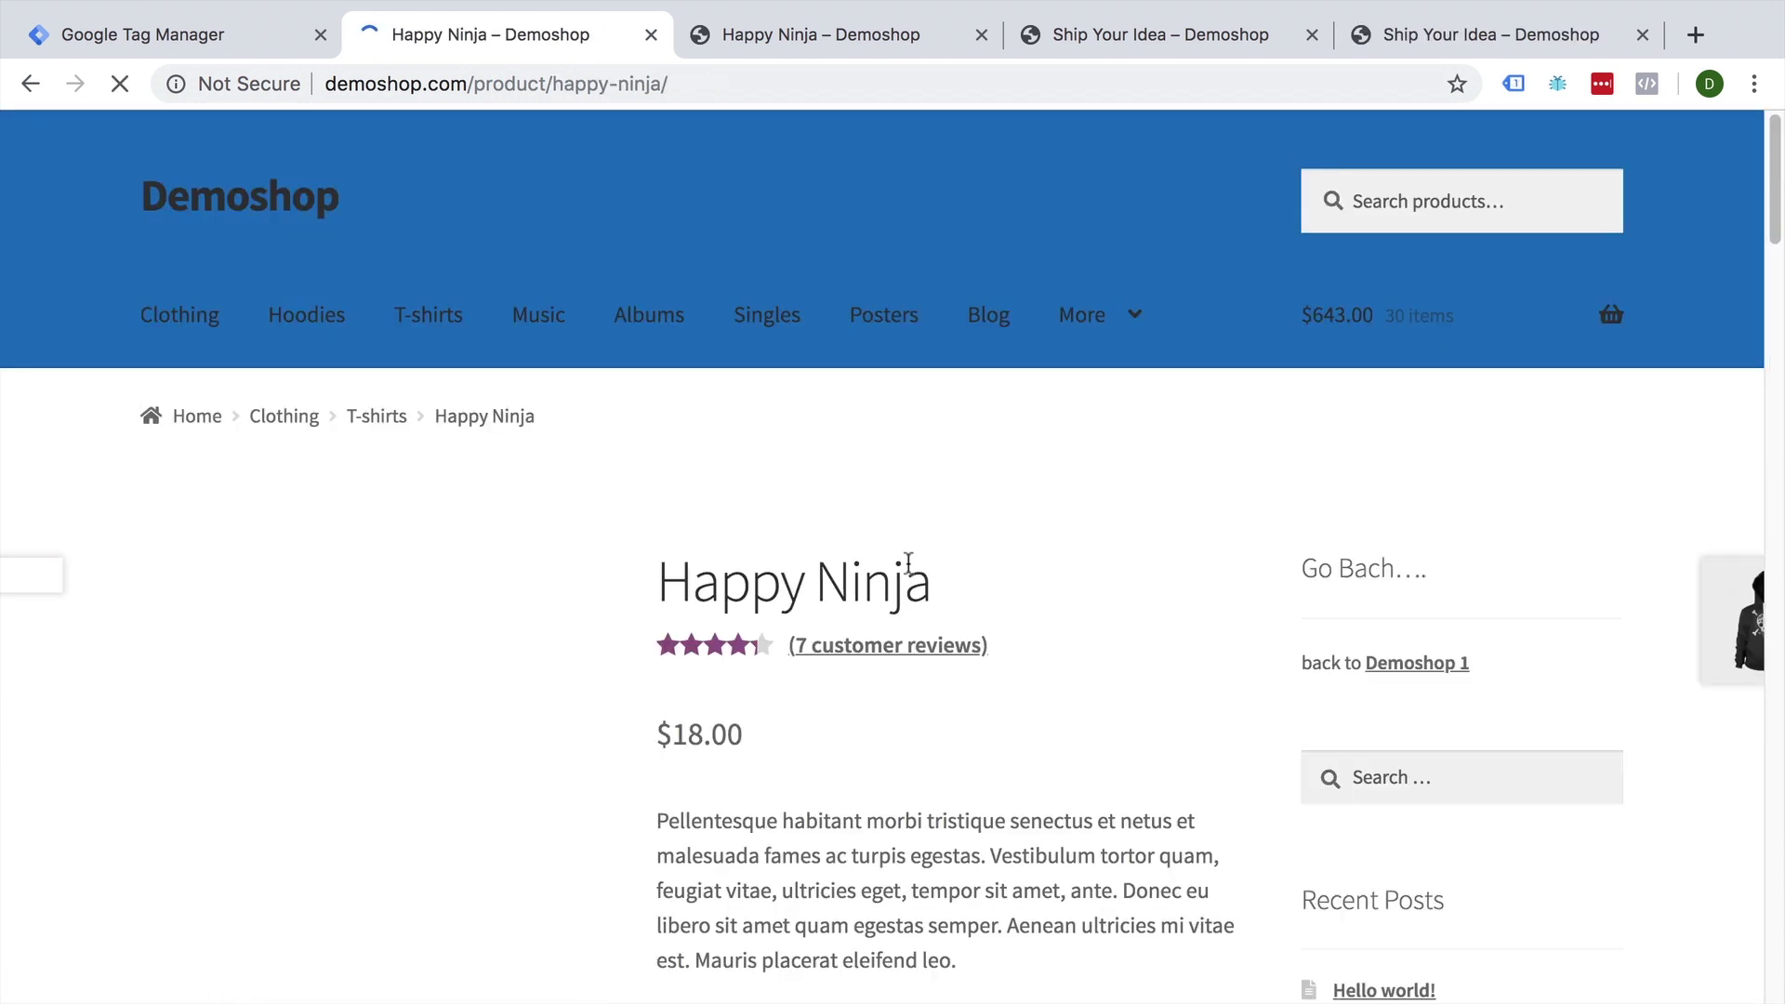
{"action": "scroll", "coordinate": [908, 565], "scroll_direction": "down", "scroll_amount": 3}
{"action": "scroll", "coordinate": [879, 460], "scroll_direction": "down", "scroll_amount": 3}
{"action": "left_click", "coordinate": [858, 383], "text": "super"}
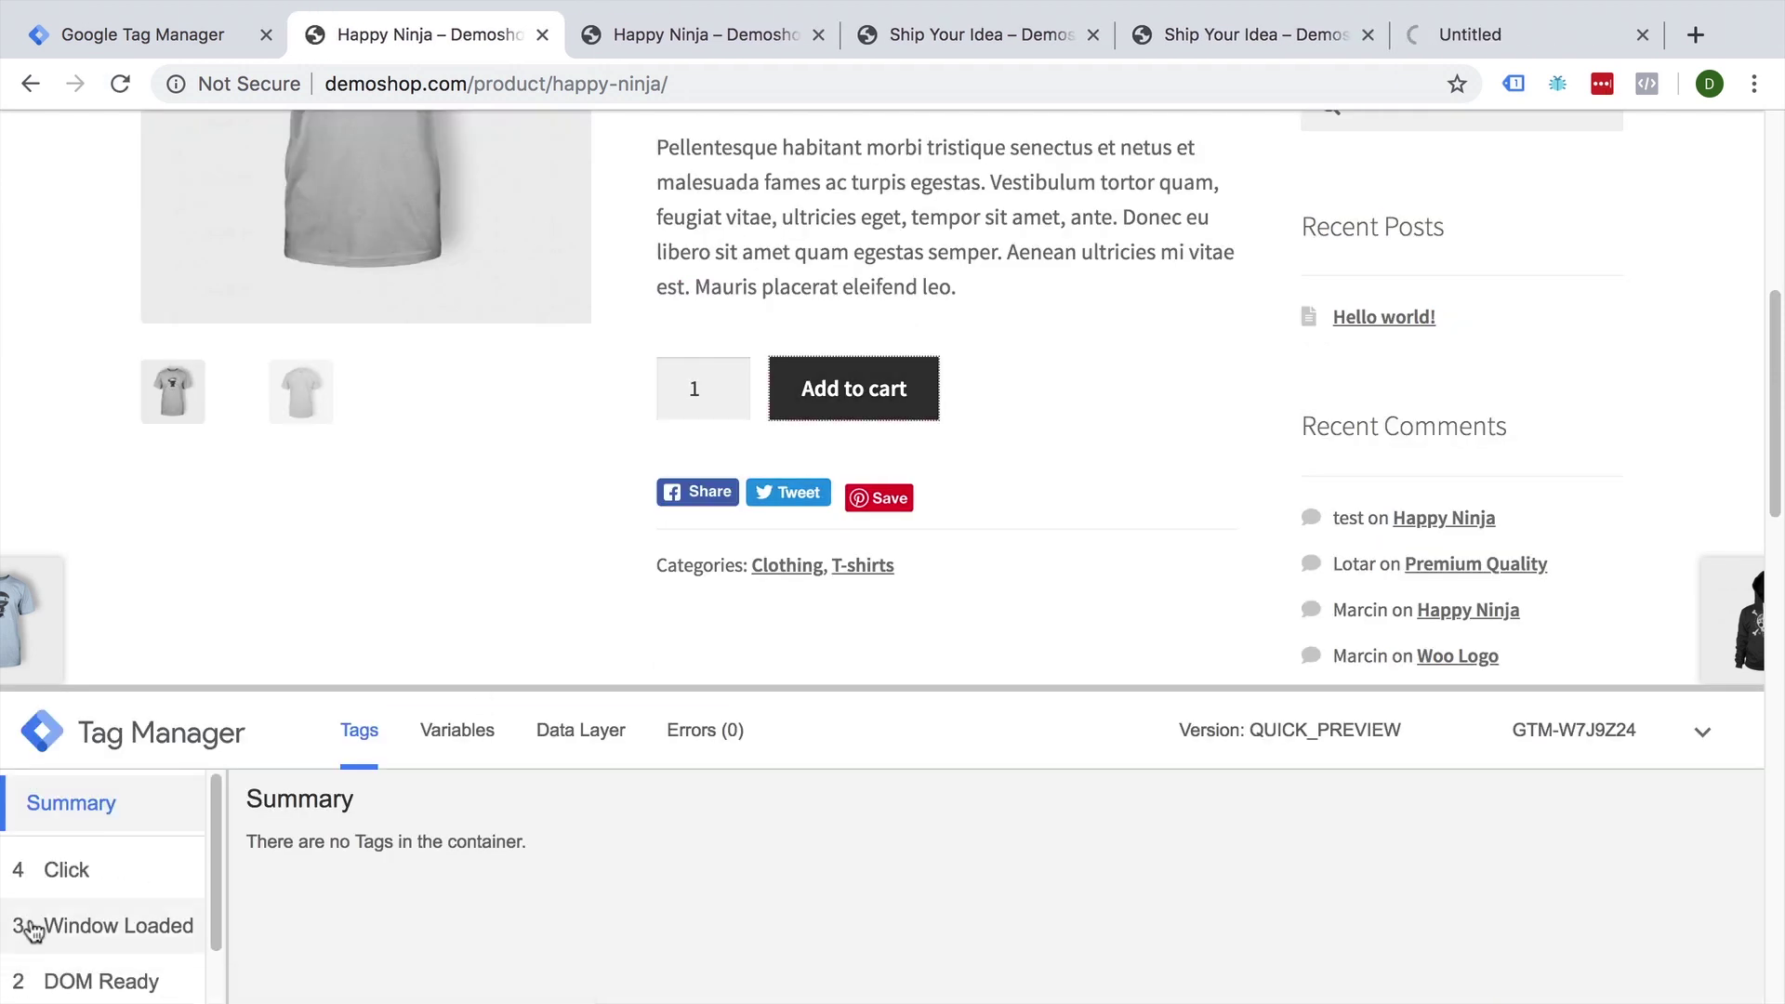
{"action": "left_click", "coordinate": [71, 872]}
{"action": "left_click", "coordinate": [488, 746]}
{"action": "scroll", "coordinate": [573, 954], "scroll_direction": "down", "scroll_amount": 2}
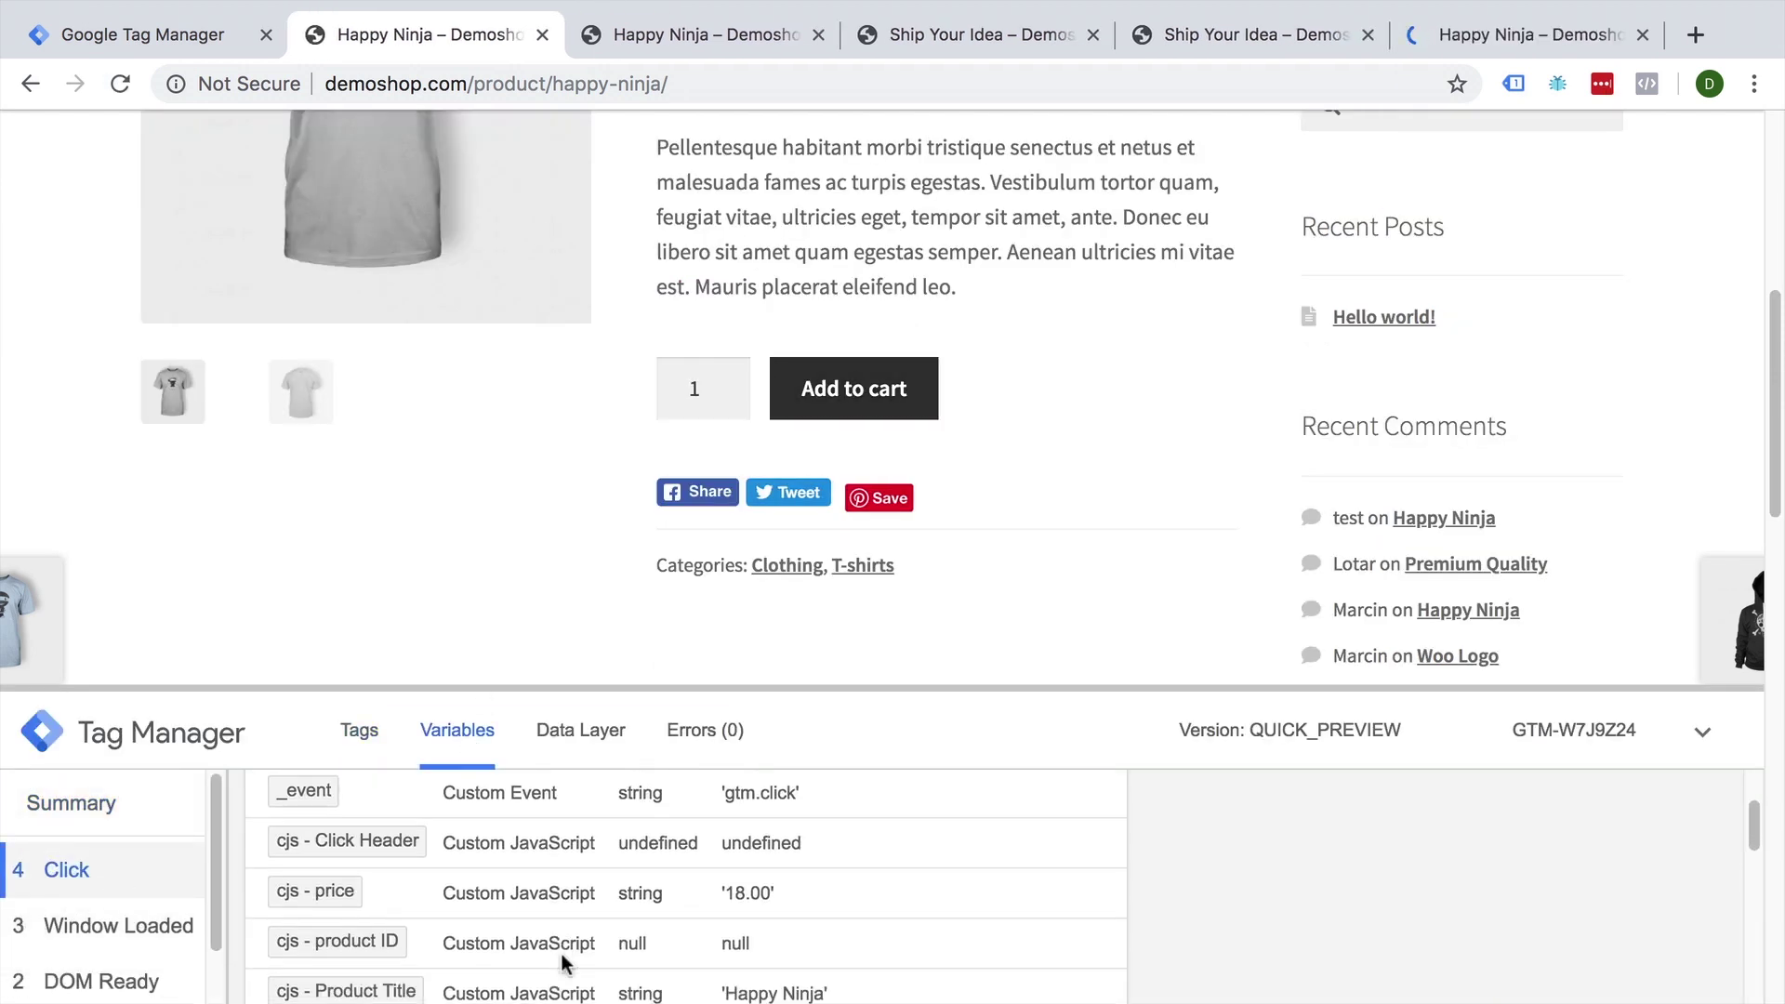
{"action": "scroll", "coordinate": [562, 954], "scroll_direction": "down", "scroll_amount": 2}
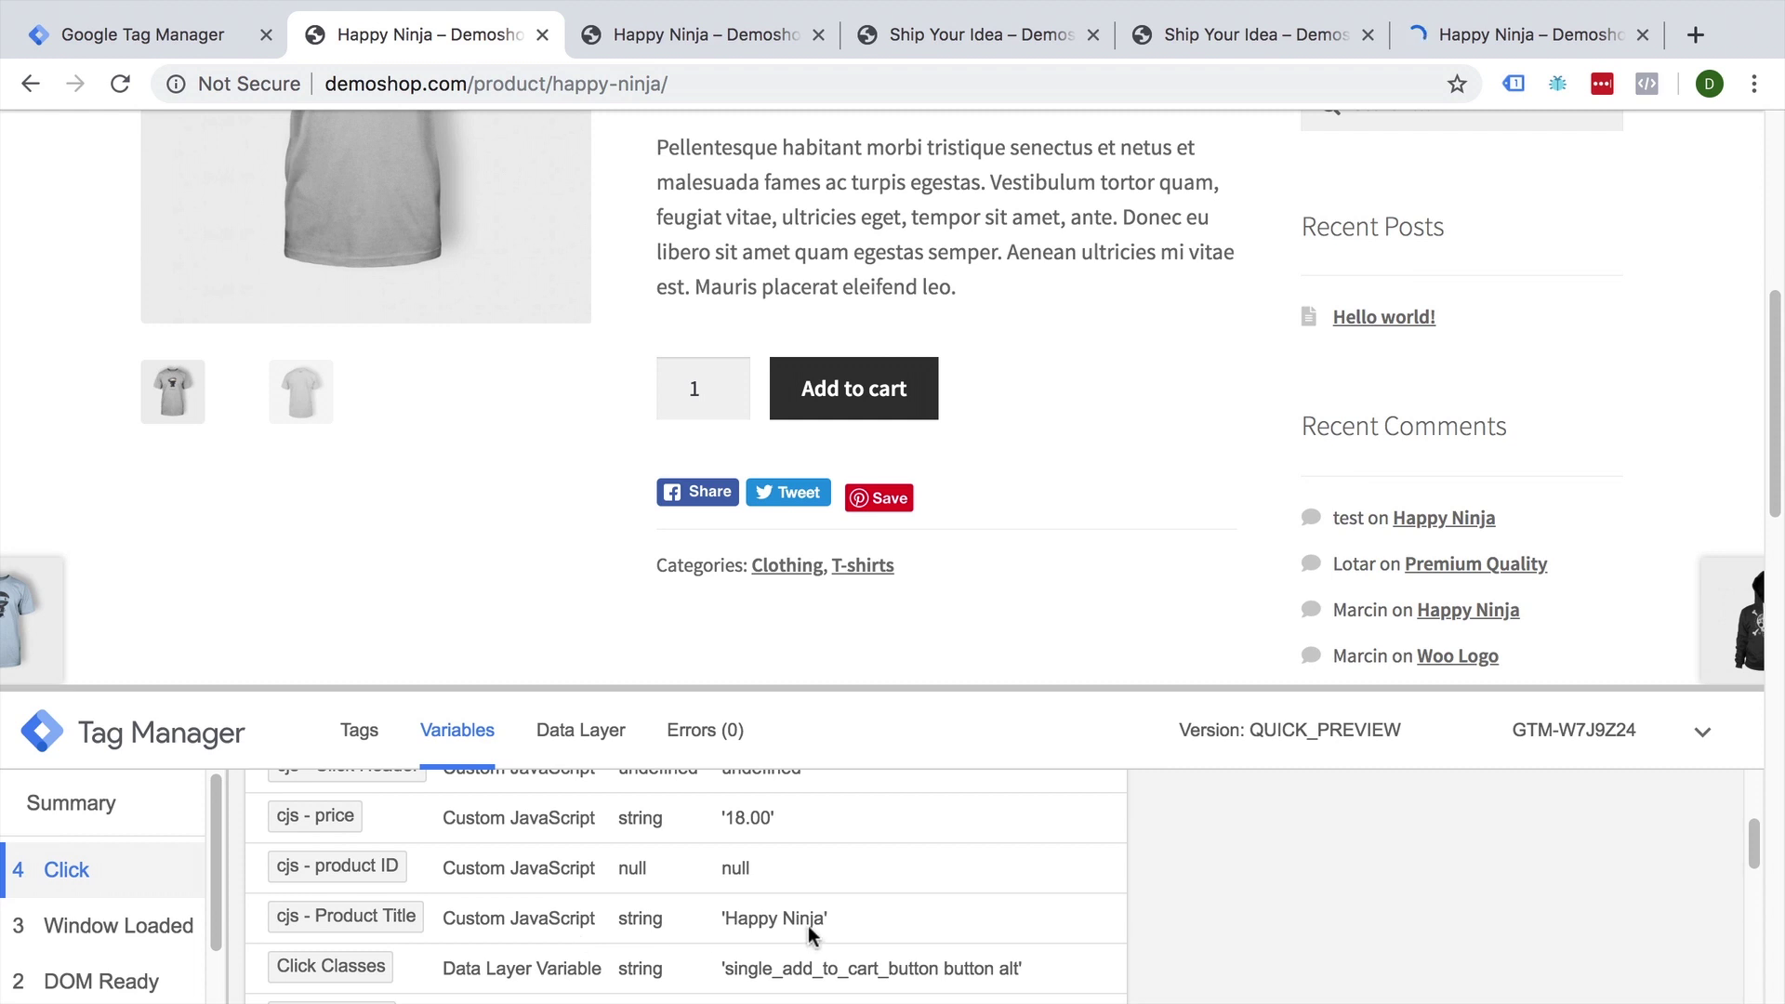
Add Woo Ninja to cart and compare cjs - Product Title with the page's title and price.
{"action": "left_click", "coordinate": [237, 627]}
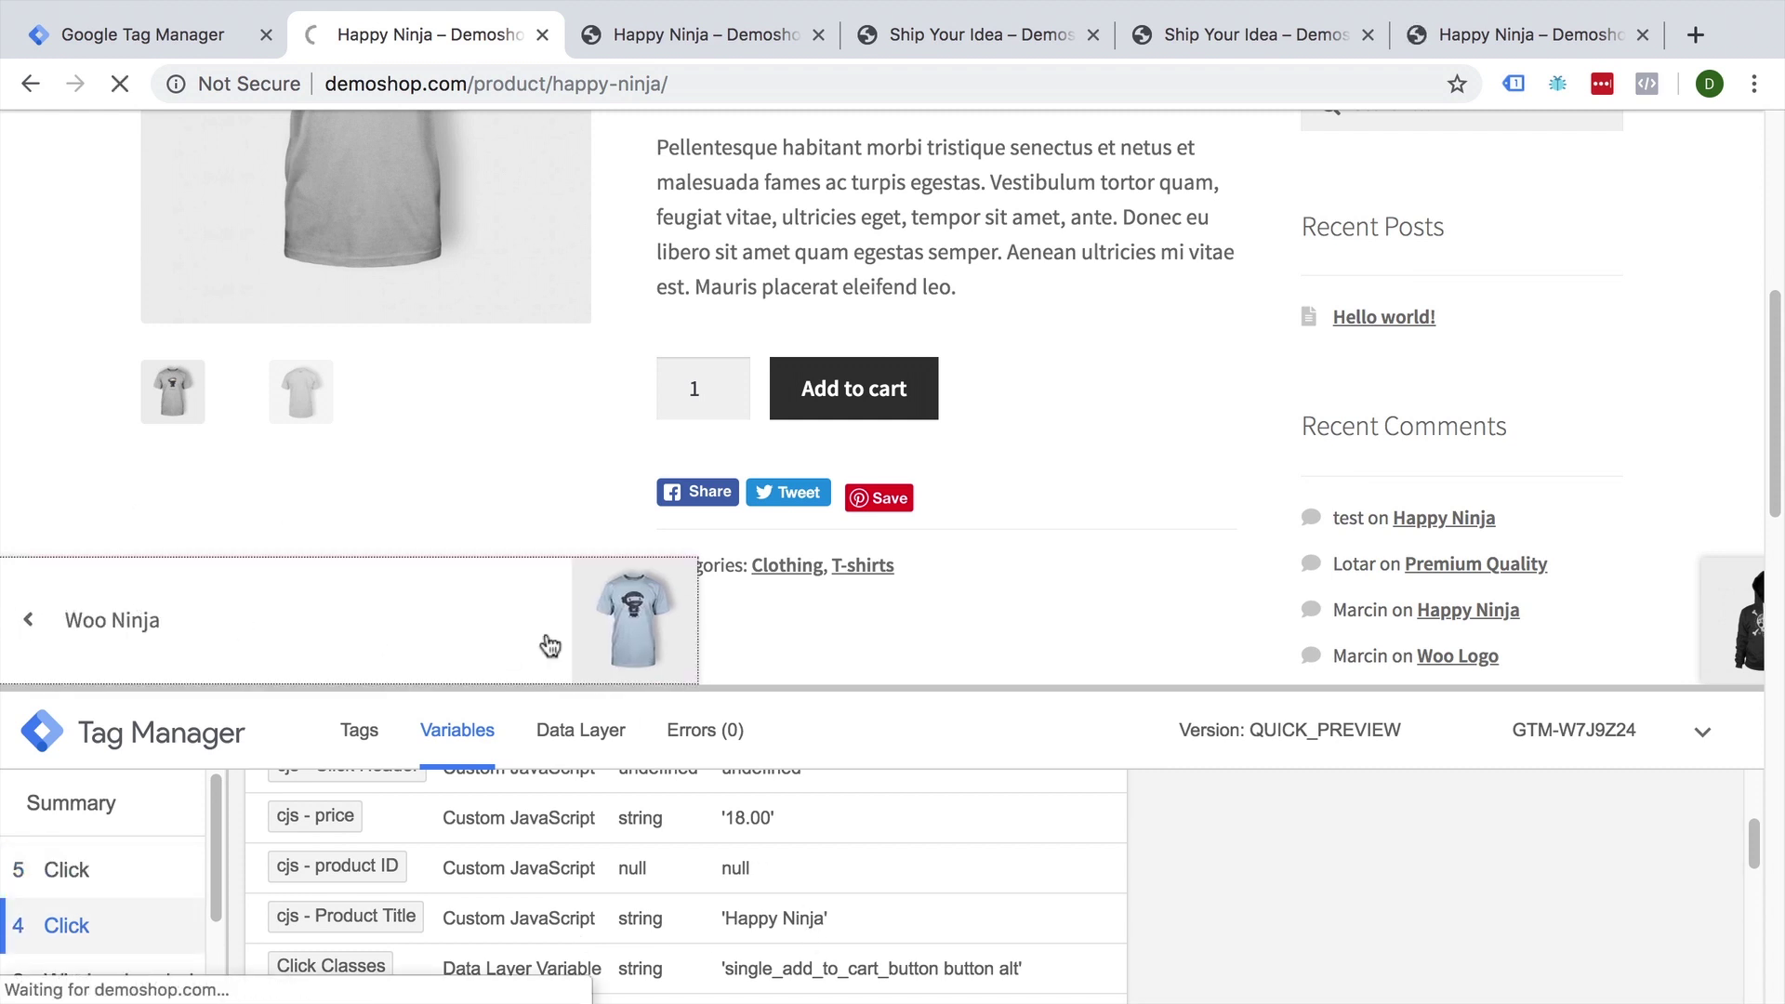
{"action": "left_click", "coordinate": [844, 386]}
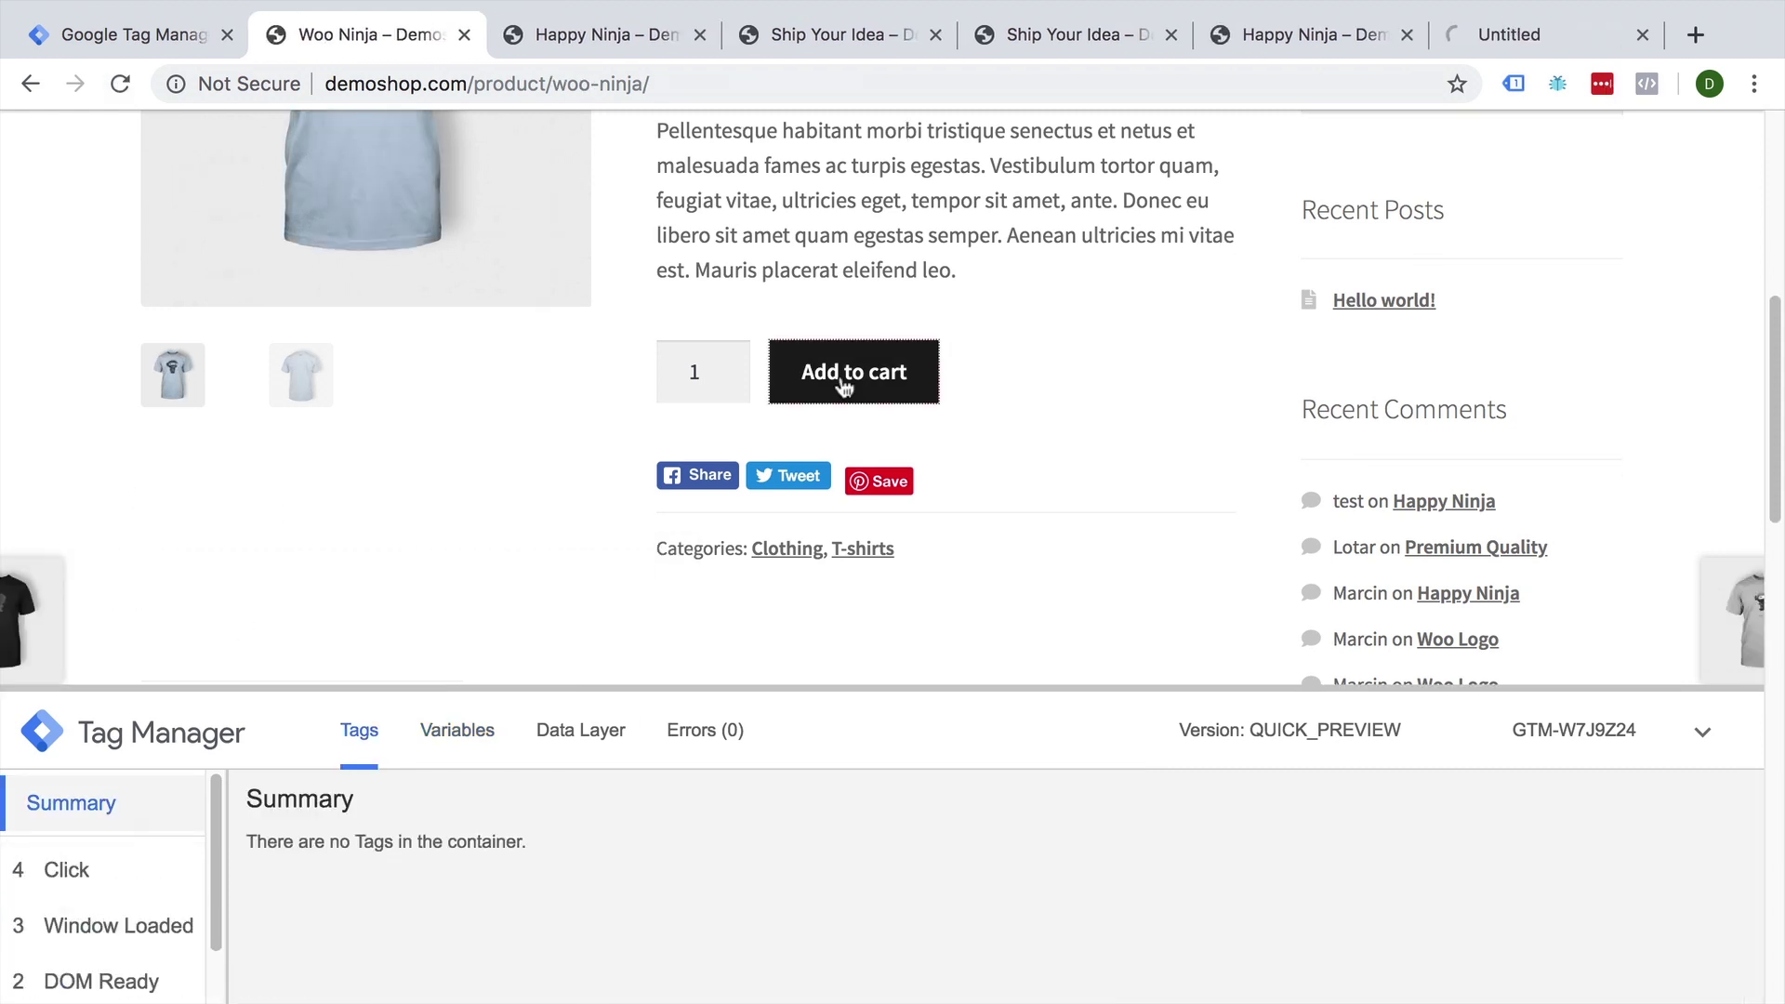
{"action": "left_click", "coordinate": [69, 869]}
{"action": "left_click", "coordinate": [433, 732]}
{"action": "scroll", "coordinate": [538, 856], "scroll_direction": "down", "scroll_amount": 2}
{"action": "scroll", "coordinate": [537, 857], "scroll_direction": "up", "scroll_amount": 2}
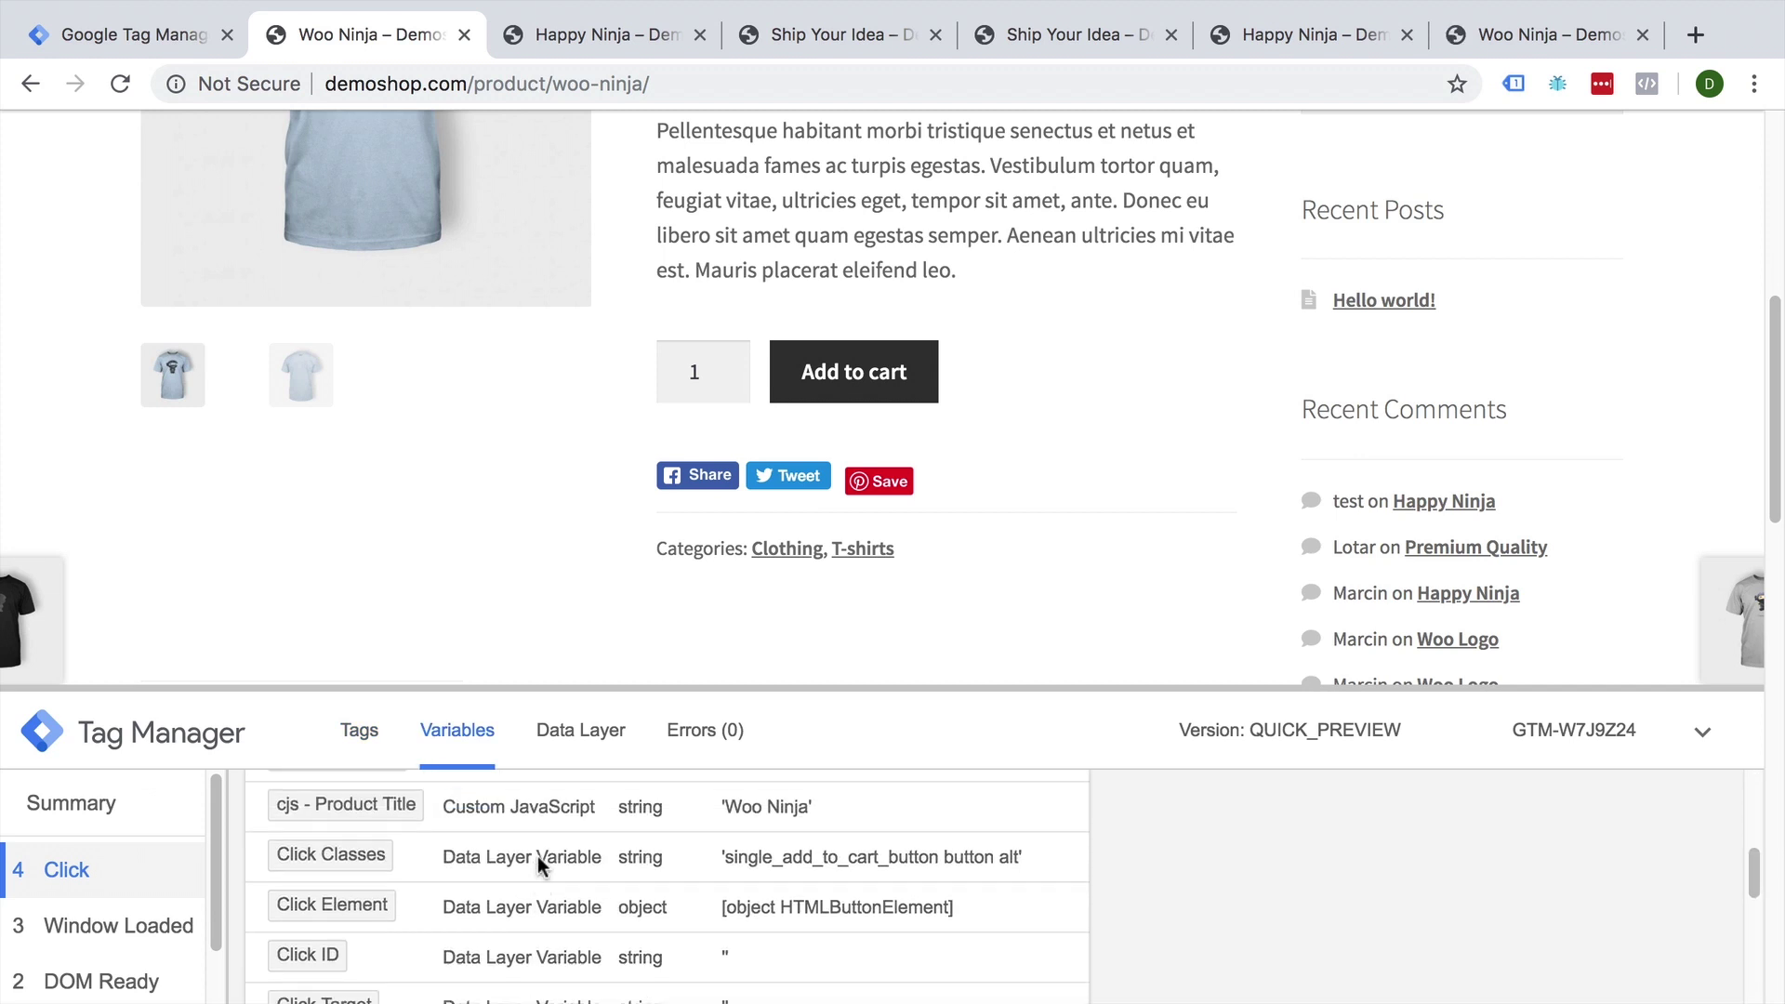
{"action": "scroll", "coordinate": [782, 577], "scroll_direction": "up", "scroll_amount": 2}
{"action": "scroll", "coordinate": [782, 577], "scroll_direction": "up", "scroll_amount": 1}
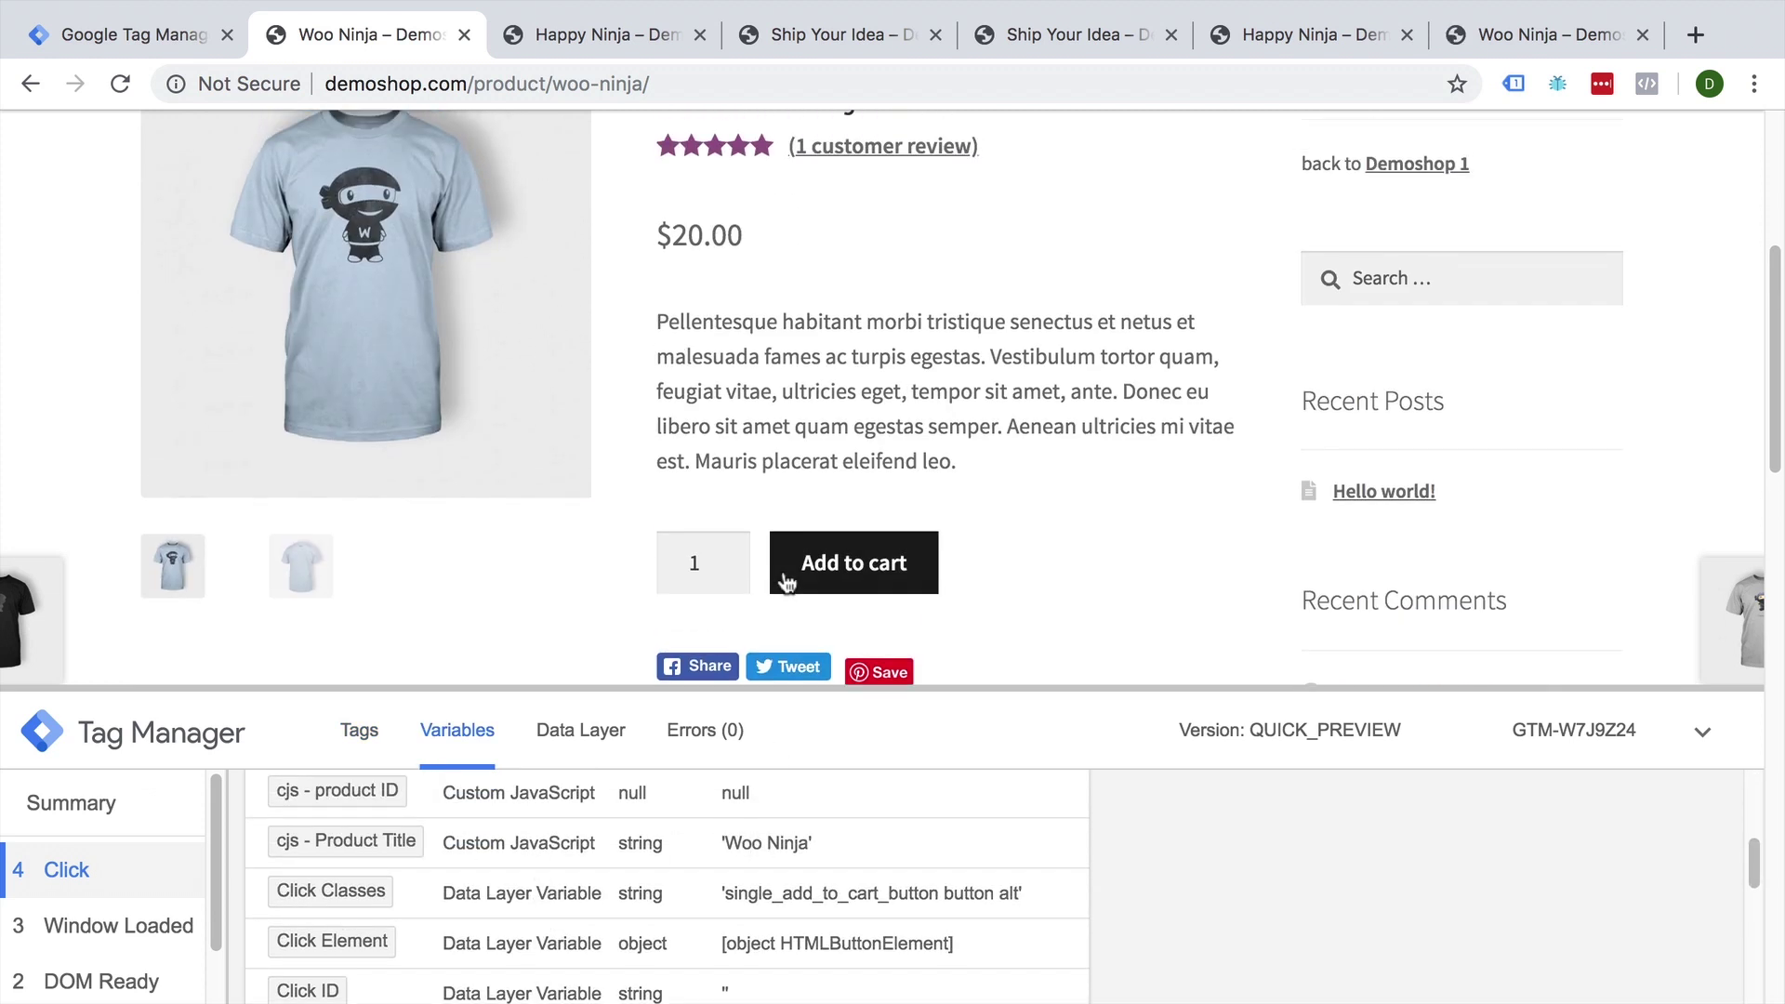
{"action": "scroll", "coordinate": [896, 578], "scroll_direction": "up", "scroll_amount": 3}
{"action": "triple_click", "coordinate": [720, 321]}
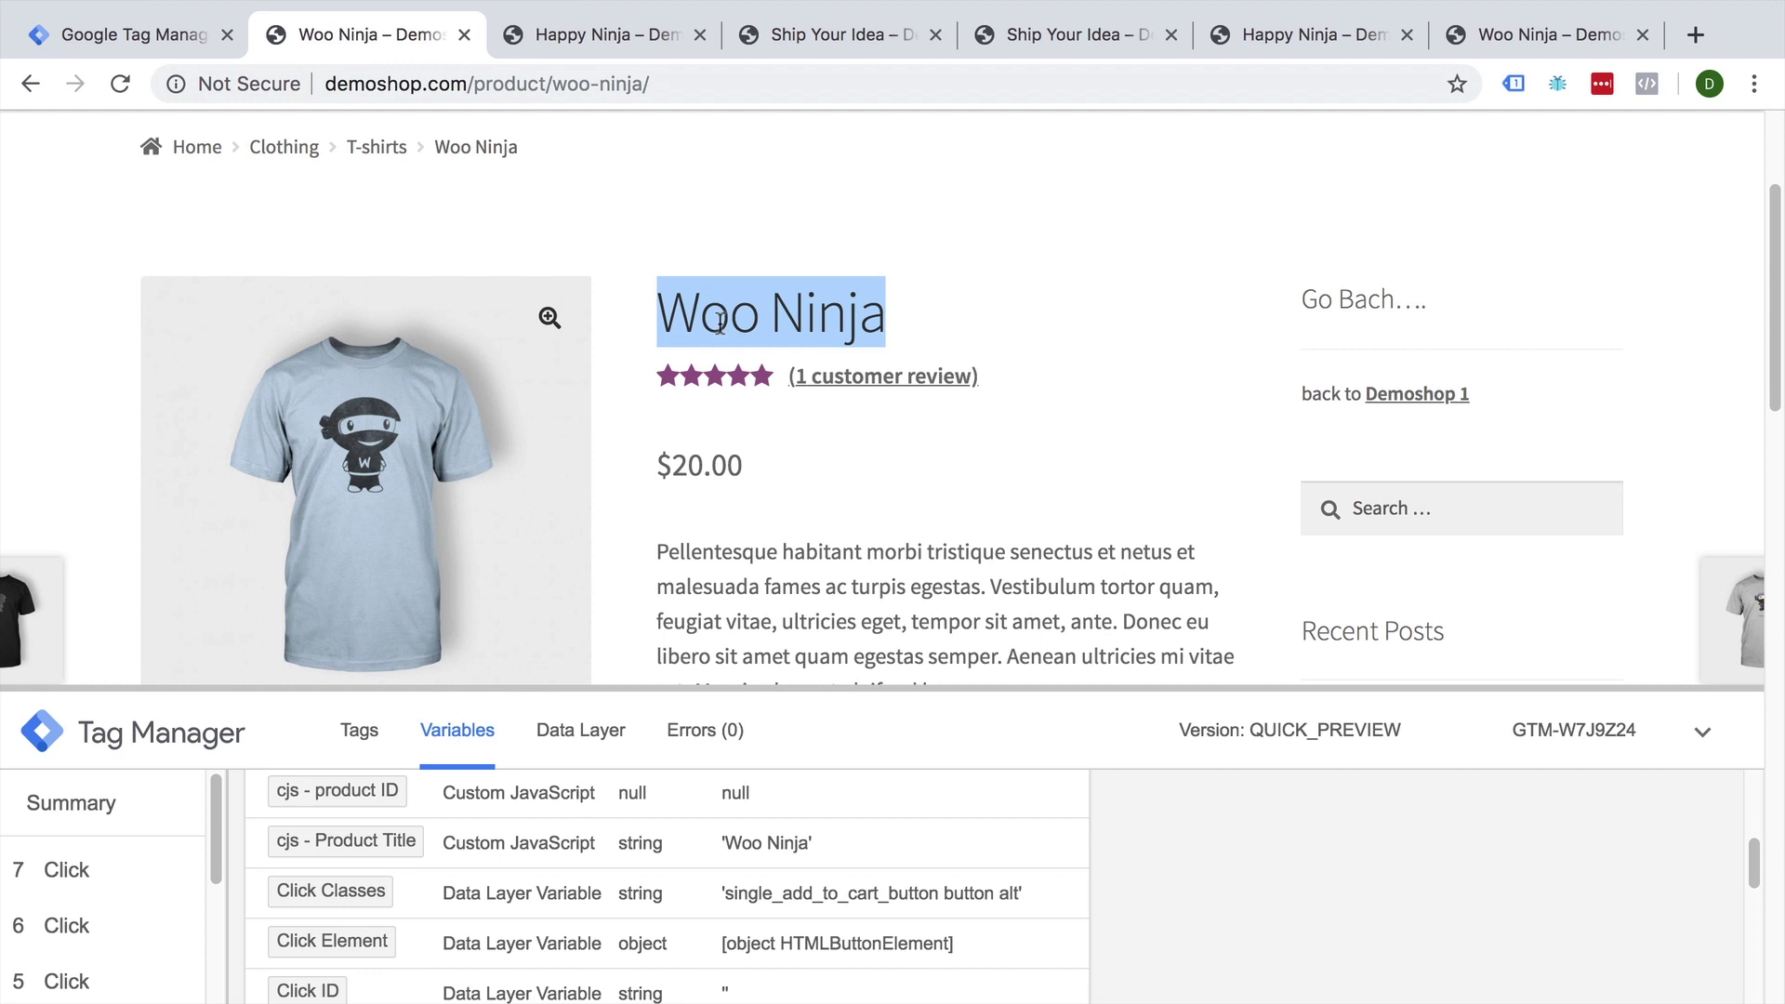
{"action": "scroll", "coordinate": [723, 317], "scroll_direction": "down", "scroll_amount": 2}
{"action": "scroll", "coordinate": [838, 460], "scroll_direction": "down", "scroll_amount": 2}
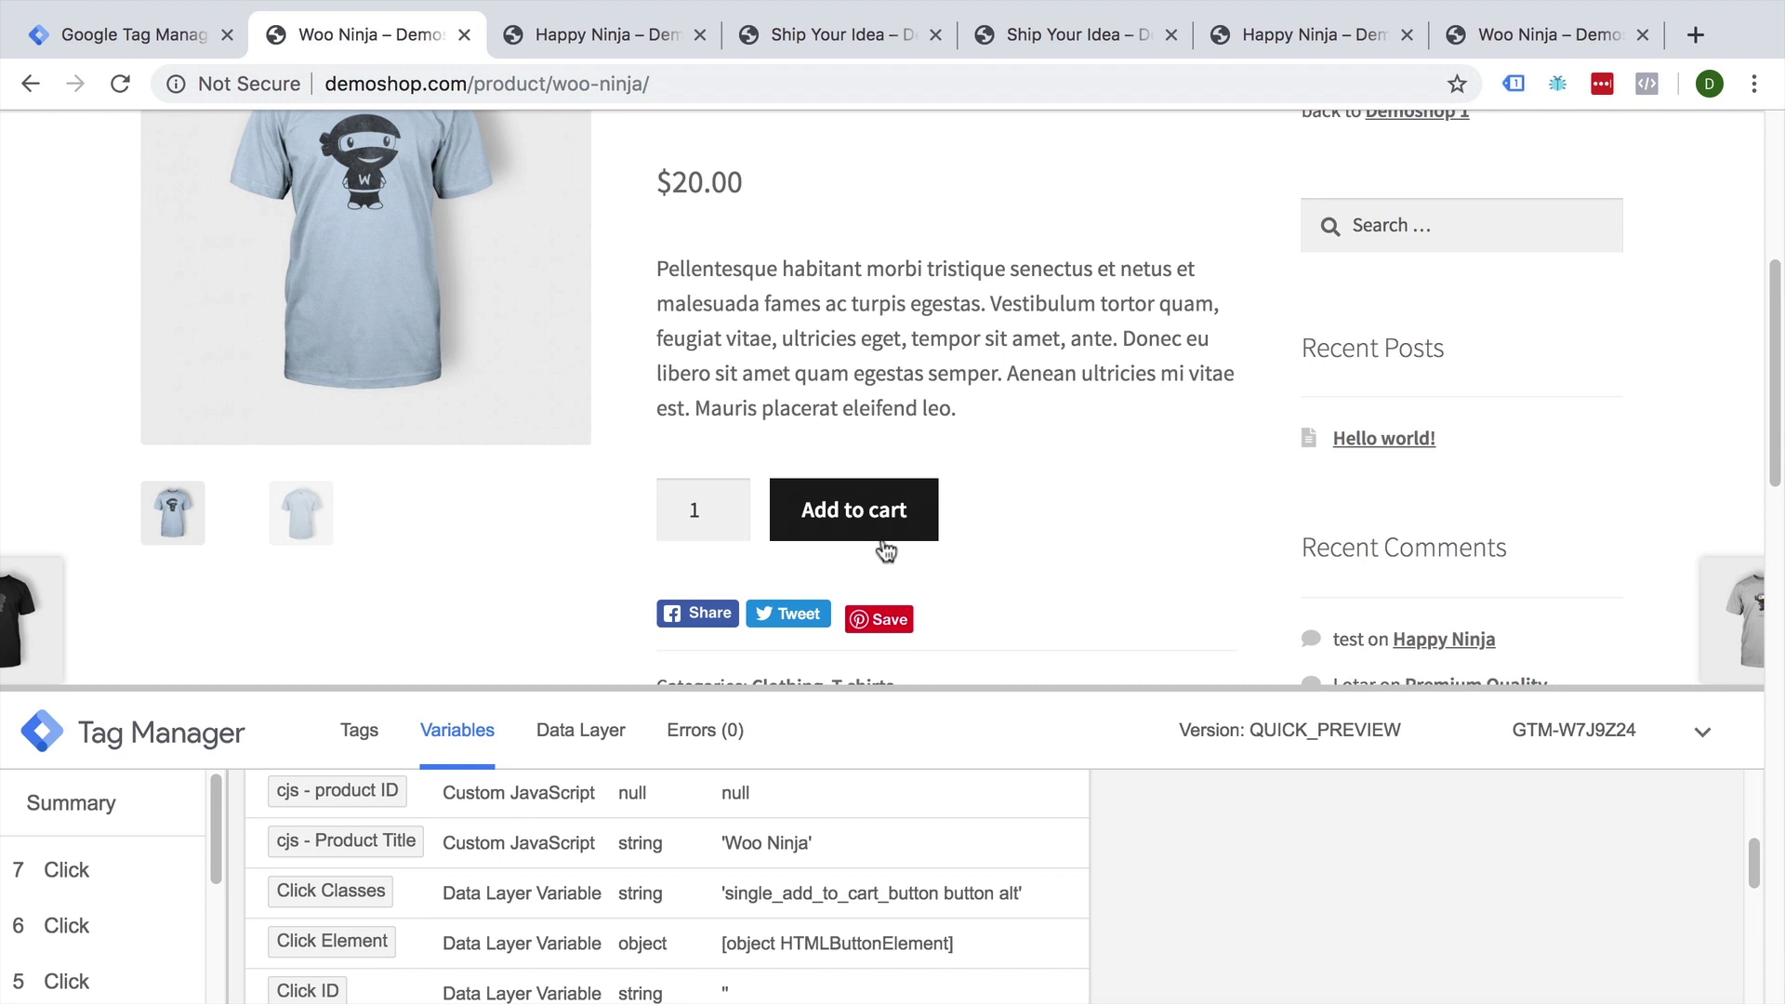
{"action": "scroll", "coordinate": [884, 550], "scroll_direction": "up", "scroll_amount": 3}
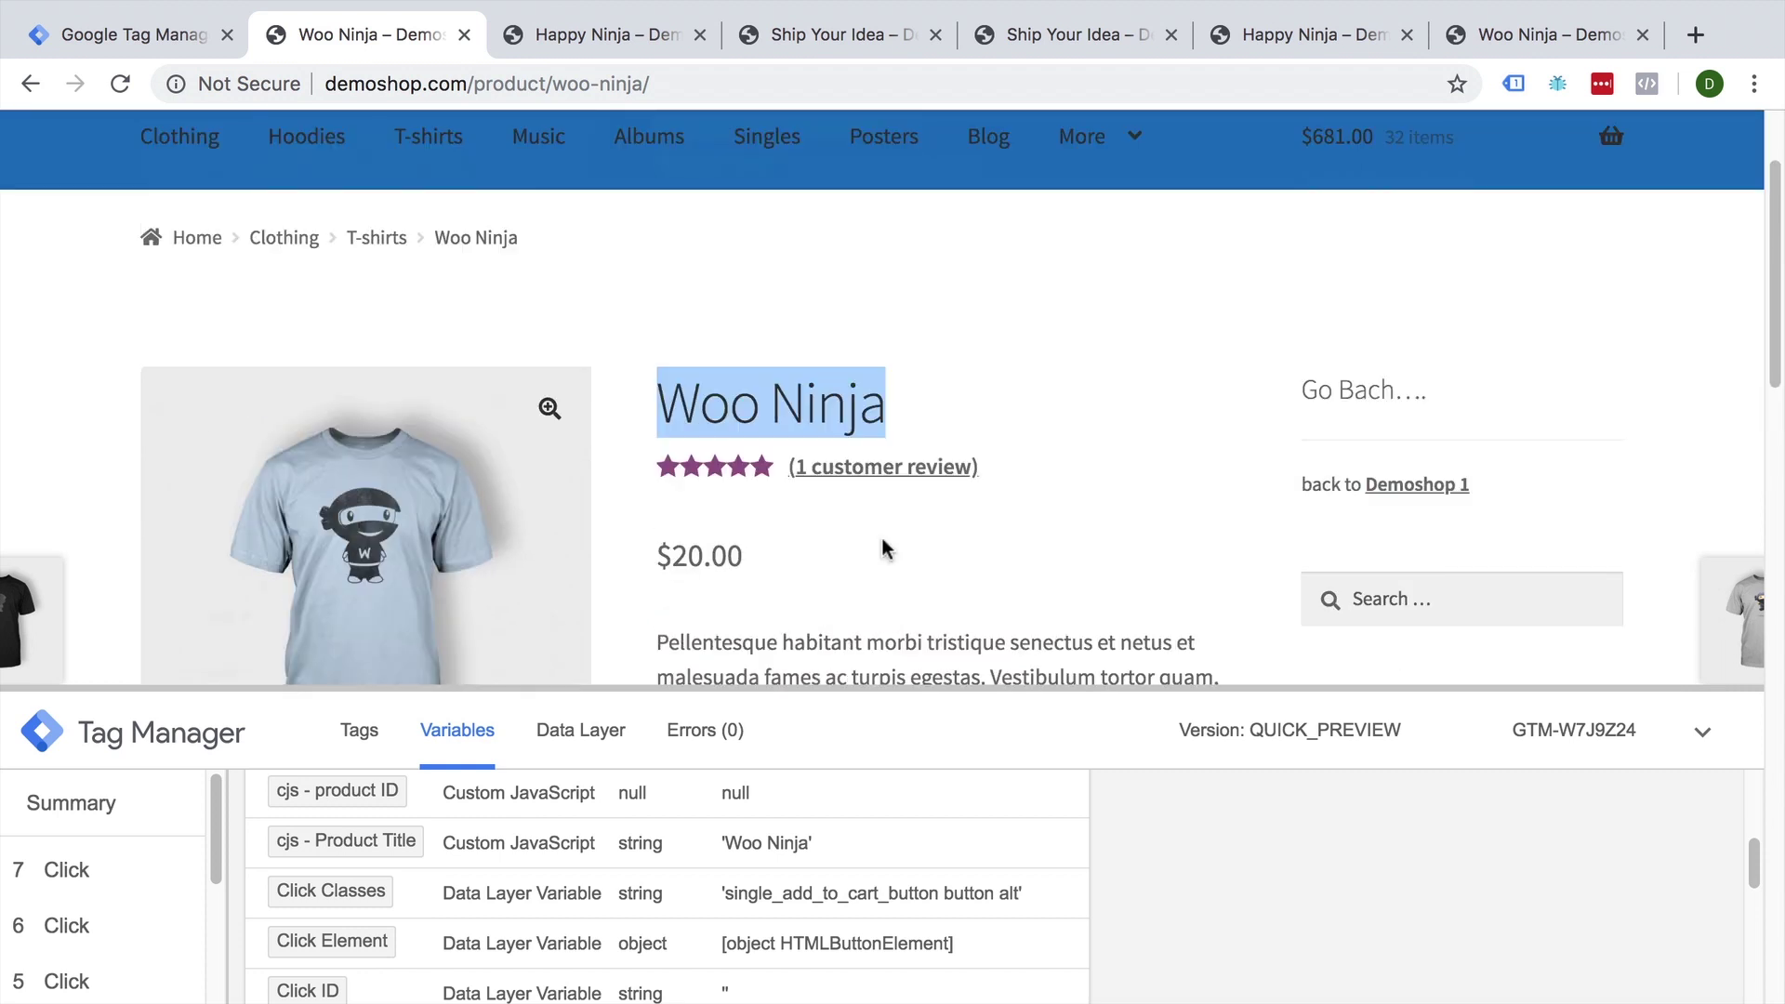
{"action": "scroll", "coordinate": [881, 549], "scroll_direction": "down", "scroll_amount": 1}
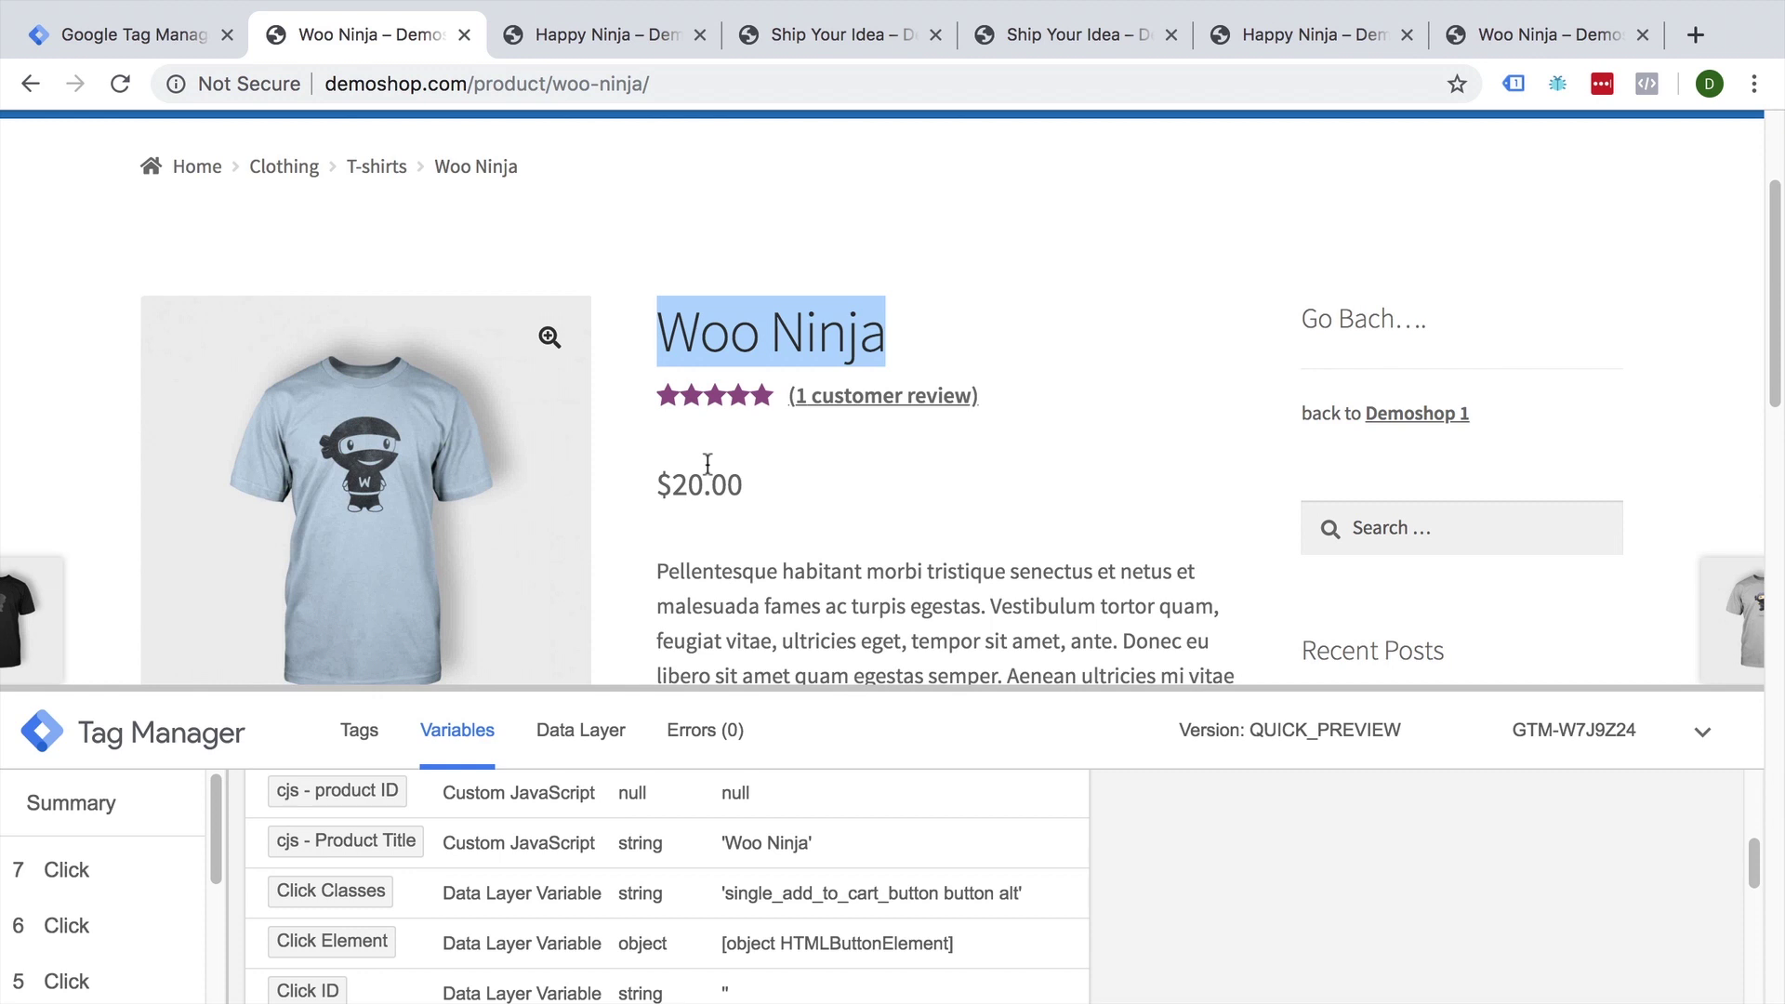
{"action": "scroll", "coordinate": [708, 465], "scroll_direction": "down", "scroll_amount": 1}
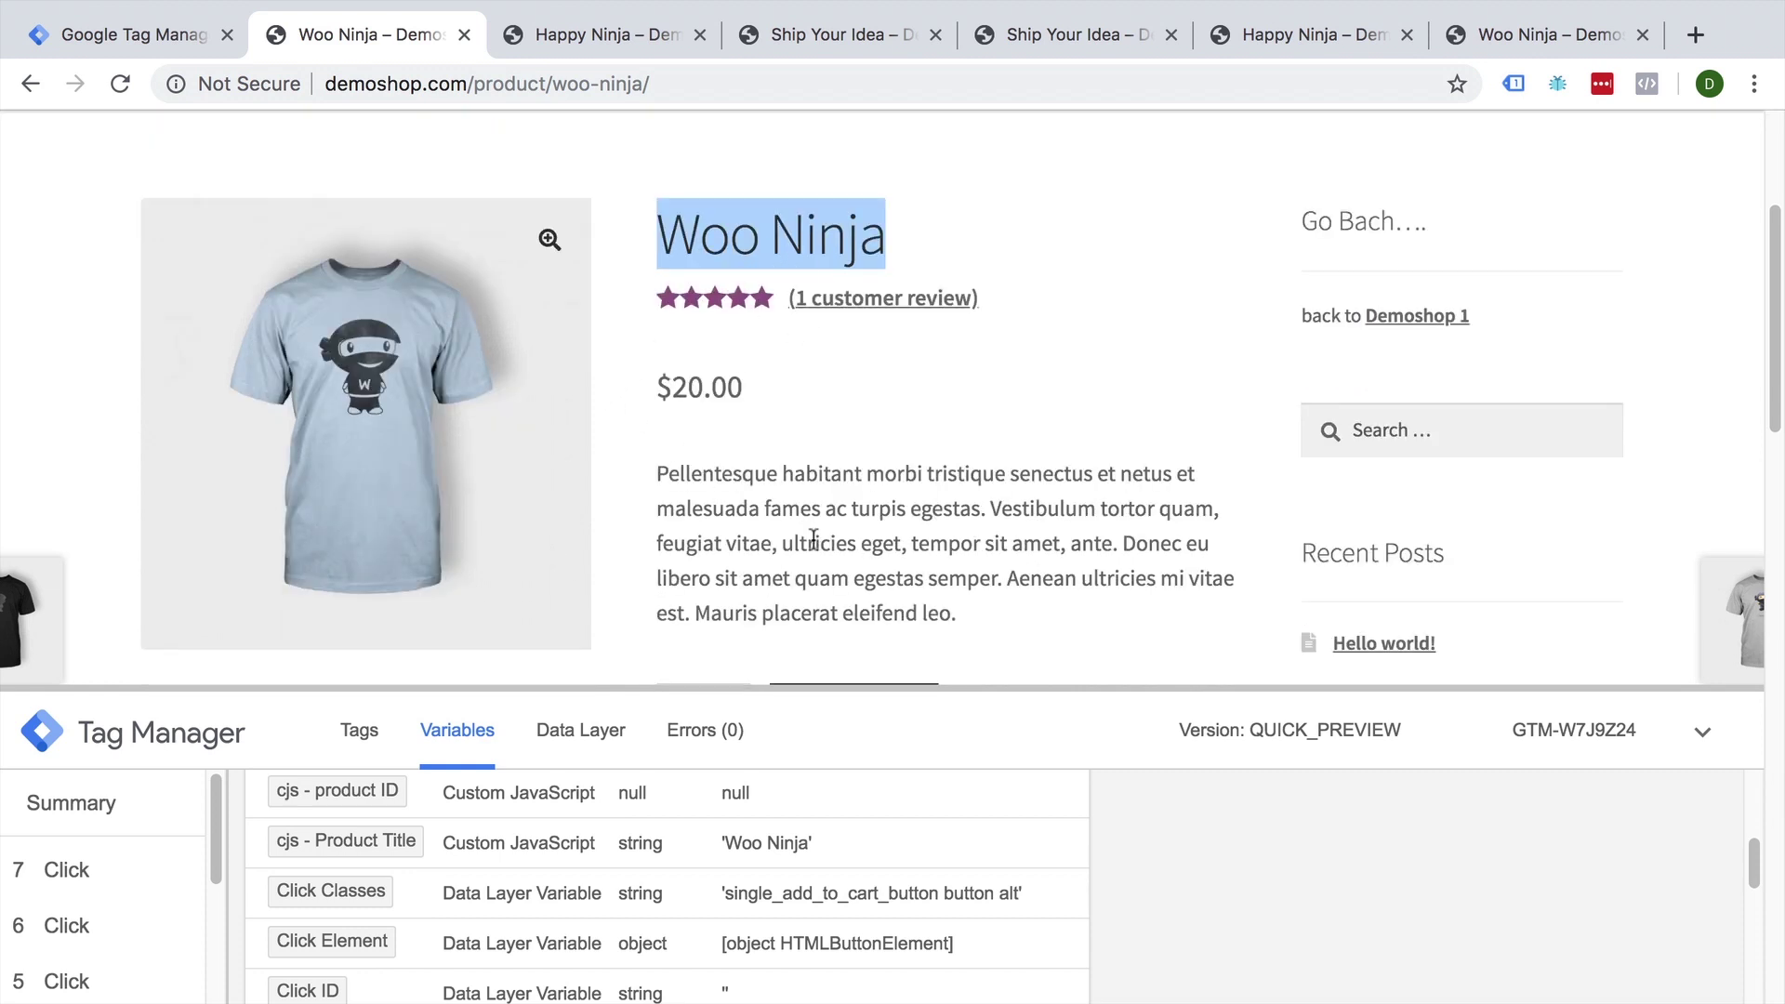
{"action": "double_click", "coordinate": [686, 379]}
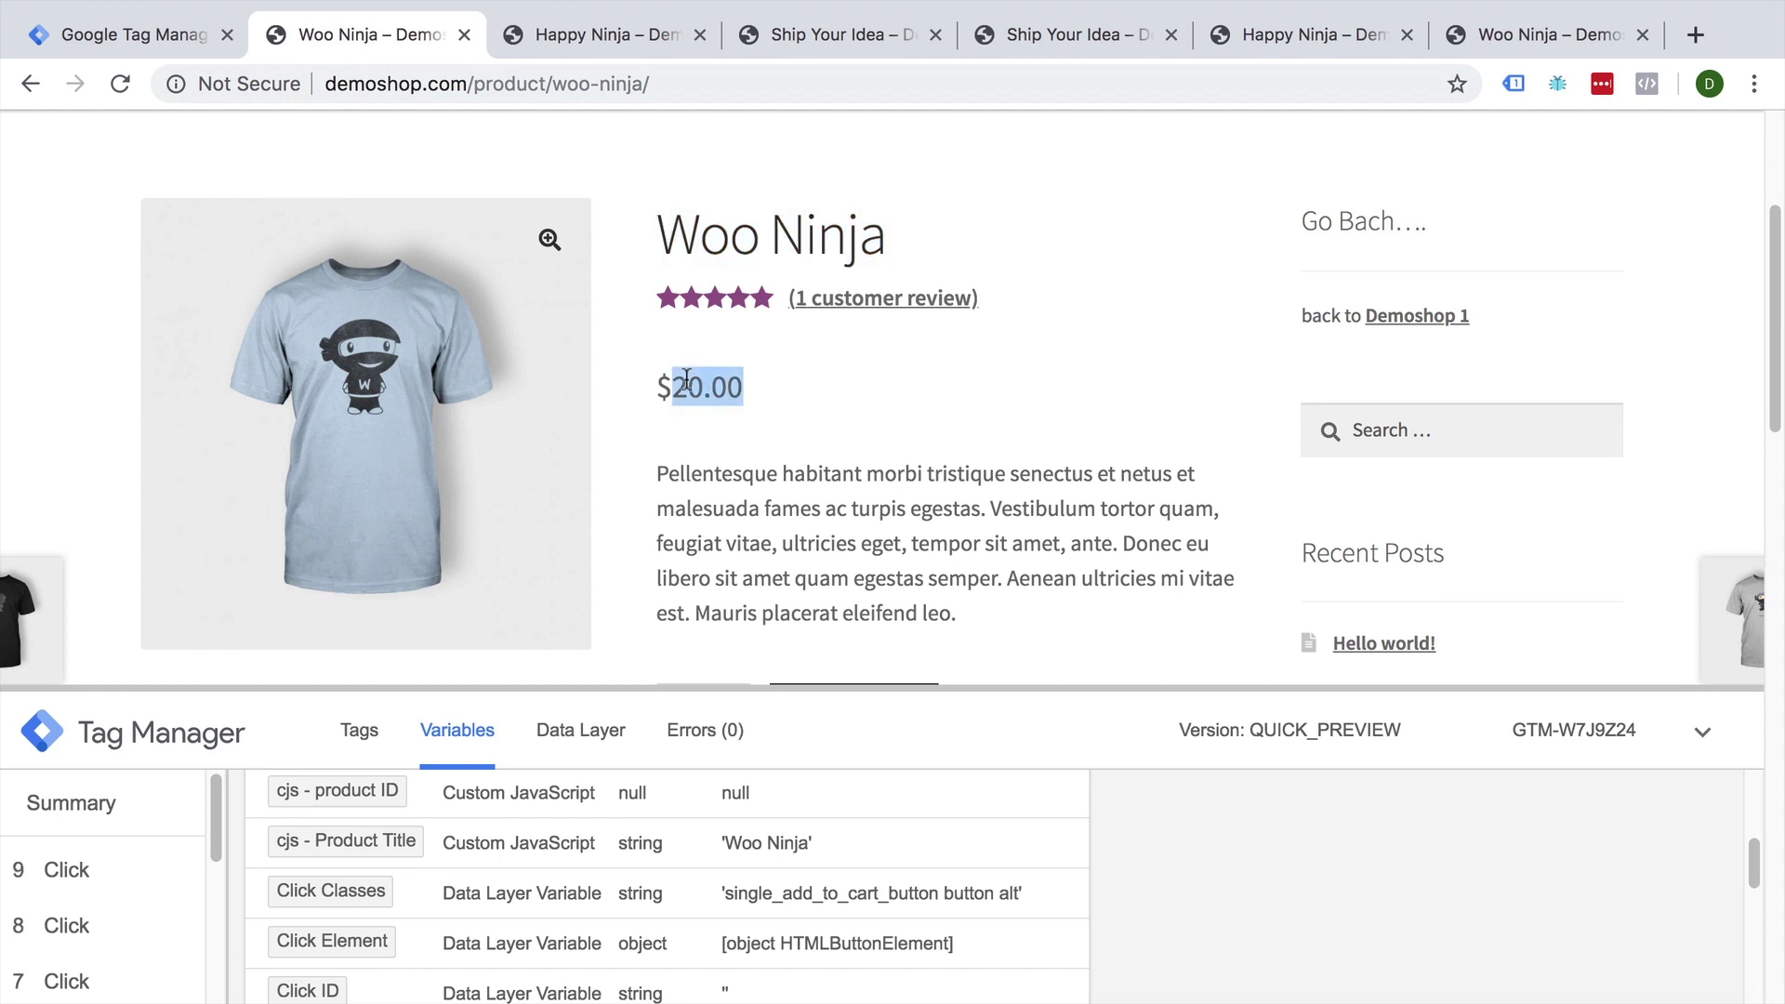
{"action": "scroll", "coordinate": [686, 379], "scroll_direction": "up", "scroll_amount": 5}
{"action": "left_click", "coordinate": [112, 31]}
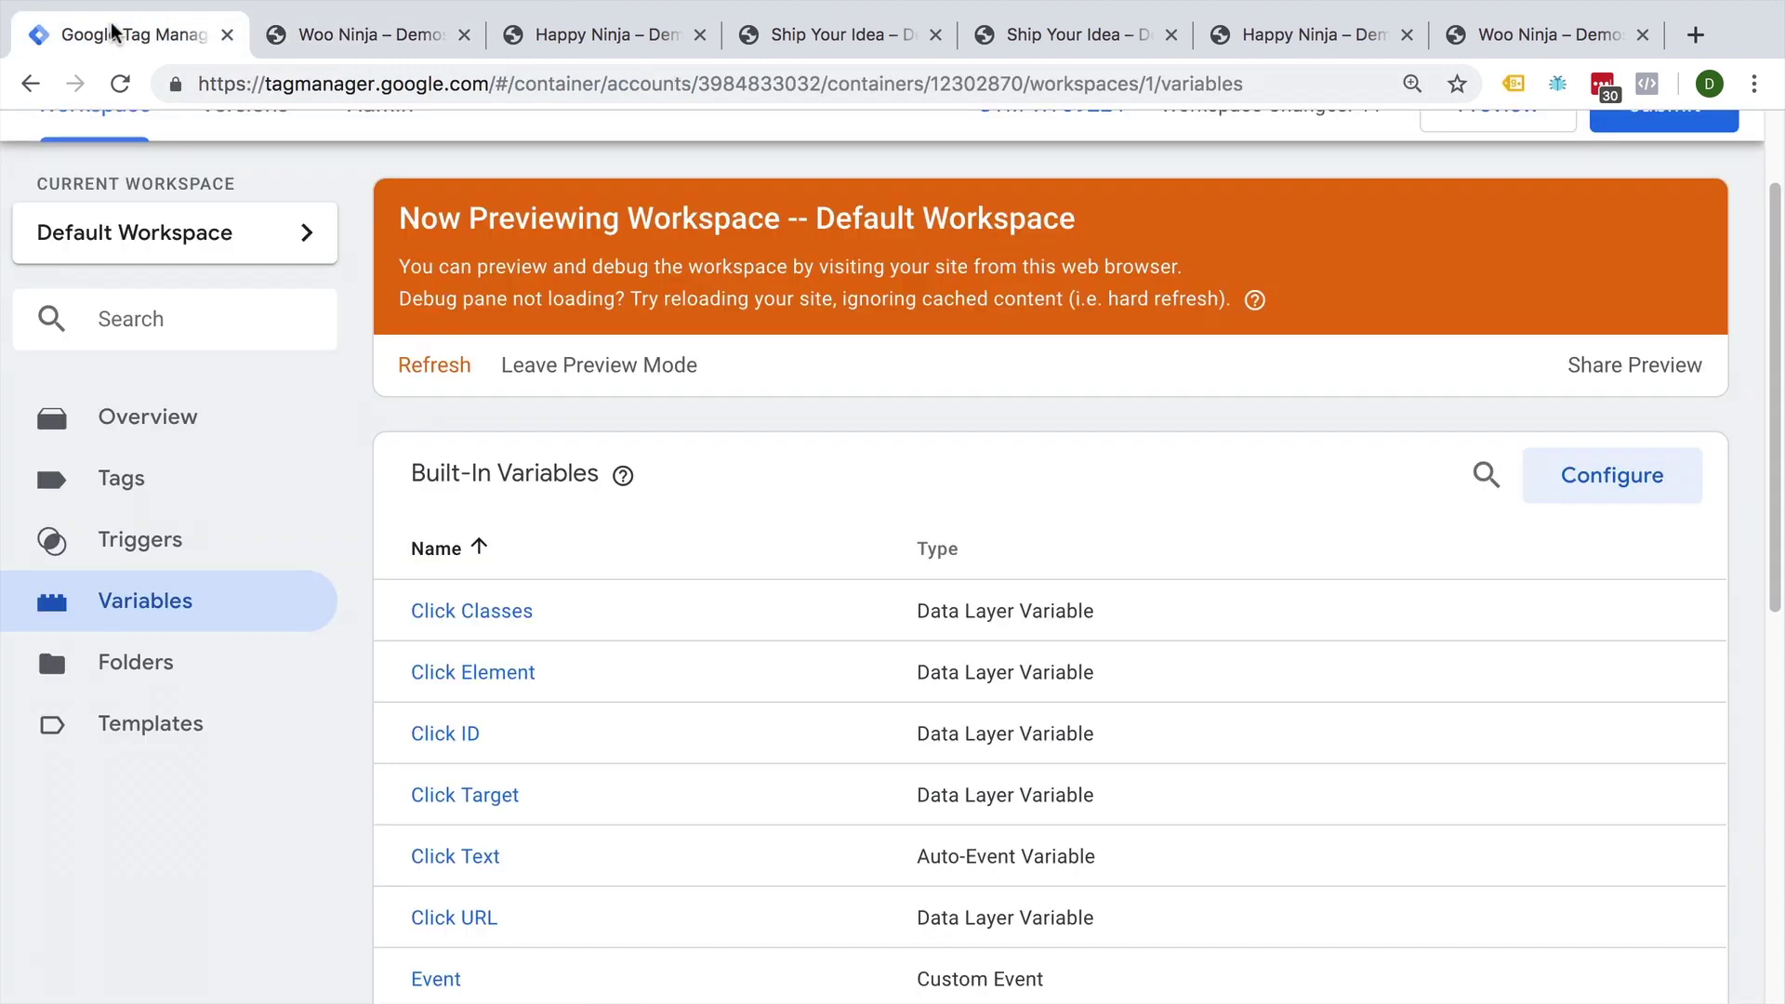
{"action": "scroll", "coordinate": [357, 752], "scroll_direction": "down", "scroll_amount": 3}
{"action": "scroll", "coordinate": [357, 752], "scroll_direction": "down", "scroll_amount": 2}
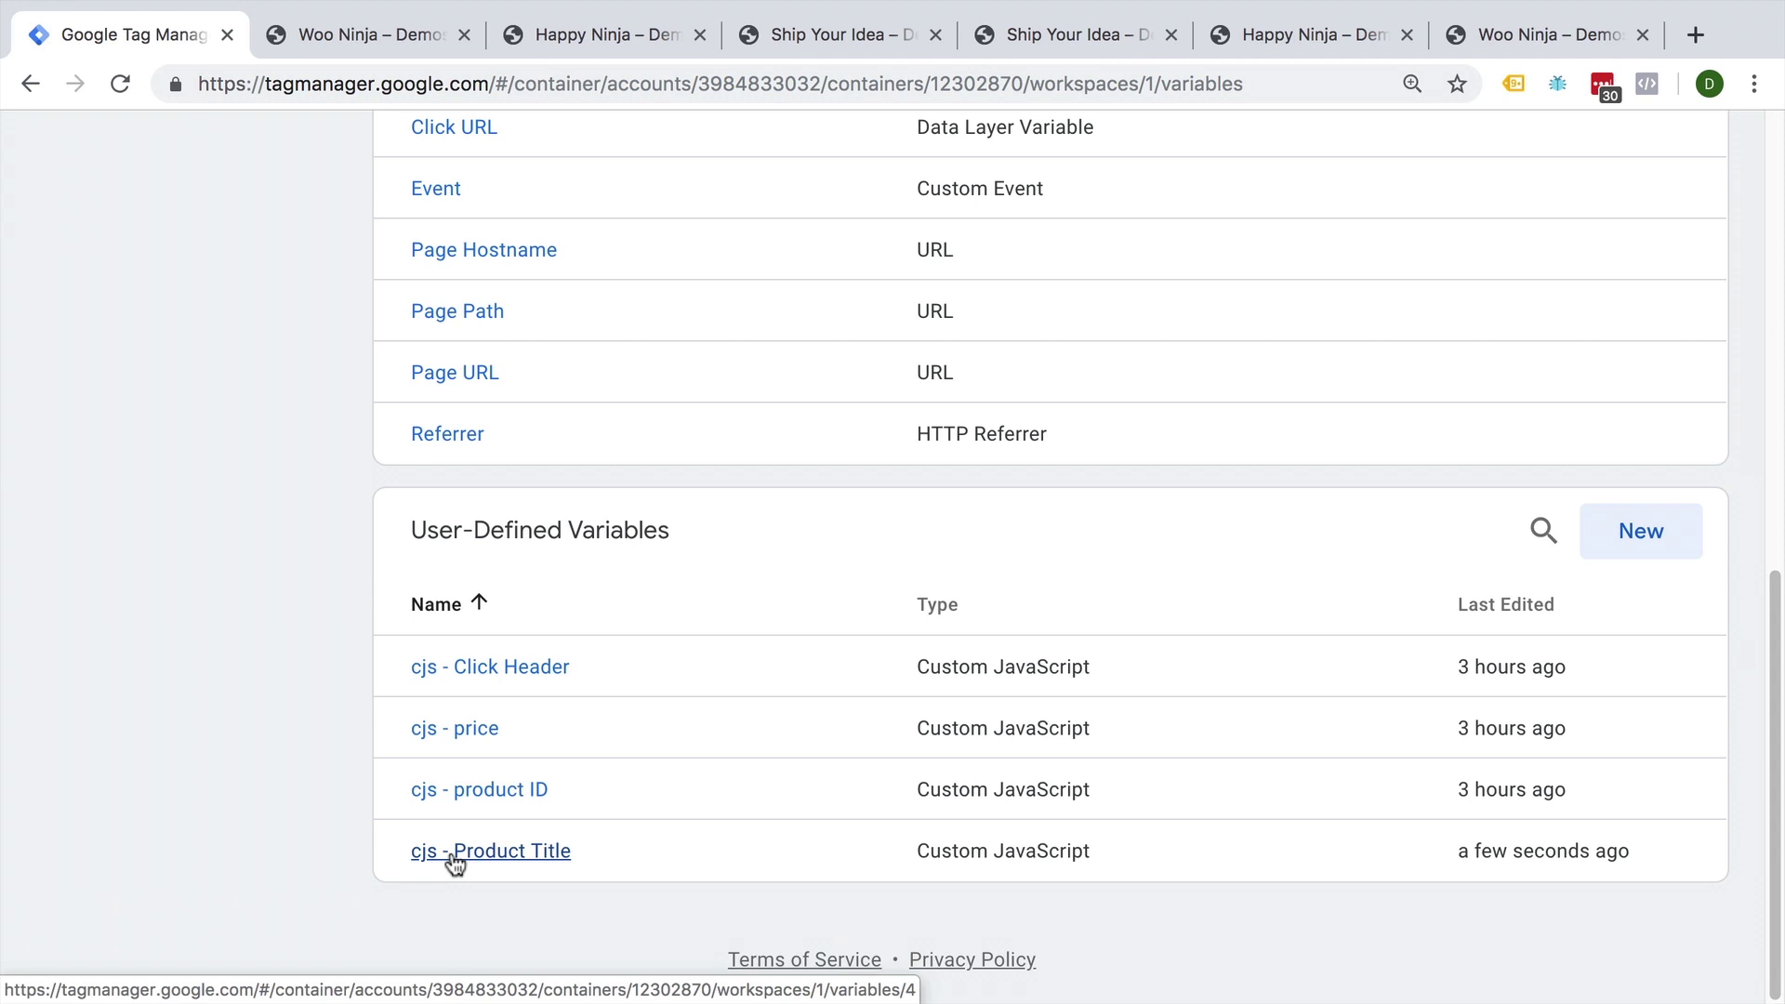
{"action": "scroll", "coordinate": [297, 812], "scroll_direction": "up", "scroll_amount": 7}
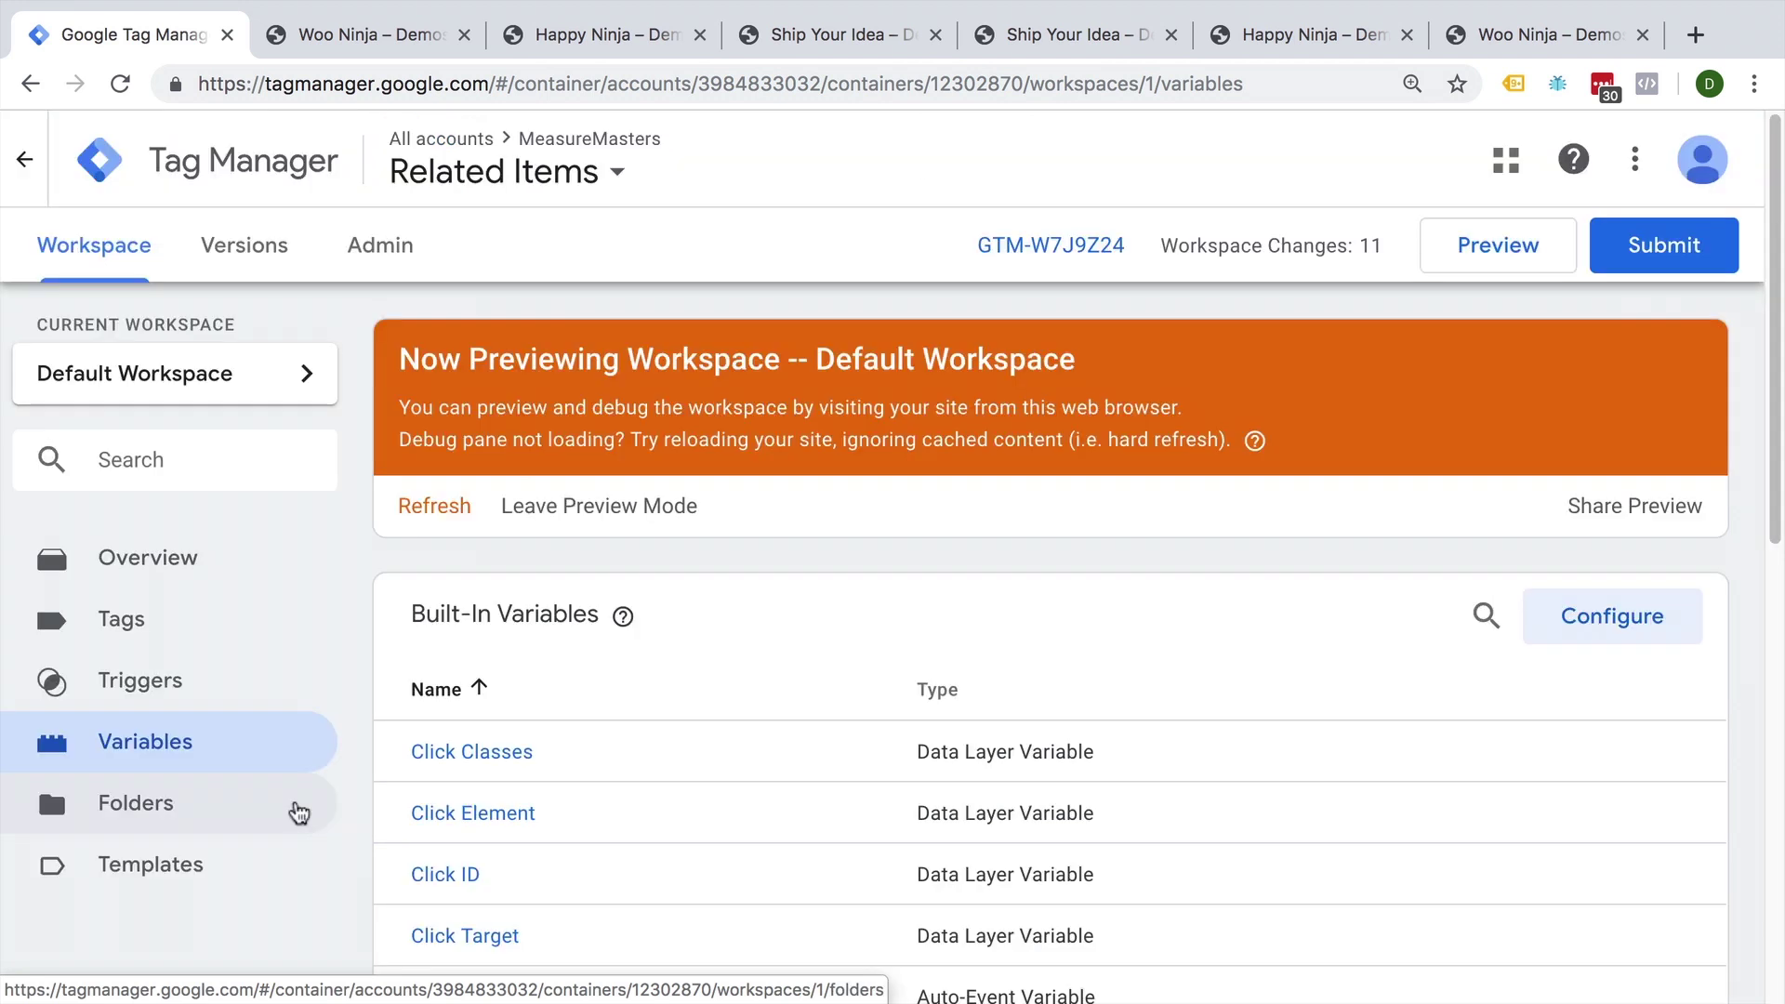